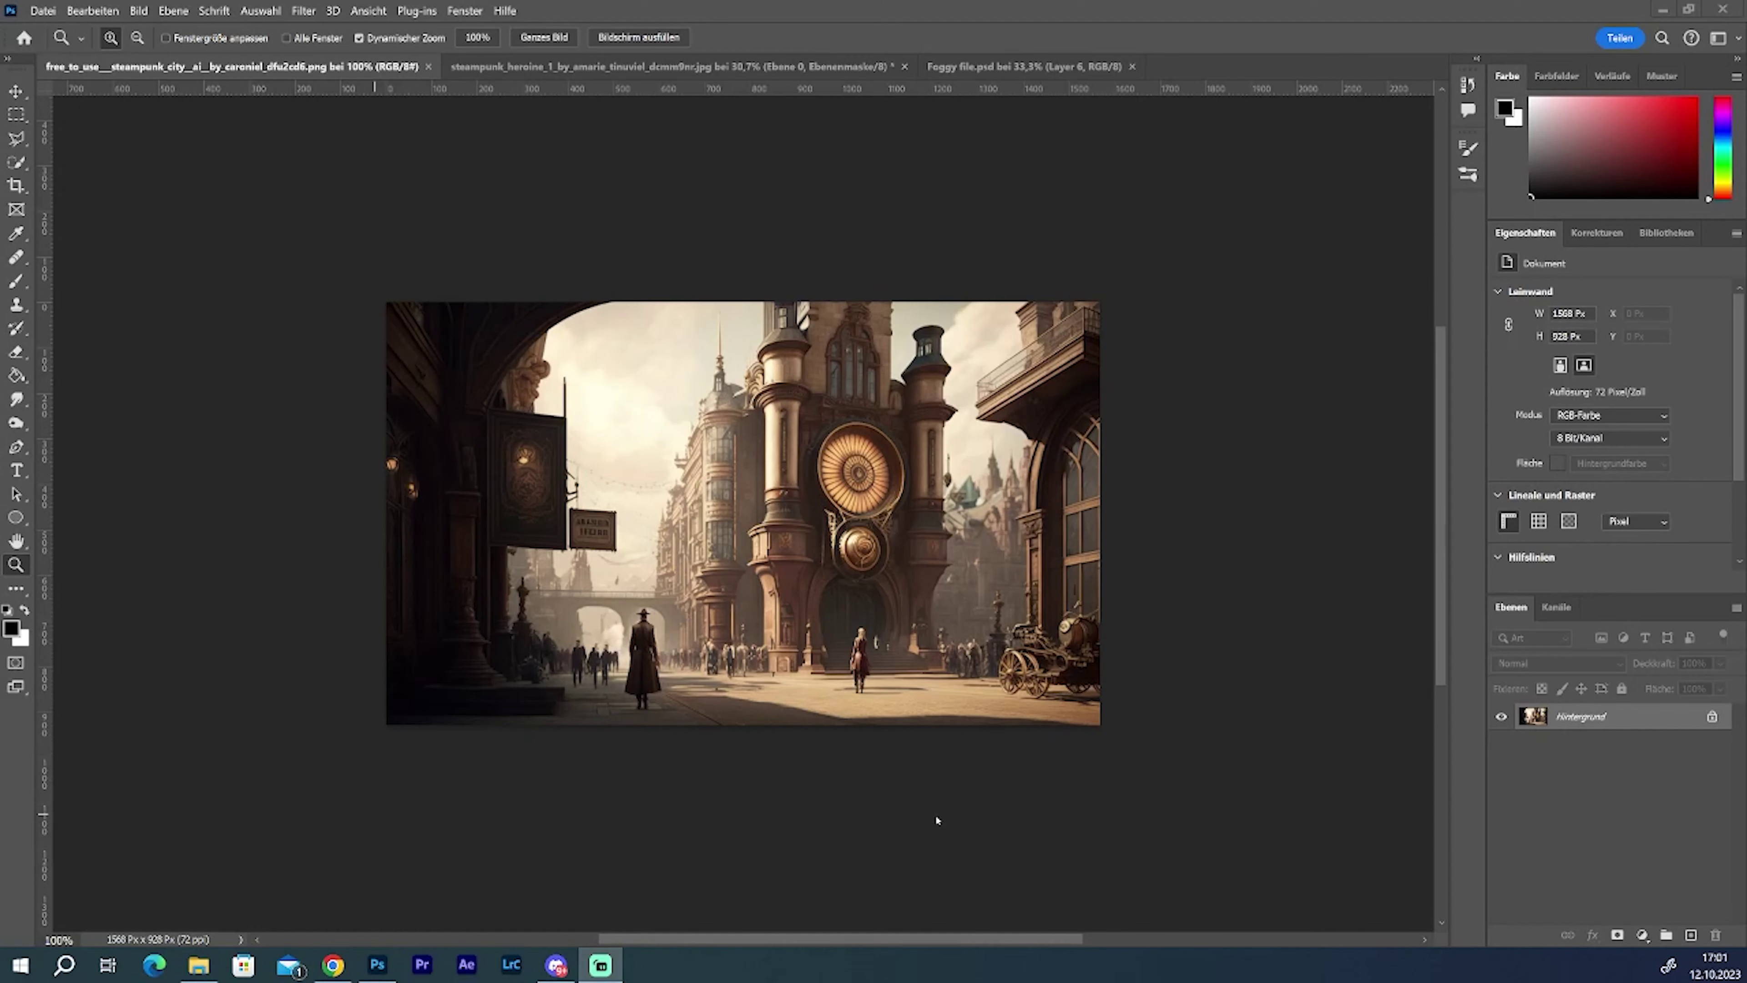
Step: Soften the steampunk city image with a Blur Gallery Field Blur, then bring up Foggy file.psd
{"action": "left_click", "coordinate": [936, 820]}
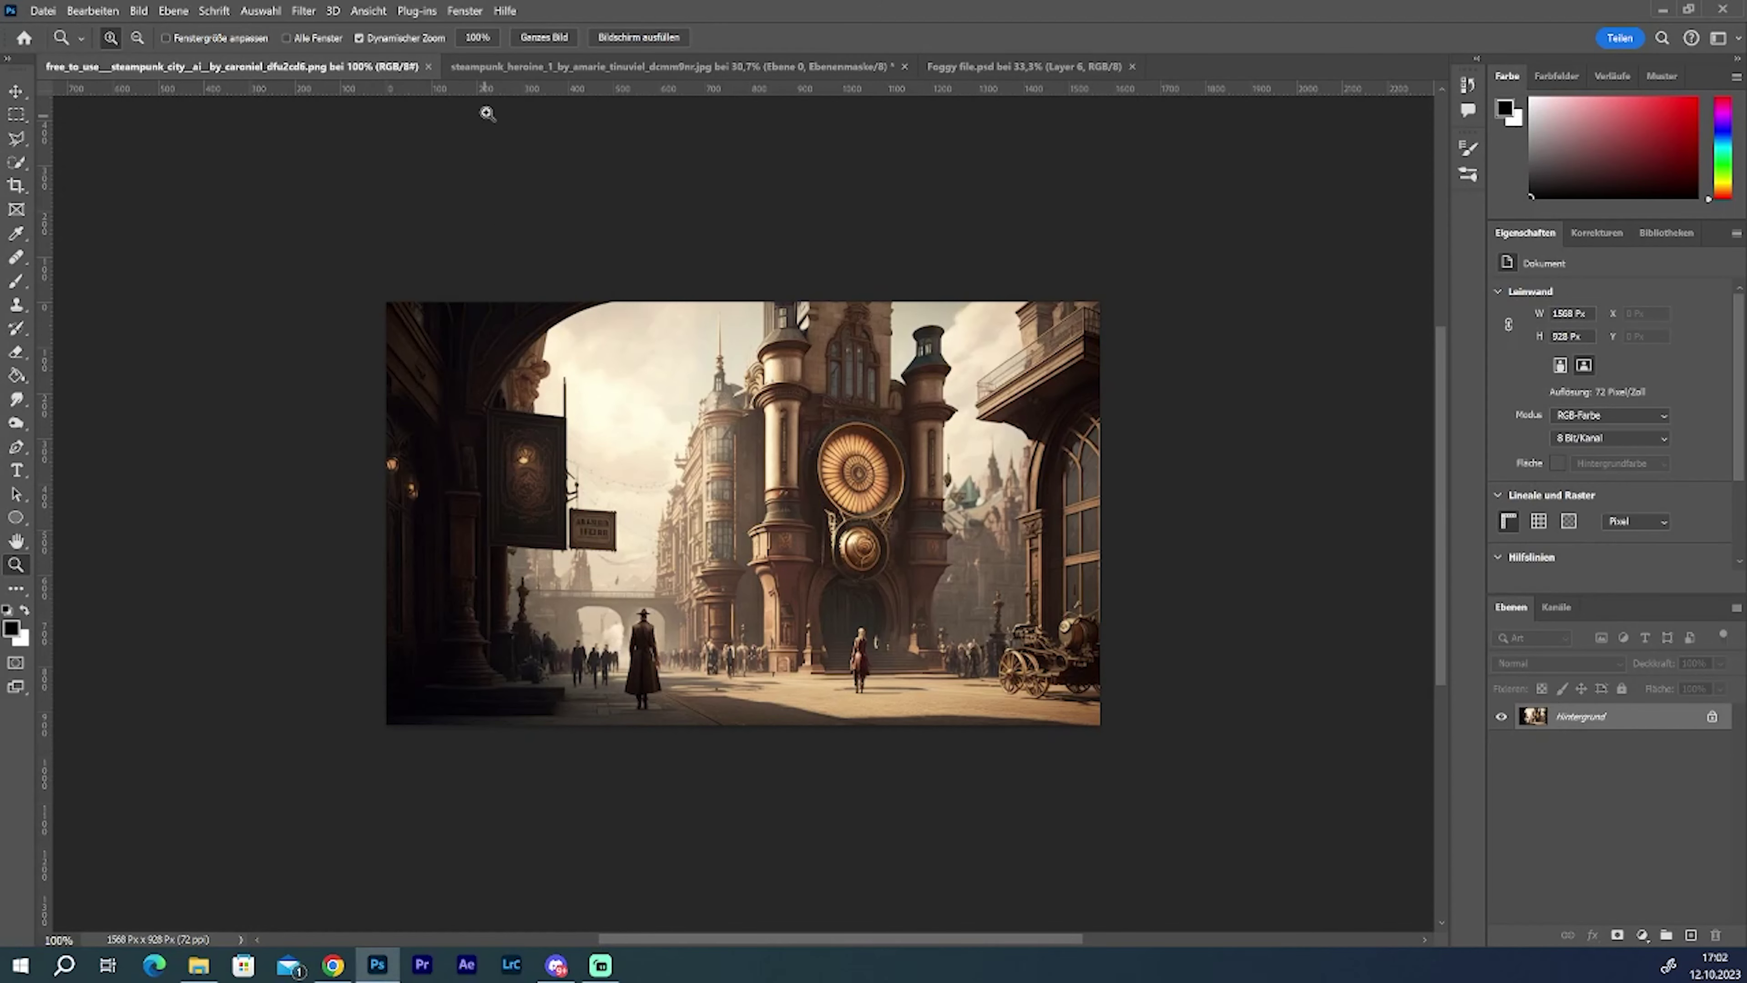
{"action": "left_click", "coordinate": [304, 10]}
{"action": "left_click", "coordinate": [654, 360]}
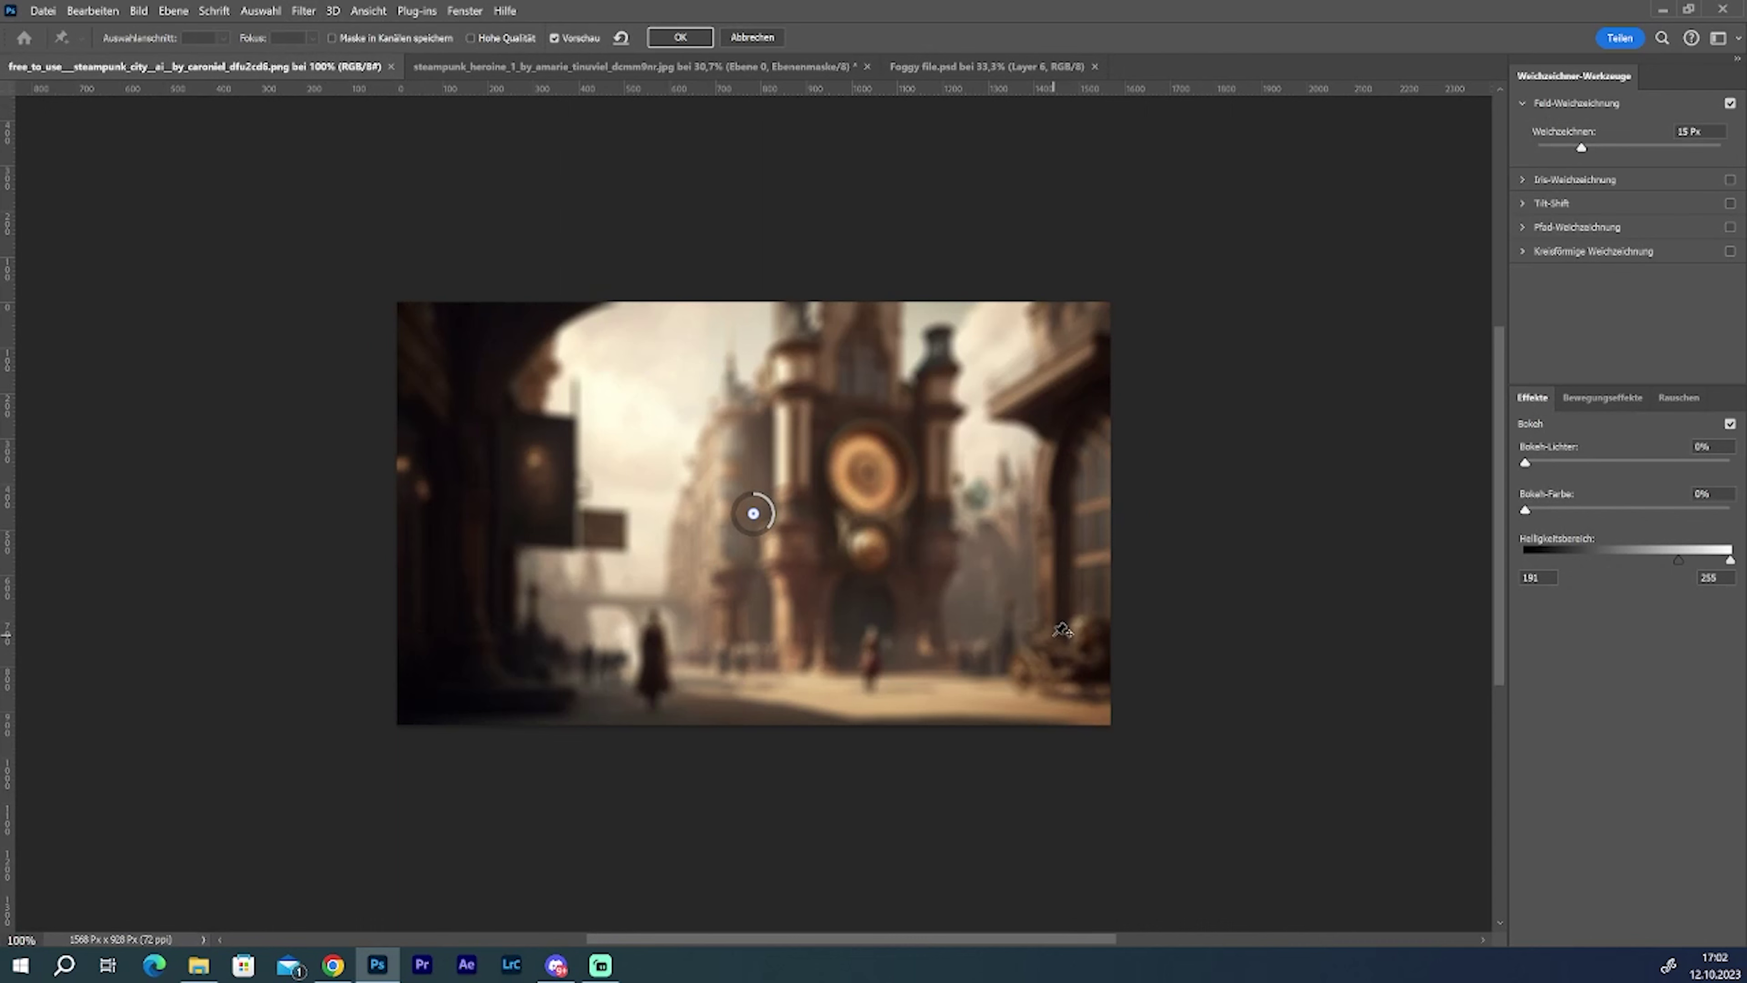
{"action": "left_click", "coordinate": [687, 42]}
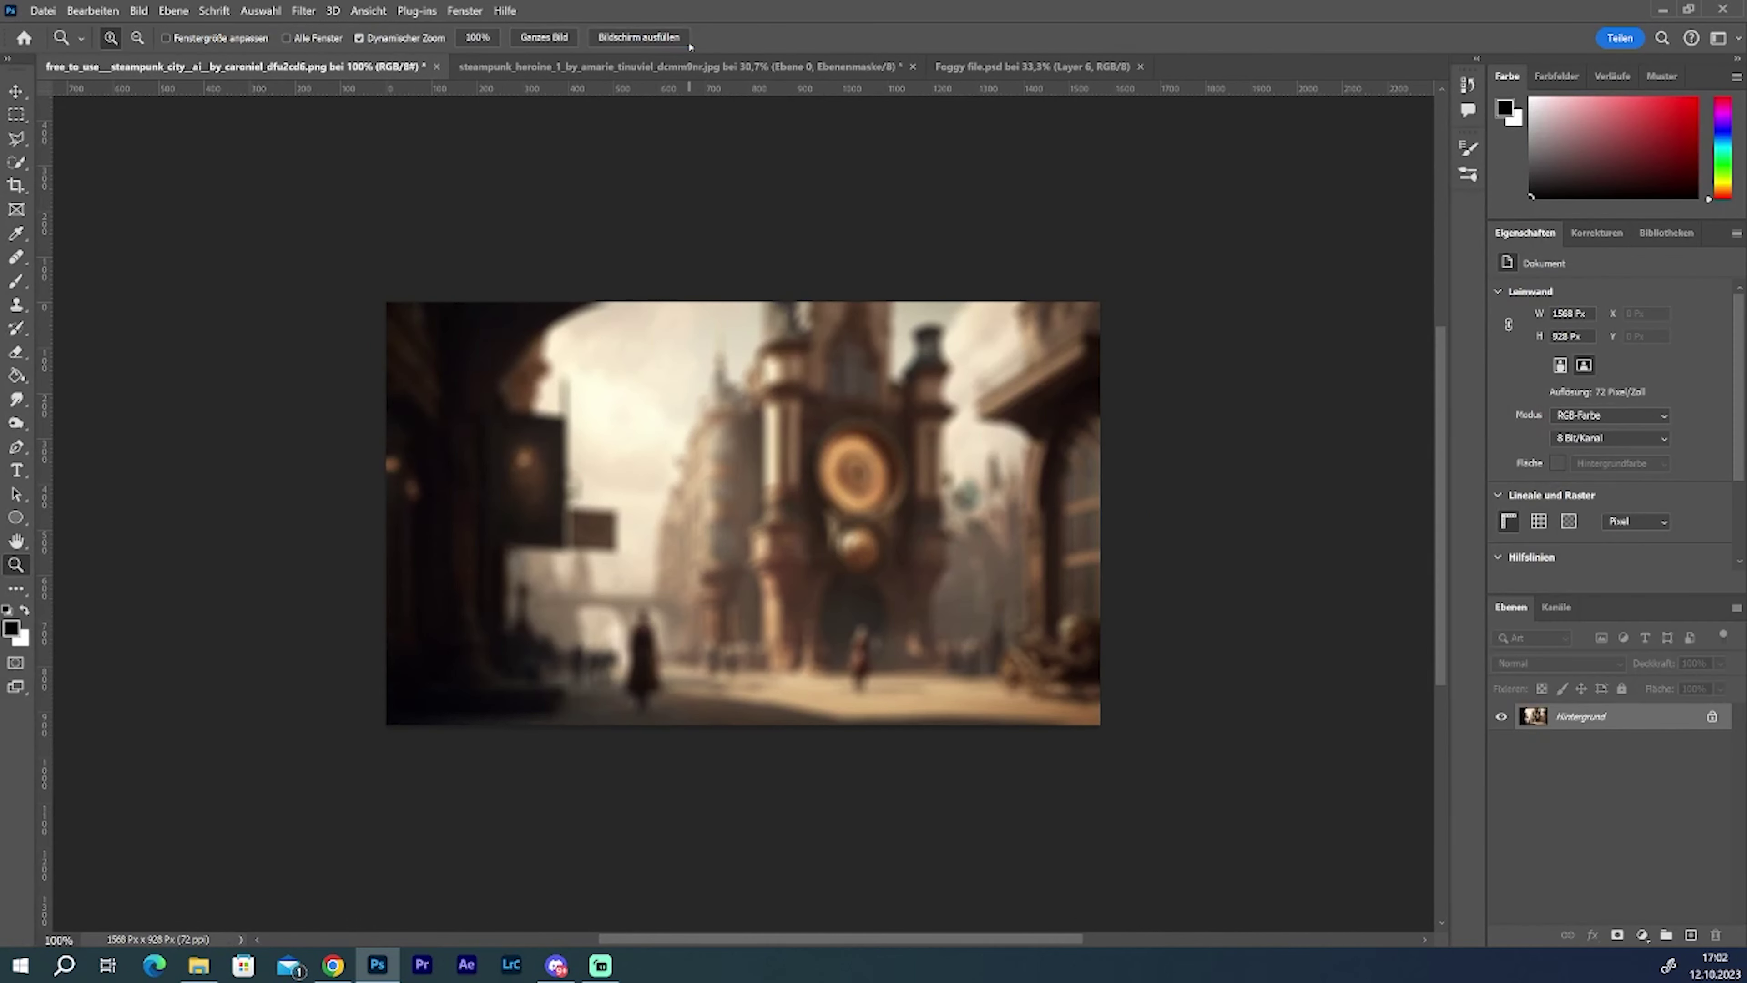
{"action": "left_click", "coordinate": [1032, 66]}
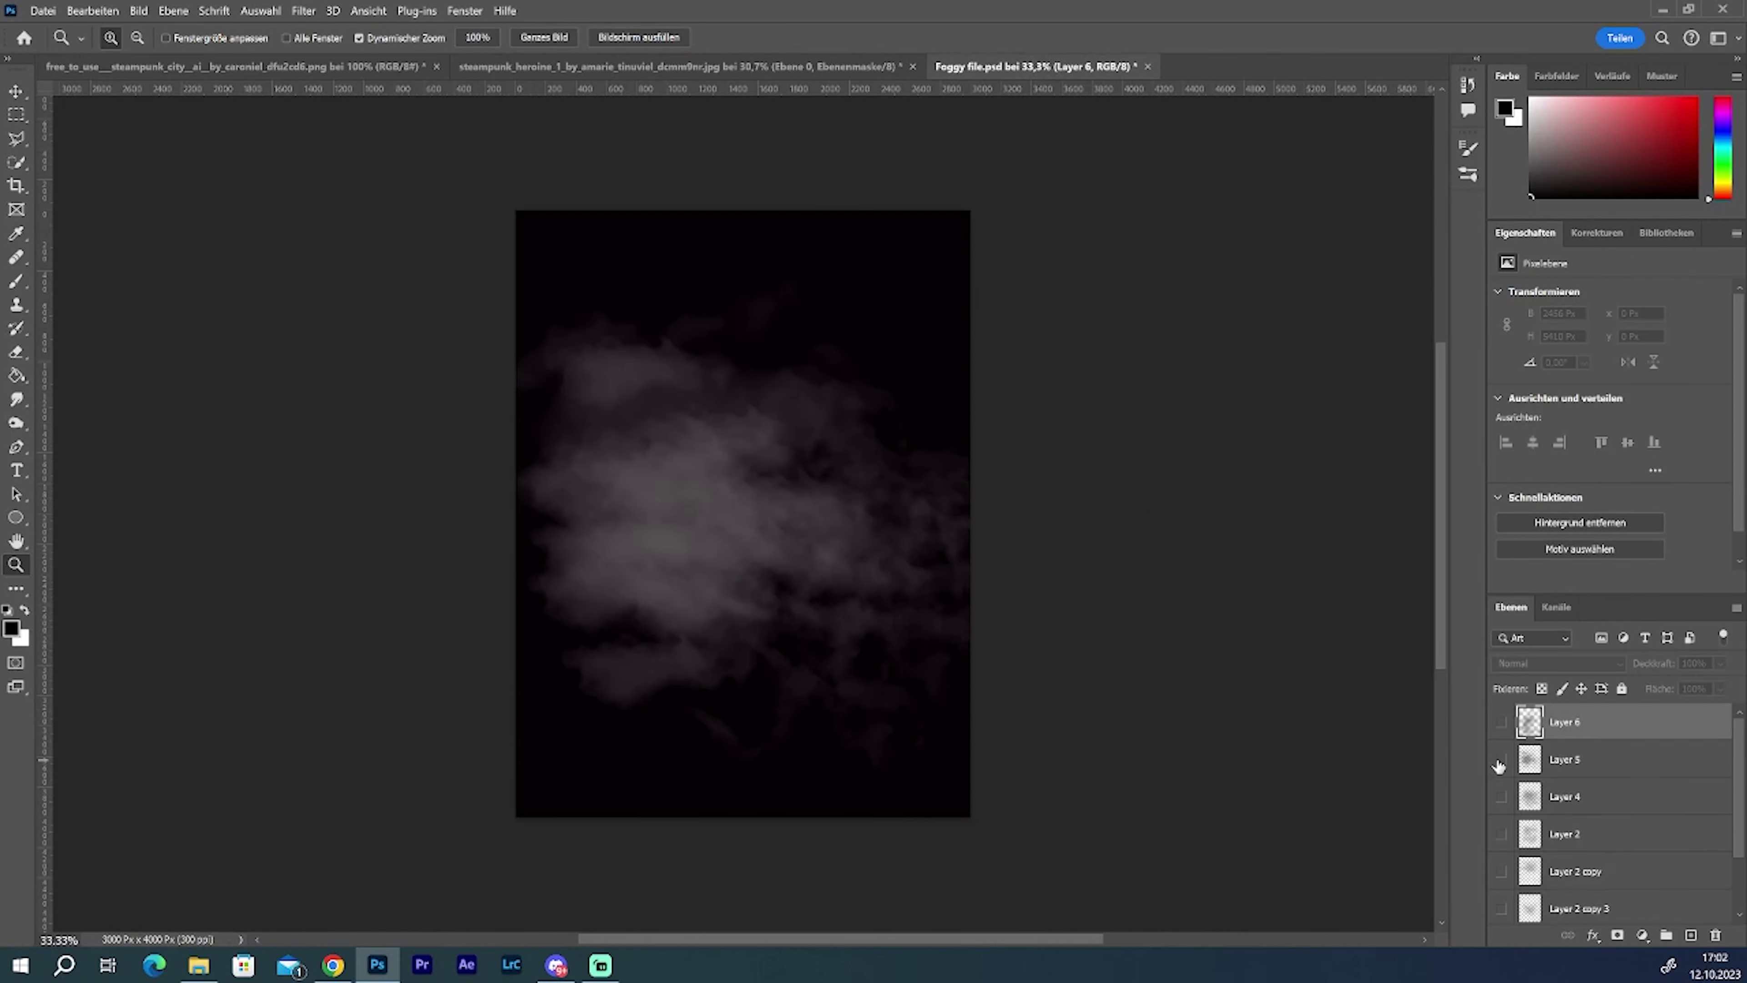
Step: Copy the Layer 4 fog into the city image and free-transform it into place
{"action": "left_click", "coordinate": [1501, 796]}
{"action": "left_click_drag", "start_coordinate": [1563, 796], "coordinate": [176, 107]}
{"action": "left_click", "coordinate": [93, 10]}
{"action": "left_click", "coordinate": [412, 472]}
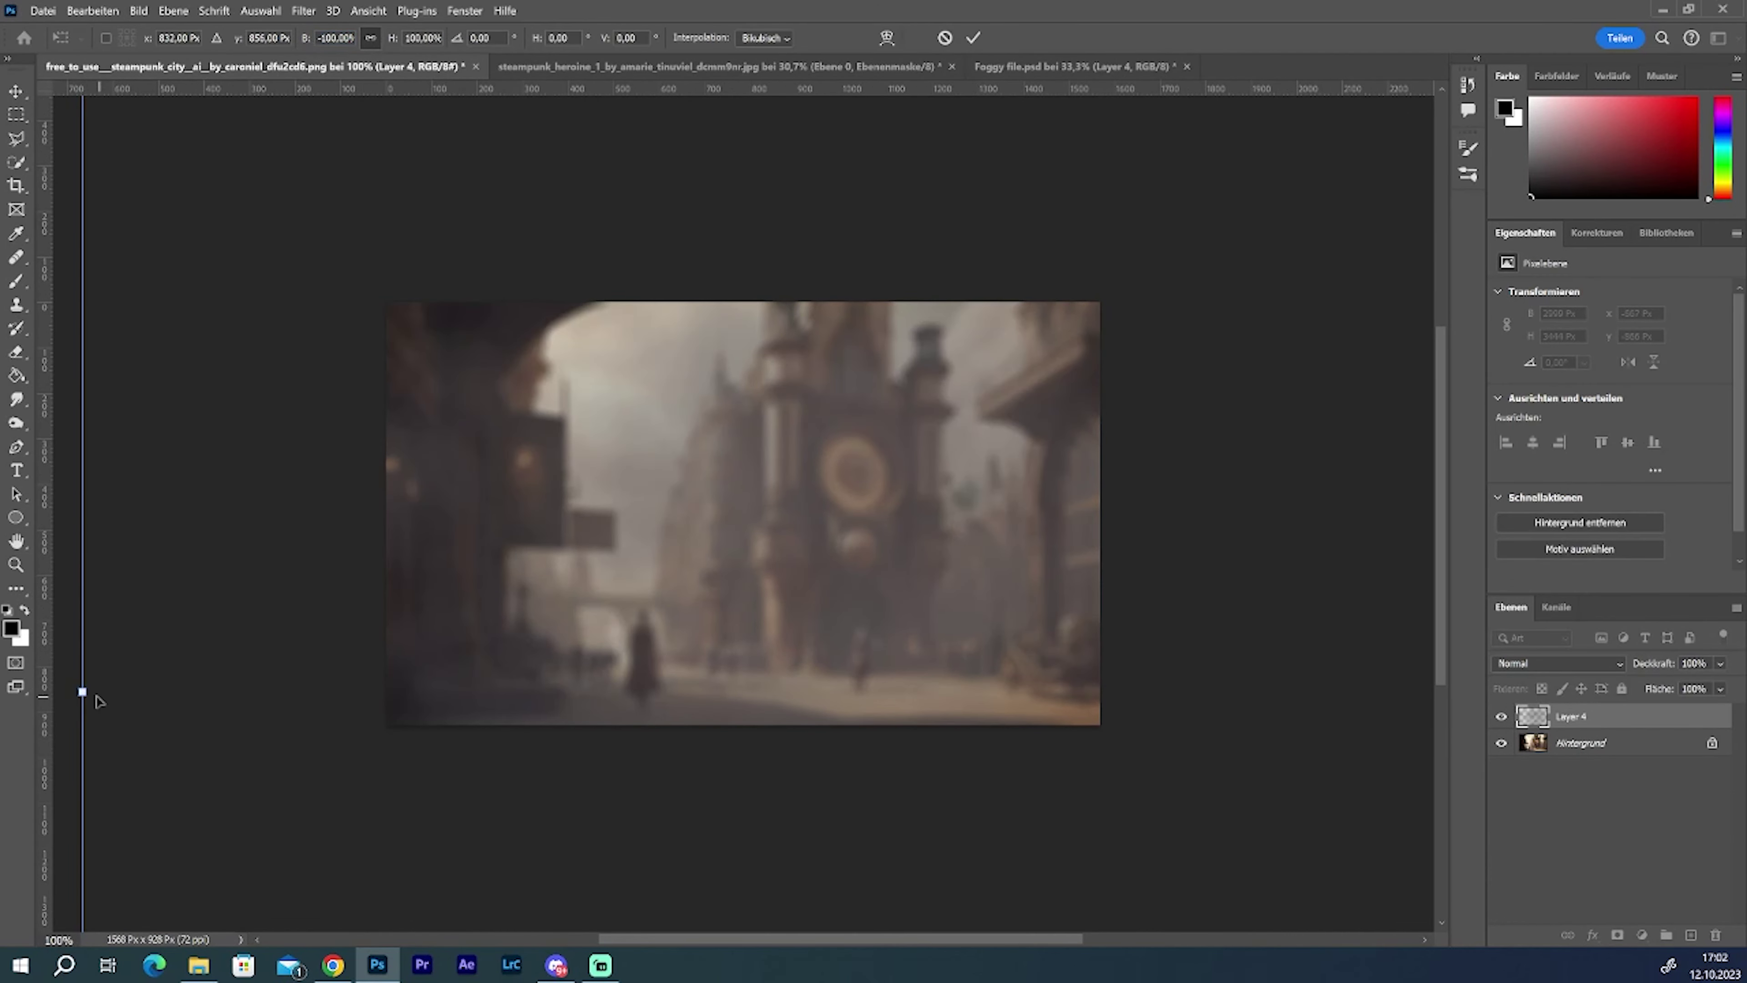
{"action": "mouse_move", "coordinate": [81, 690]}
{"action": "left_mouse_down"}
{"action": "mouse_move", "coordinate": [976, 543]}
{"action": "mouse_move", "coordinate": [905, 427]}
{"action": "mouse_move", "coordinate": [701, 216]}
{"action": "mouse_move", "coordinate": [1036, 663]}
{"action": "left_mouse_up"}
{"action": "left_click", "coordinate": [973, 38]}
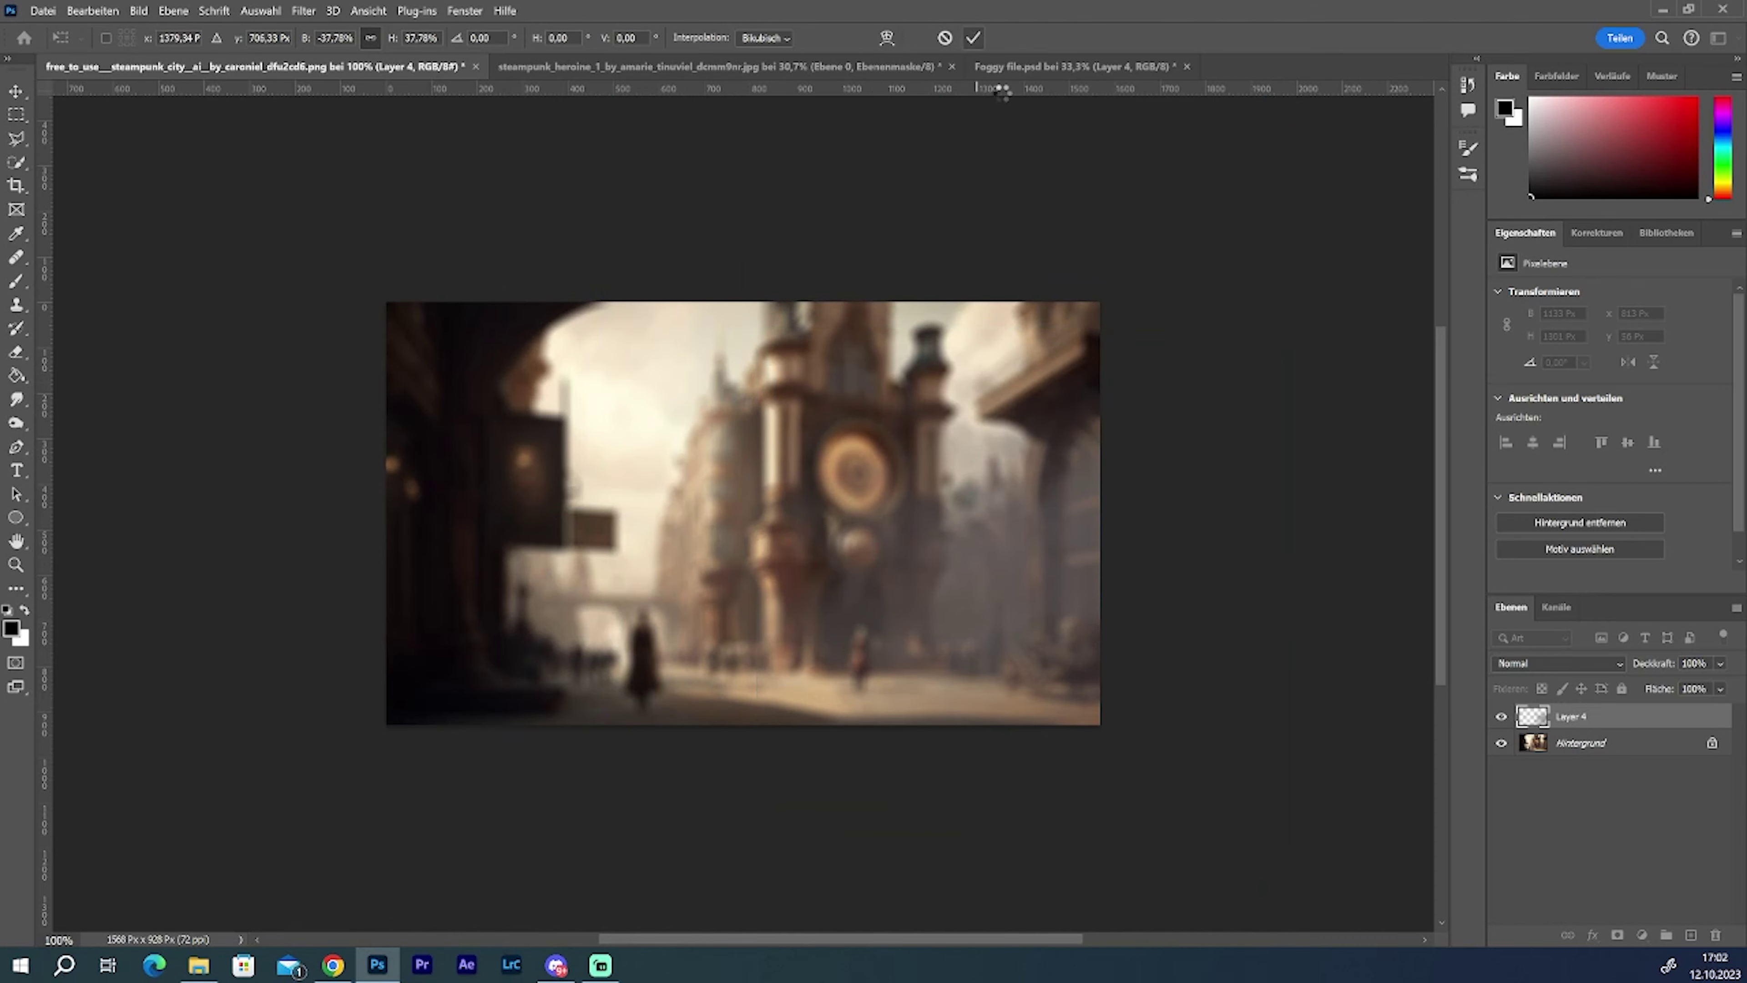
{"action": "left_click", "coordinate": [139, 11]}
{"action": "left_click", "coordinate": [385, 150]}
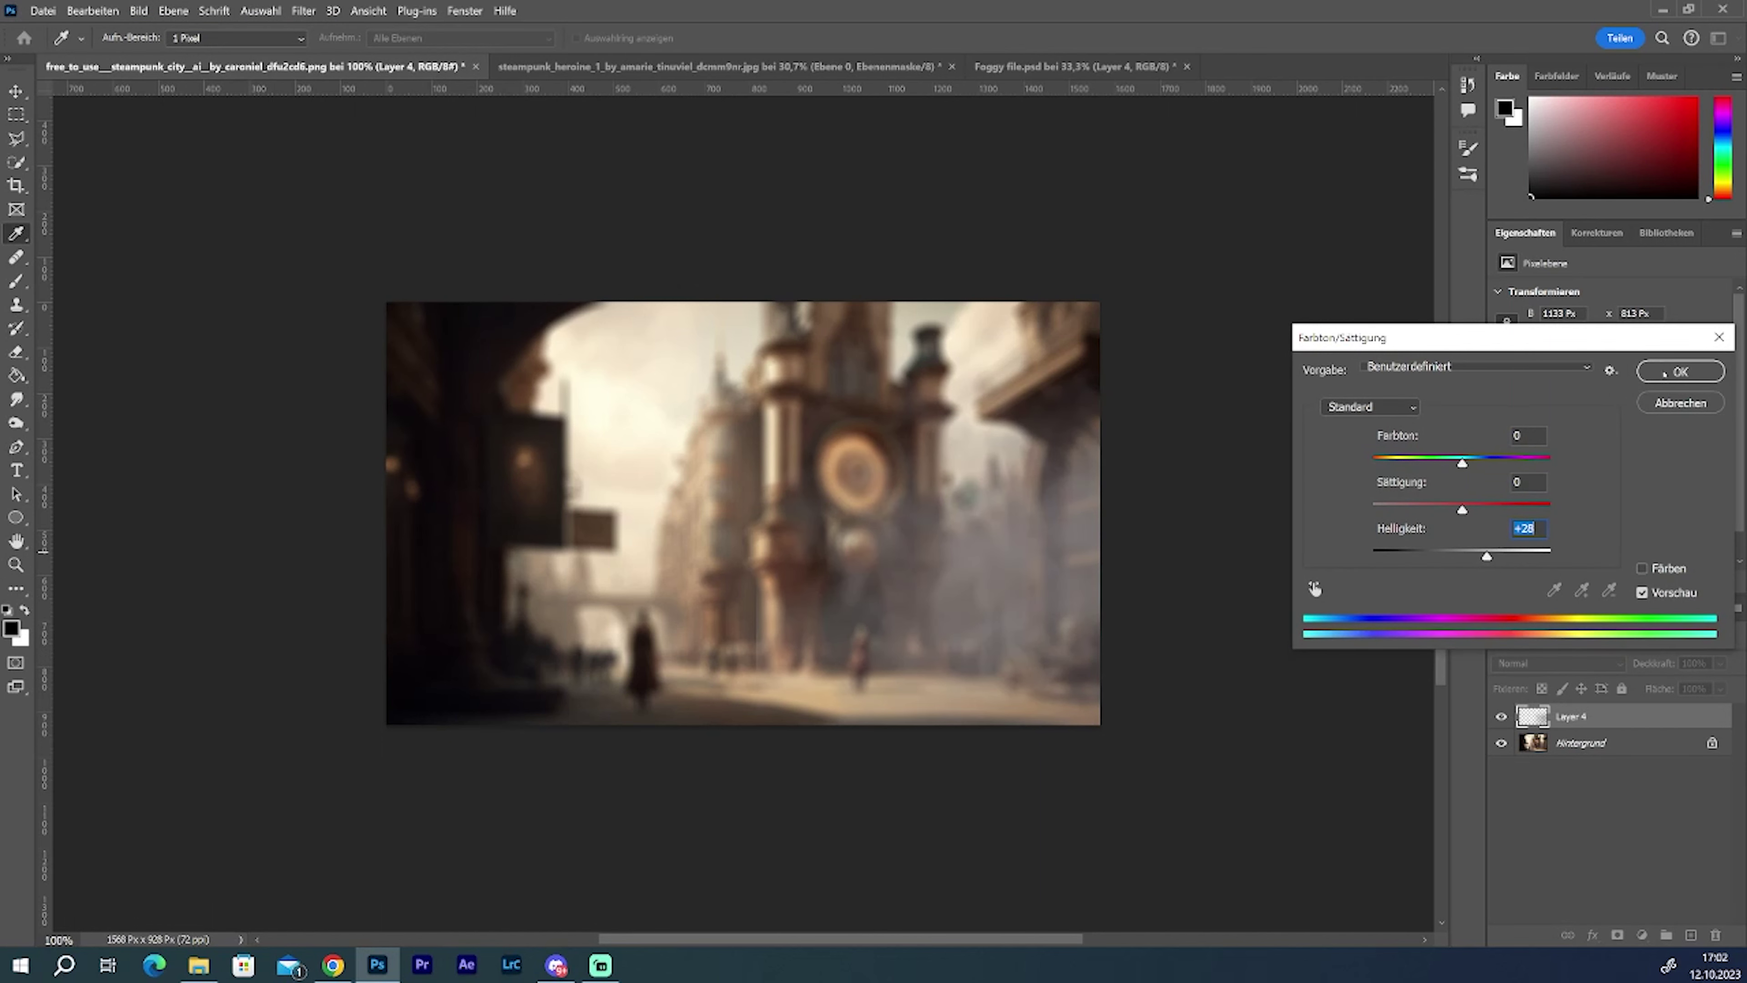
{"action": "key", "text": "Escape"}
Step: Preview the fog layers in Foggy file and pick Layer 2 for the city image
{"action": "left_click", "coordinate": [1073, 66]}
{"action": "left_click", "coordinate": [1501, 796]}
{"action": "left_click", "coordinate": [1500, 843]}
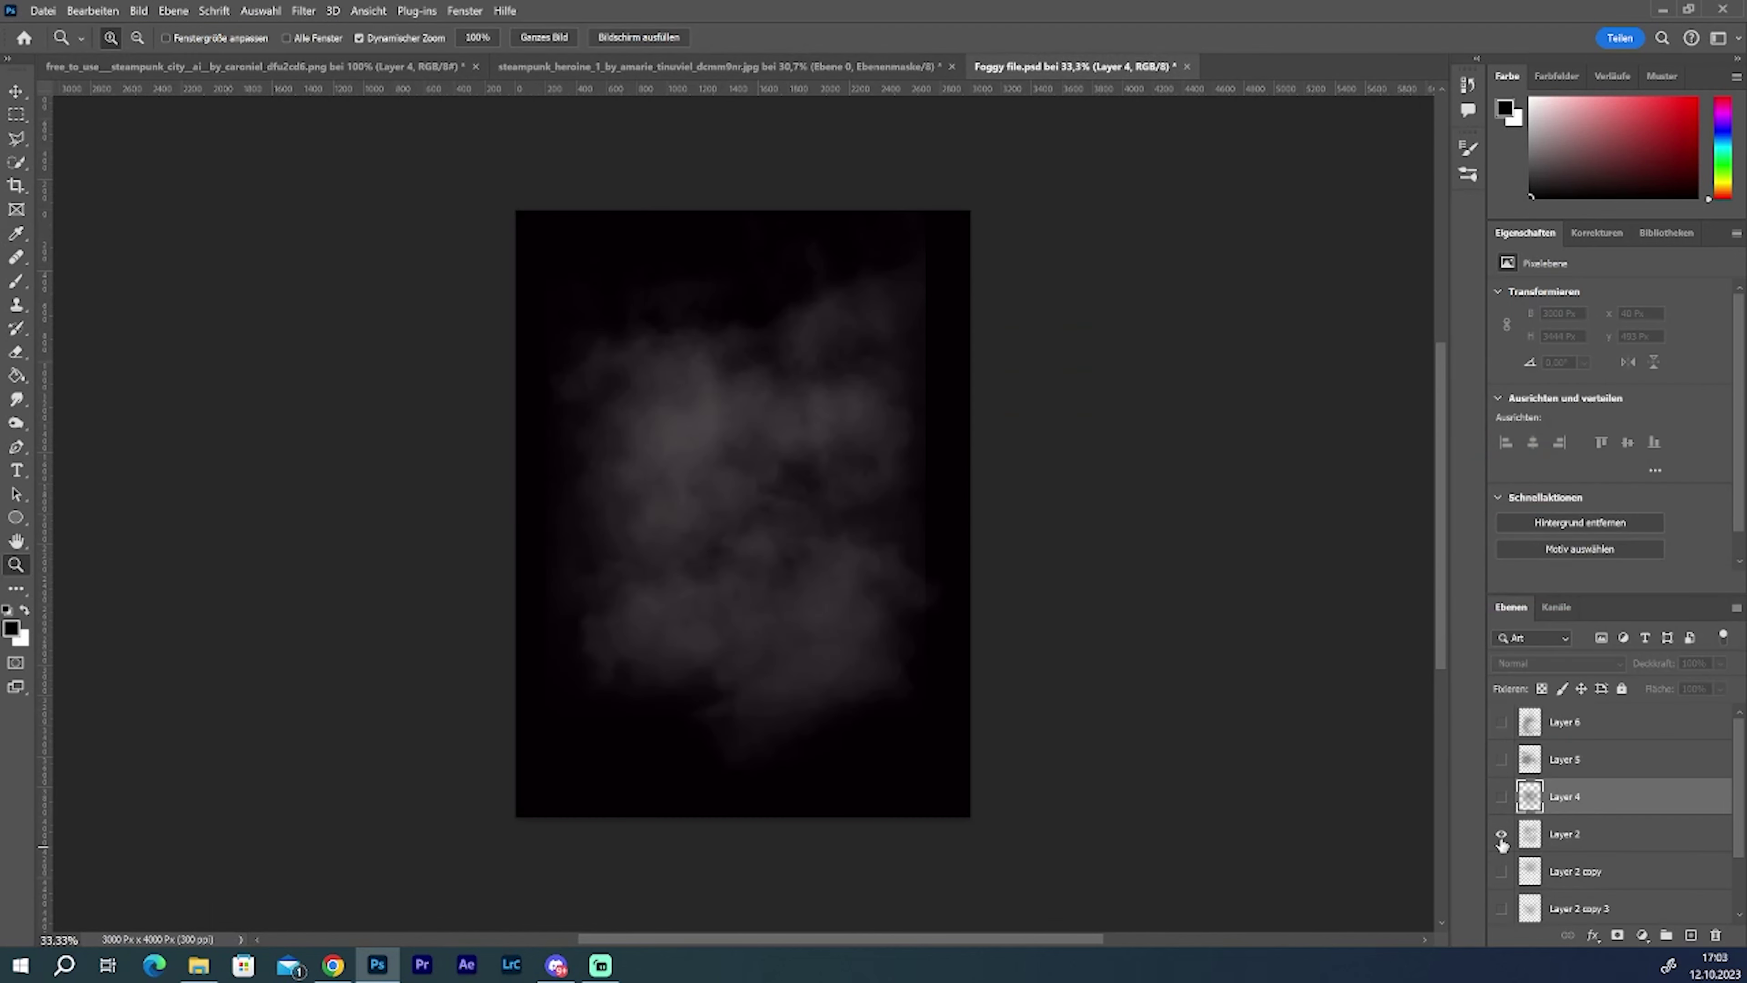
{"action": "left_click", "coordinate": [1503, 910]}
{"action": "left_click", "coordinate": [1565, 833]}
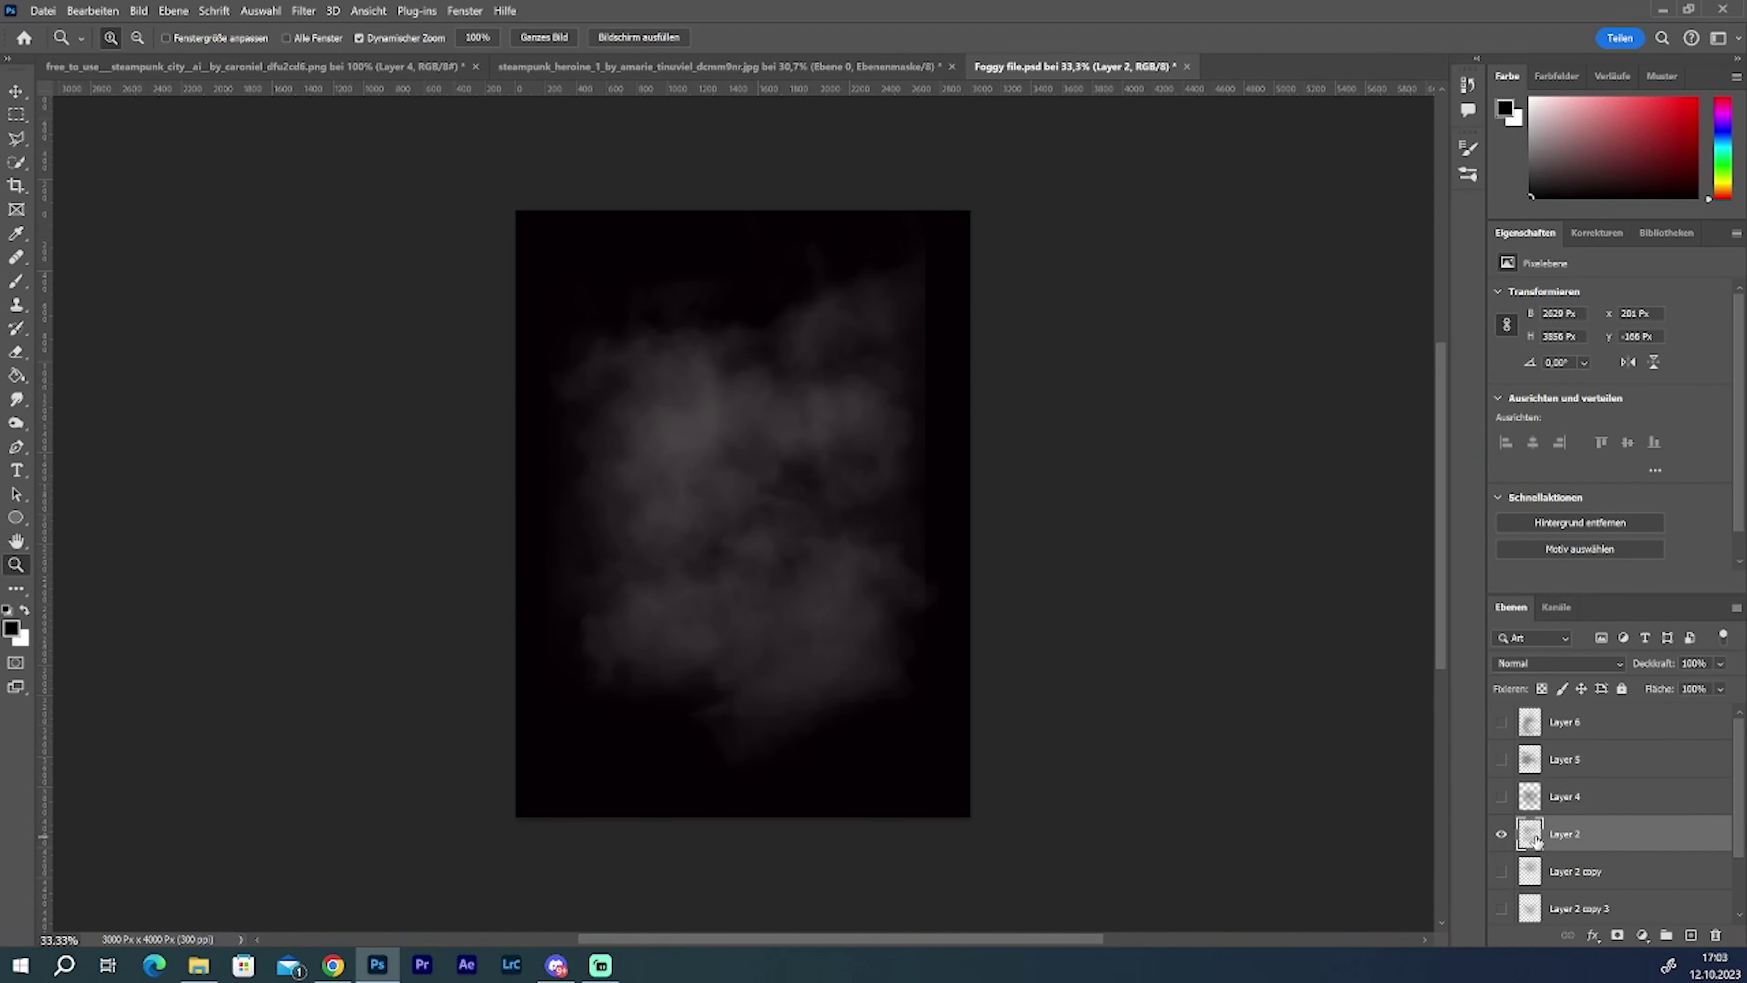
{"action": "left_click", "coordinate": [254, 66]}
Step: Flip the Layer 2 fog horizontally and scale it to about 48 percent over the city
{"action": "left_click", "coordinate": [100, 12]}
{"action": "left_click", "coordinate": [452, 780]}
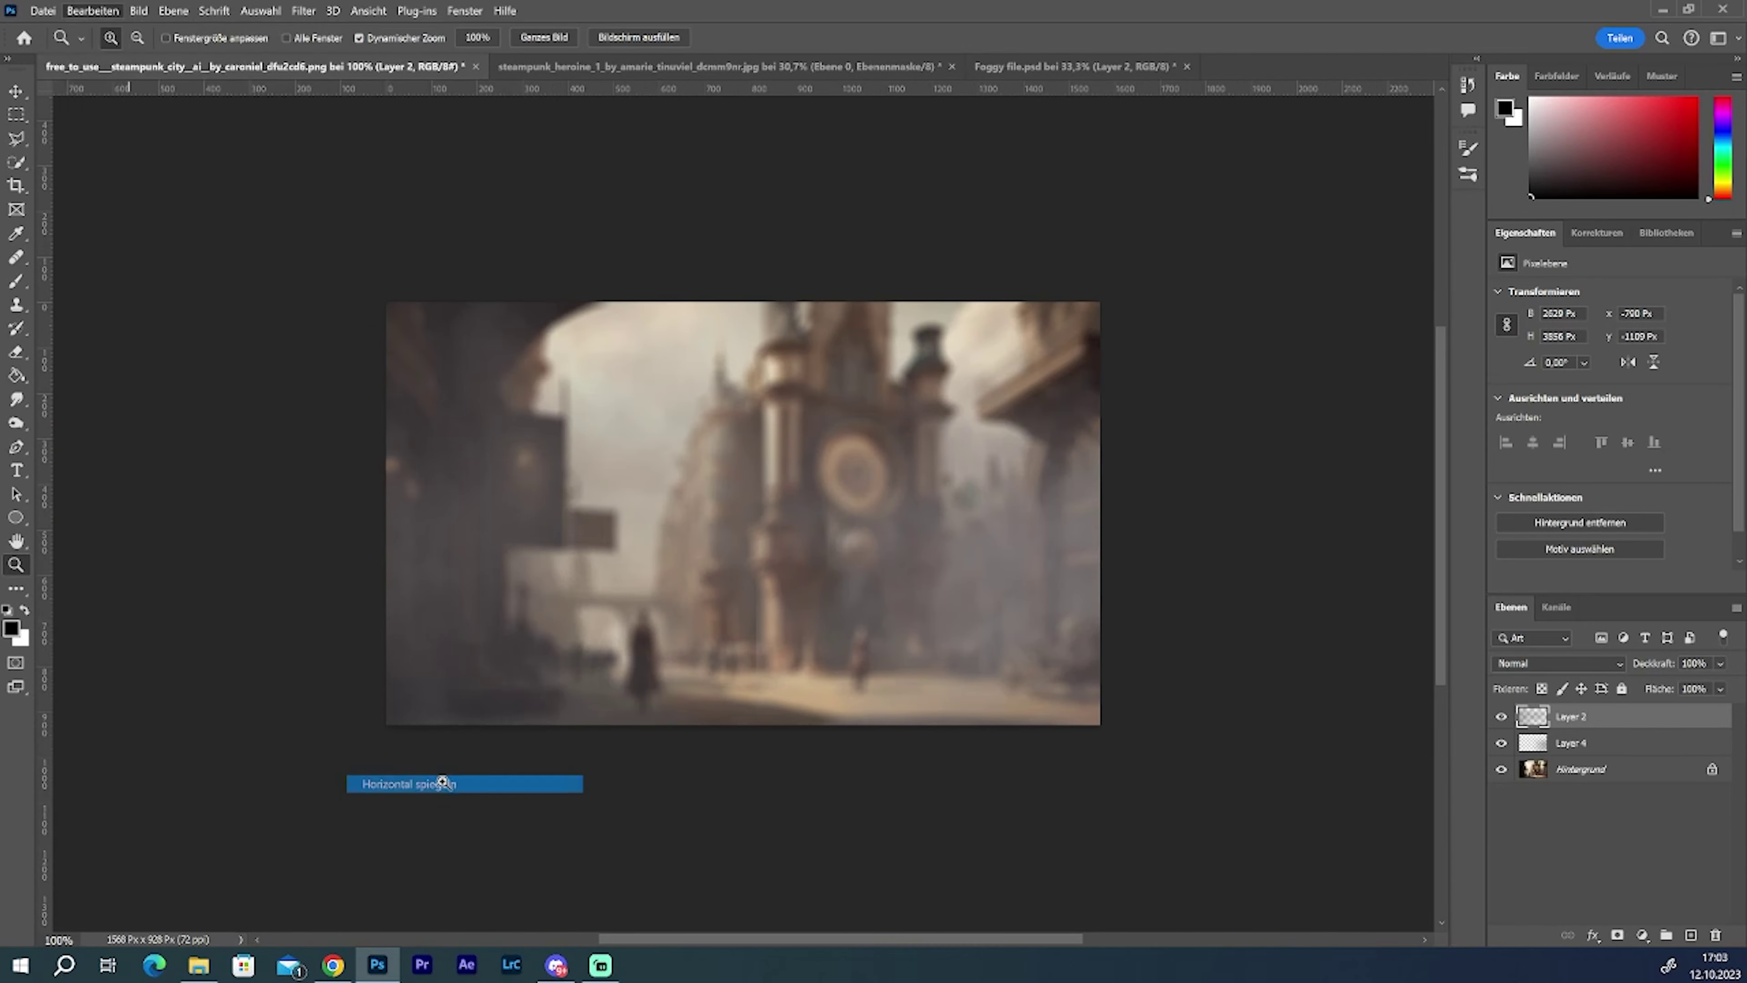
{"action": "scroll", "coordinate": [682, 537], "scroll_direction": "down", "scroll_amount": 3}
{"action": "left_click", "coordinate": [93, 11]}
{"action": "left_click", "coordinate": [124, 426]}
{"action": "mouse_move", "coordinate": [511, 343]}
{"action": "left_mouse_down"}
{"action": "mouse_move", "coordinate": [780, 729]}
{"action": "mouse_move", "coordinate": [664, 546]}
{"action": "left_mouse_up"}
{"action": "left_click_drag", "start_coordinate": [735, 386], "coordinate": [708, 546]}
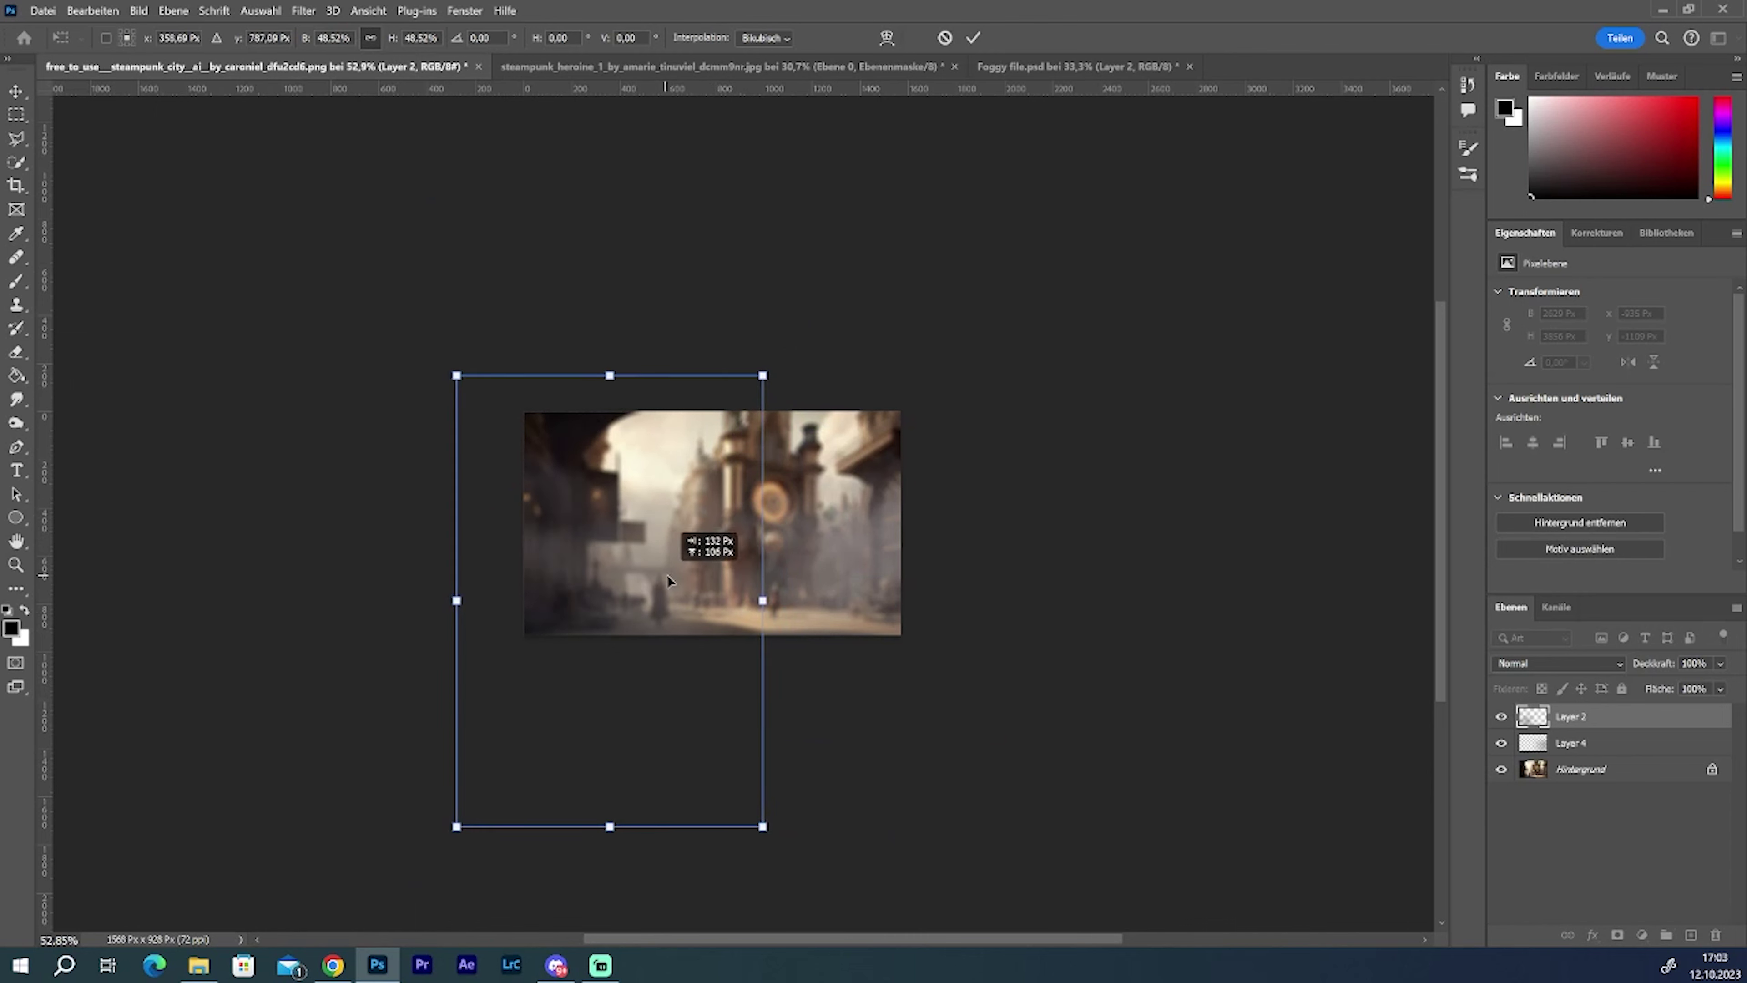
{"action": "key", "text": "Return"}
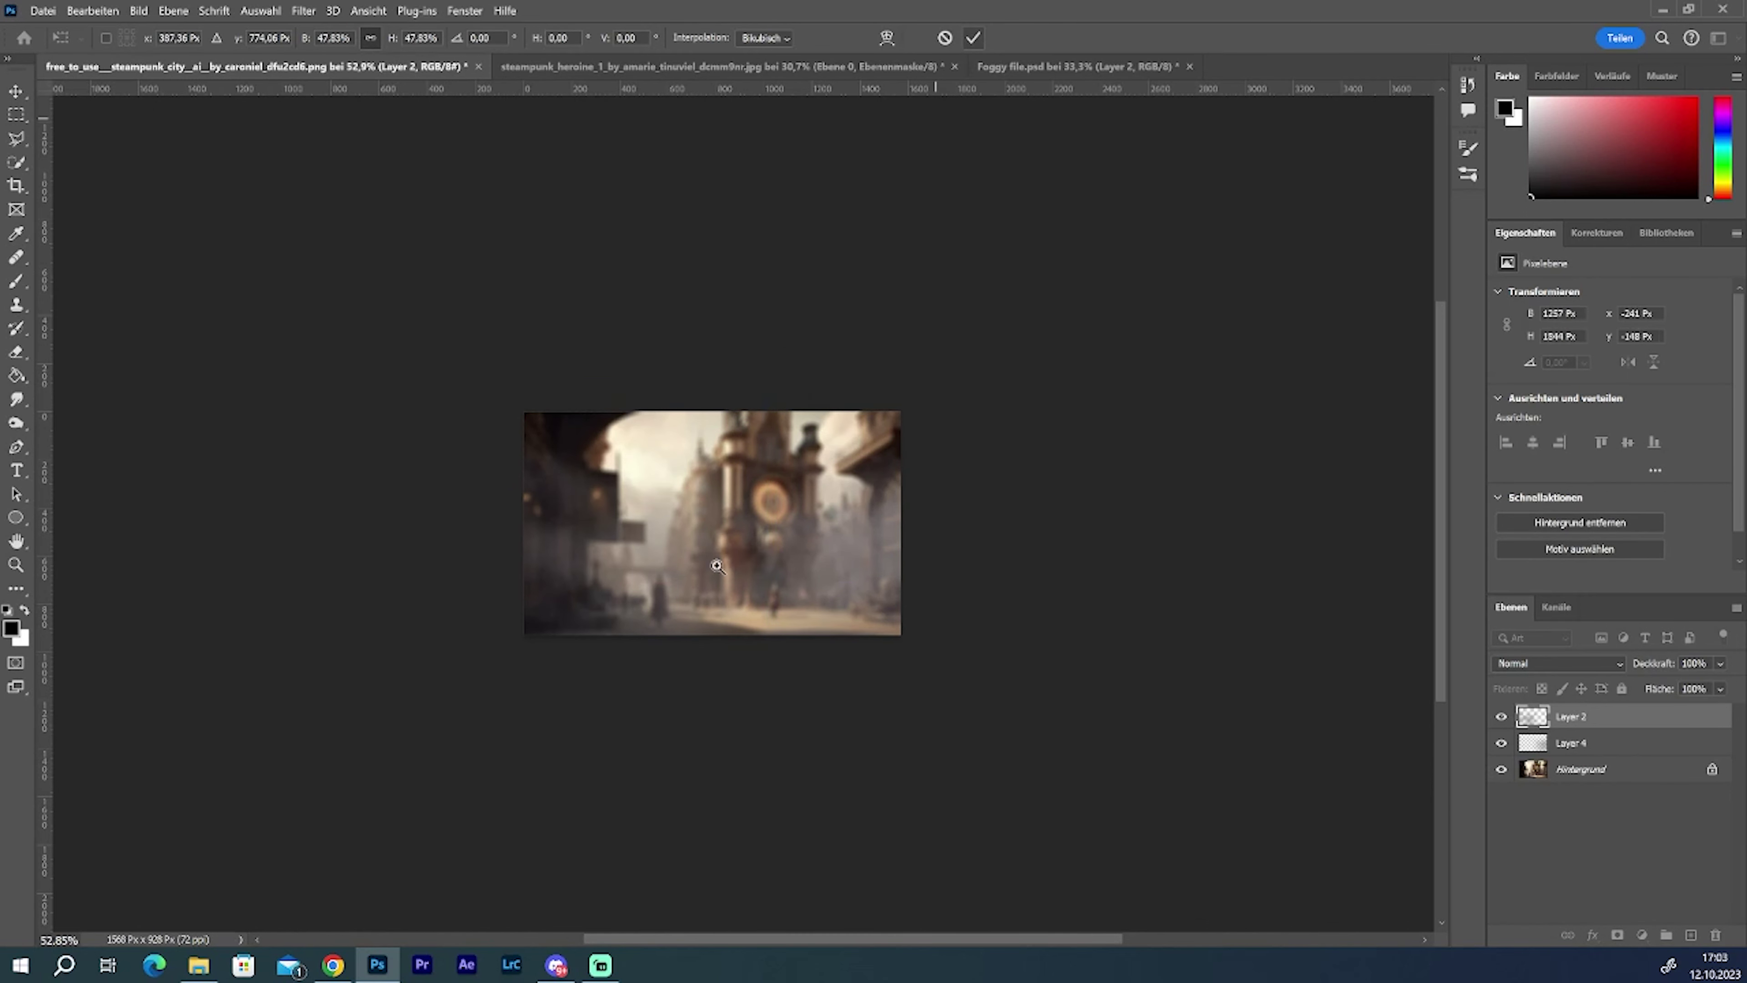
{"action": "key", "text": "z"}
{"action": "left_click_drag", "start_coordinate": [712, 523], "coordinate": [825, 523]}
Step: Brighten the fog with Hue/Saturation Lightness +31 and group both fog layers as 'fog'
{"action": "left_click", "coordinate": [138, 10]}
{"action": "mouse_move", "coordinate": [169, 56]}
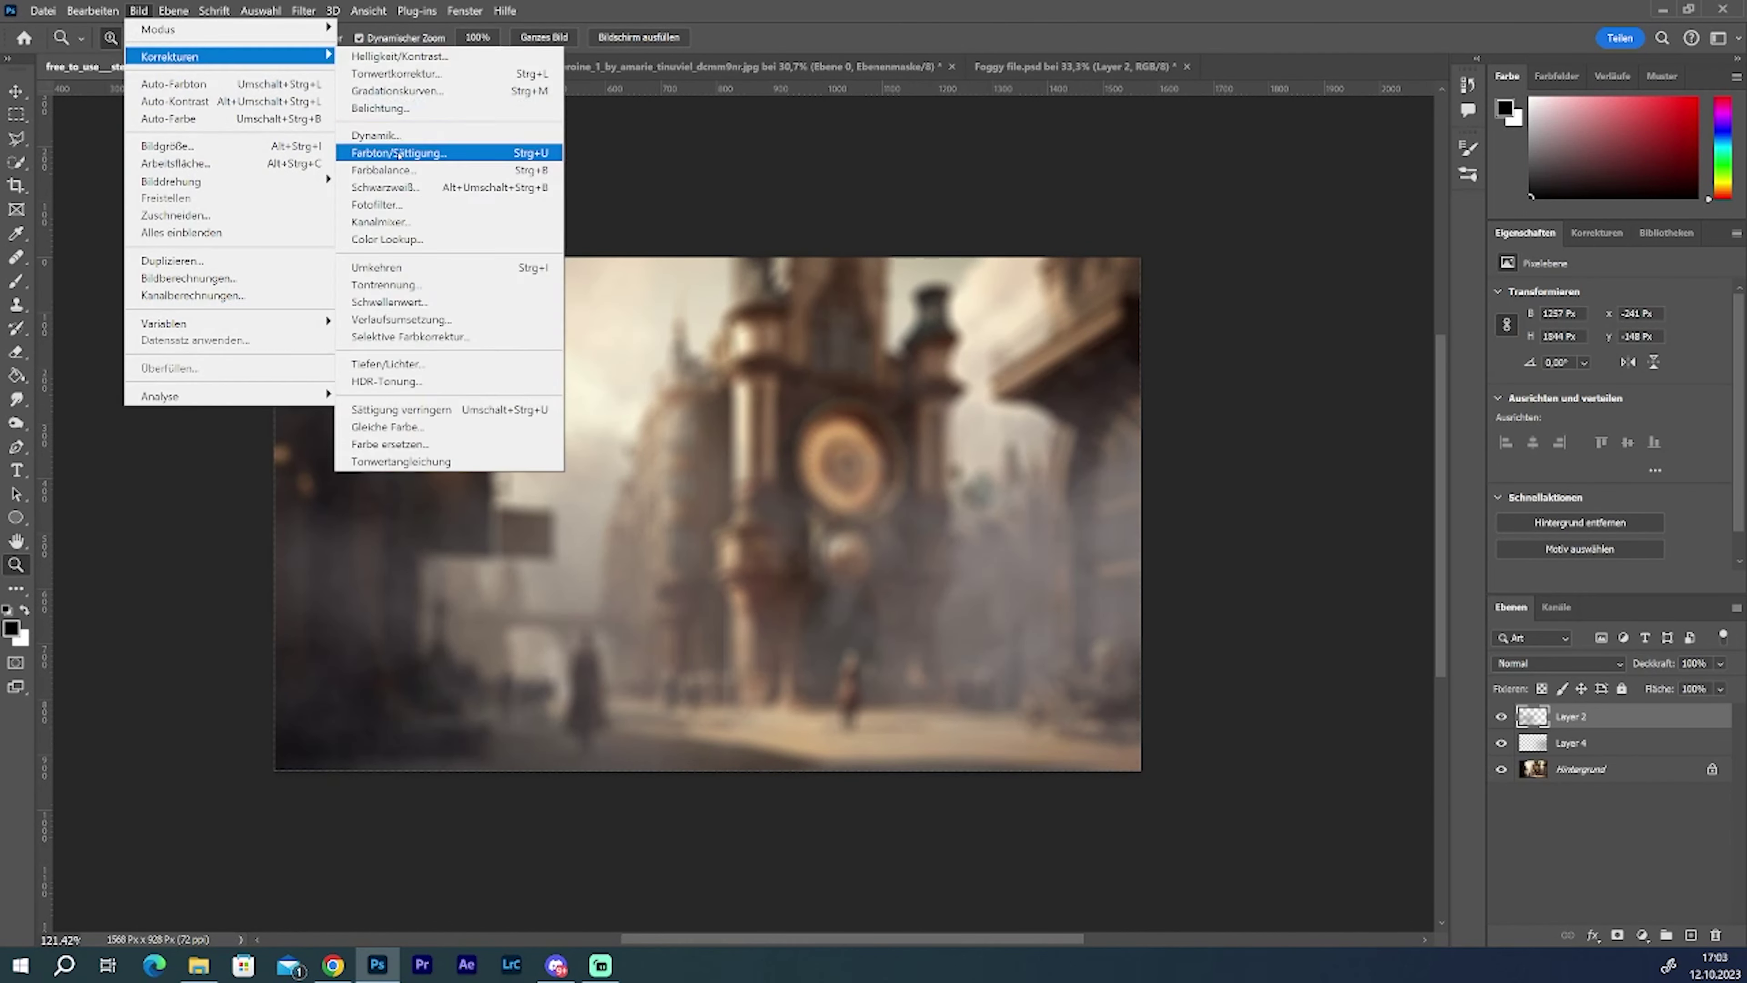
{"action": "left_click", "coordinate": [440, 342]}
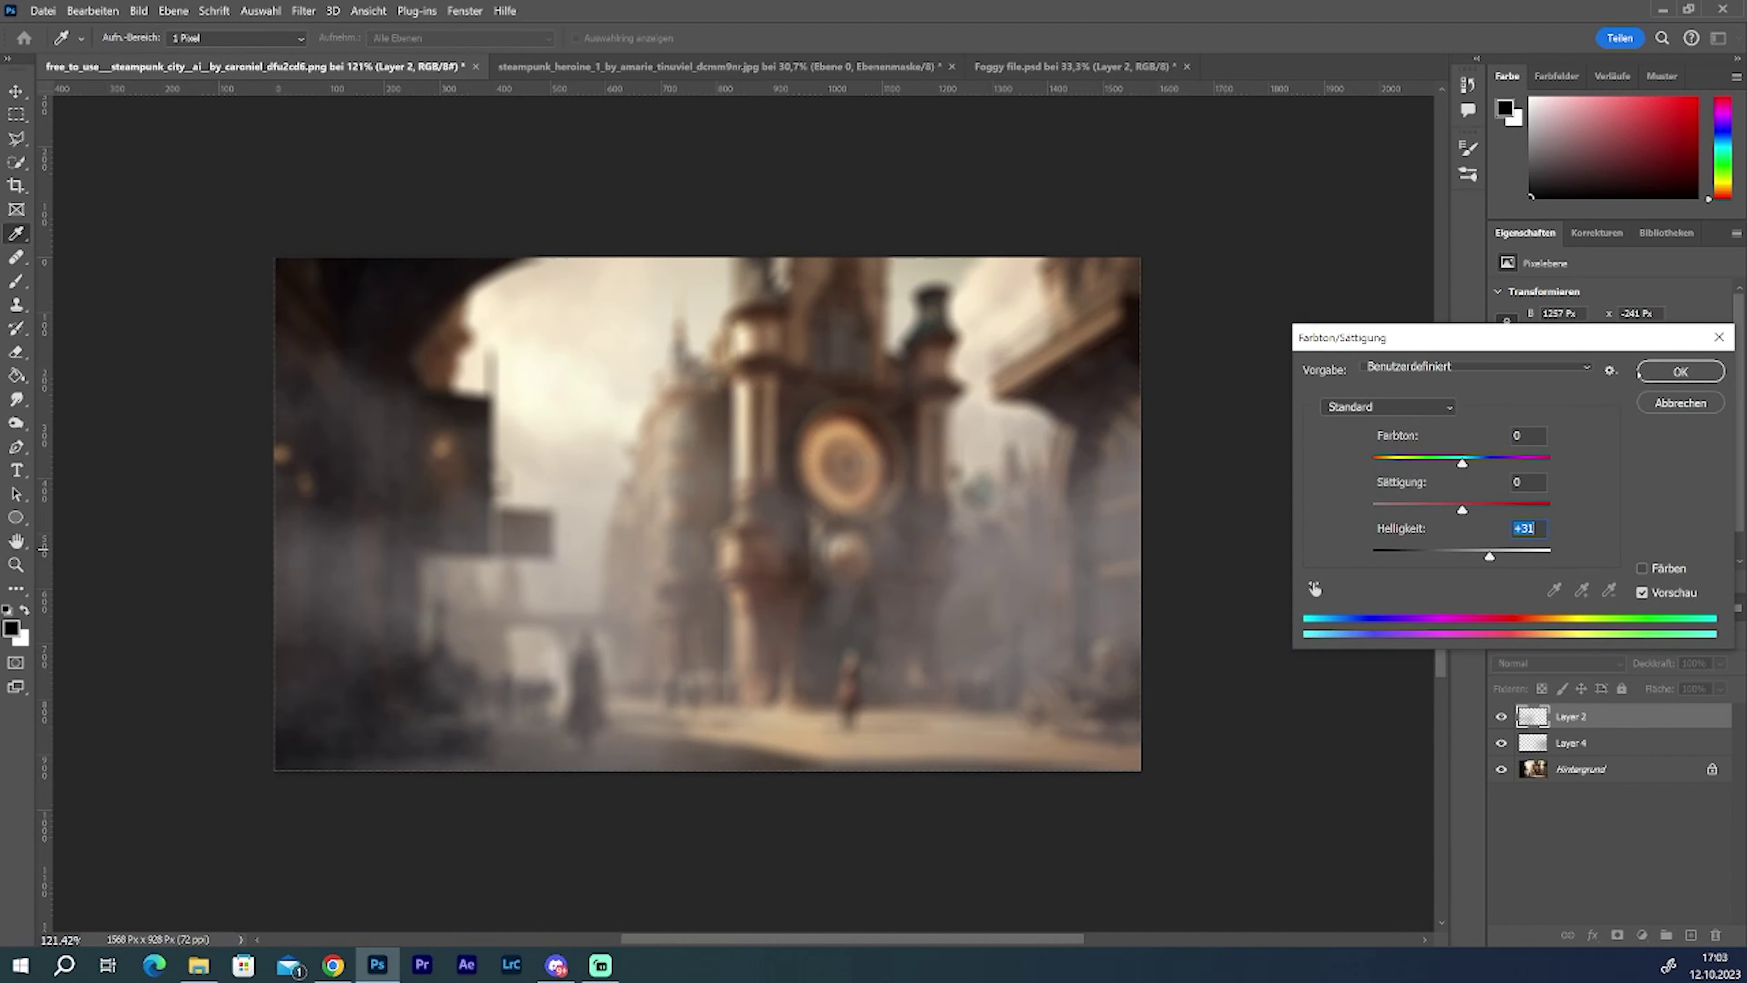
{"action": "key", "text": "Return"}
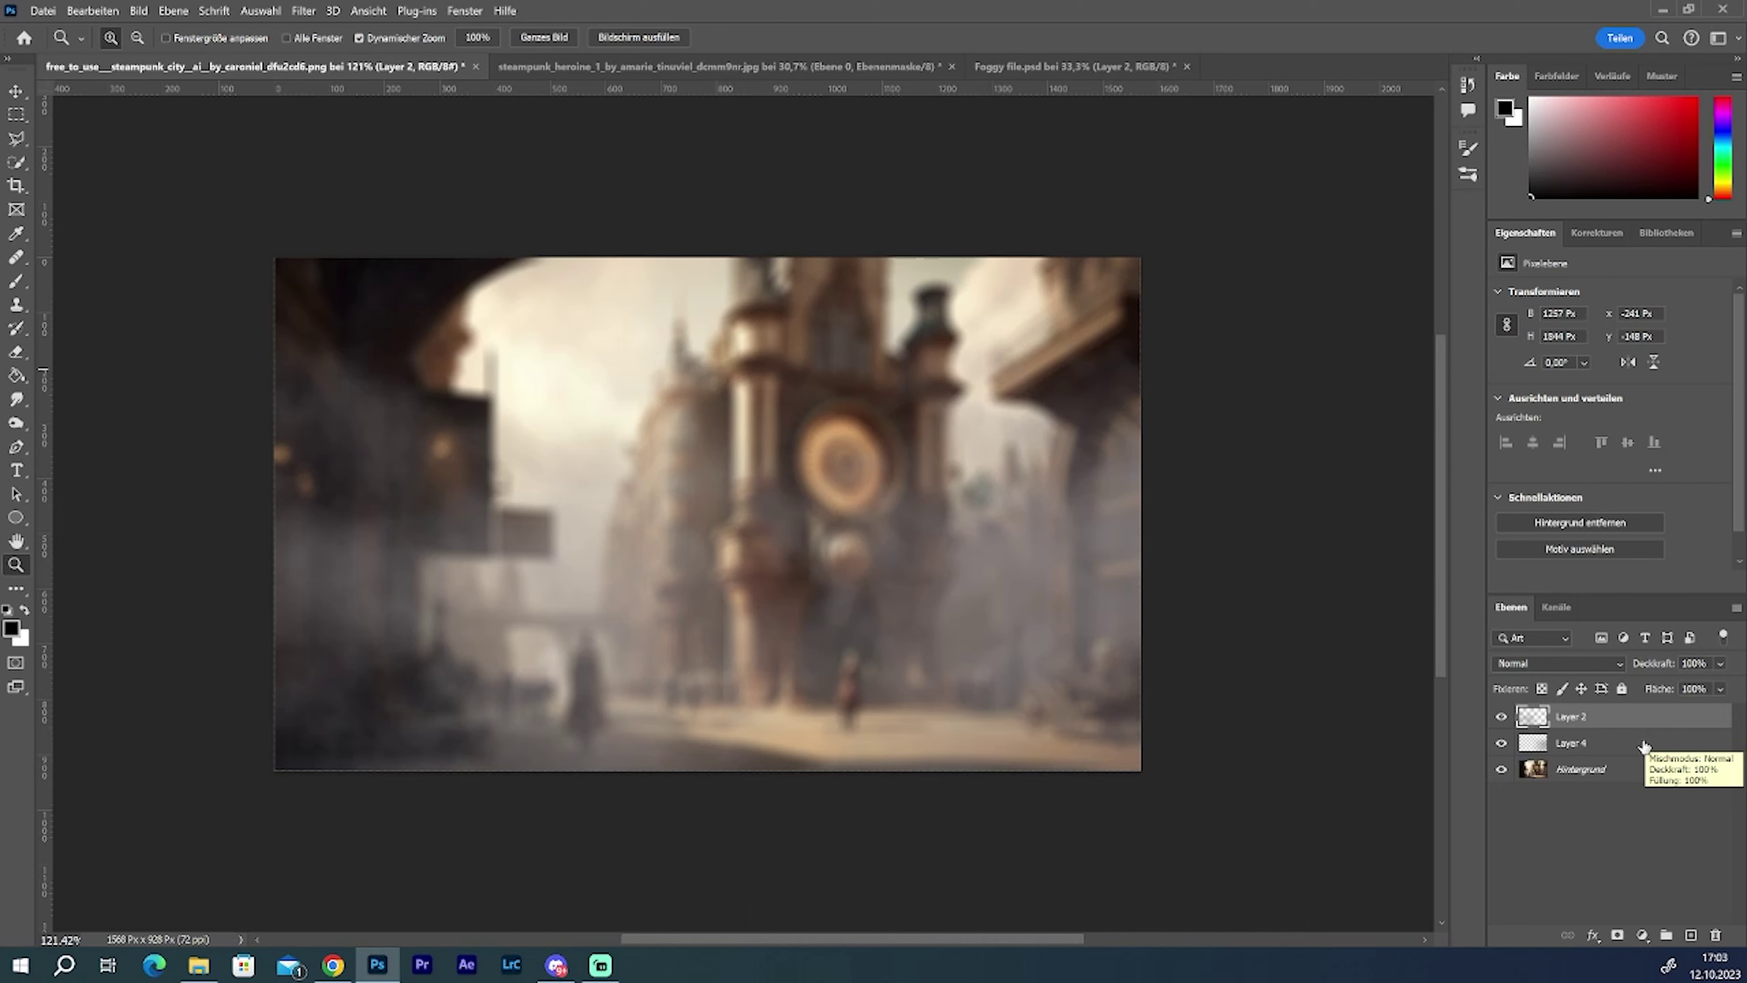
{"action": "left_click", "coordinate": [1643, 743], "text": "shift"}
{"action": "key", "text": "ctrl+g"}
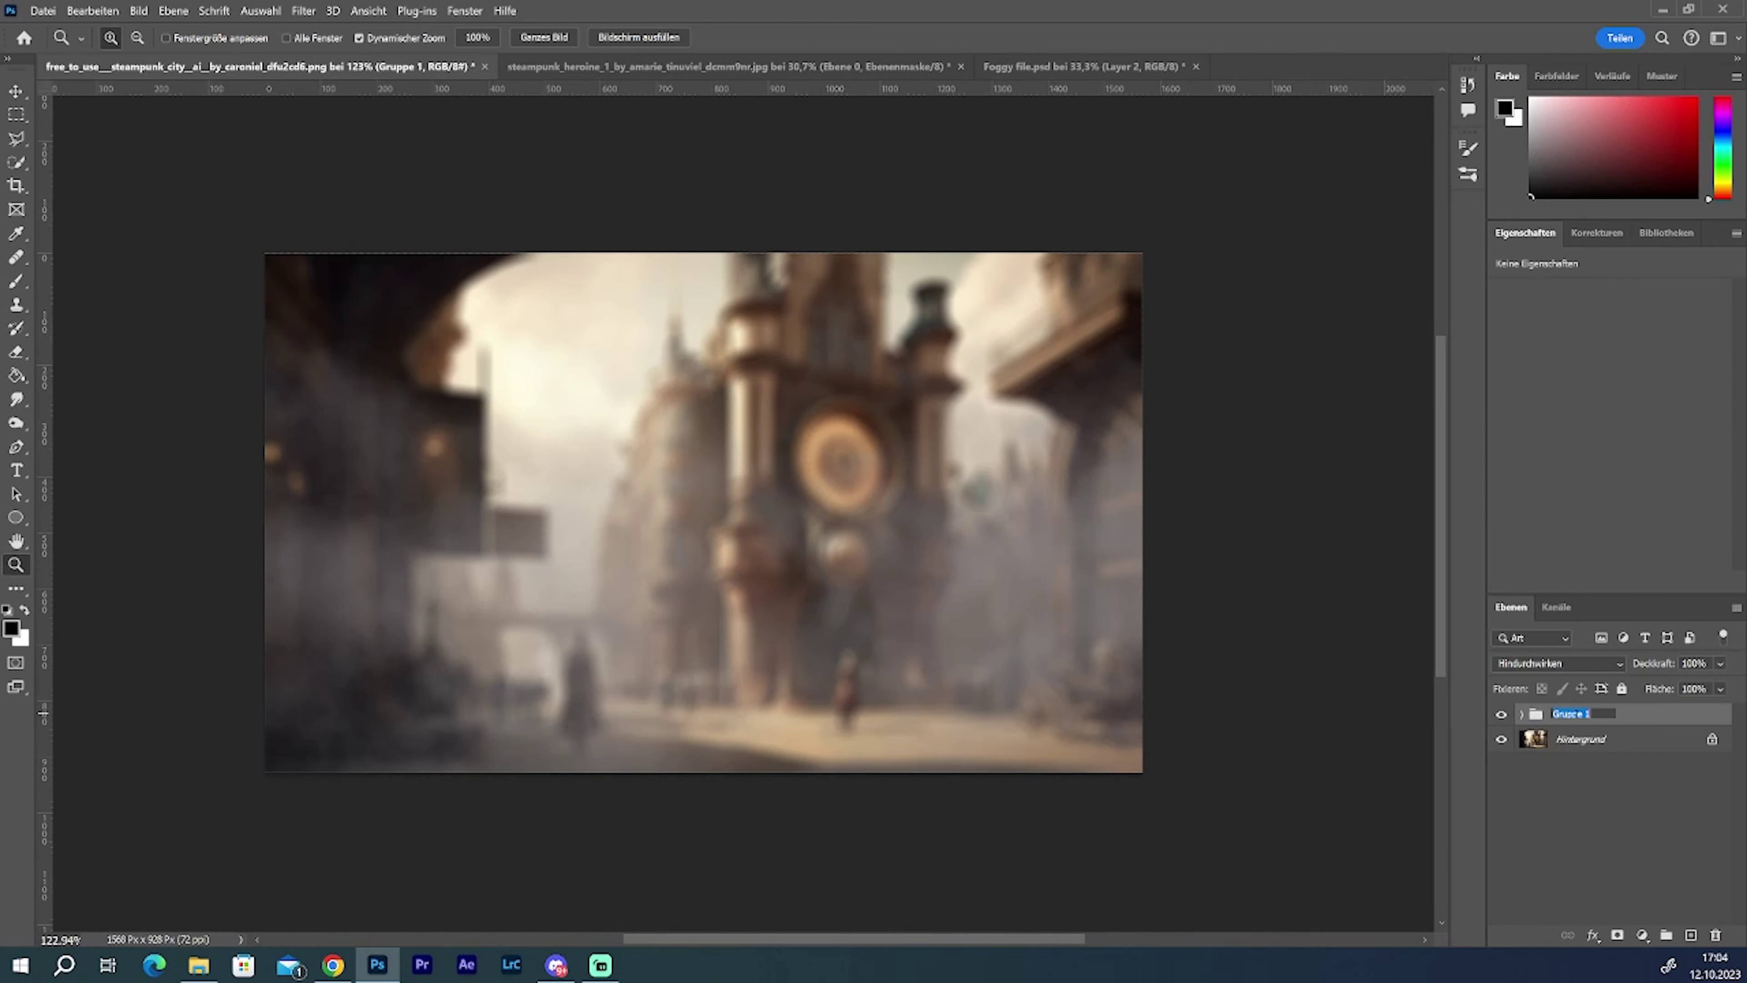
{"action": "type", "text": "fog"}
{"action": "key", "text": "Return"}
Step: Drag the heroine cutout layer from her document into the city scene
{"action": "left_click", "coordinate": [695, 66]}
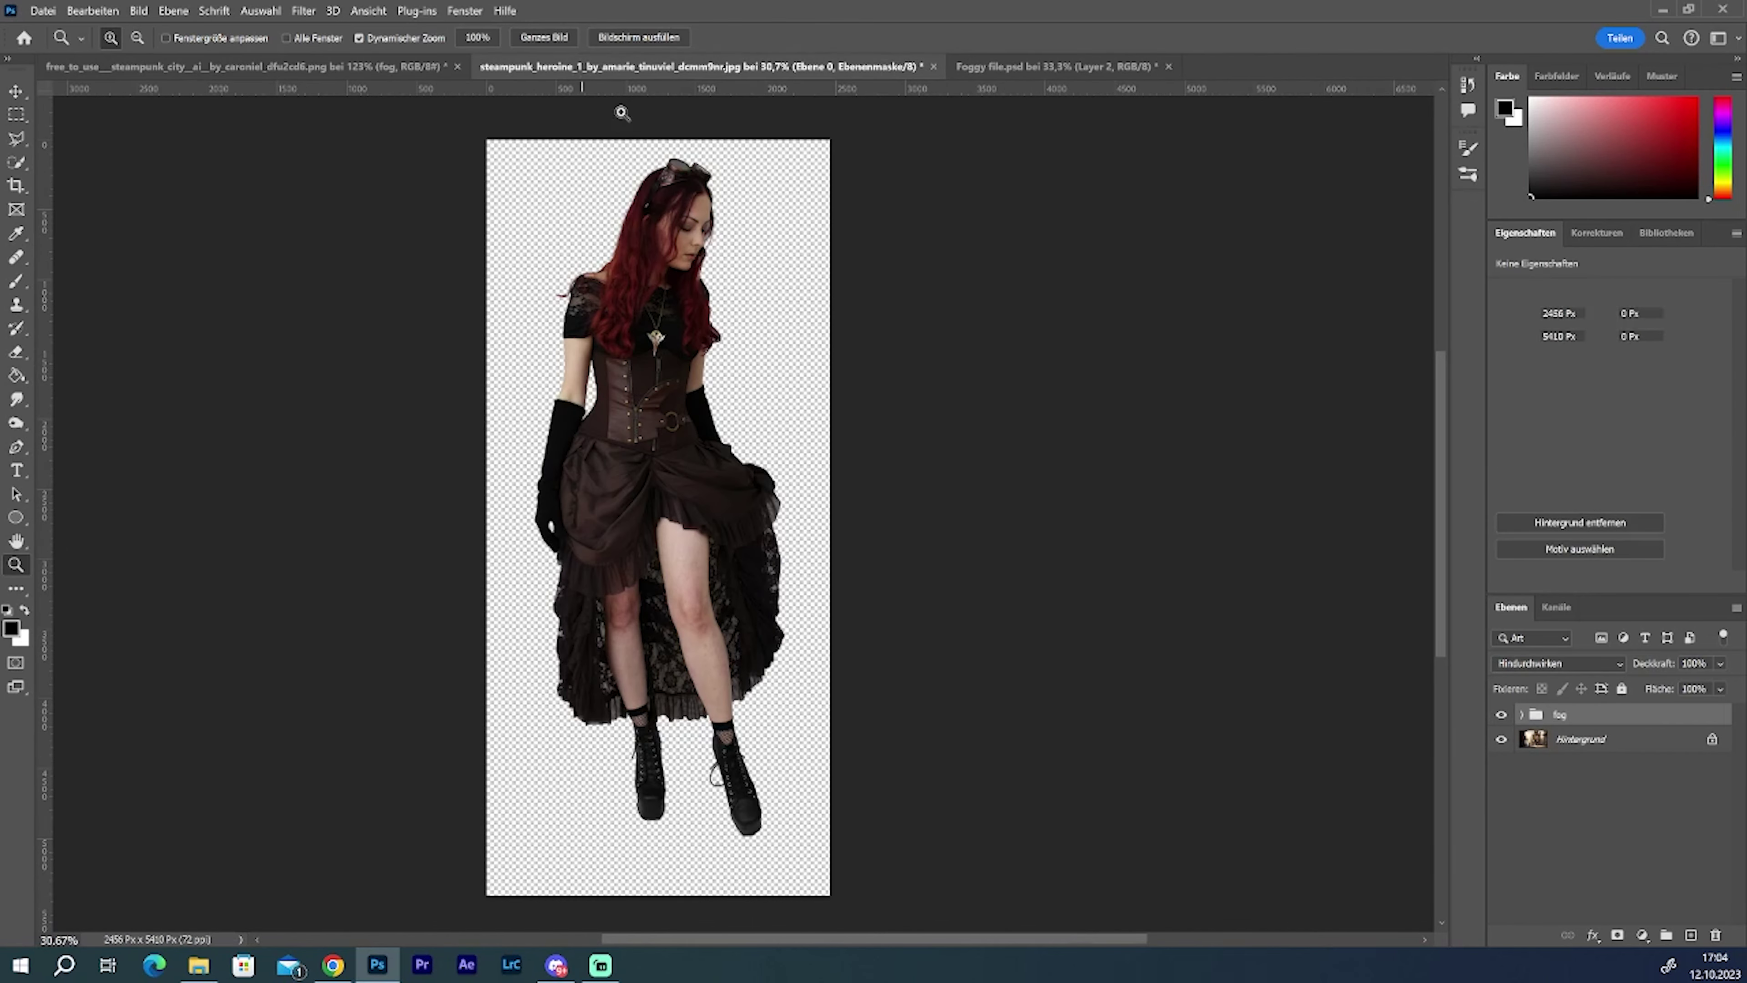
{"action": "left_click", "coordinate": [1534, 723]}
{"action": "left_click_drag", "start_coordinate": [1533, 727], "coordinate": [571, 462]}
Step: Free-transform the heroine down to about 27 percent and position her left in the street
{"action": "left_click", "coordinate": [92, 10]}
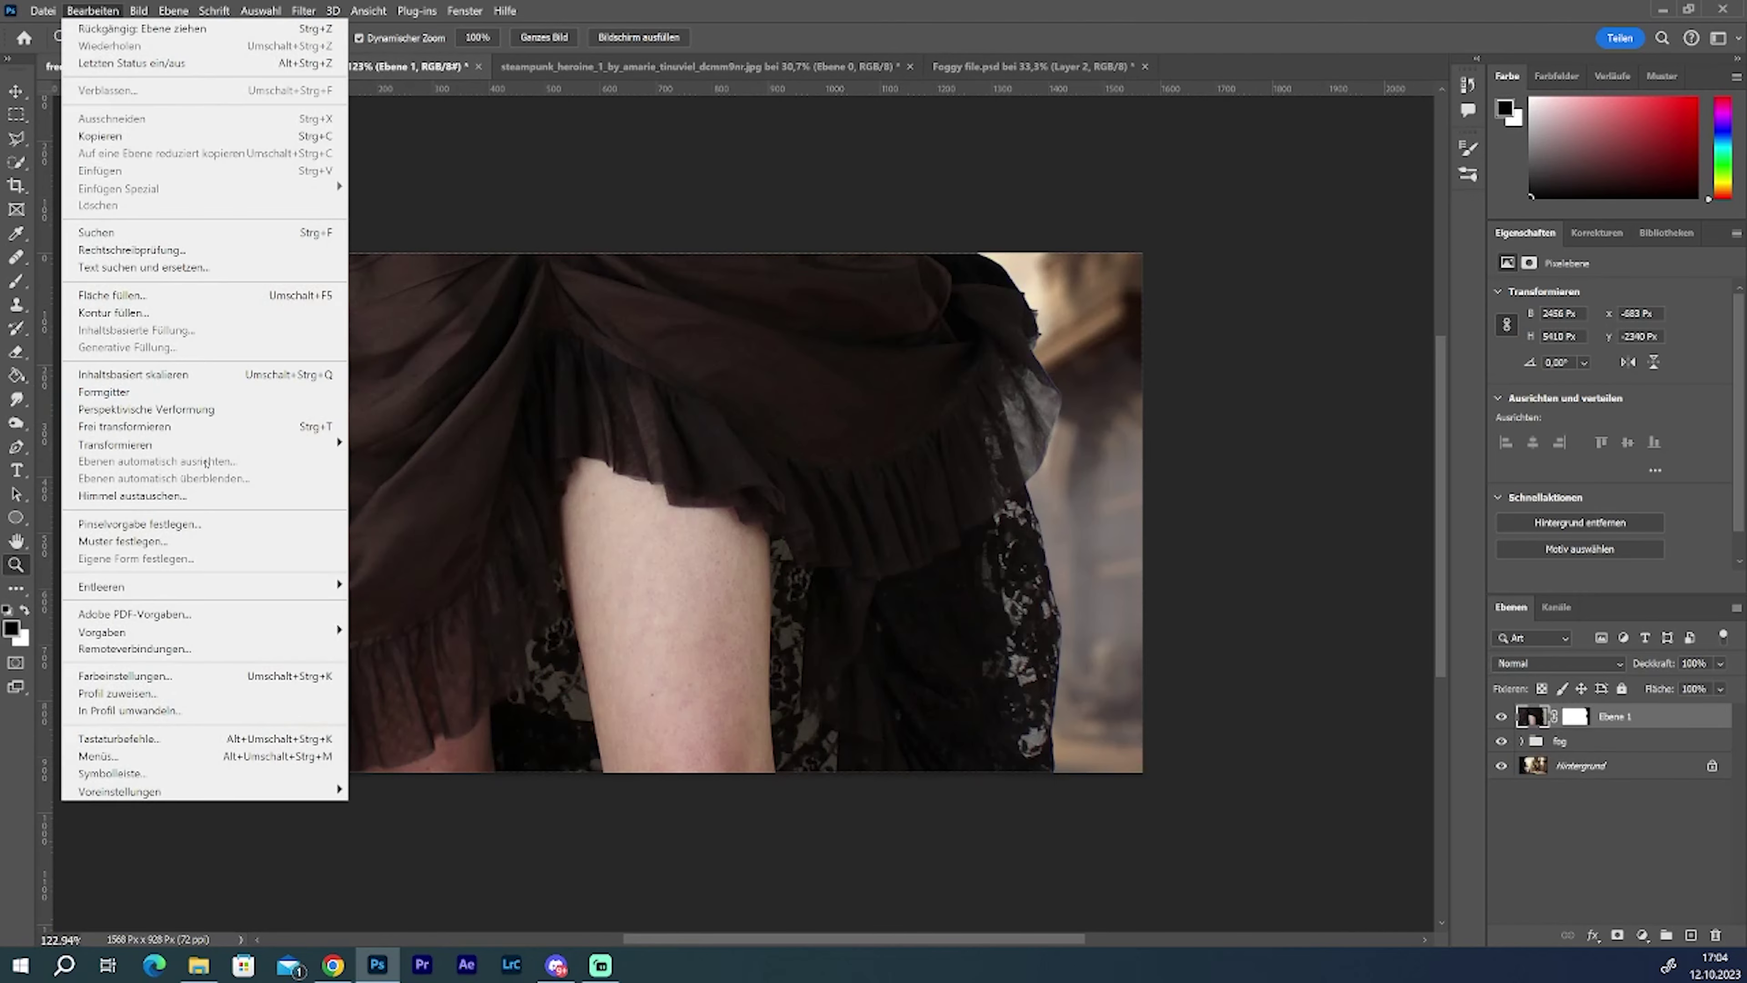
{"action": "left_click", "coordinate": [137, 295]}
{"action": "left_click_drag", "start_coordinate": [1257, 460], "coordinate": [590, 491]}
{"action": "left_click_drag", "start_coordinate": [1033, 733], "coordinate": [846, 831]}
{"action": "left_click_drag", "start_coordinate": [620, 482], "coordinate": [666, 517]}
{"action": "mouse_move", "coordinate": [877, 241]}
{"action": "left_mouse_down"}
{"action": "mouse_move", "coordinate": [889, 223]}
{"action": "mouse_move", "coordinate": [836, 196]}
{"action": "left_mouse_up"}
{"action": "mouse_move", "coordinate": [609, 413]}
{"action": "left_mouse_down"}
{"action": "mouse_move", "coordinate": [611, 475]}
{"action": "mouse_move", "coordinate": [592, 477]}
{"action": "left_mouse_up"}
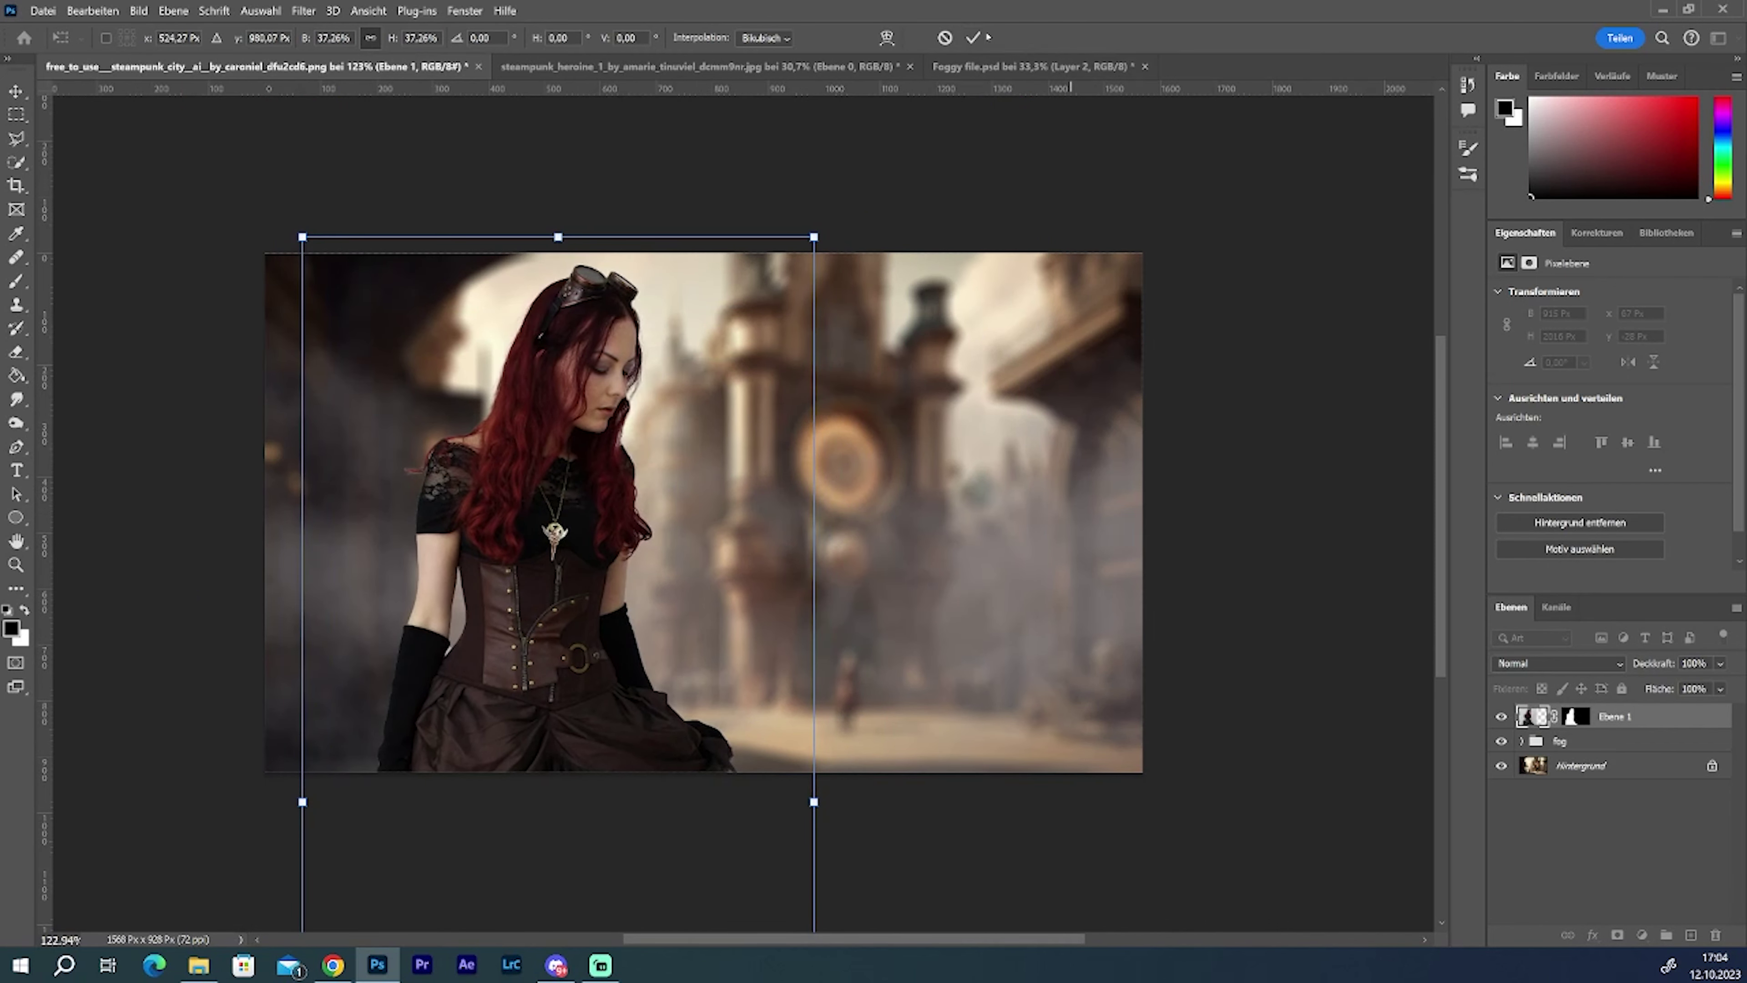
{"action": "left_click_drag", "start_coordinate": [815, 237], "coordinate": [784, 273]}
{"action": "left_click_drag", "start_coordinate": [592, 475], "coordinate": [616, 508]}
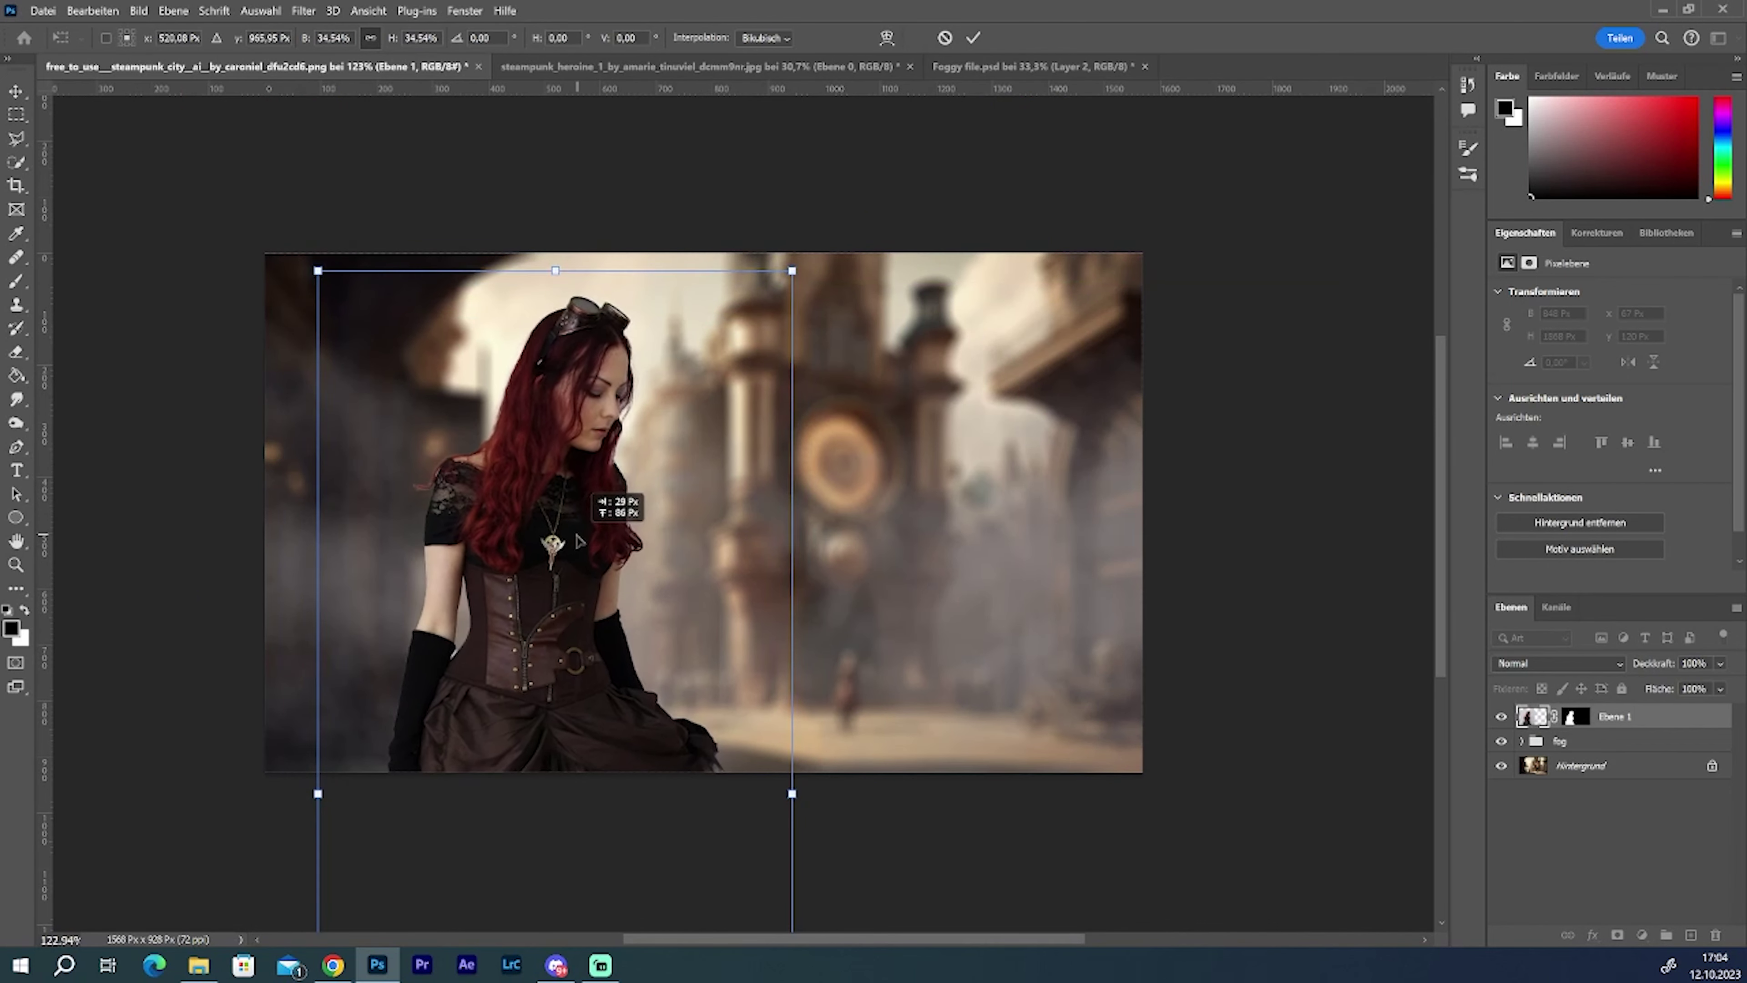
{"action": "left_click_drag", "start_coordinate": [794, 272], "coordinate": [801, 260]}
{"action": "left_click_drag", "start_coordinate": [627, 570], "coordinate": [627, 559]}
{"action": "left_click_drag", "start_coordinate": [799, 252], "coordinate": [694, 368]}
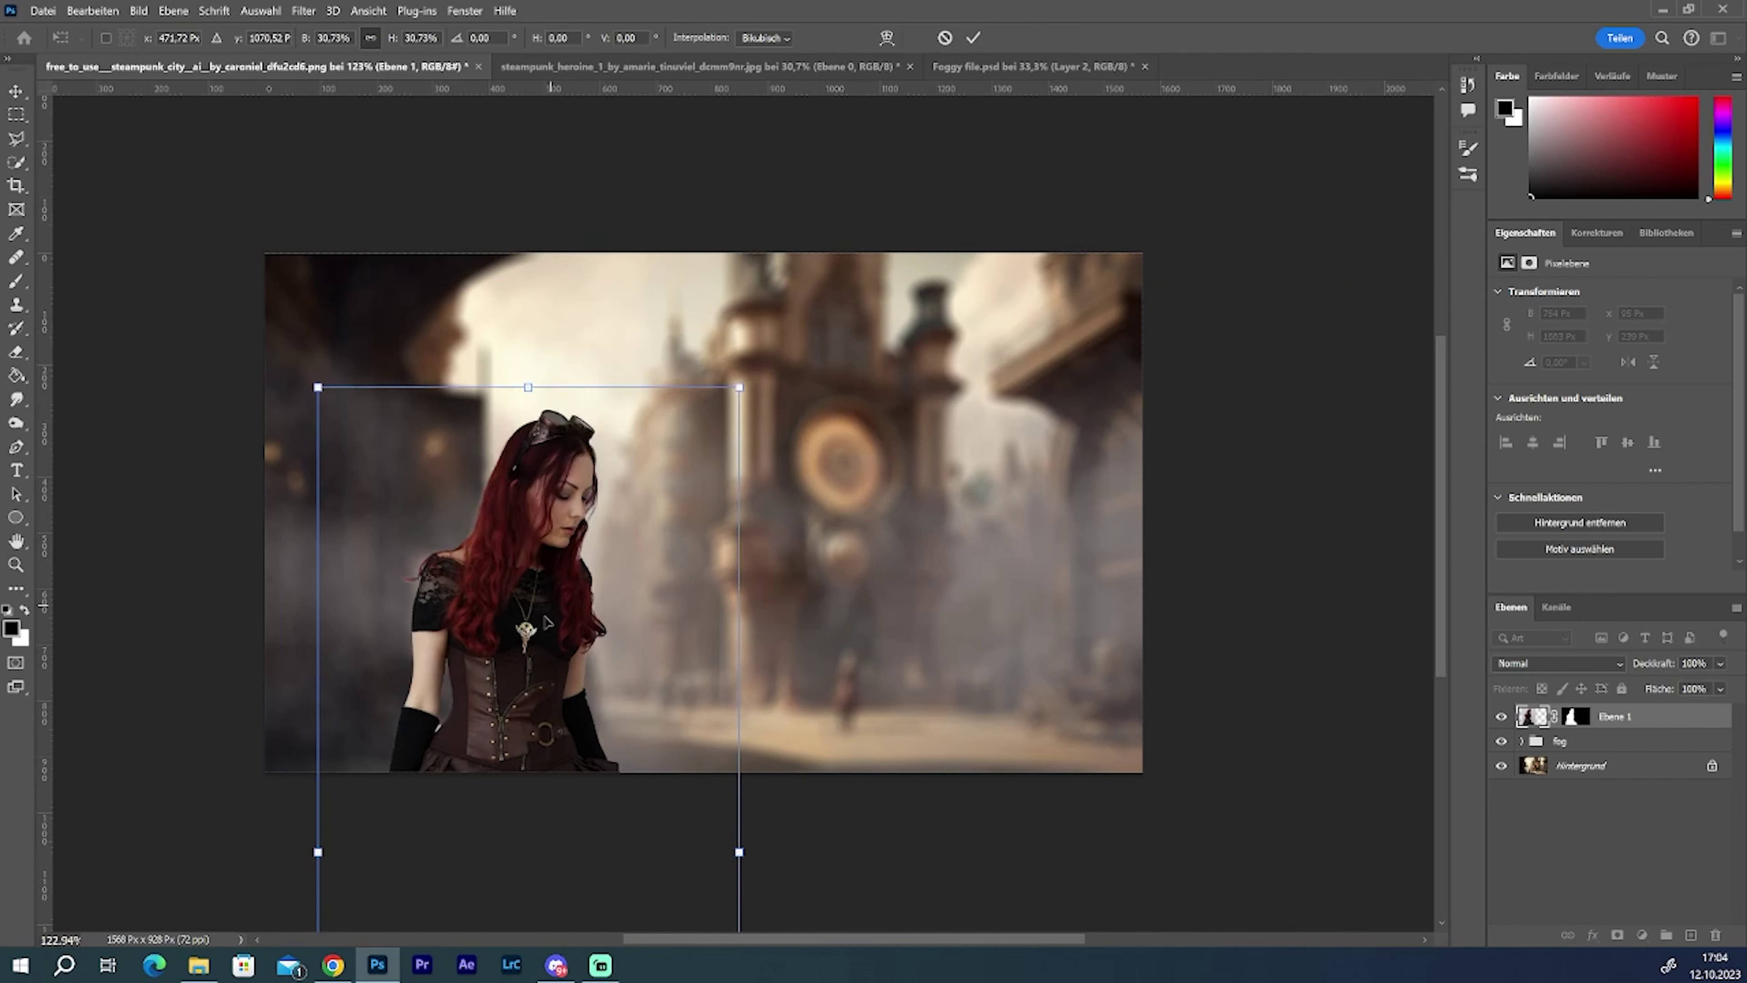
{"action": "left_click_drag", "start_coordinate": [484, 348], "coordinate": [584, 488]}
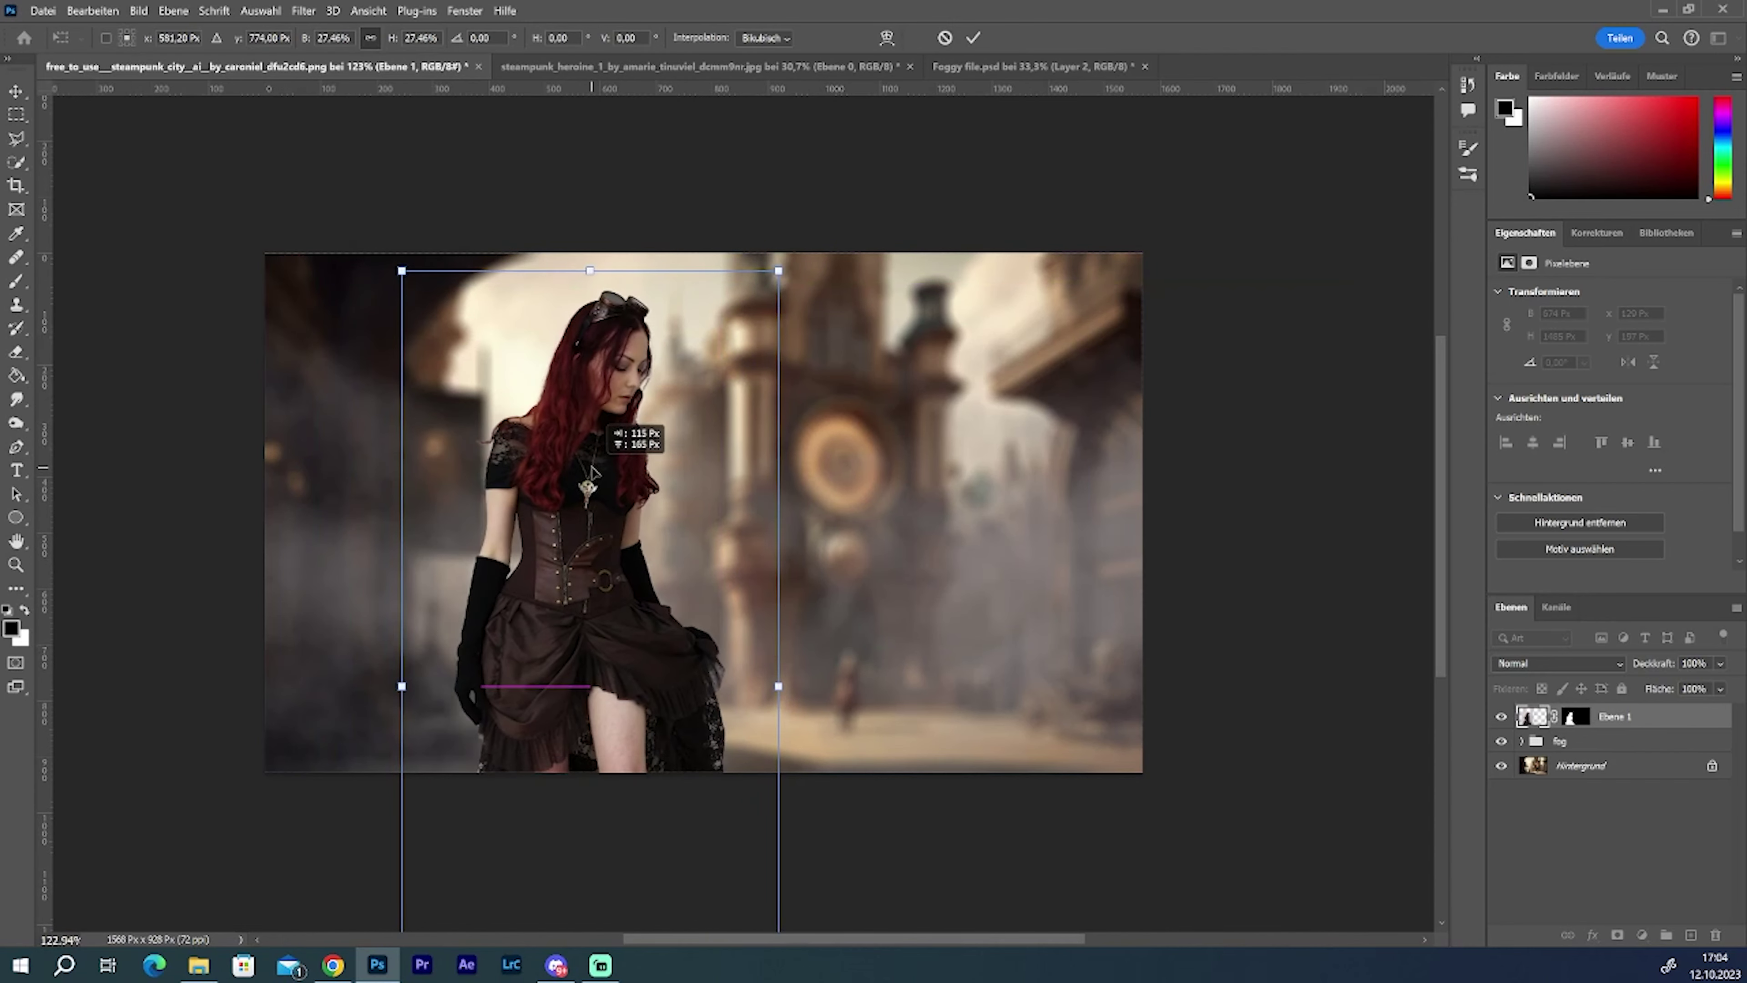
{"action": "left_click_drag", "start_coordinate": [583, 487], "coordinate": [551, 461]}
{"action": "key", "text": "Return"}
{"action": "key", "text": "z"}
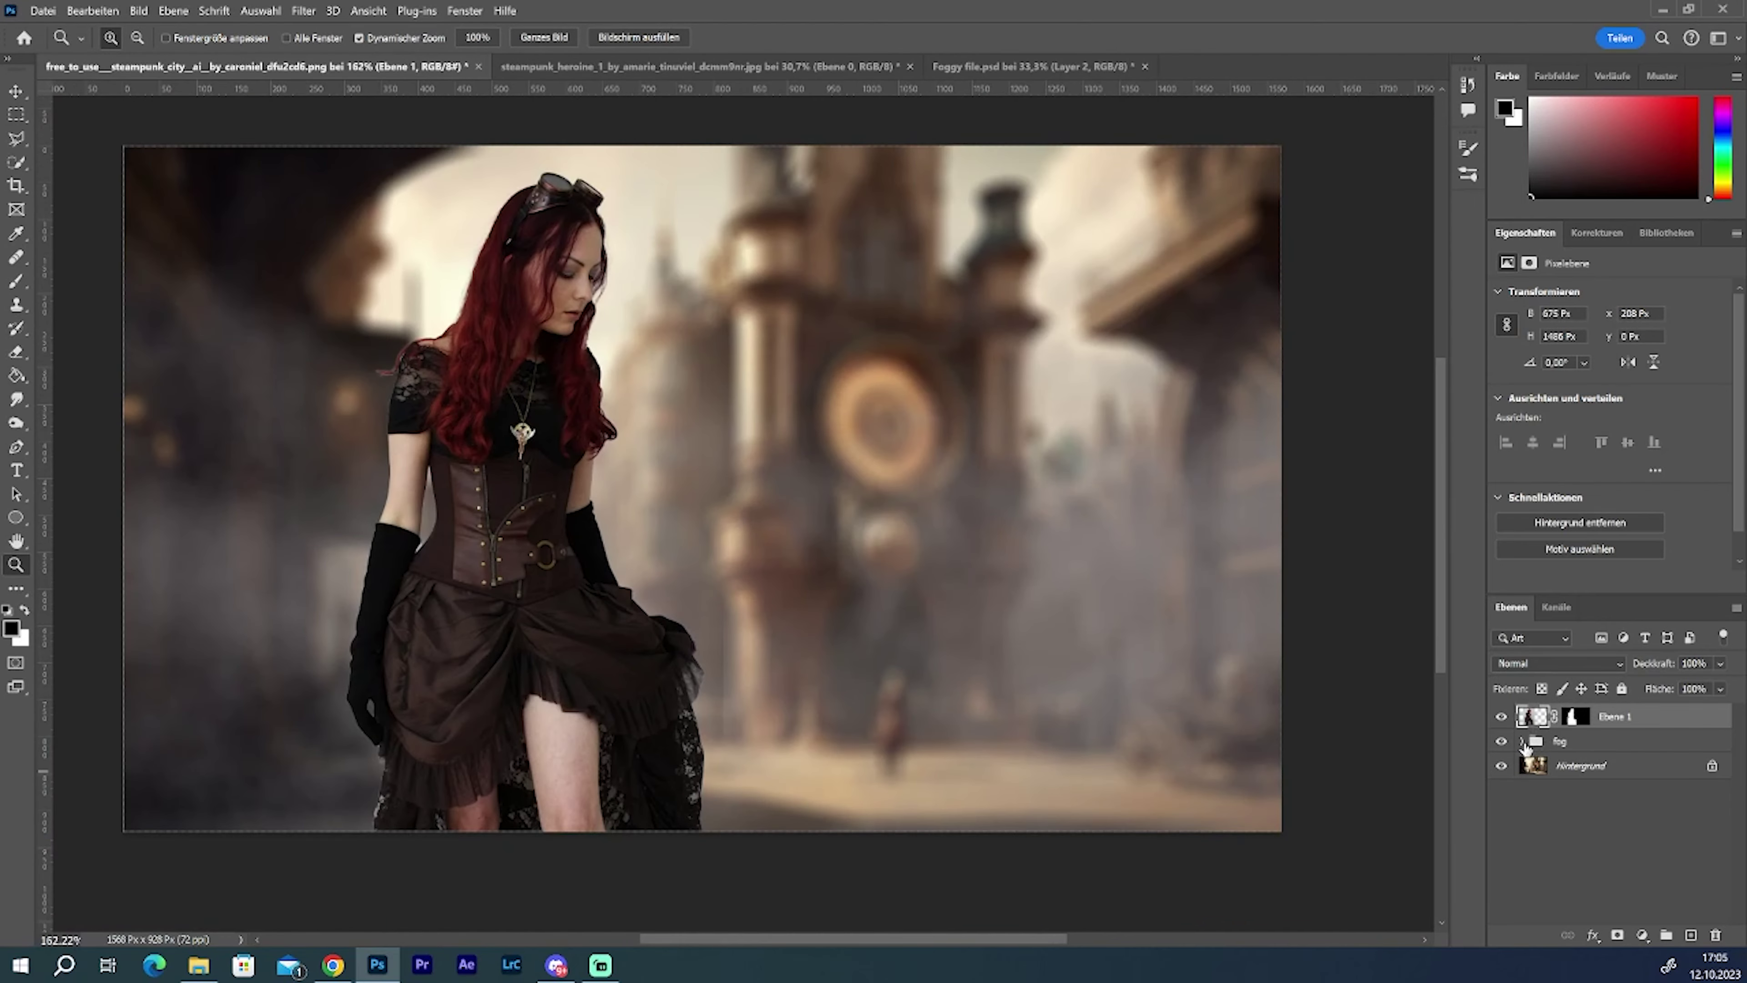
Step: Set up a black brush at size 114 and add a layer mask to the Layer 4 fog
{"action": "key", "text": "b"}
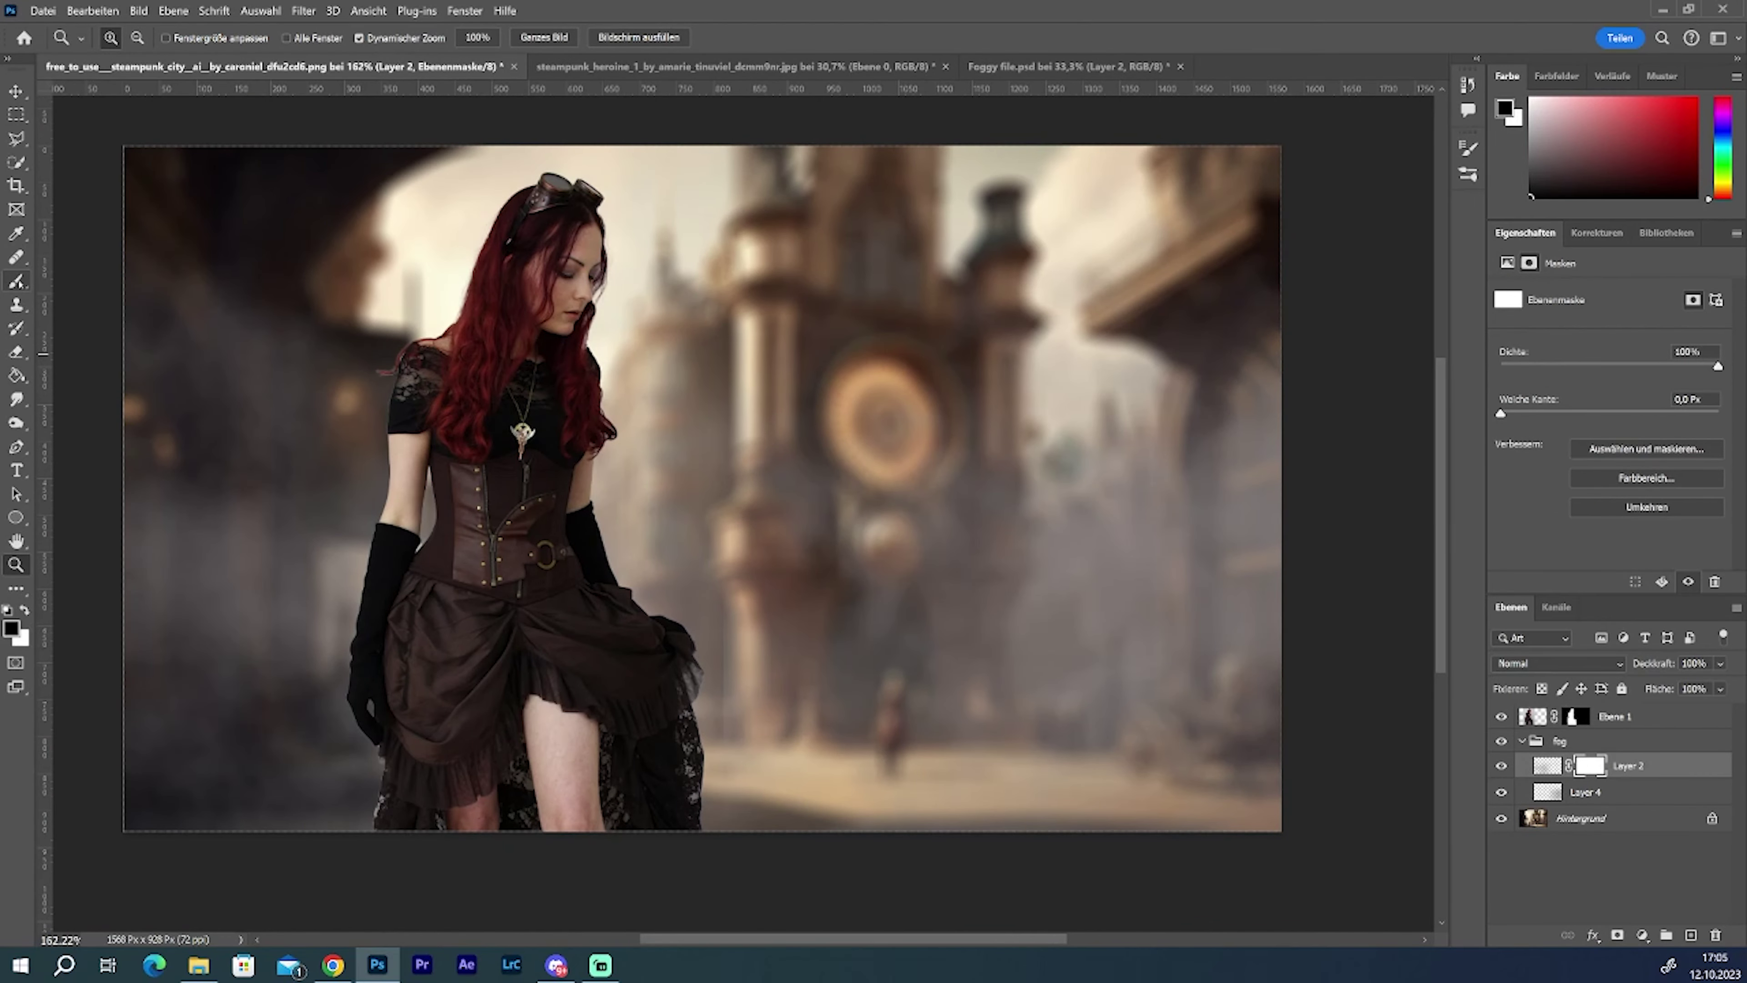
{"action": "key", "text": "x"}
{"action": "left_click", "coordinate": [131, 38]}
{"action": "left_click", "coordinate": [167, 89]}
{"action": "key", "text": "Return"}
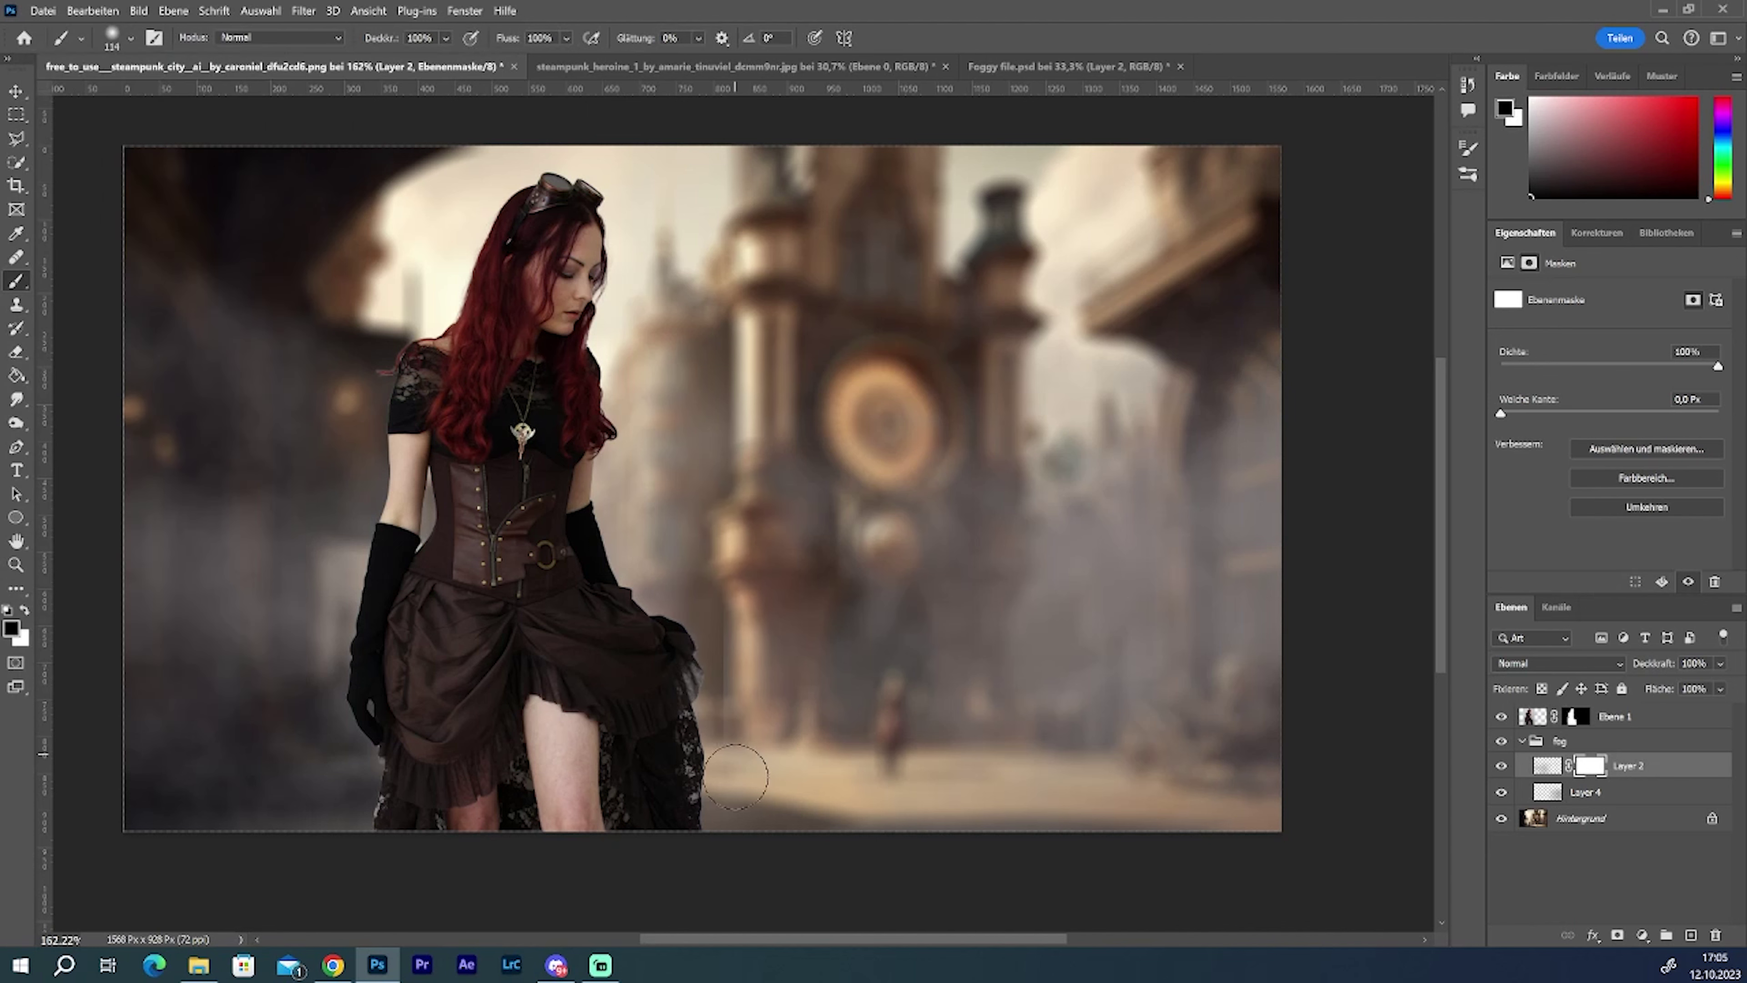
{"action": "left_click", "coordinate": [1582, 792]}
{"action": "left_click", "coordinate": [1617, 936]}
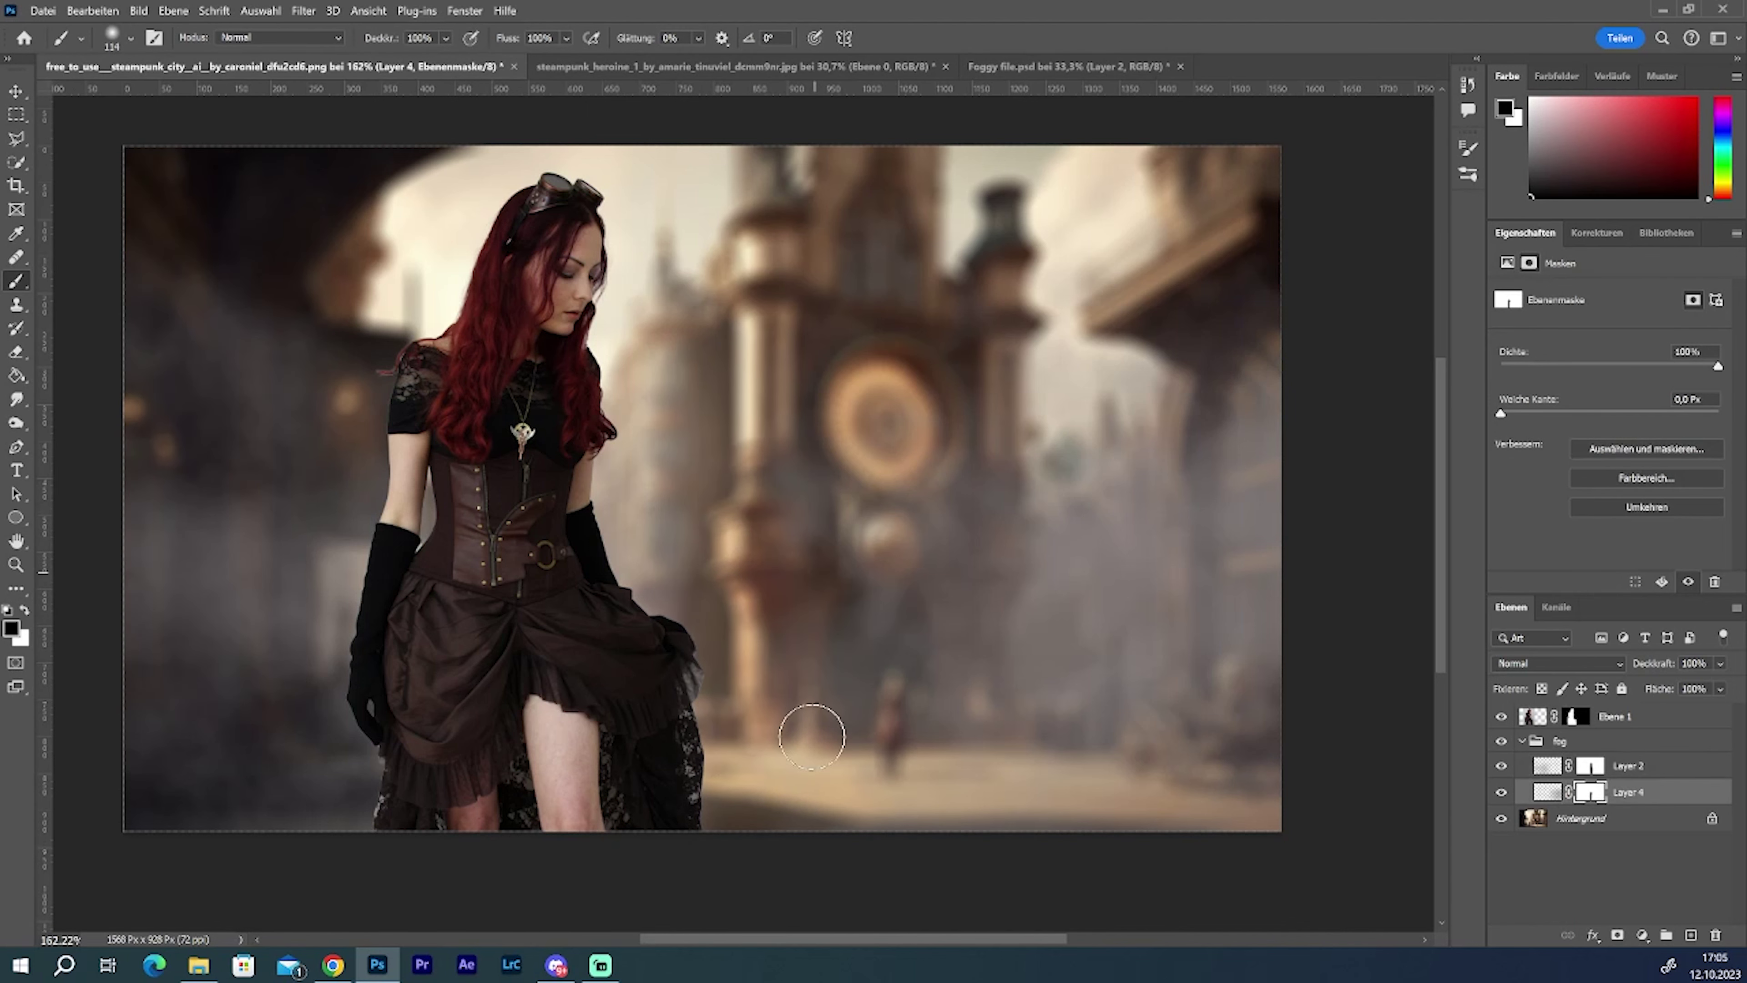
Step: Scale the Layer 2 fog to about 79 percent and move it to the left edge
{"action": "left_click", "coordinate": [1523, 741]}
{"action": "left_click", "coordinate": [1522, 741]}
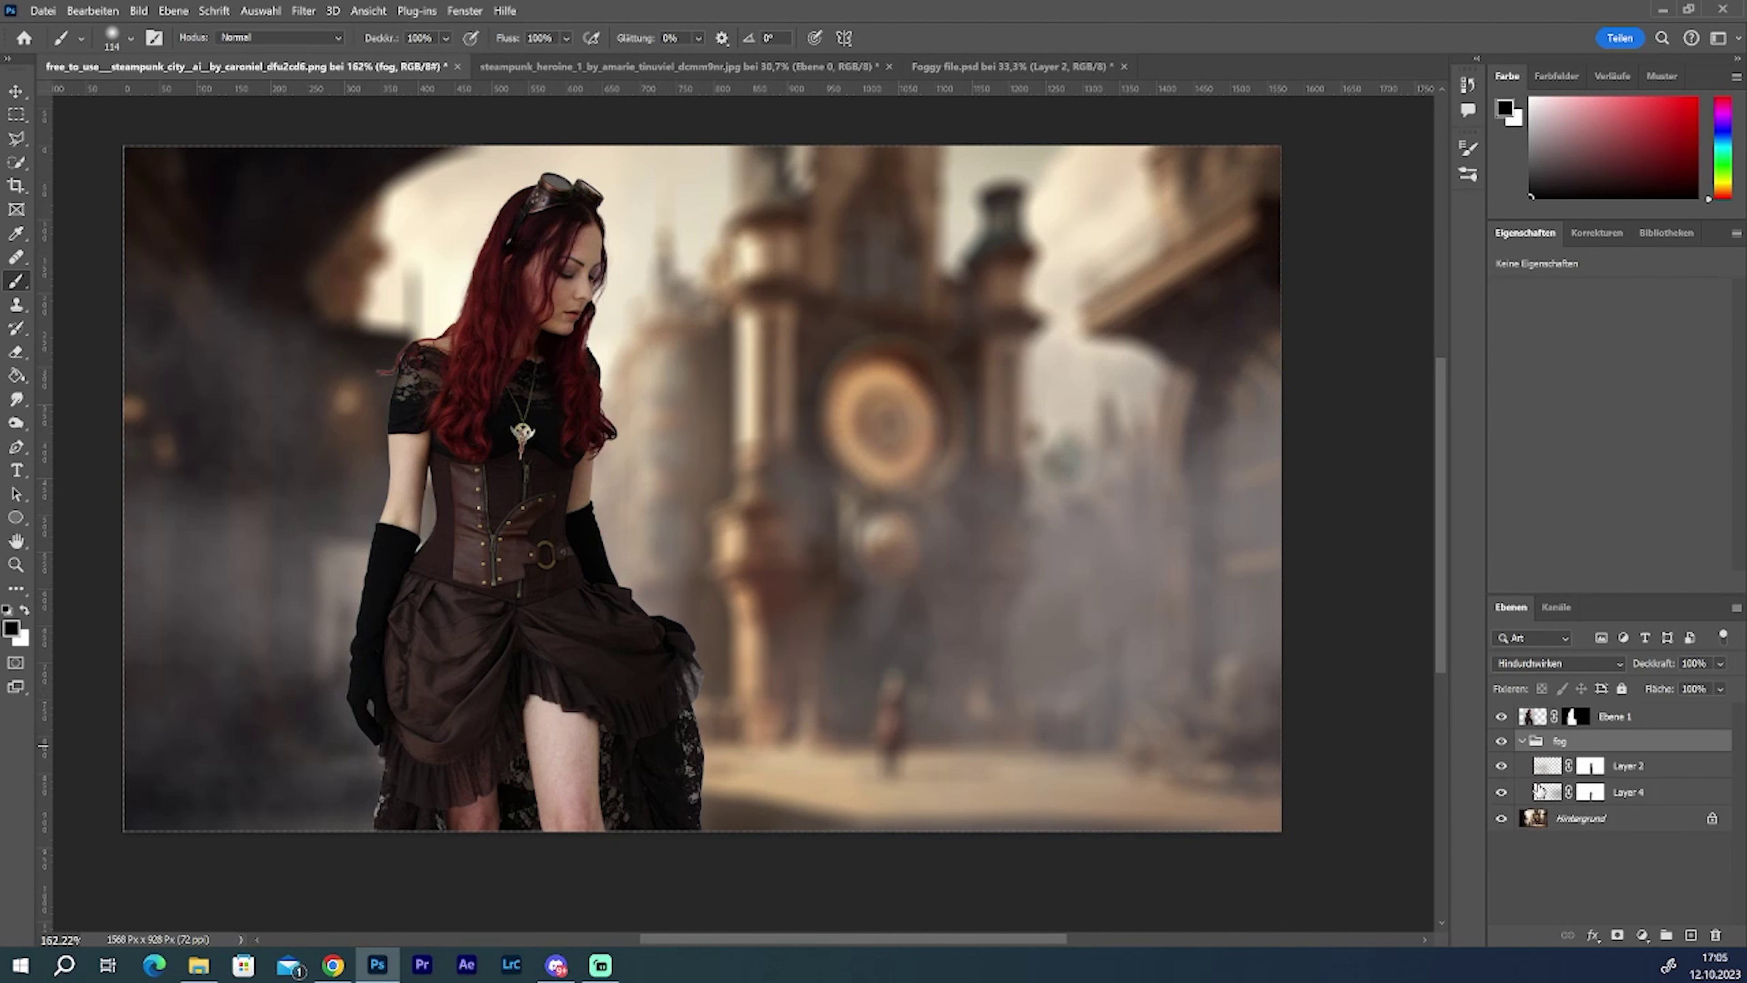
{"action": "left_click", "coordinate": [1628, 765]}
{"action": "left_click", "coordinate": [92, 10]}
{"action": "left_click", "coordinate": [382, 472]}
{"action": "left_click_drag", "start_coordinate": [868, 715], "coordinate": [682, 706]}
{"action": "left_click_drag", "start_coordinate": [48, 620], "coordinate": [219, 622]}
{"action": "key", "text": "Return"}
Step: Duplicate the Layer 2 fog, flip the copy horizontally, and shrink and reposition it
{"action": "key", "text": "b"}
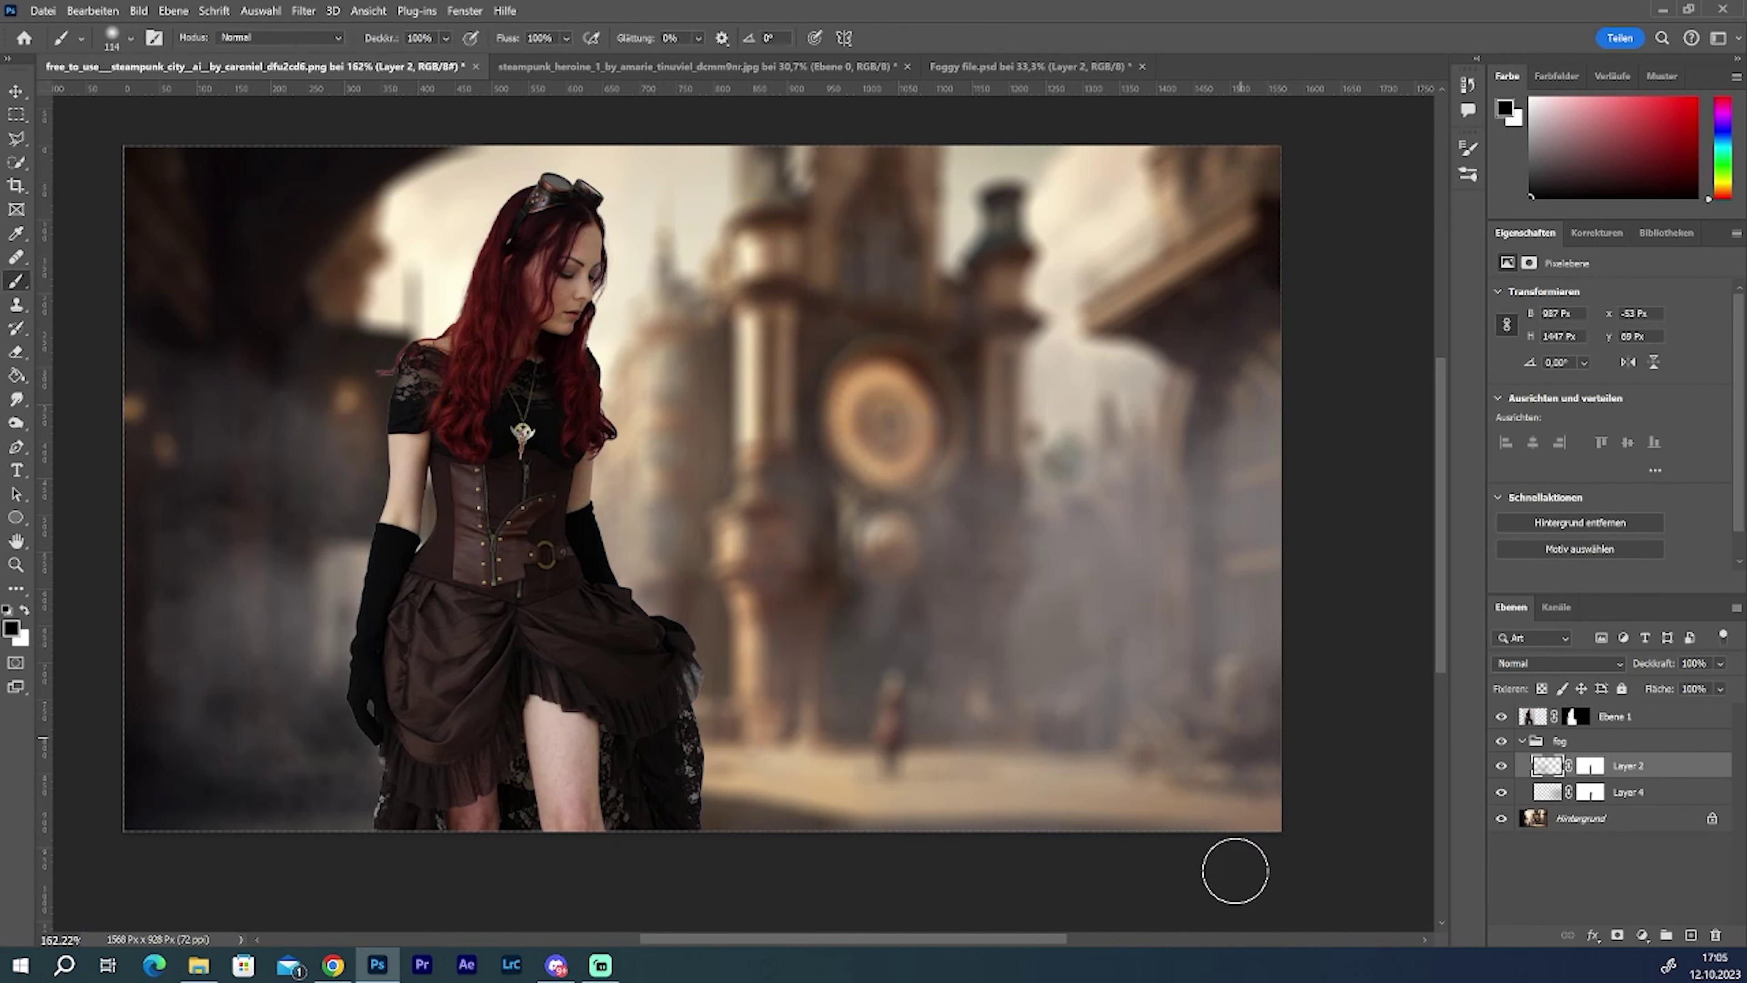
{"action": "left_click_drag", "start_coordinate": [1627, 774], "coordinate": [1691, 937]}
{"action": "left_click", "coordinate": [92, 10]}
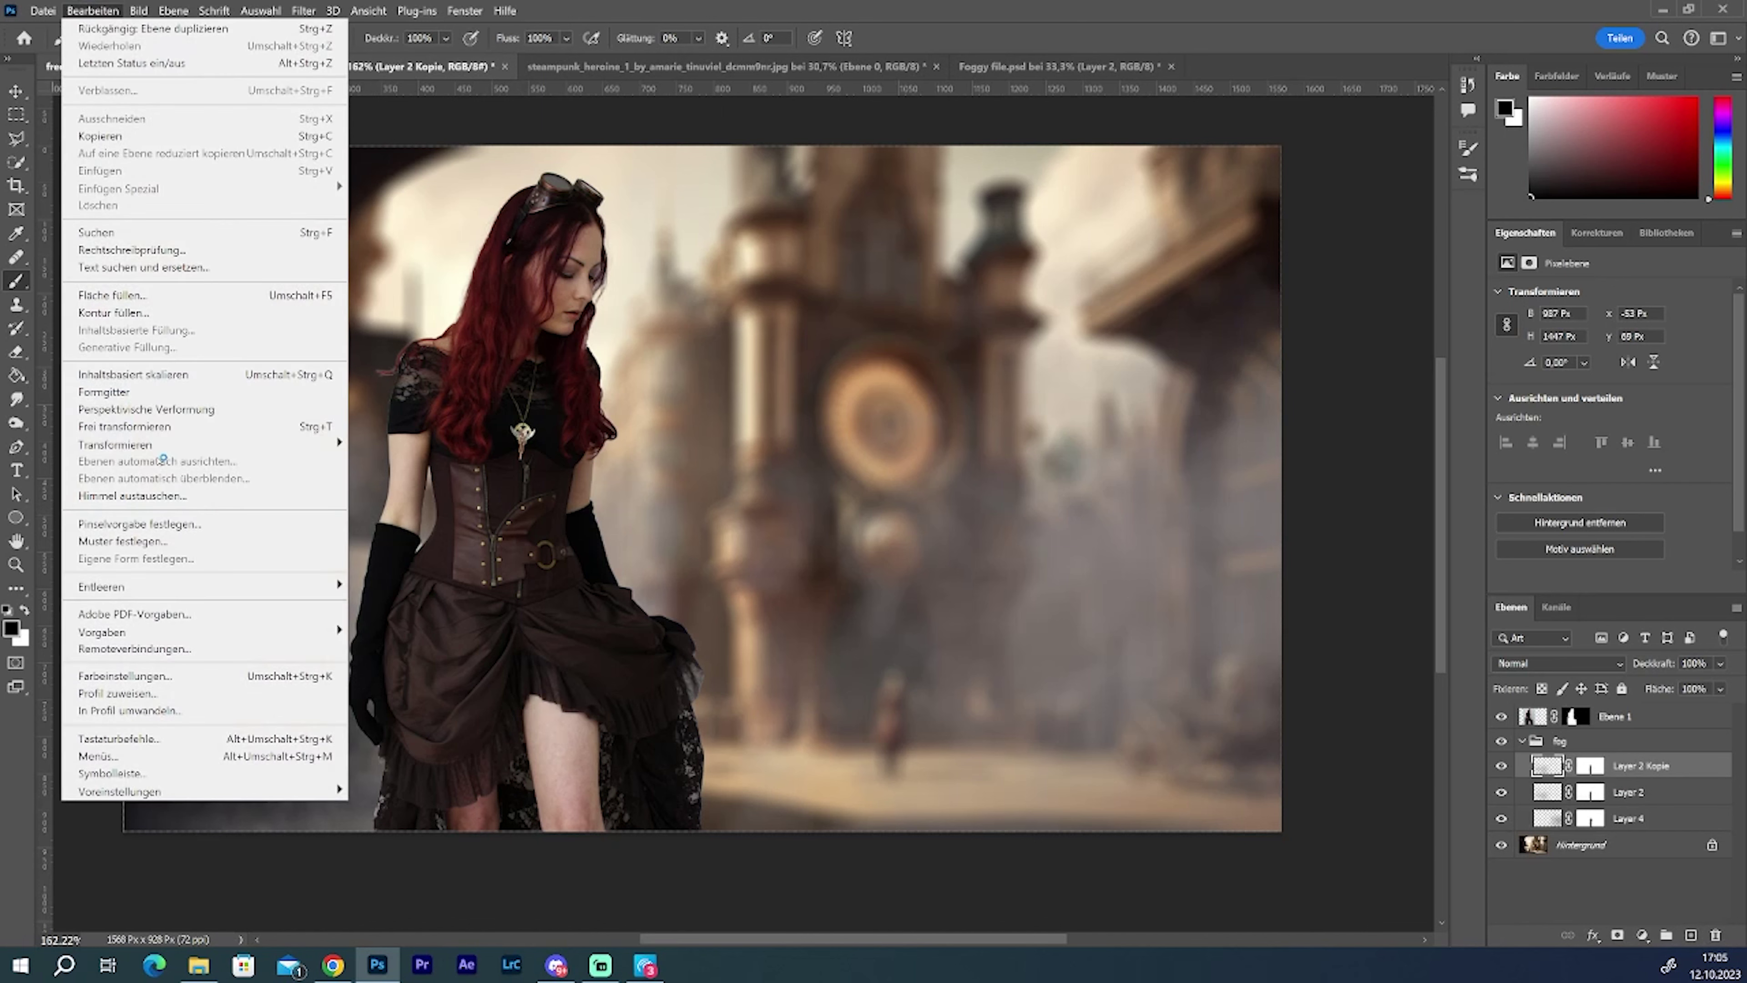
{"action": "left_click", "coordinate": [465, 784]}
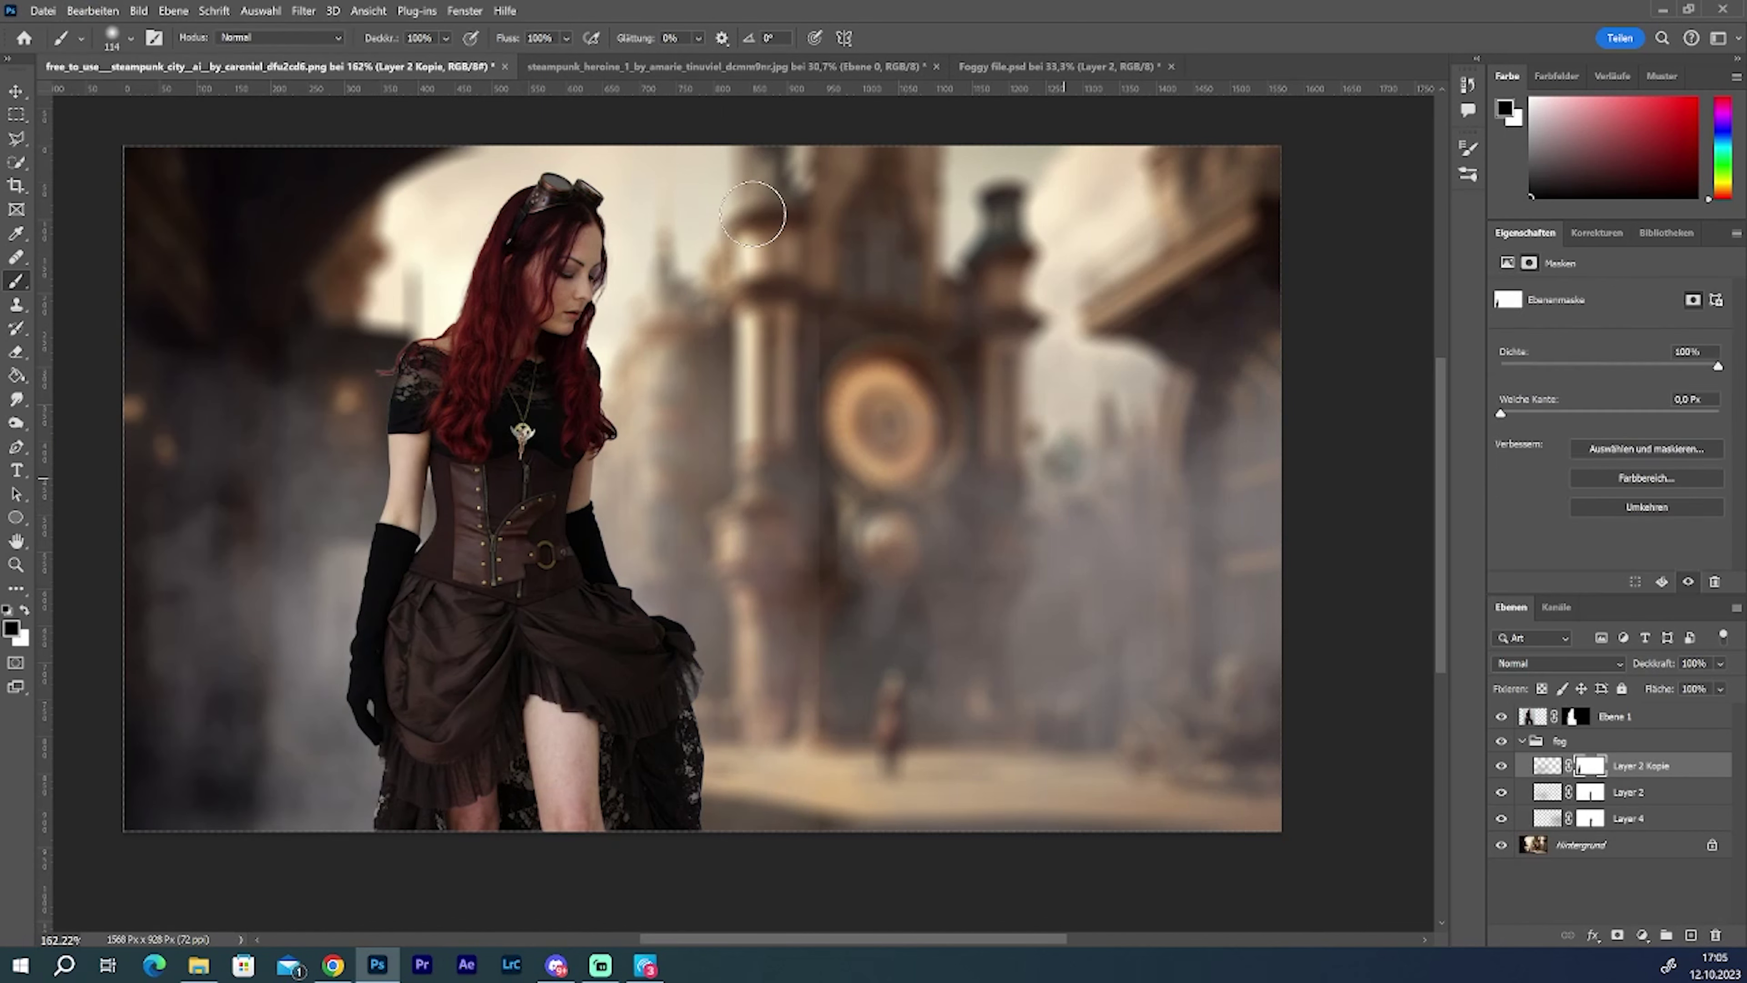
{"action": "key", "text": "ctrl+backslash"}
{"action": "left_click", "coordinate": [1547, 765]}
{"action": "left_click", "coordinate": [92, 10]}
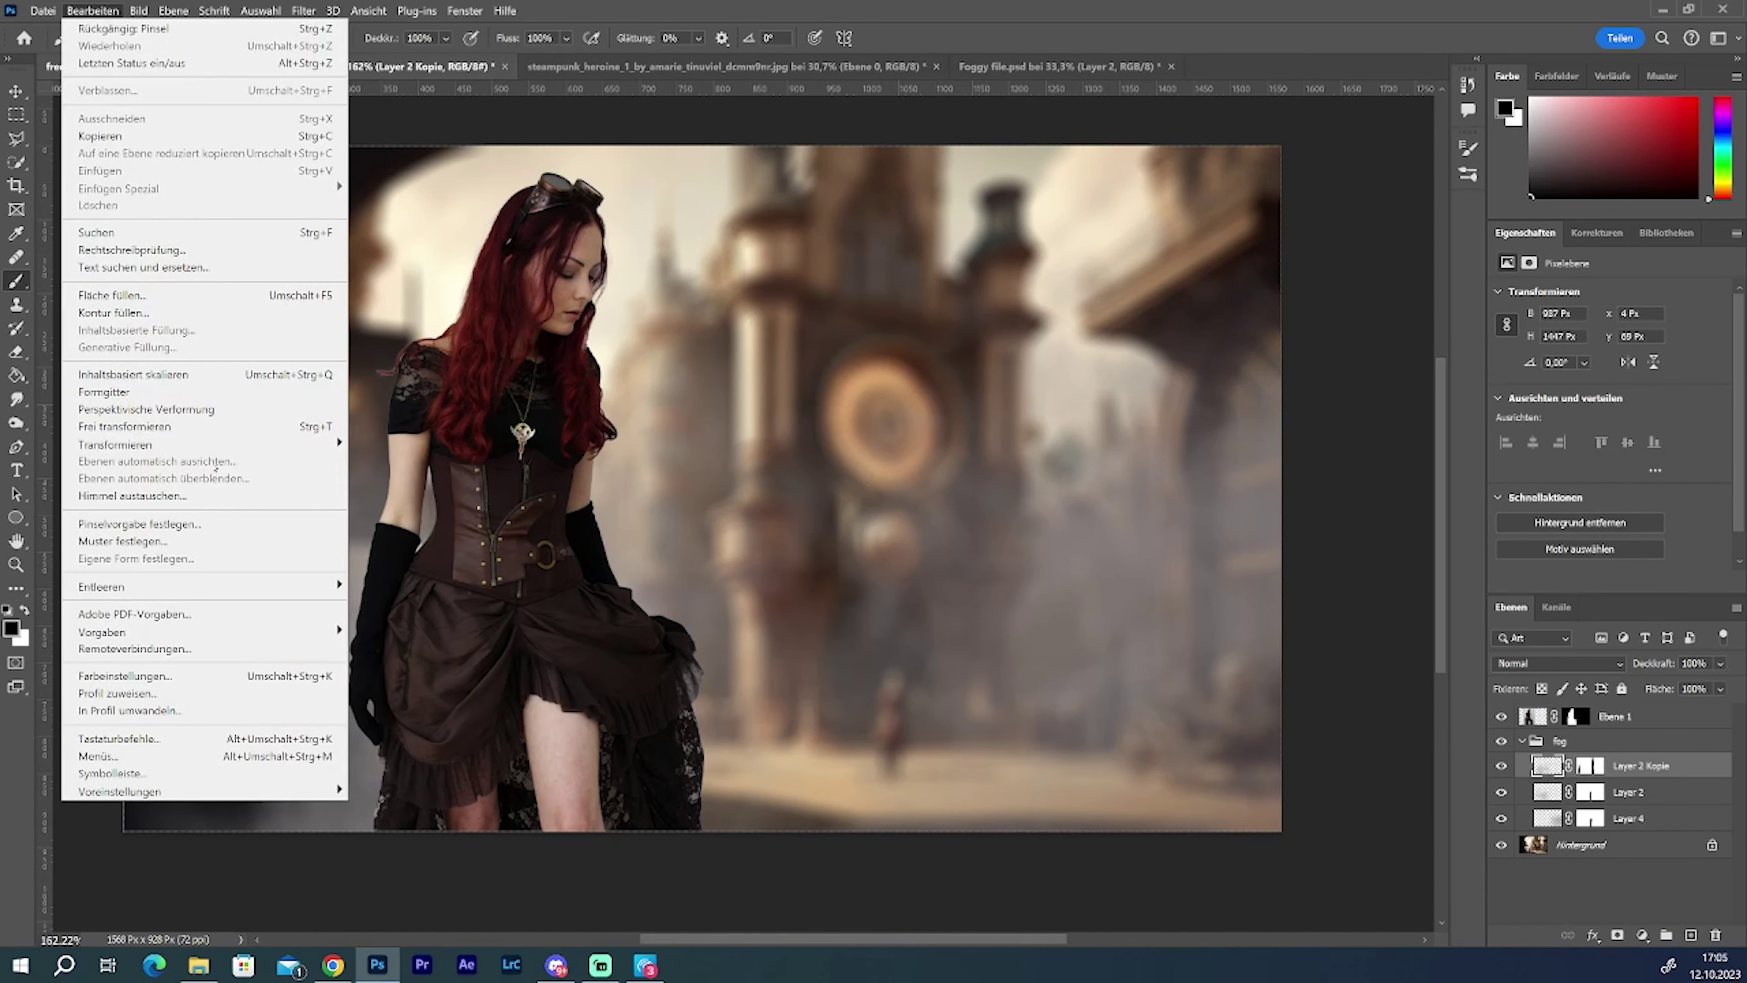
{"action": "left_click", "coordinate": [474, 449]}
{"action": "left_click_drag", "start_coordinate": [323, 506], "coordinate": [454, 660]}
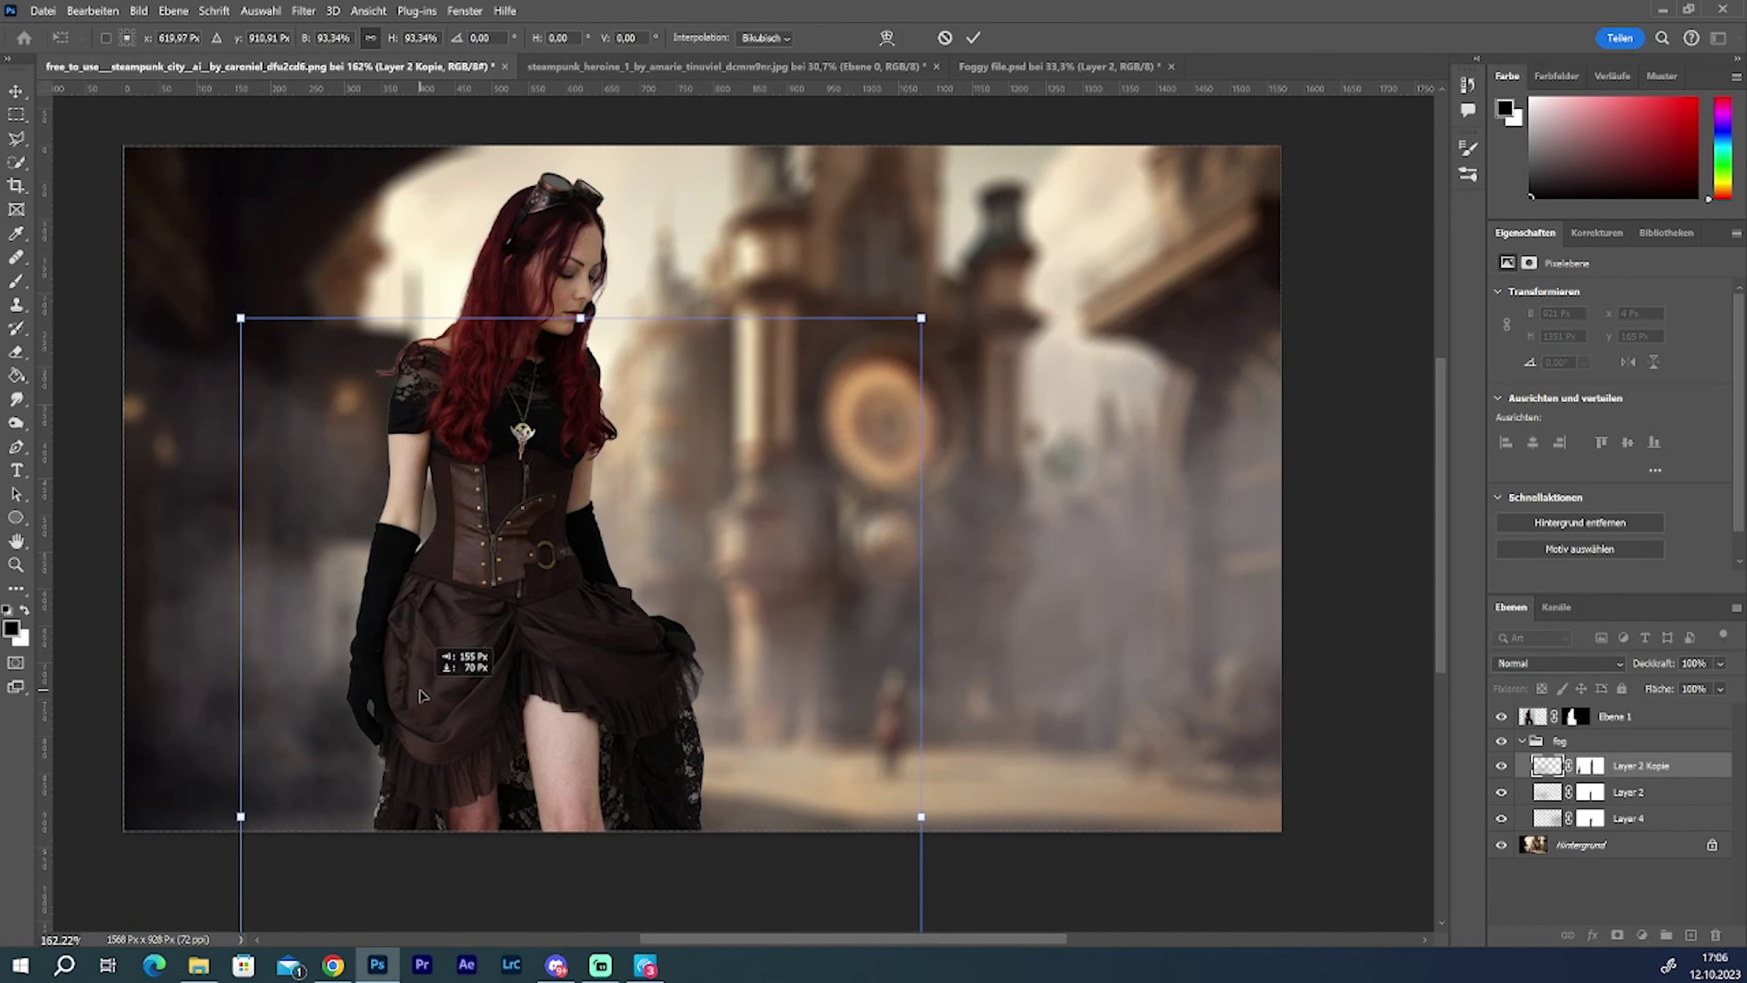
{"action": "key", "text": "Return"}
Step: Add a new empty layer clipped to the woman's cutout layer, Ebene 1
{"action": "key", "text": "b"}
{"action": "left_click", "coordinate": [1591, 766]}
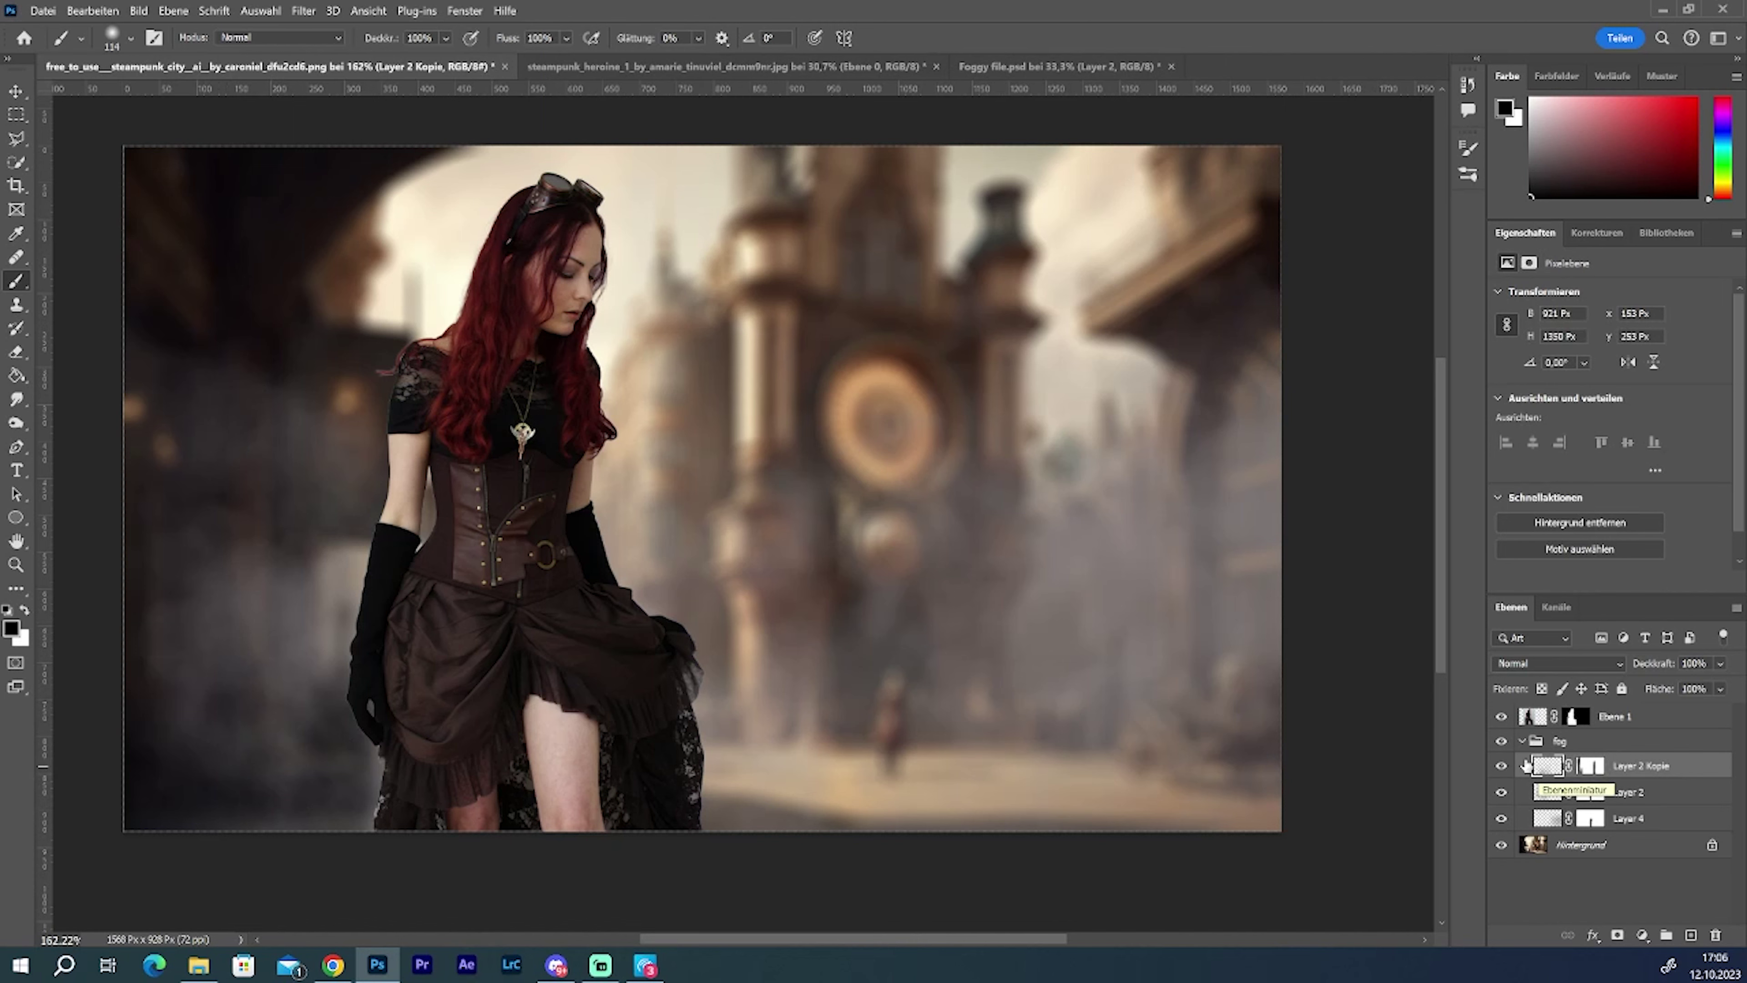
{"action": "left_click", "coordinate": [1575, 741]}
{"action": "left_click", "coordinate": [1522, 741]}
{"action": "left_click", "coordinate": [1580, 722]}
{"action": "key", "text": "ctrl+shift+alt+n"}
{"action": "right_click", "coordinate": [1602, 716]}
{"action": "left_click", "coordinate": [1548, 519]}
{"action": "key", "text": "z"}
{"action": "left_click_drag", "start_coordinate": [516, 211], "coordinate": [733, 417]}
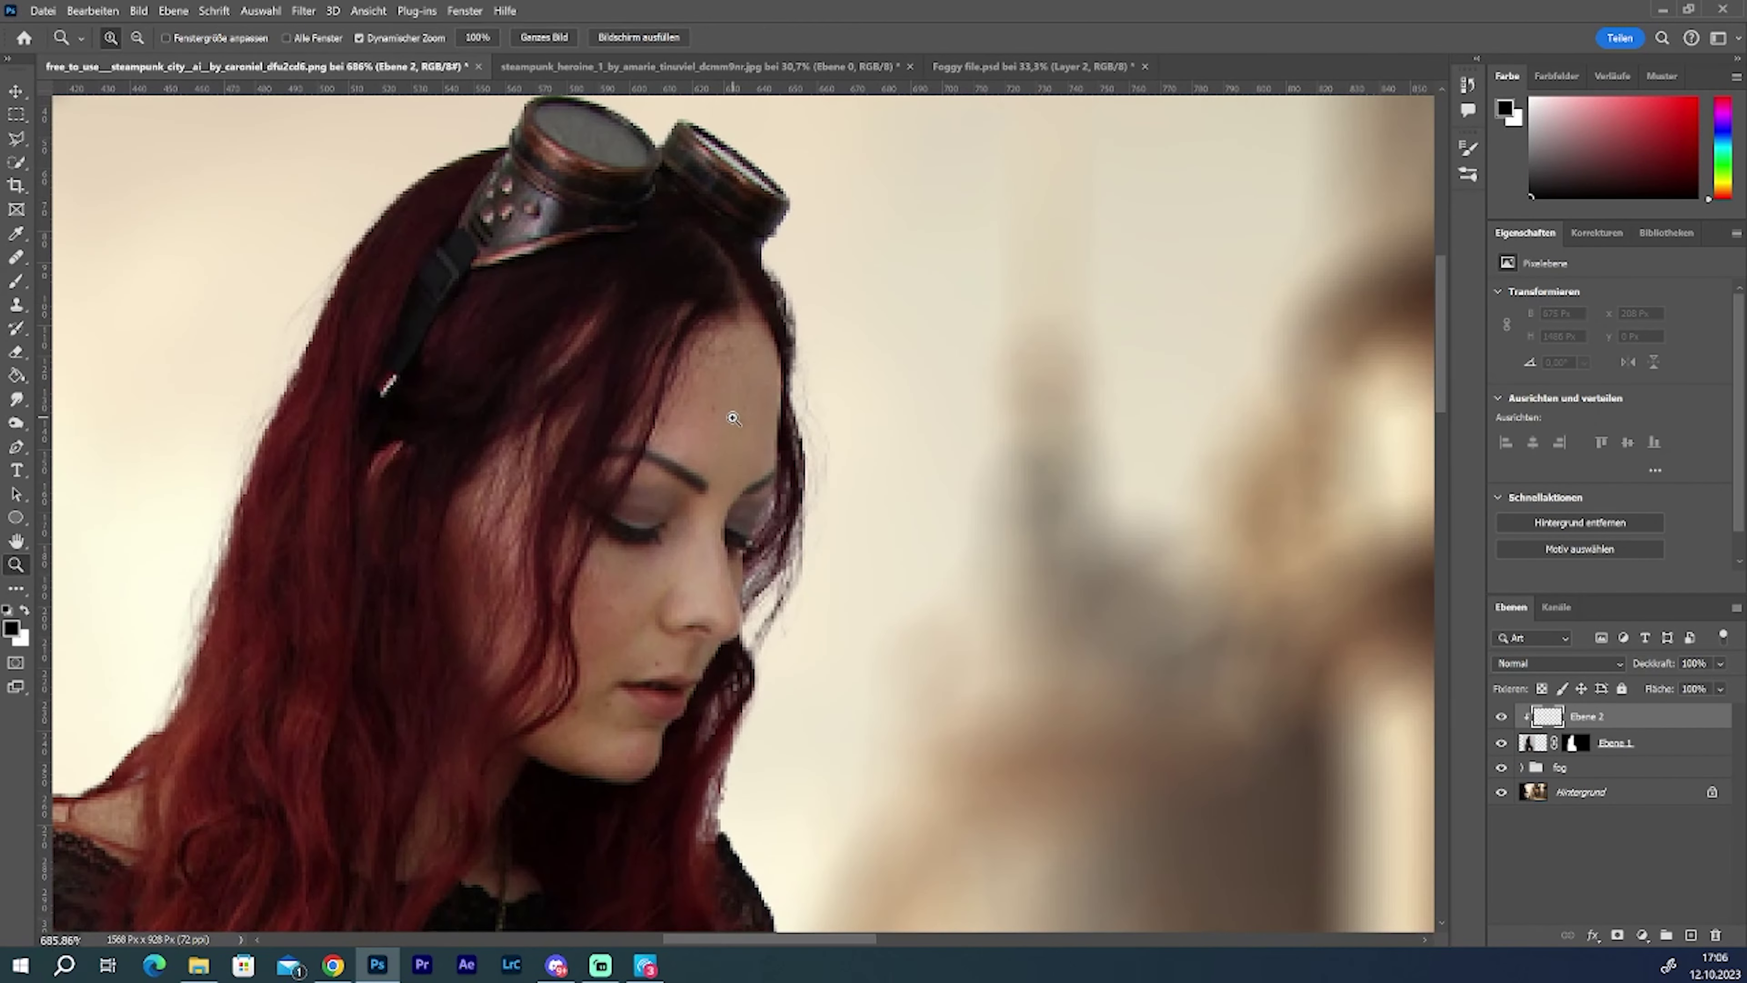
Step: Blend the woman's hair edge into the blurred background with the Mixer Brush
{"action": "right_click", "coordinate": [24, 292]}
{"action": "left_click", "coordinate": [60, 324]}
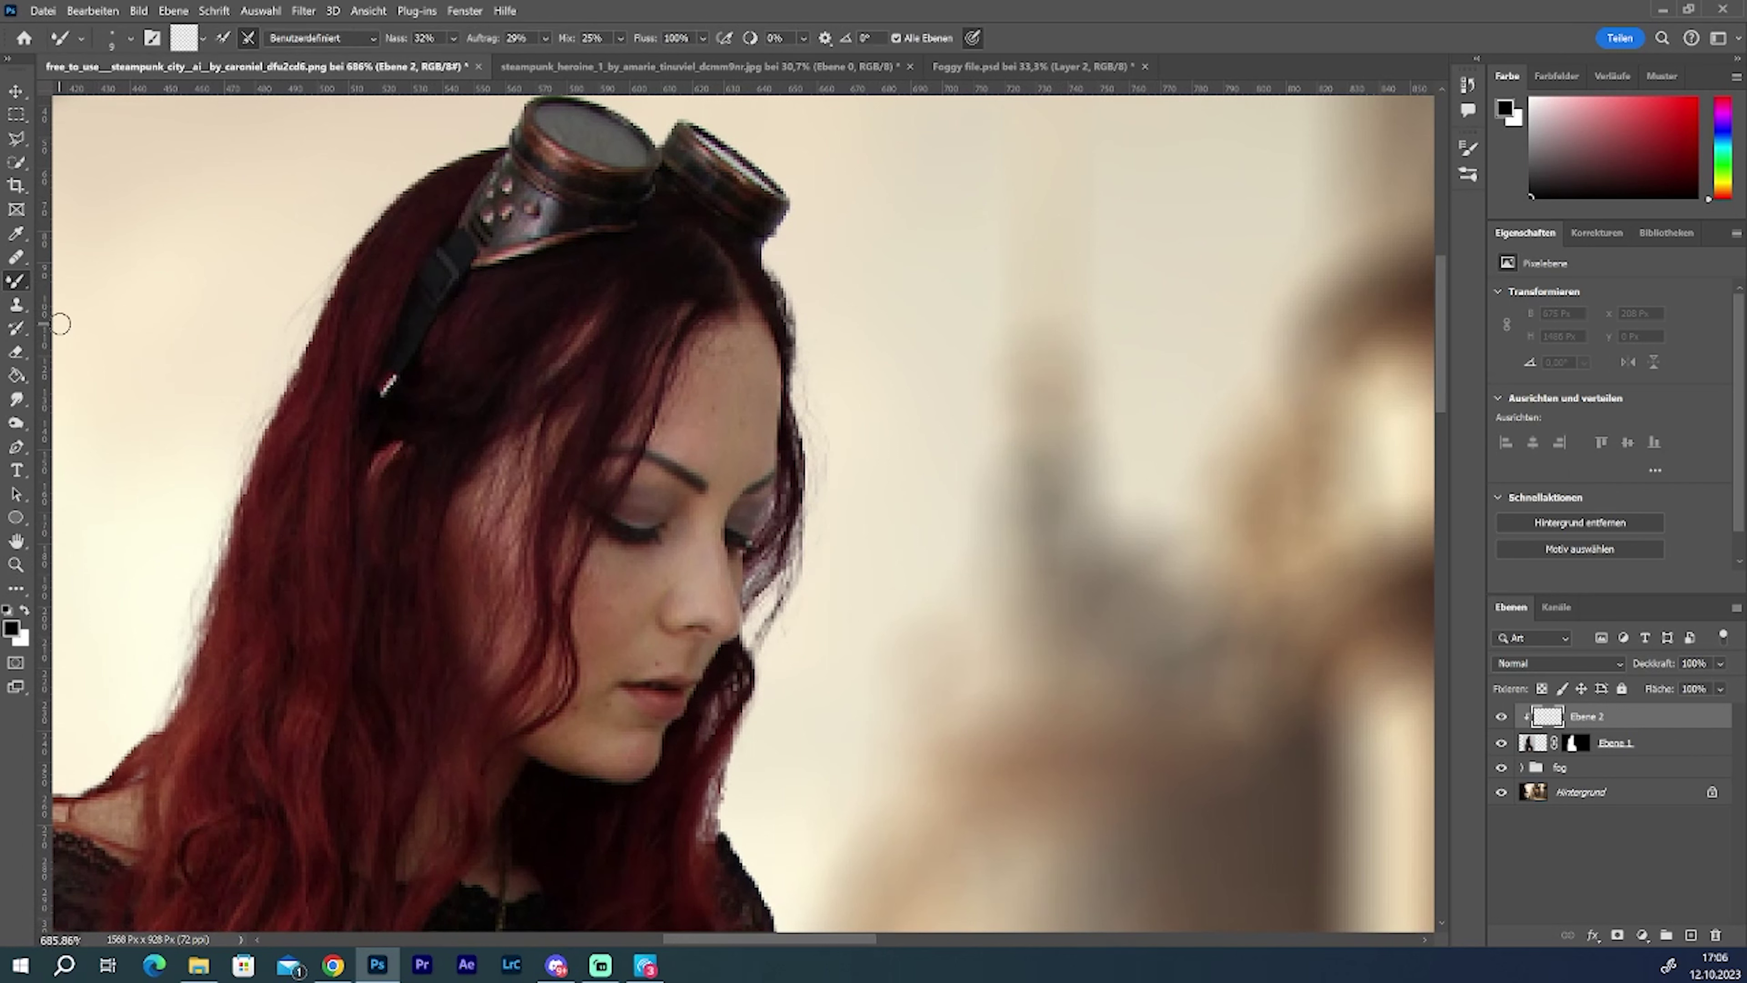
{"action": "left_click_drag", "start_coordinate": [717, 390], "coordinate": [747, 361]}
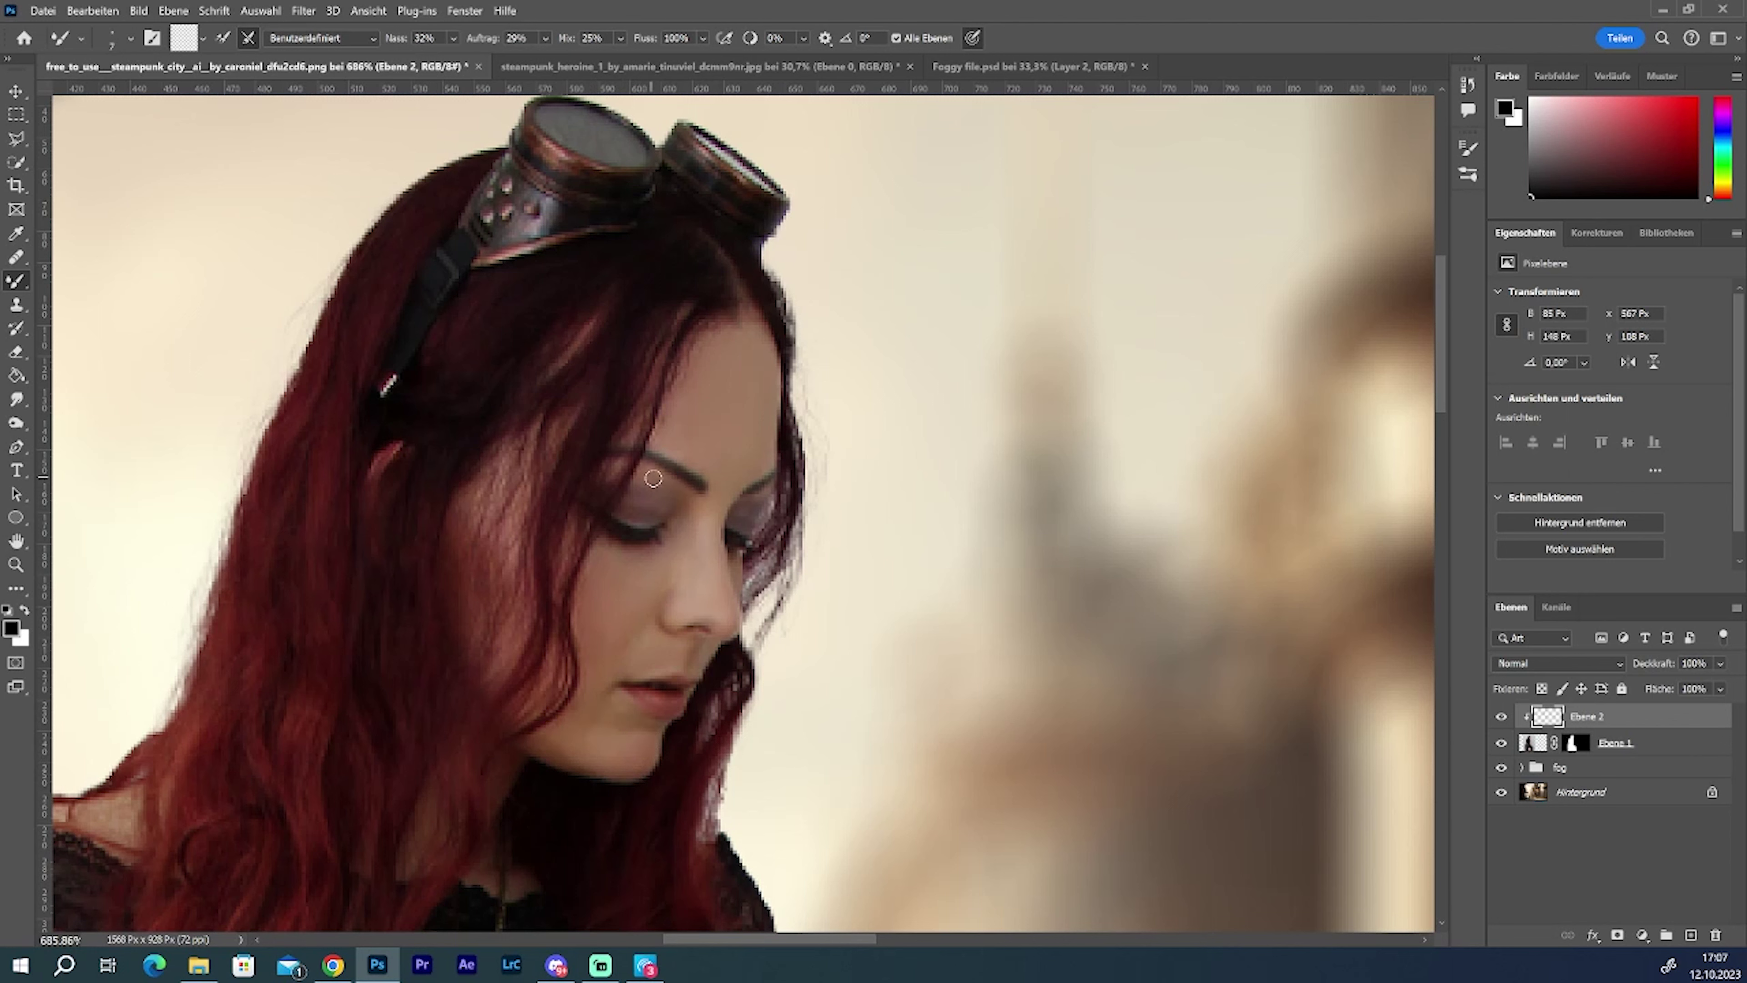
{"action": "scroll", "coordinate": [683, 529], "scroll_direction": "down", "scroll_amount": 1}
{"action": "scroll", "coordinate": [687, 509], "scroll_direction": "down", "scroll_amount": 5}
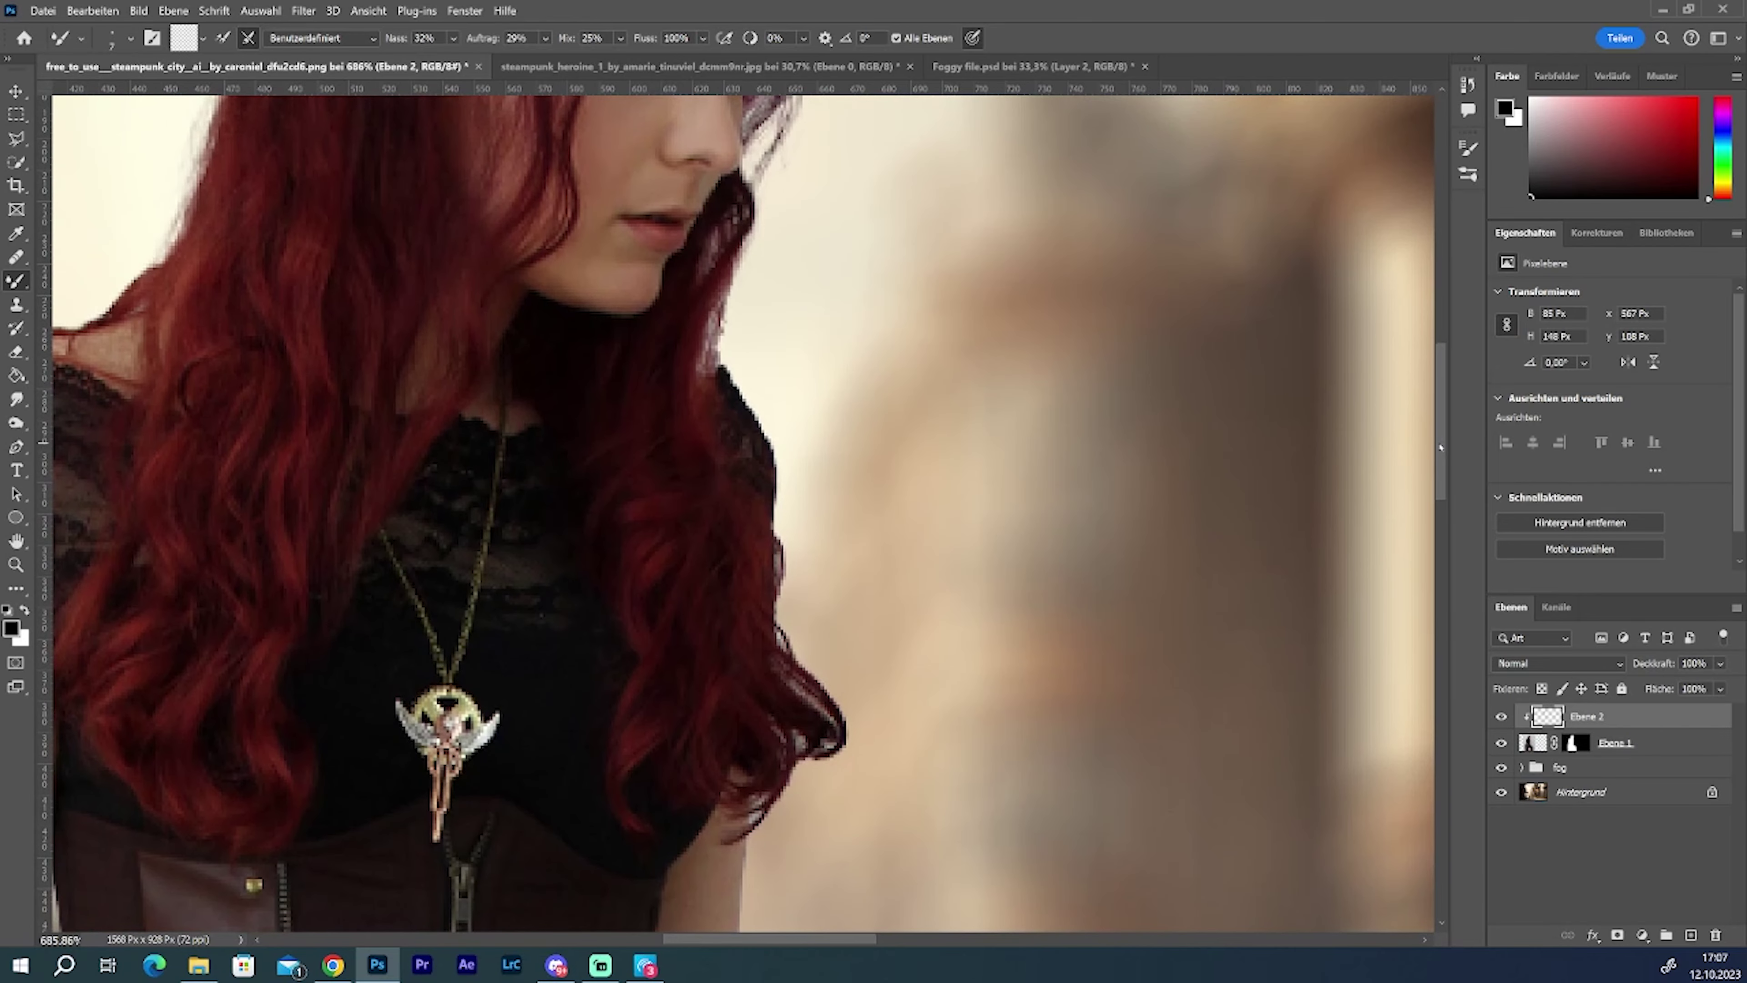
{"action": "scroll", "coordinate": [698, 482], "scroll_direction": "down", "scroll_amount": 3}
{"action": "scroll", "coordinate": [711, 454], "scroll_direction": "down", "scroll_amount": 1}
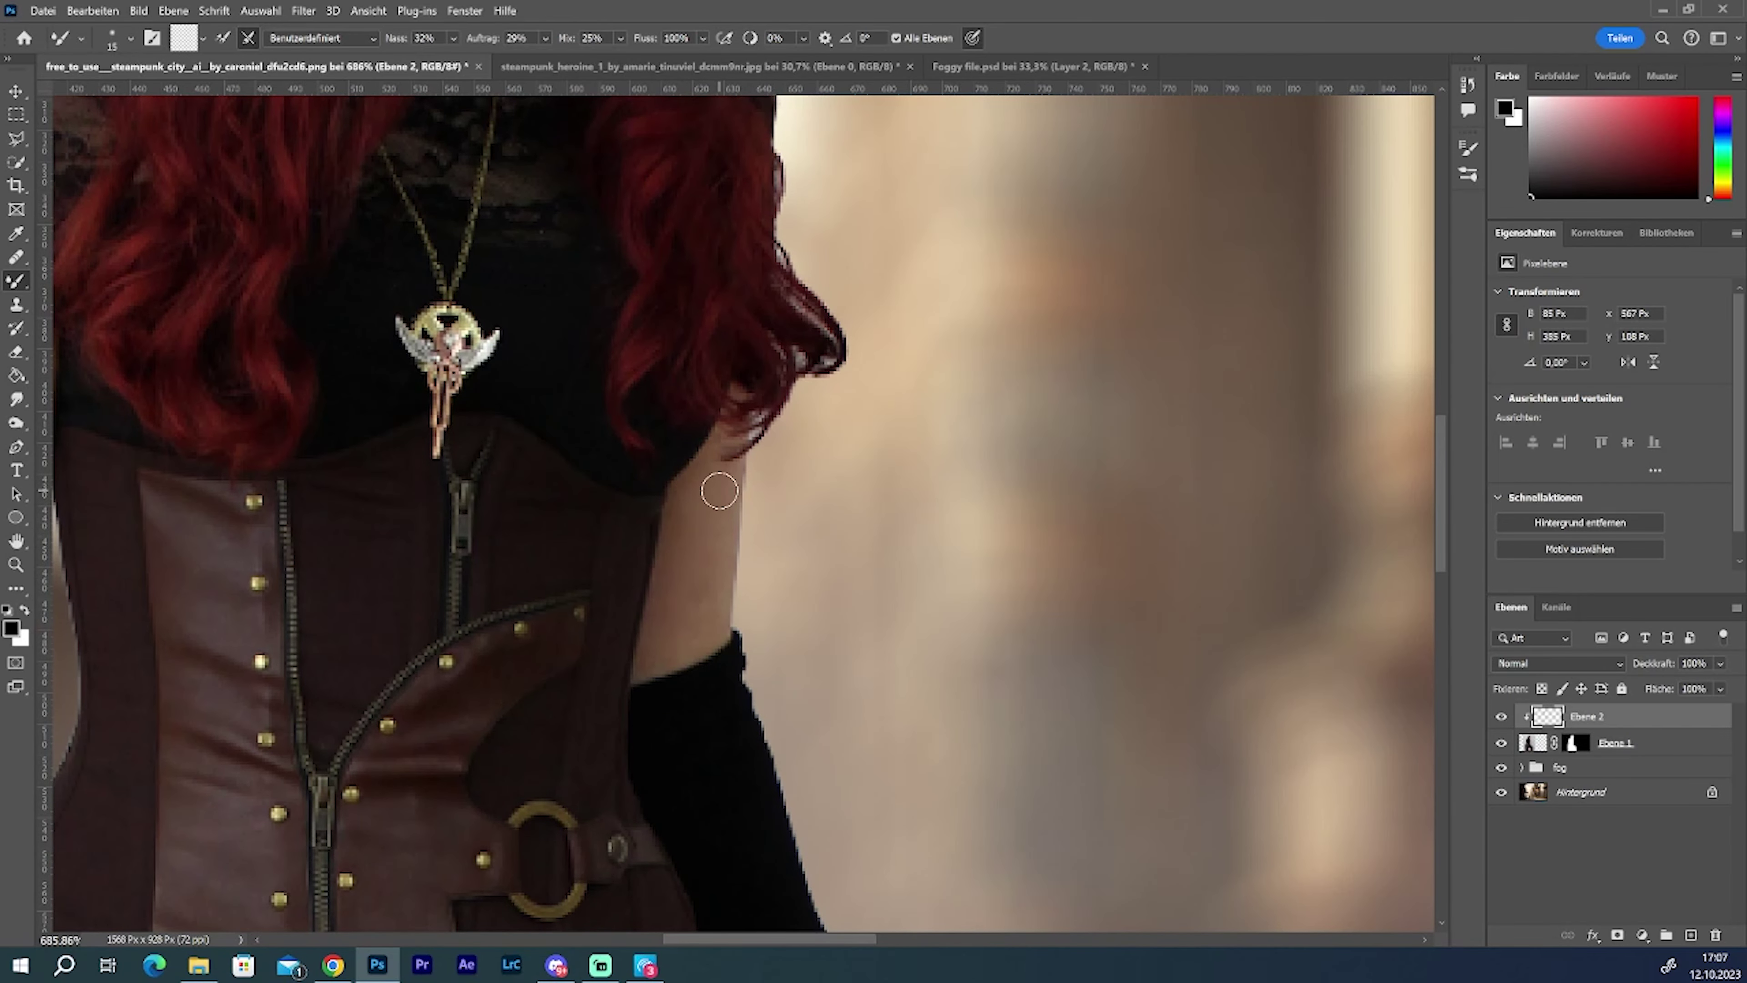
Step: Smooth the edges of both arms into the street with Mixer Brush strokes
{"action": "mouse_move", "coordinate": [701, 626]}
{"action": "left_mouse_down"}
{"action": "mouse_move", "coordinate": [693, 500]}
{"action": "mouse_move", "coordinate": [702, 617]}
{"action": "mouse_move", "coordinate": [663, 644]}
{"action": "mouse_move", "coordinate": [734, 489]}
{"action": "left_mouse_up"}
{"action": "scroll", "coordinate": [1419, 465], "scroll_direction": "left", "scroll_amount": 10}
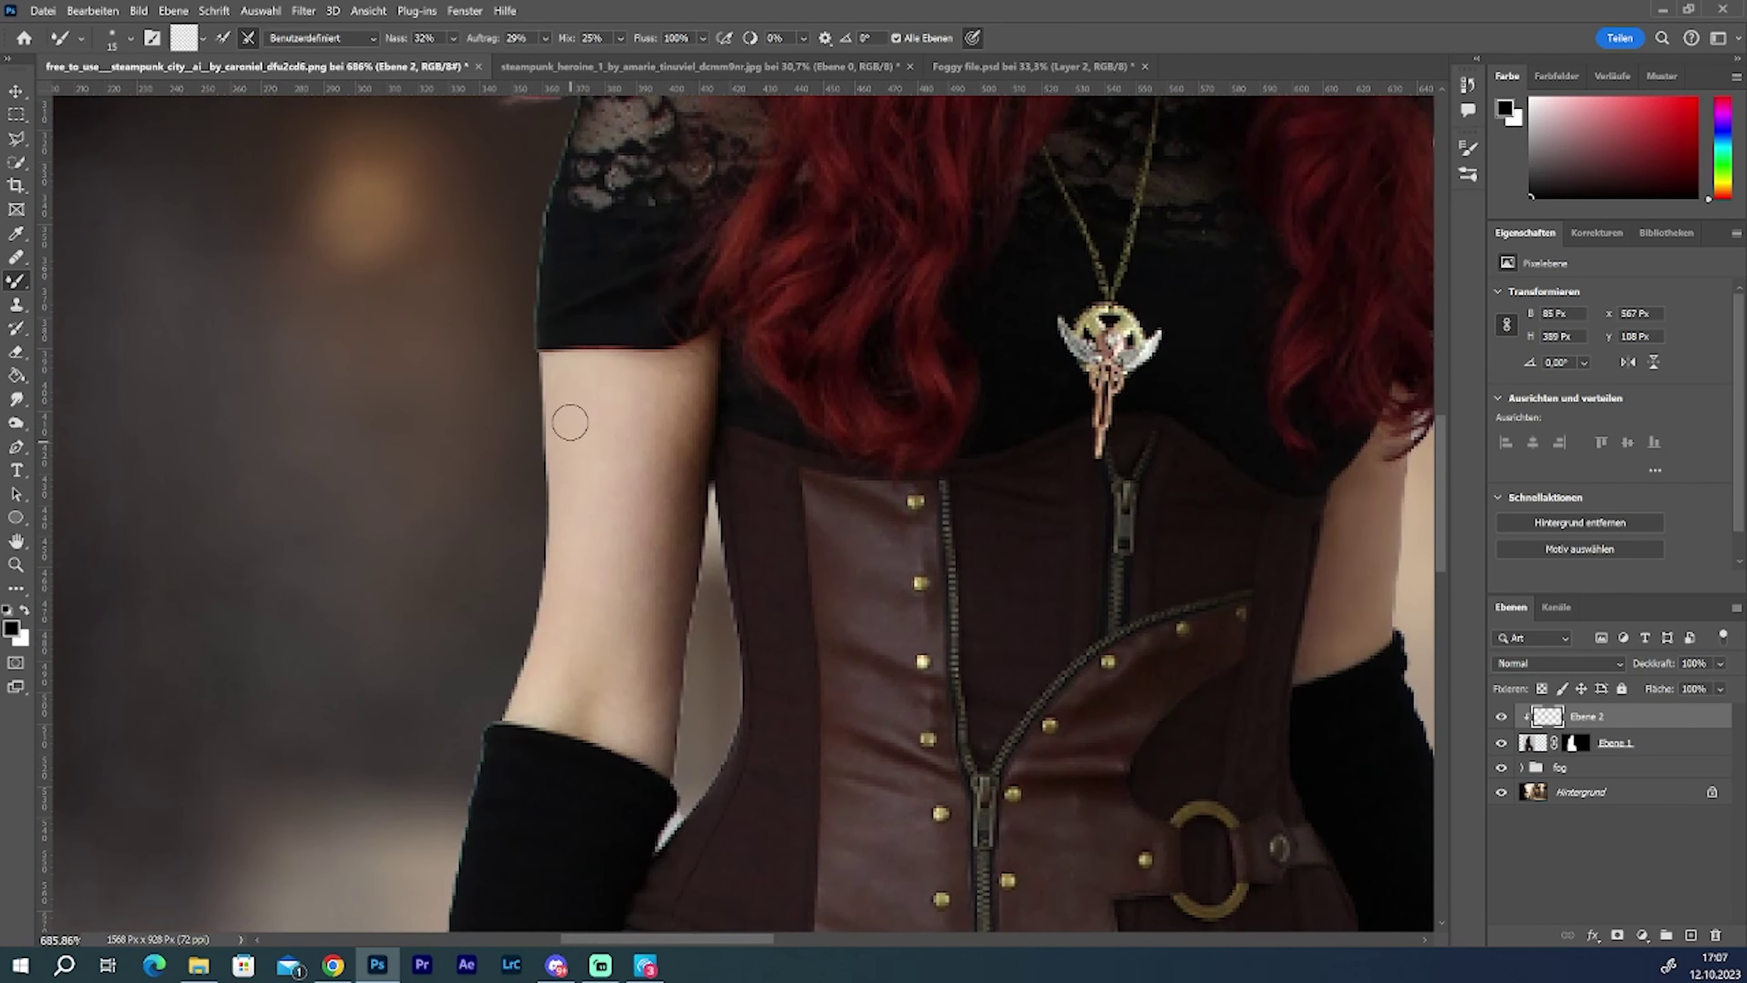
{"action": "left_click_drag", "start_coordinate": [573, 413], "coordinate": [660, 746]}
{"action": "mouse_move", "coordinate": [584, 686]}
{"action": "left_mouse_down"}
{"action": "mouse_move", "coordinate": [632, 418]}
{"action": "mouse_move", "coordinate": [614, 375]}
{"action": "left_mouse_up"}
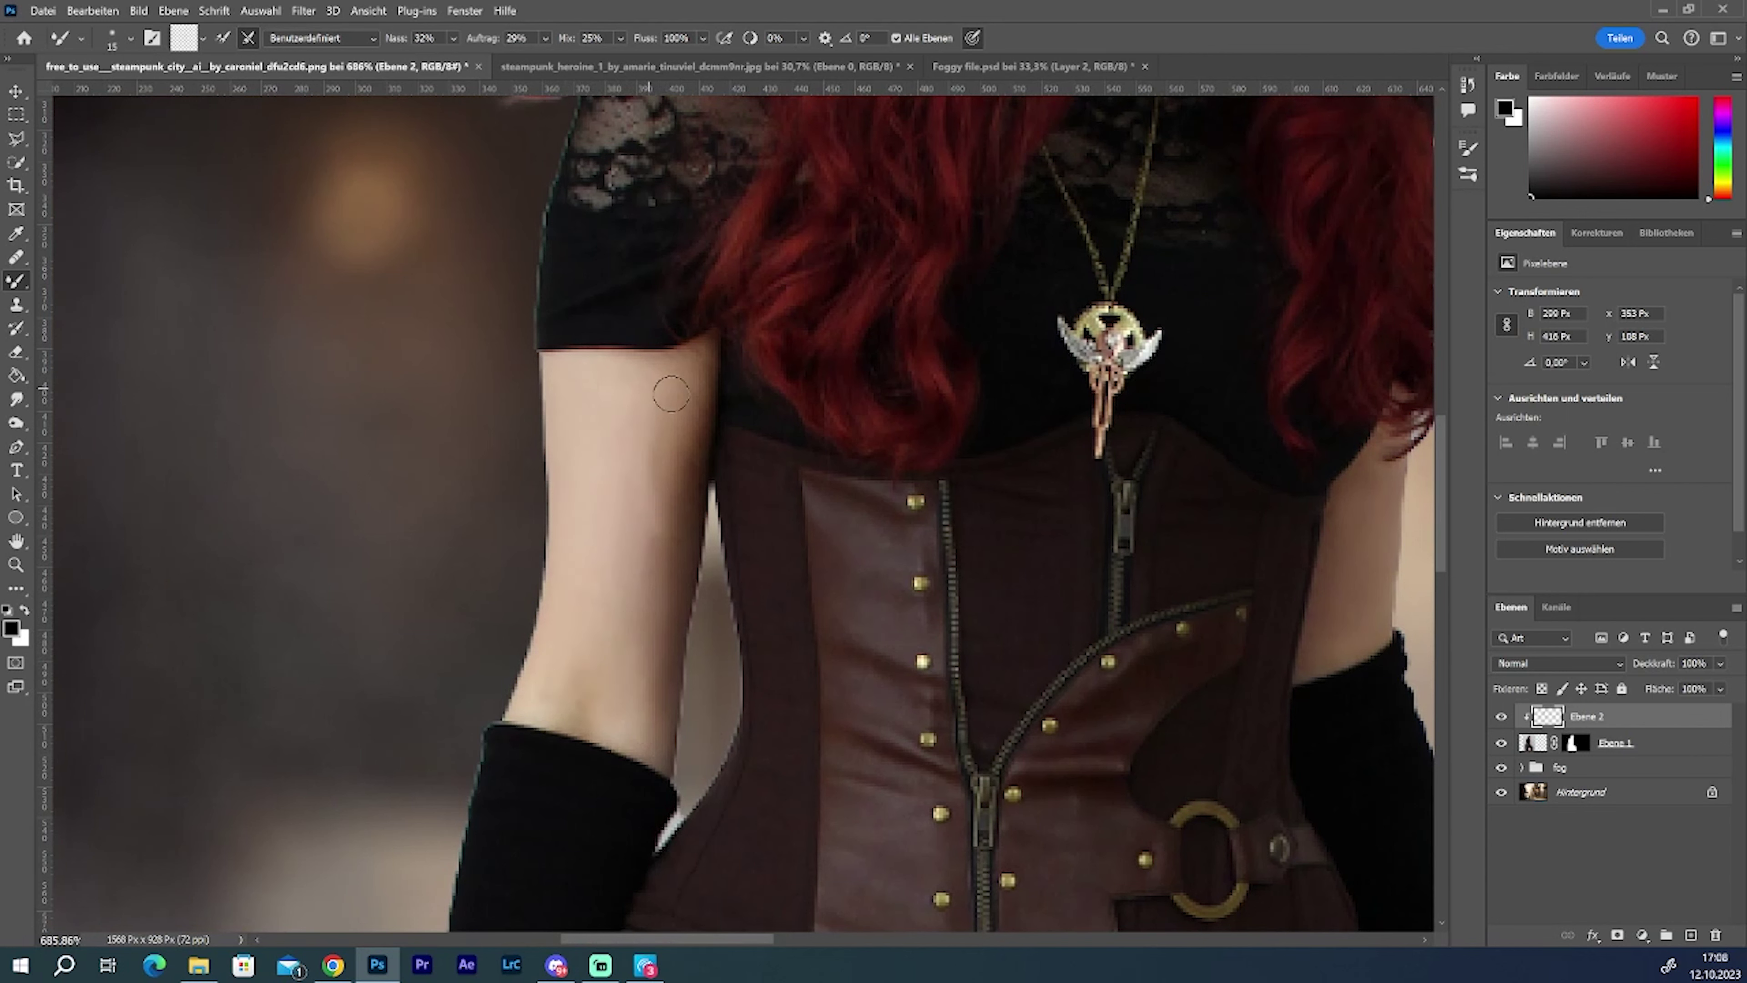
{"action": "mouse_move", "coordinate": [667, 465]}
{"action": "left_mouse_down"}
{"action": "mouse_move", "coordinate": [577, 488]}
{"action": "mouse_move", "coordinate": [604, 643]}
{"action": "mouse_move", "coordinate": [577, 410]}
{"action": "left_mouse_up"}
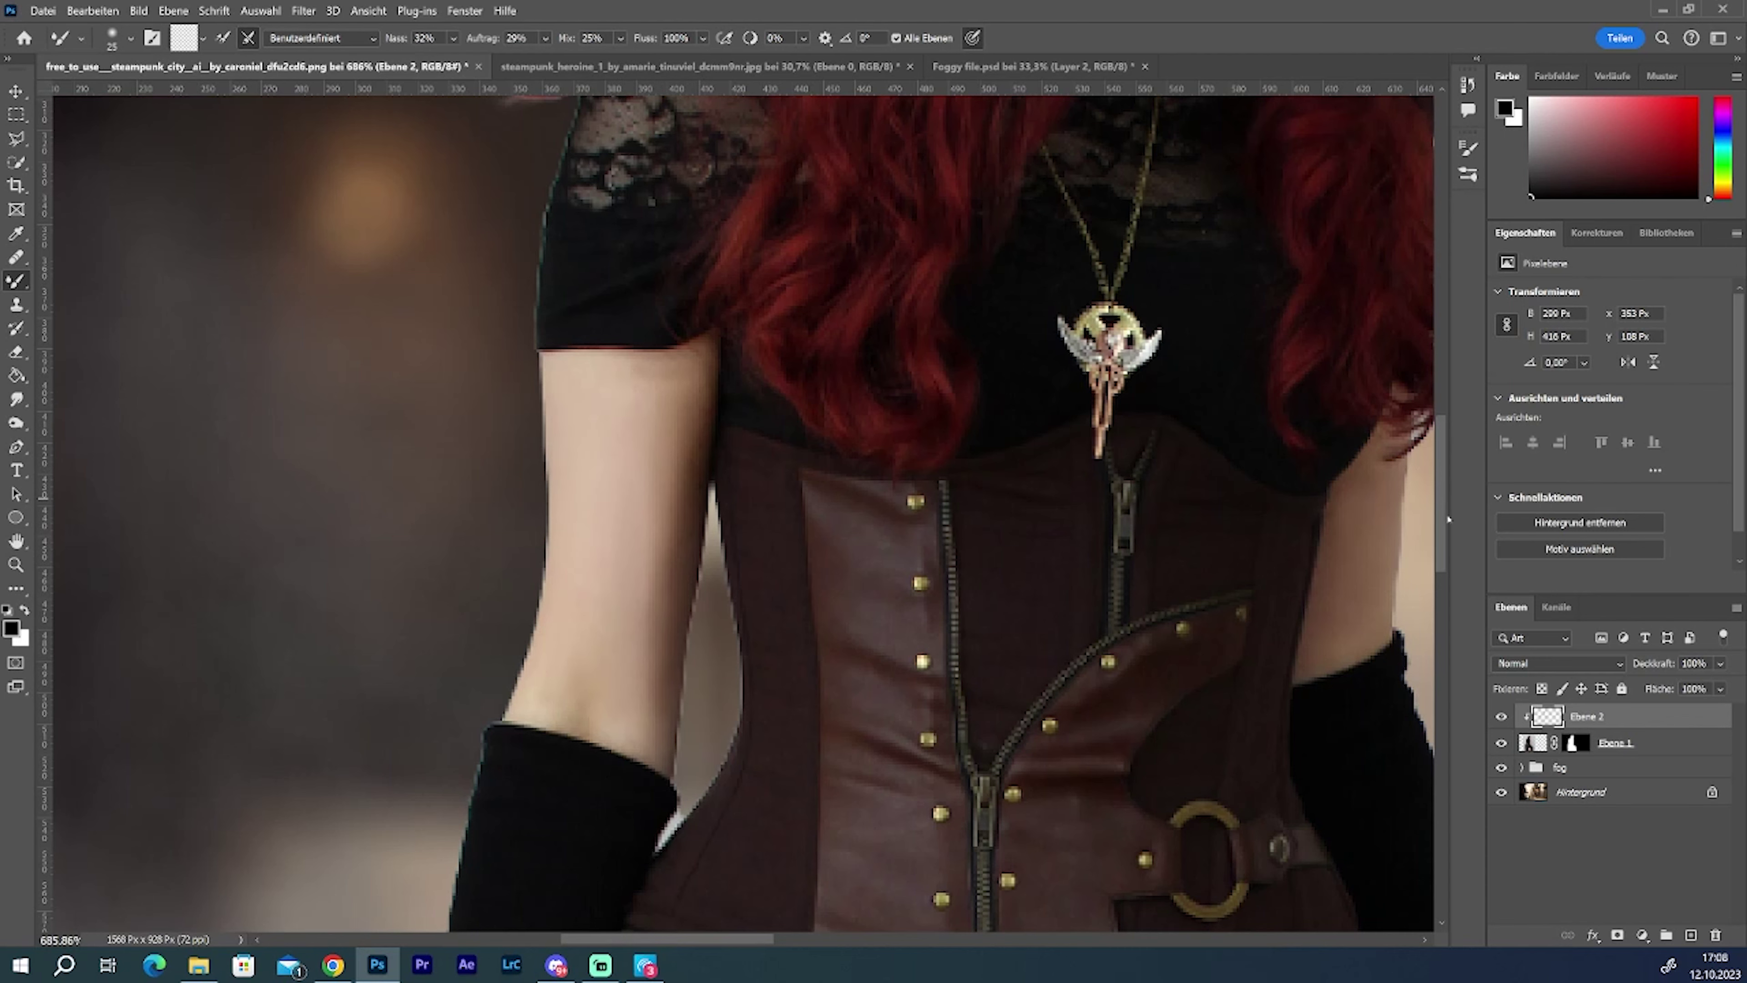
{"action": "scroll", "coordinate": [1457, 523], "scroll_direction": "down", "scroll_amount": 5}
{"action": "scroll", "coordinate": [1080, 624], "scroll_direction": "up", "scroll_amount": 4}
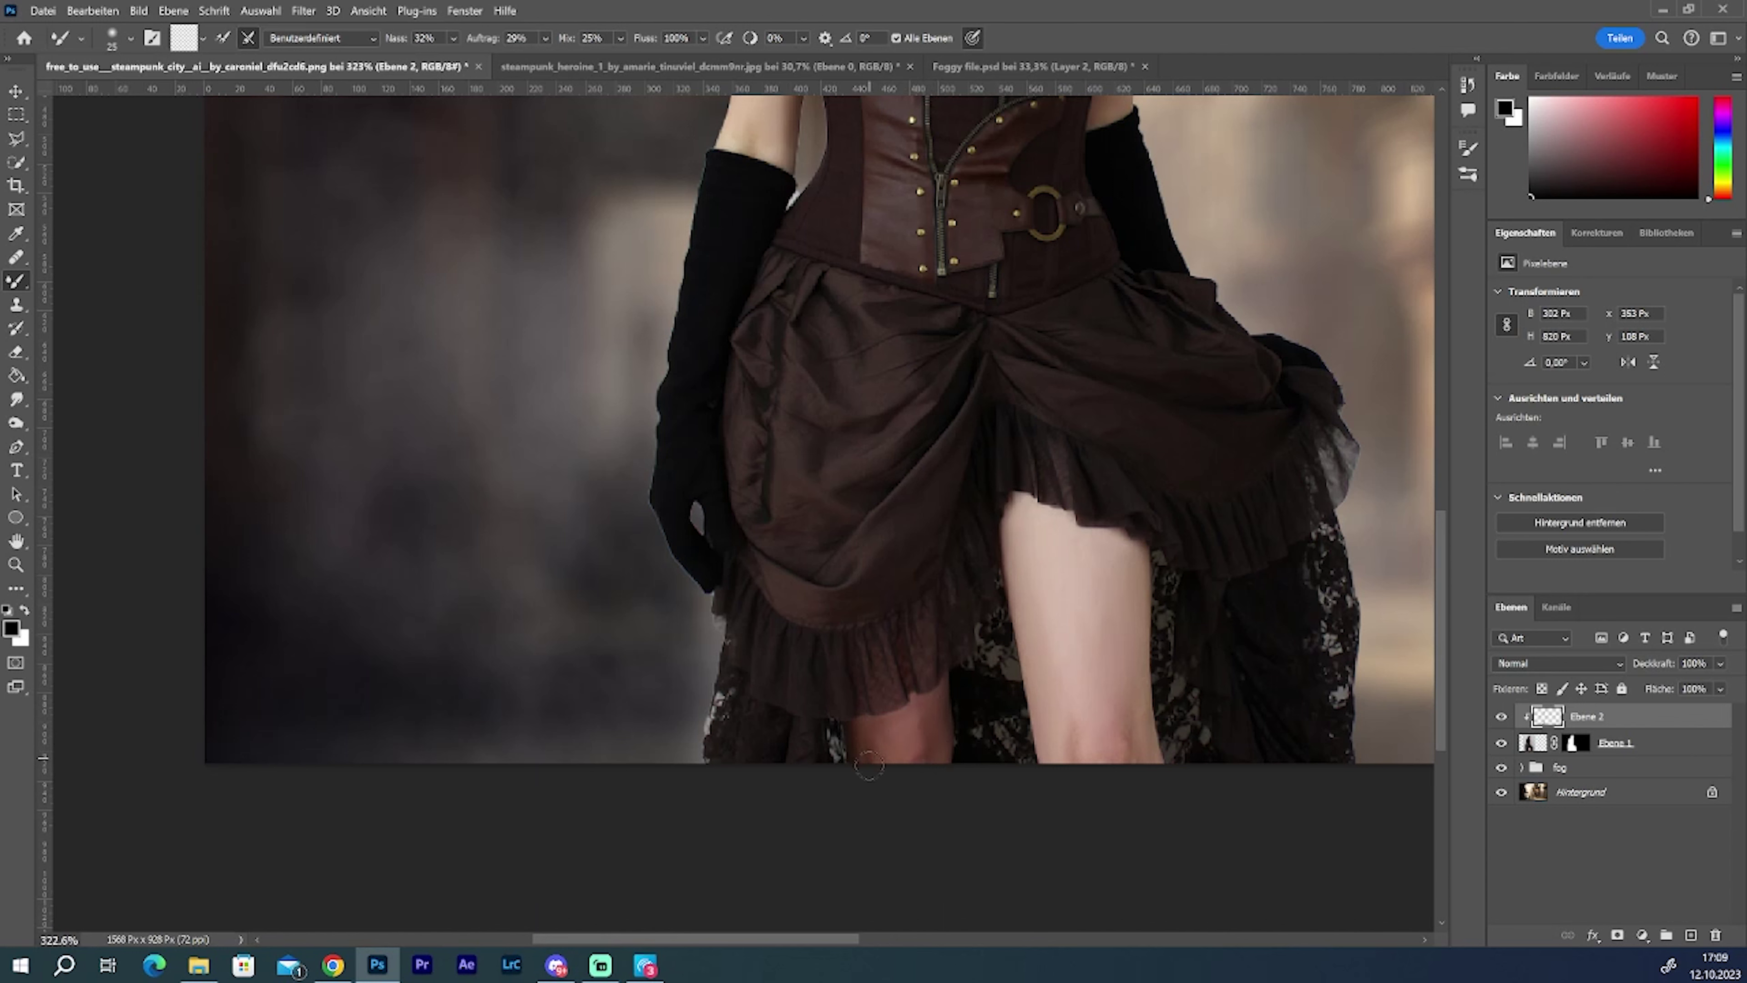
{"action": "scroll", "coordinate": [838, 936], "scroll_direction": "down", "scroll_amount": 5}
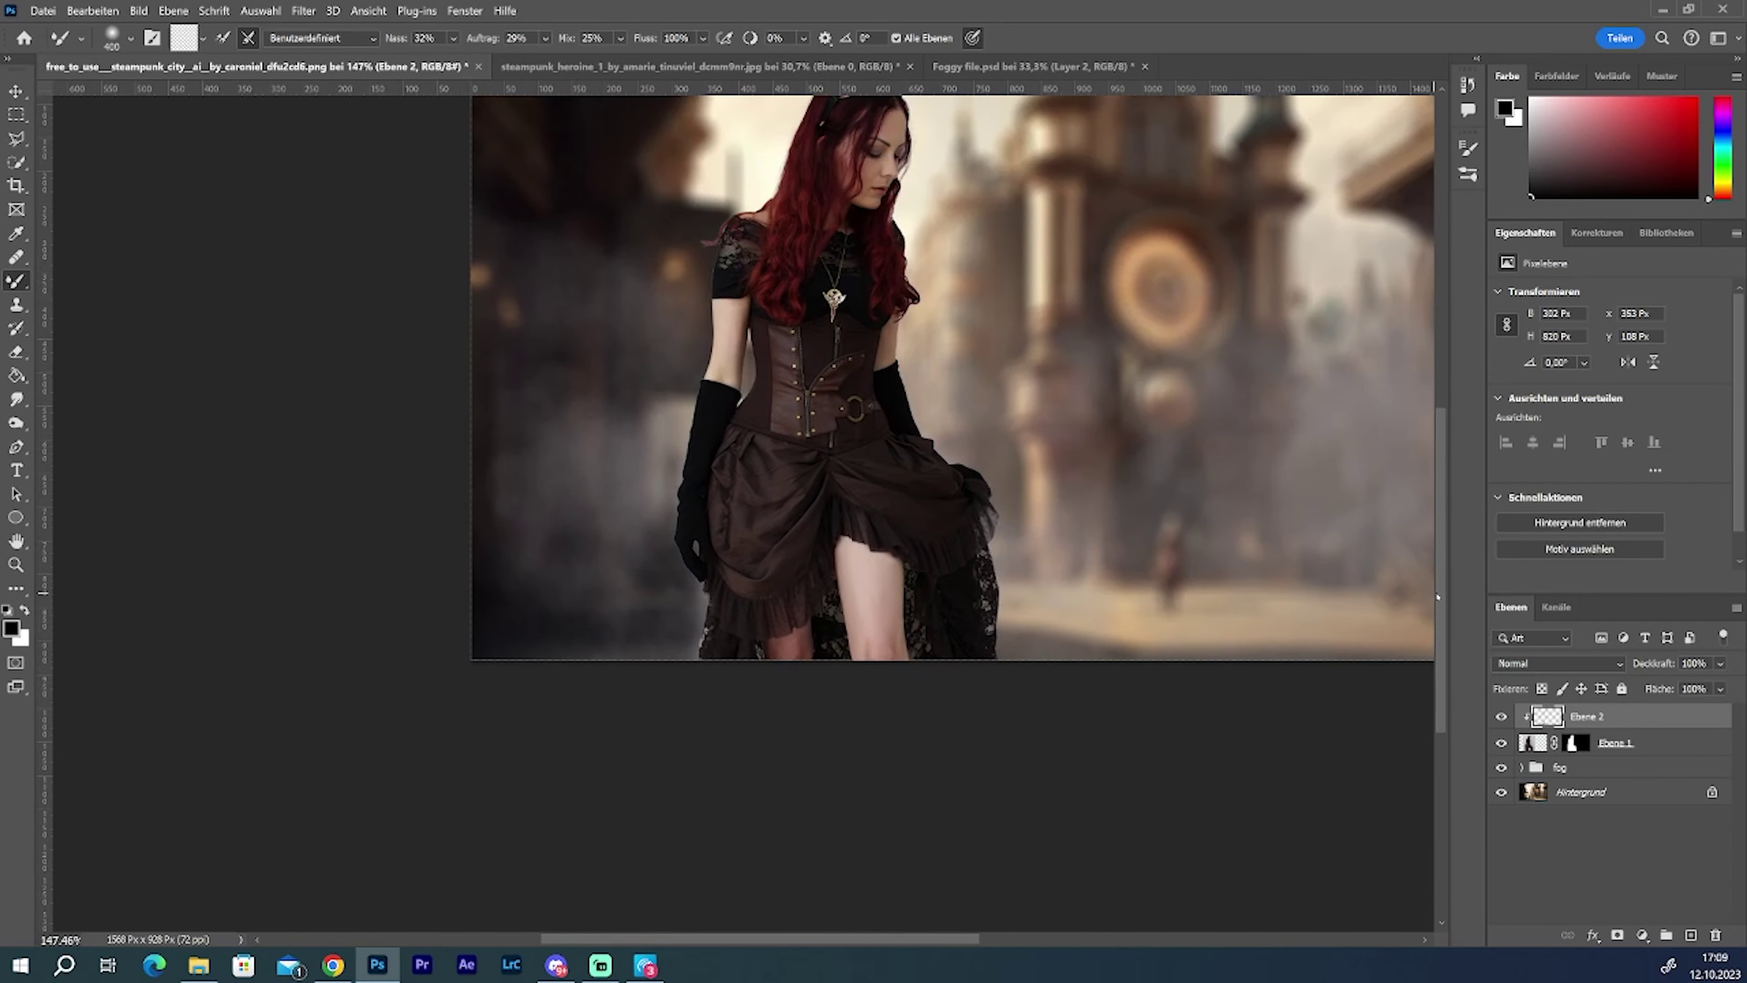
Step: Add a new layer, Ebene 3, and fill it with mid grey
{"action": "left_click", "coordinate": [1690, 934]}
{"action": "left_click", "coordinate": [1558, 663]}
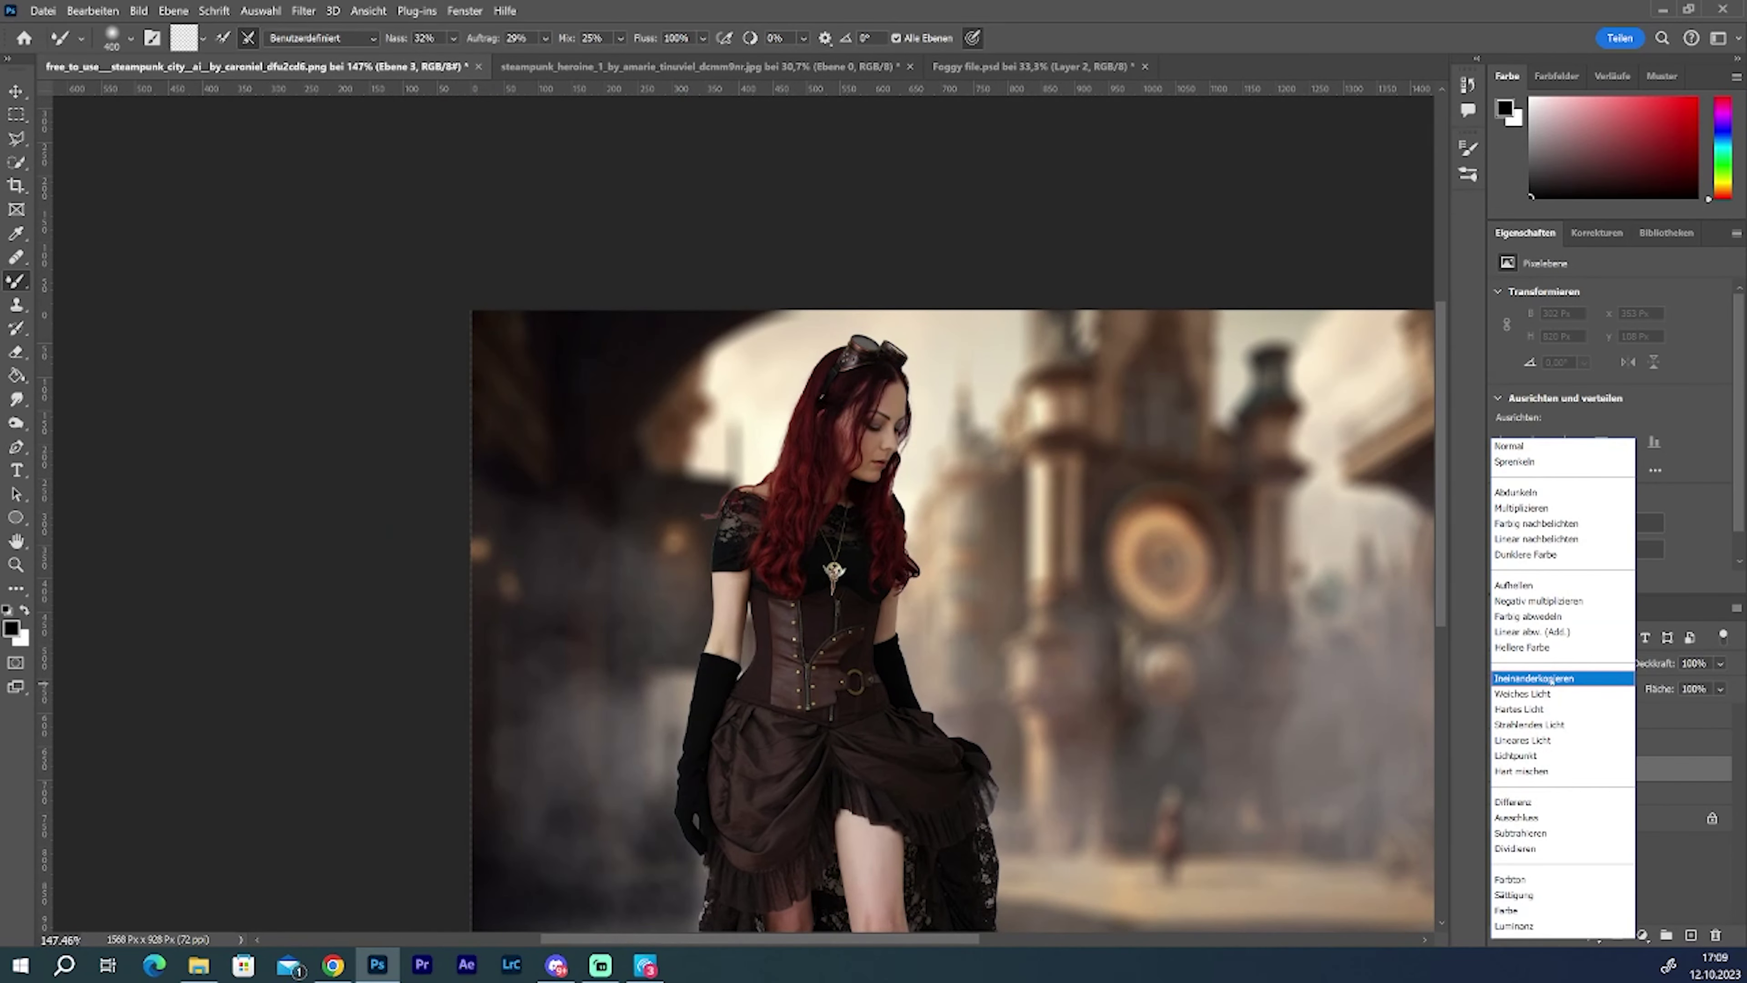
{"action": "key", "text": "Escape"}
{"action": "scroll", "coordinate": [750, 482], "scroll_direction": "right", "scroll_amount": 4}
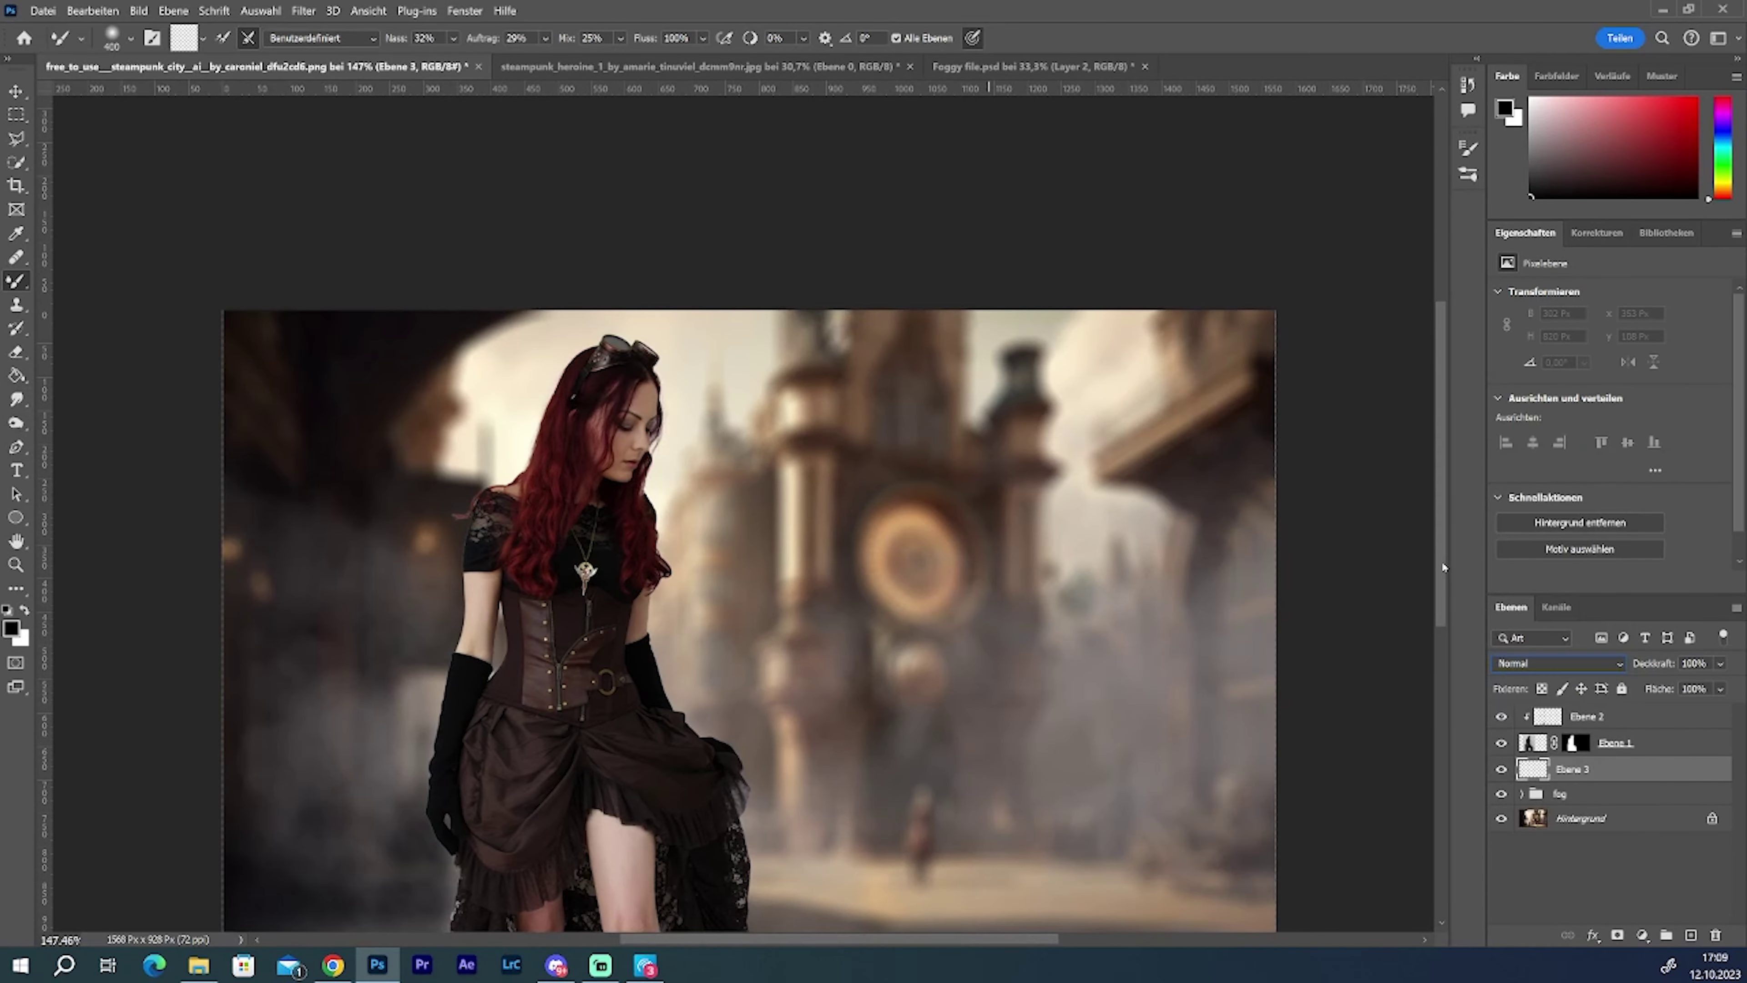
{"action": "scroll", "coordinate": [750, 482], "scroll_direction": "down", "scroll_amount": 2}
{"action": "left_click", "coordinate": [16, 375]}
{"action": "left_click", "coordinate": [10, 627]}
{"action": "left_click", "coordinate": [1255, 778]}
{"action": "left_click", "coordinate": [1656, 624]}
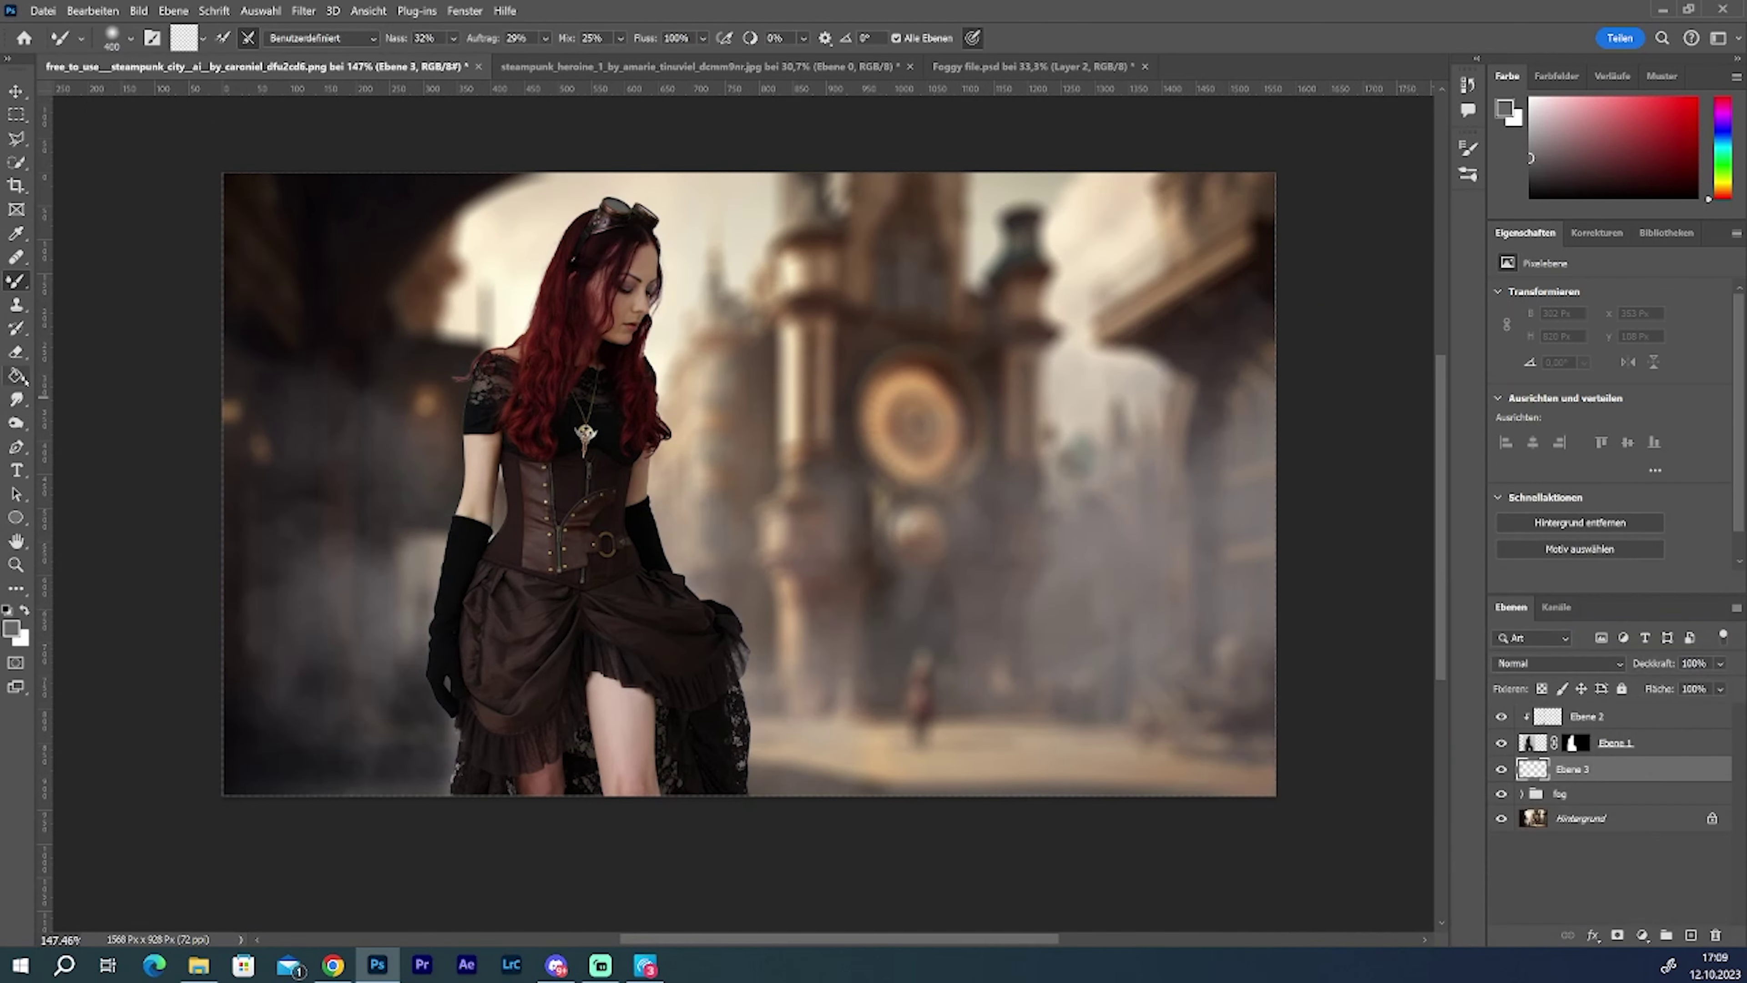
{"action": "key", "text": "alt+BackSpace"}
Step: Group the woman's two layers, reorder the group, and merge a duplicate into one layer
{"action": "left_click", "coordinate": [1582, 716]}
{"action": "key", "text": "ctrl+g"}
{"action": "left_click_drag", "start_coordinate": [1572, 715], "coordinate": [1690, 935]}
{"action": "right_click", "coordinate": [1589, 719]}
{"action": "left_click", "coordinate": [1479, 421]}
{"action": "left_click", "coordinate": [1502, 741]}
{"action": "key", "text": "z"}
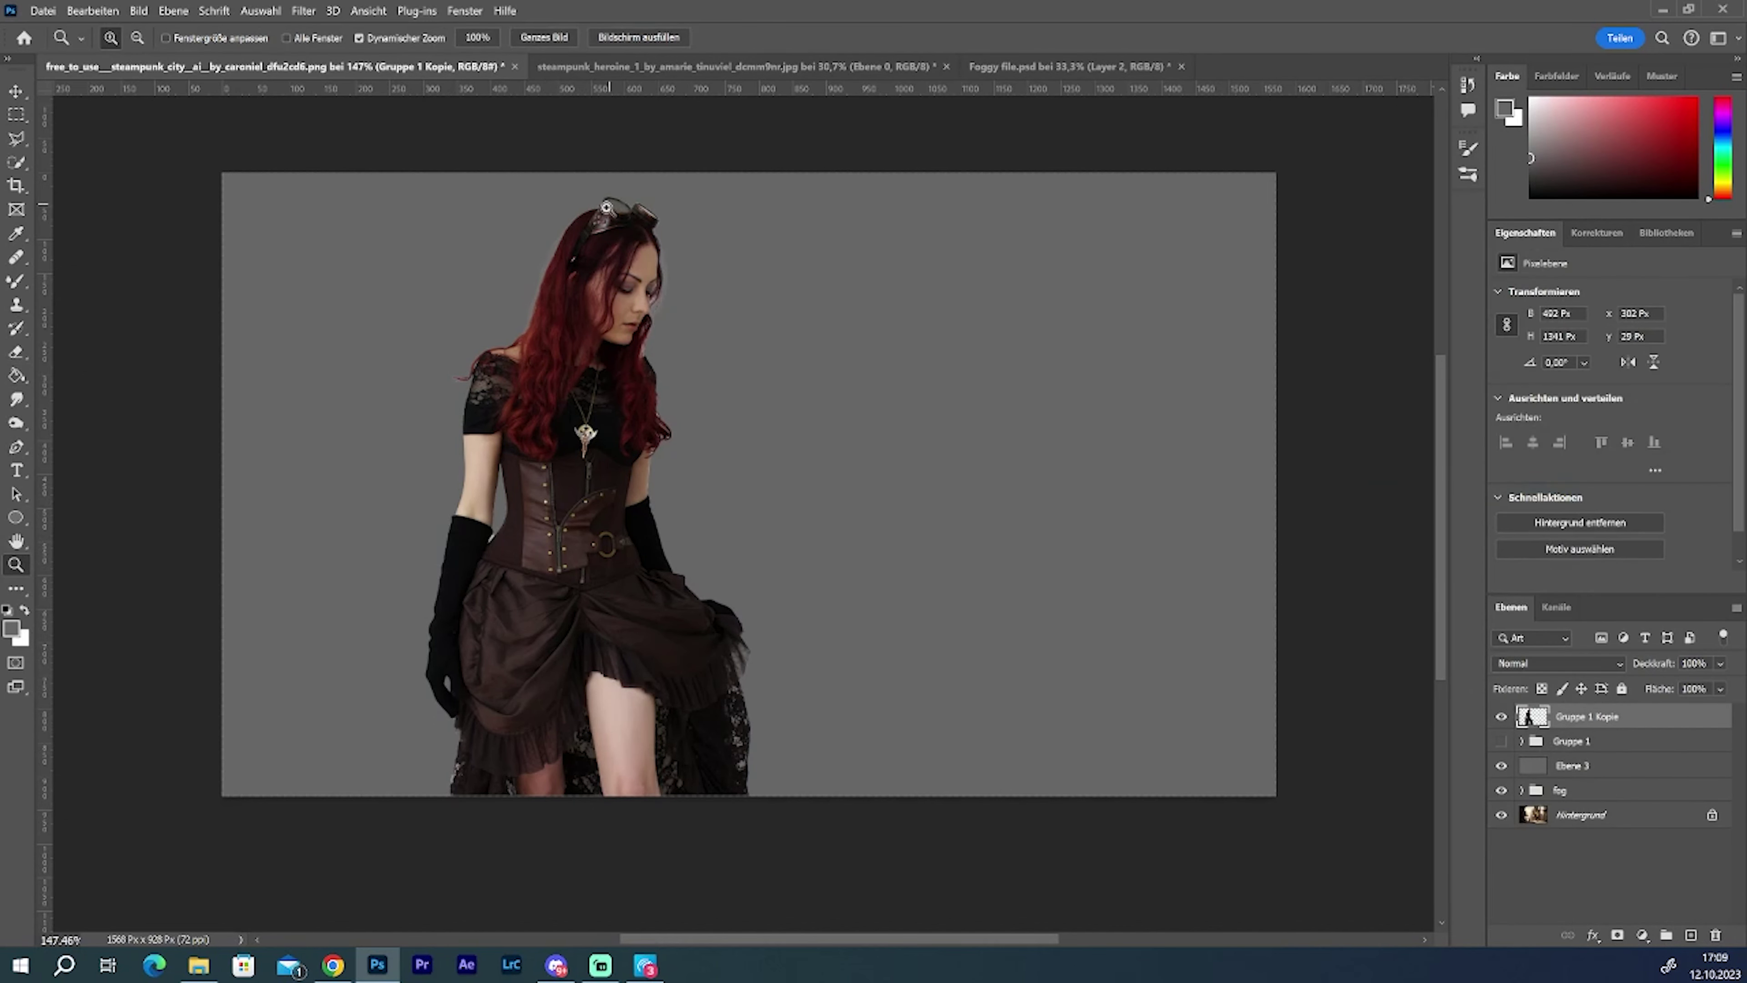
{"action": "left_click_drag", "start_coordinate": [625, 218], "coordinate": [694, 219]}
{"action": "left_click", "coordinate": [17, 399]}
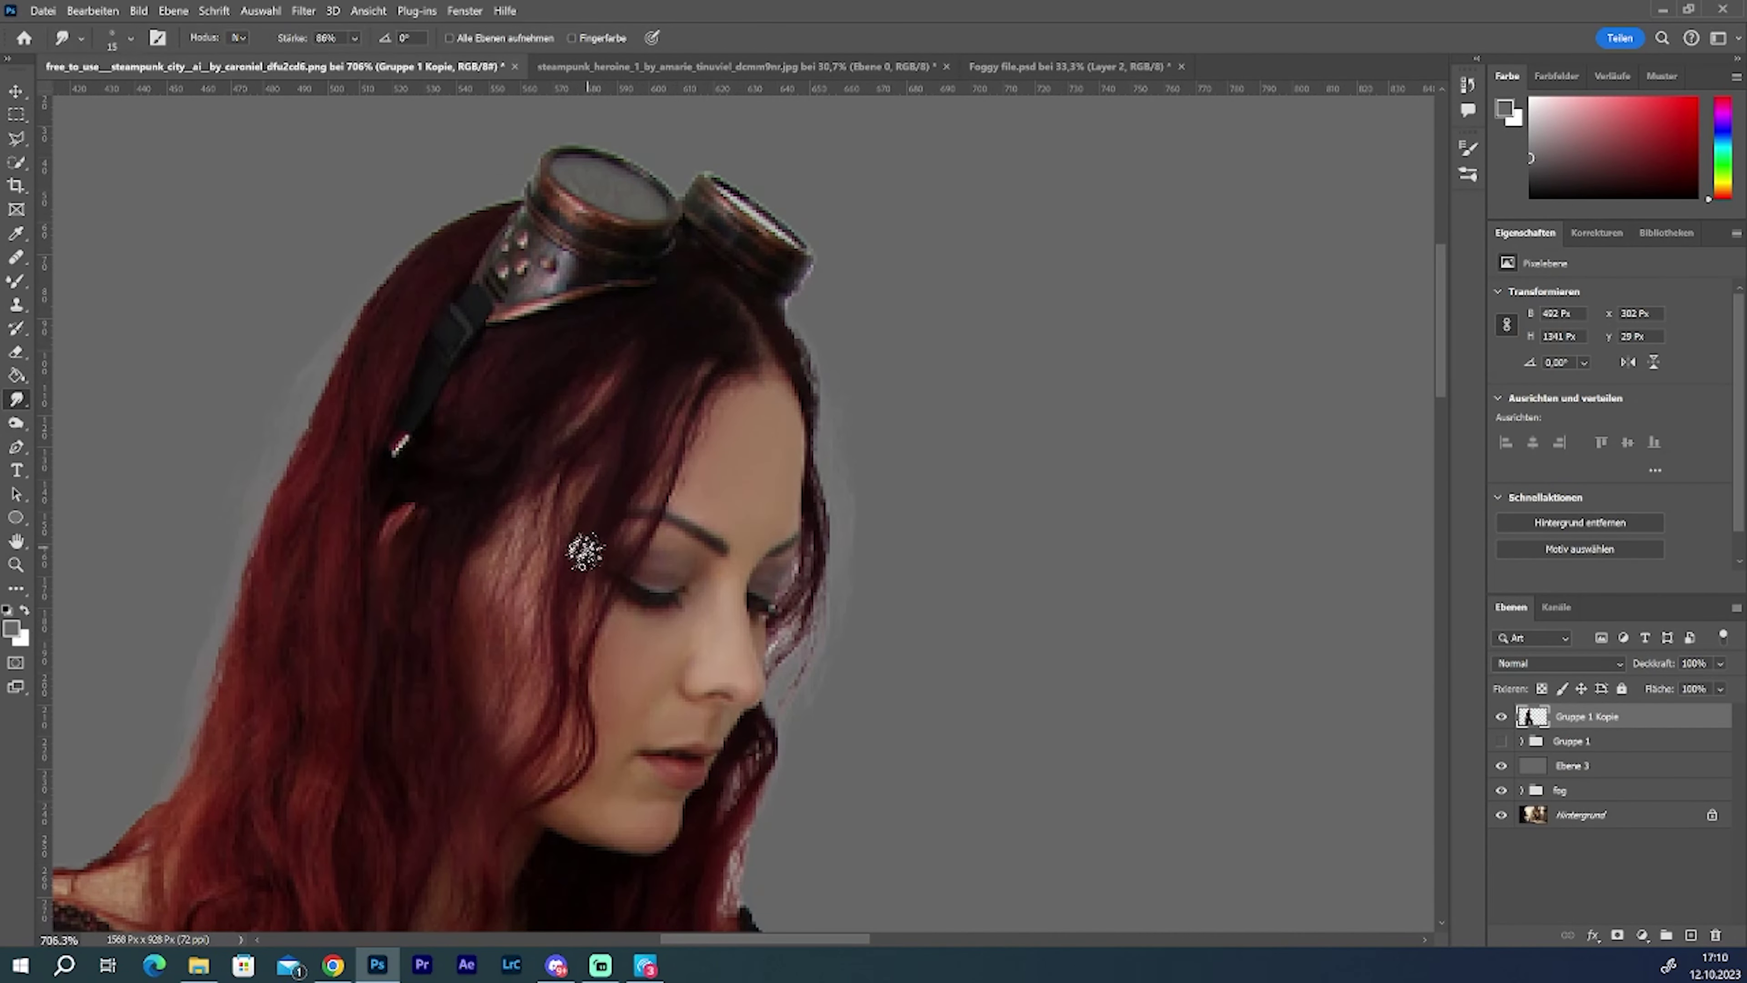
Step: Smudge the woman's left hair edge into the background with a size 7–10 smudge brush
{"action": "scroll", "coordinate": [739, 351], "scroll_direction": "down", "scroll_amount": 1}
{"action": "key", "text": "bracketleft"}
{"action": "key", "text": "bracketleft"}
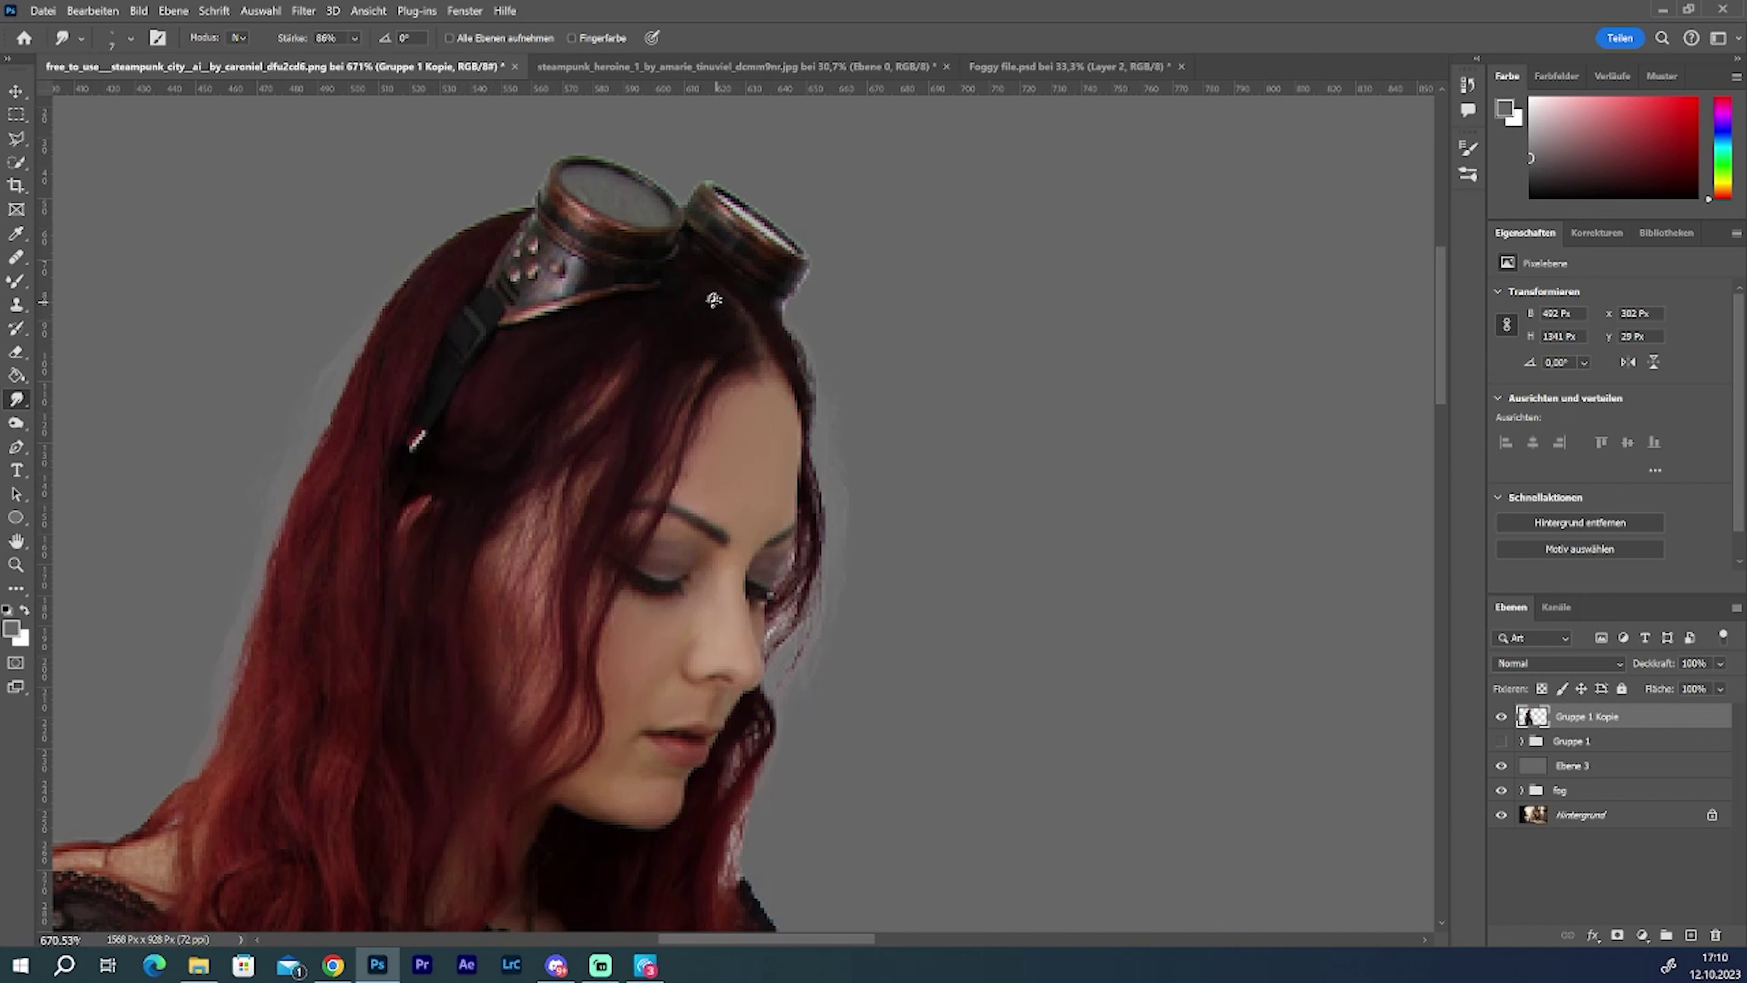
{"action": "mouse_move", "coordinate": [522, 216]}
{"action": "left_mouse_down"}
{"action": "mouse_move", "coordinate": [403, 309]}
{"action": "mouse_move", "coordinate": [351, 390]}
{"action": "mouse_move", "coordinate": [180, 777]}
{"action": "left_mouse_up"}
{"action": "key", "text": "bracketright"}
{"action": "key", "text": "bracketright"}
{"action": "key", "text": "bracketright"}
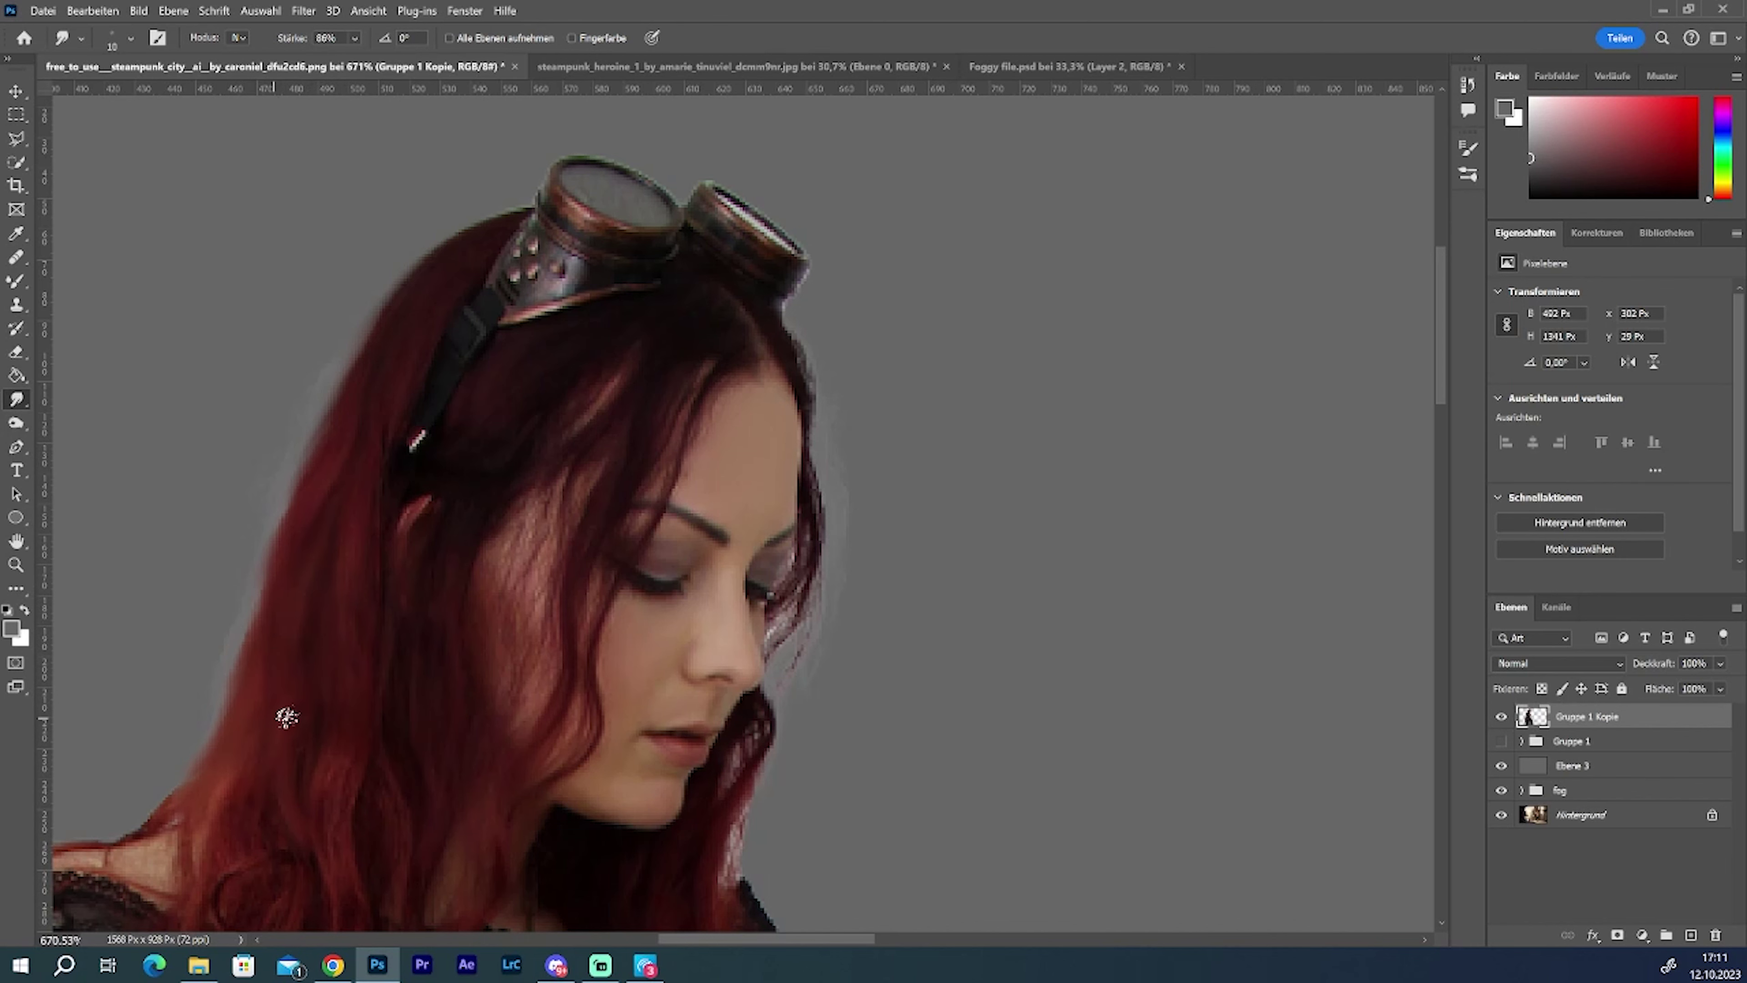
{"action": "scroll", "coordinate": [286, 717], "scroll_direction": "down", "scroll_amount": 2}
{"action": "scroll", "coordinate": [206, 585], "scroll_direction": "down", "scroll_amount": 3}
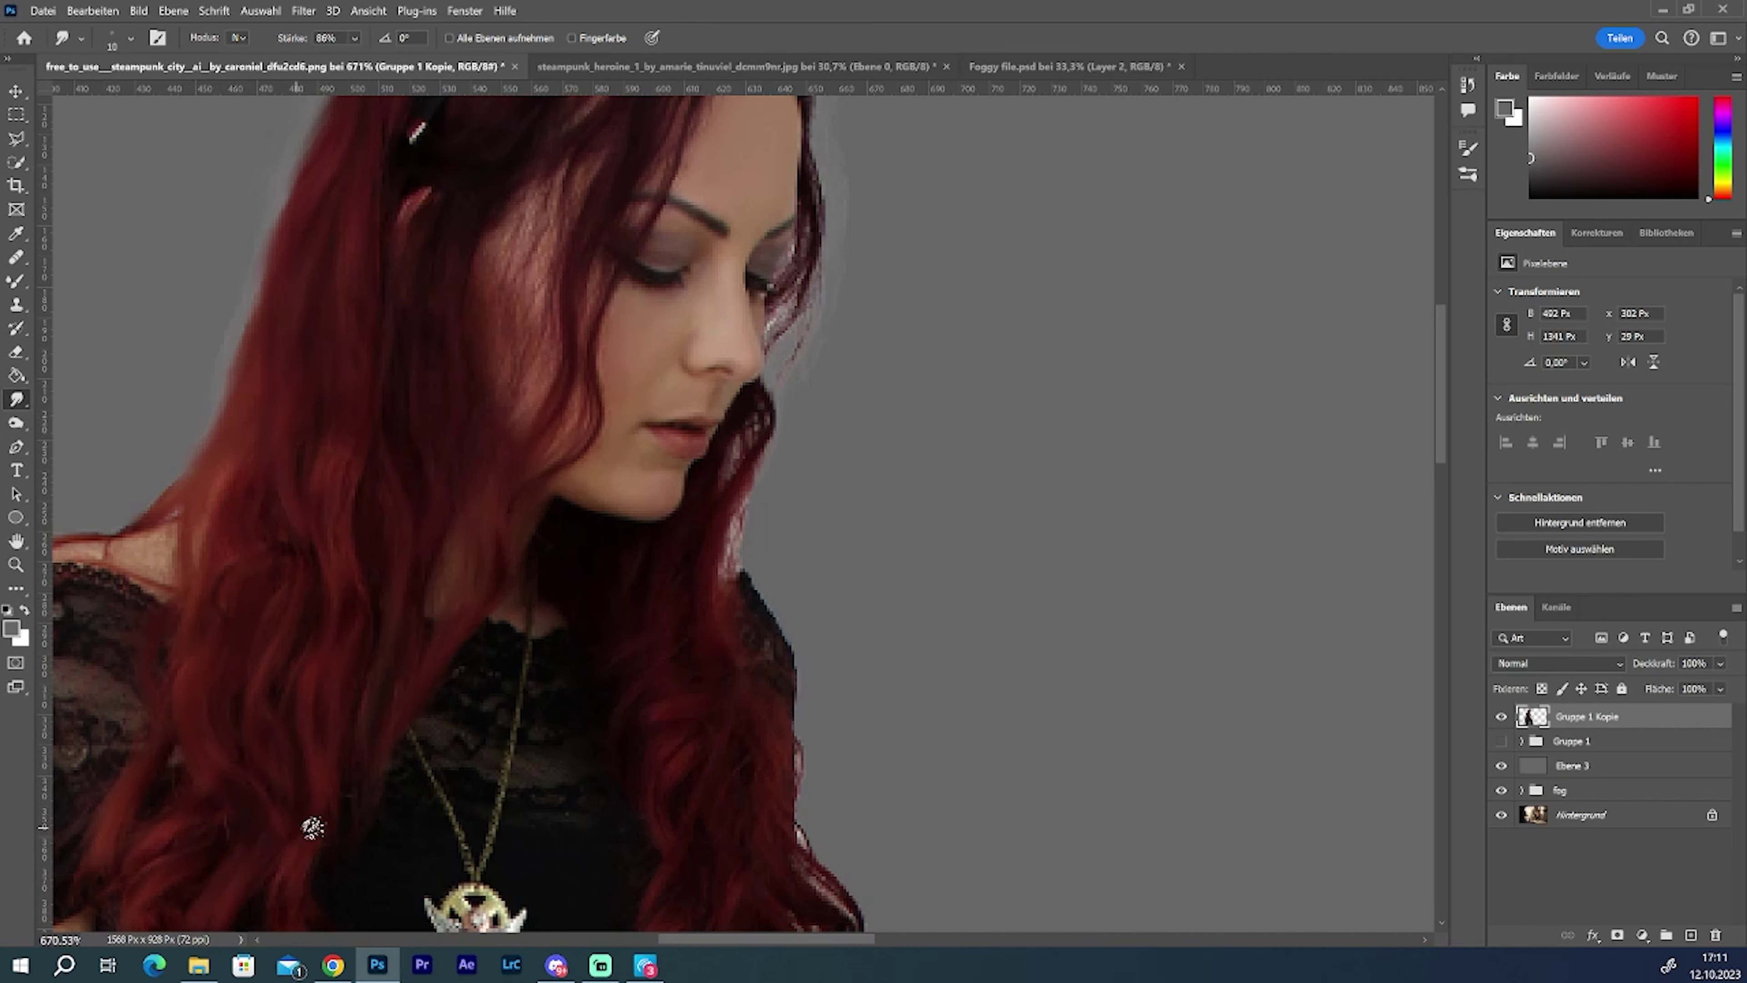
{"action": "left_click_drag", "start_coordinate": [803, 940], "coordinate": [776, 939]}
{"action": "scroll", "coordinate": [1441, 461], "scroll_direction": "down", "scroll_amount": 1}
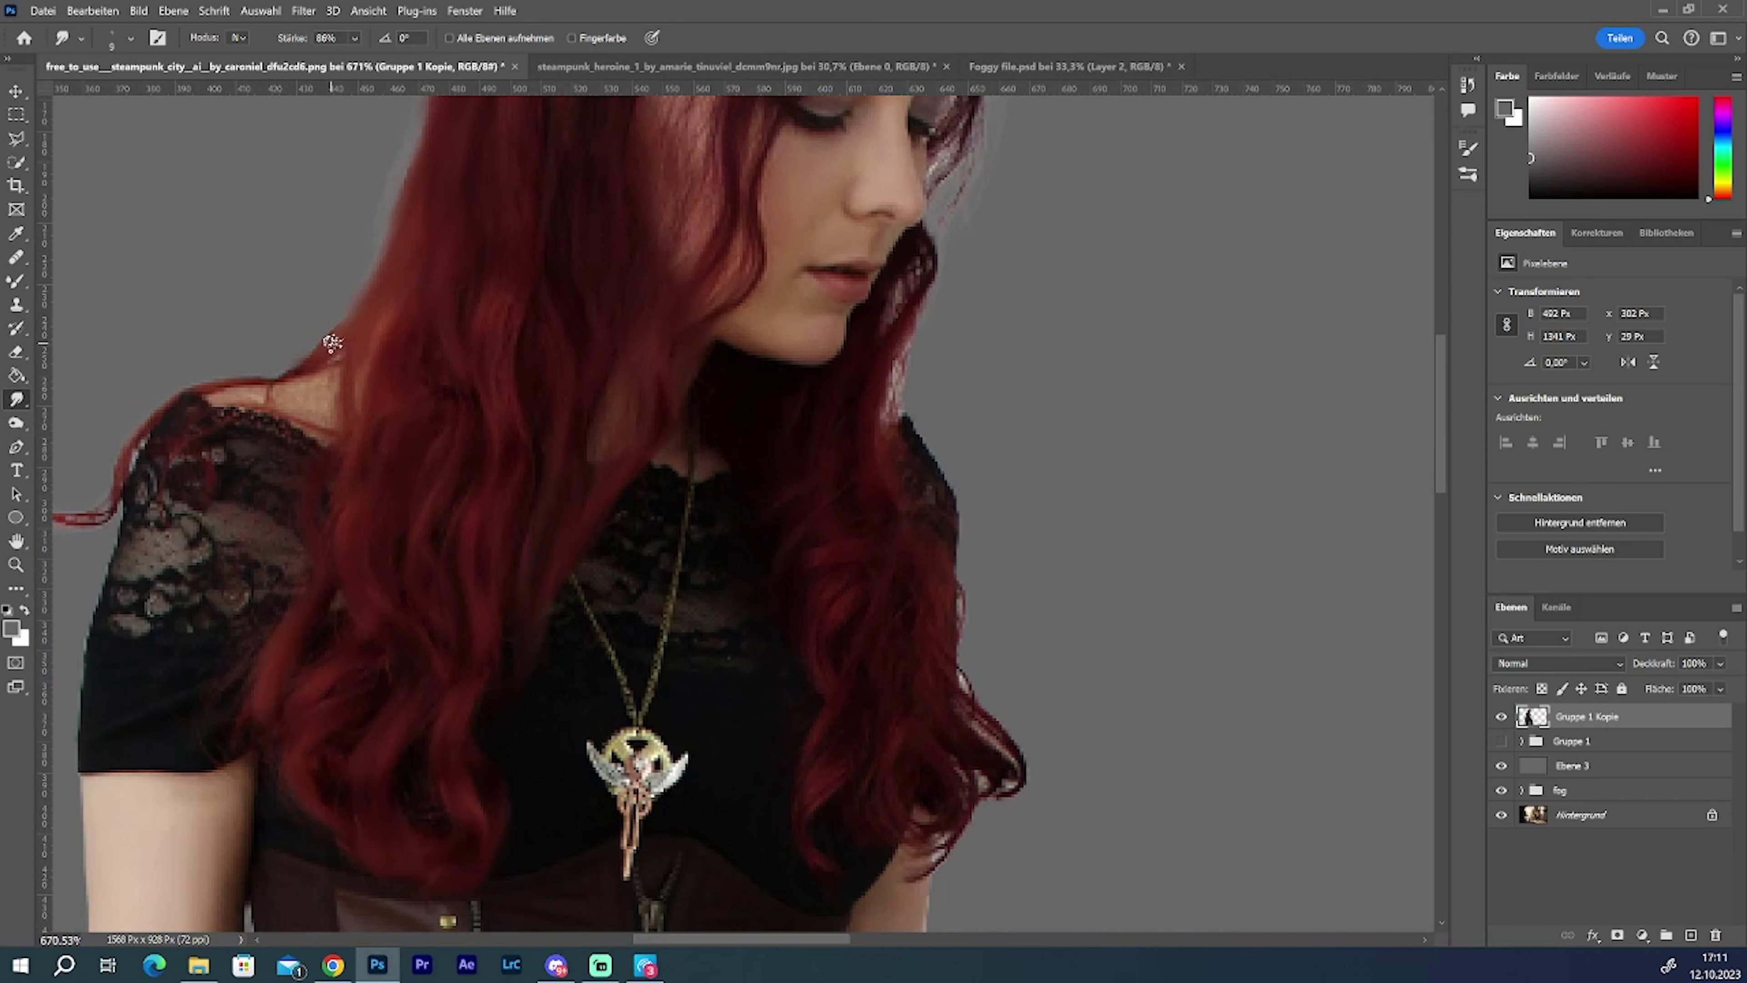
{"action": "scroll", "coordinate": [757, 414], "scroll_direction": "up", "scroll_amount": 1}
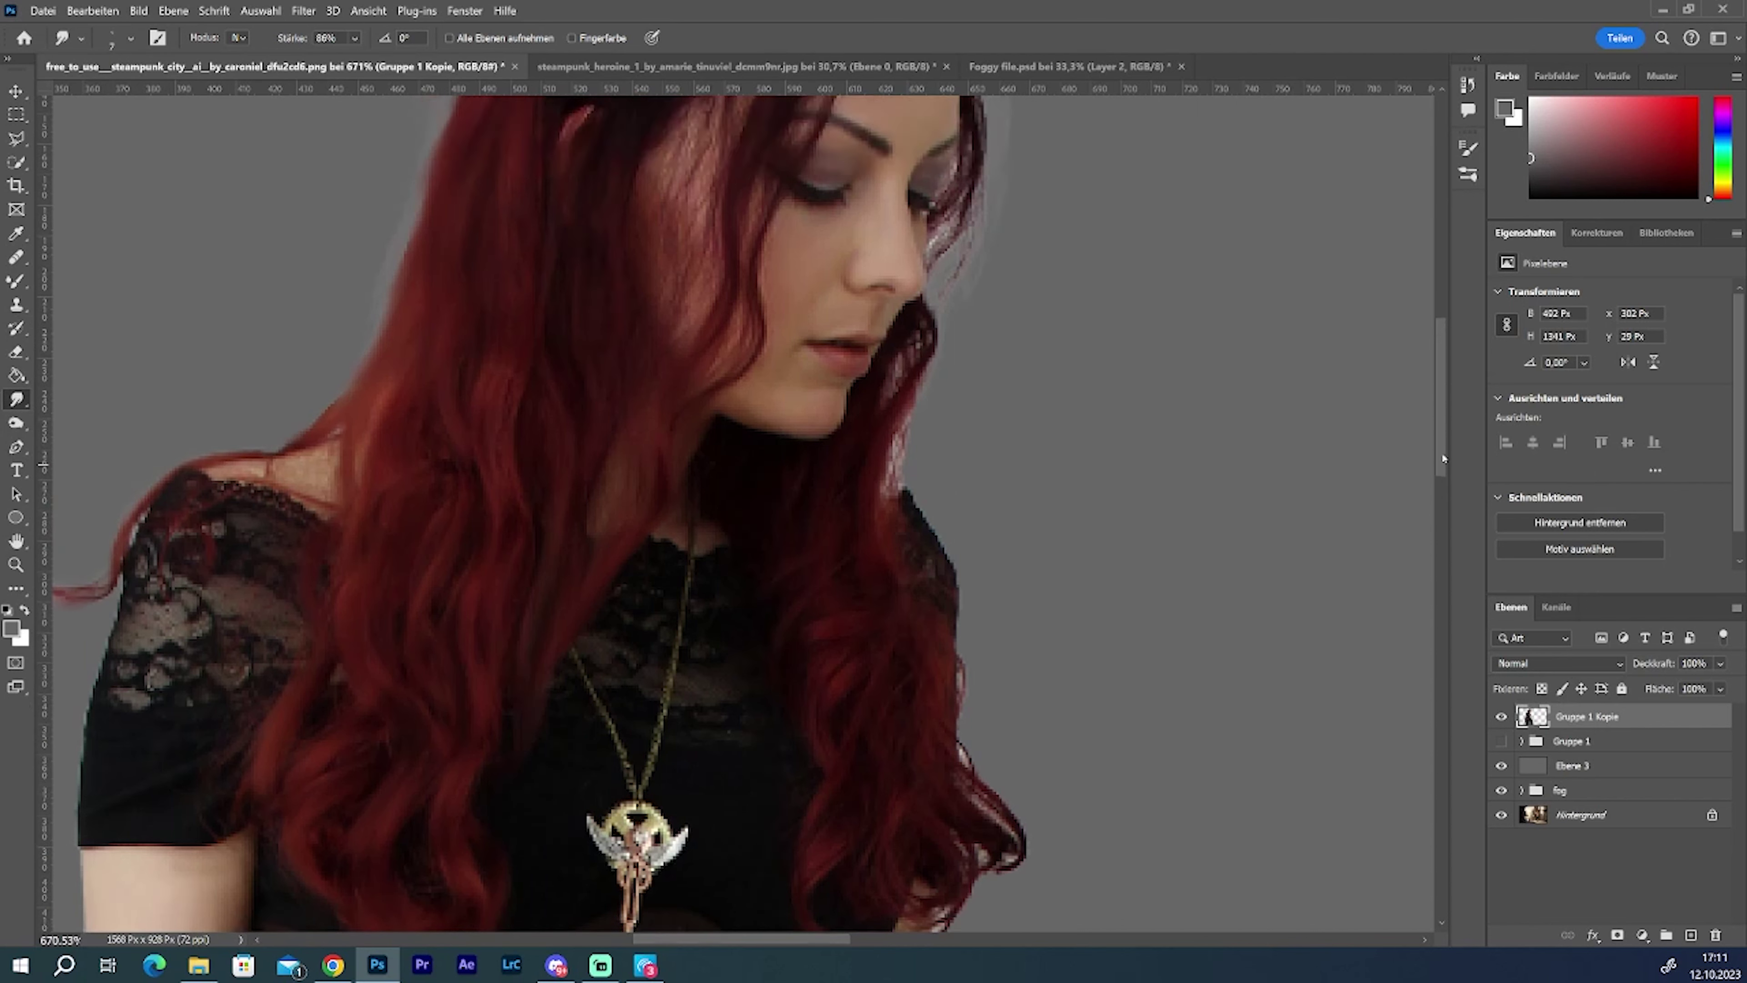
{"action": "scroll", "coordinate": [949, 413], "scroll_direction": "up", "scroll_amount": 7}
Step: Smudge the stray hair wisps beside the face and soften the hair curl's dark outline
{"action": "left_click_drag", "start_coordinate": [977, 568], "coordinate": [977, 552]}
{"action": "scroll", "coordinate": [936, 413], "scroll_direction": "down", "scroll_amount": 6}
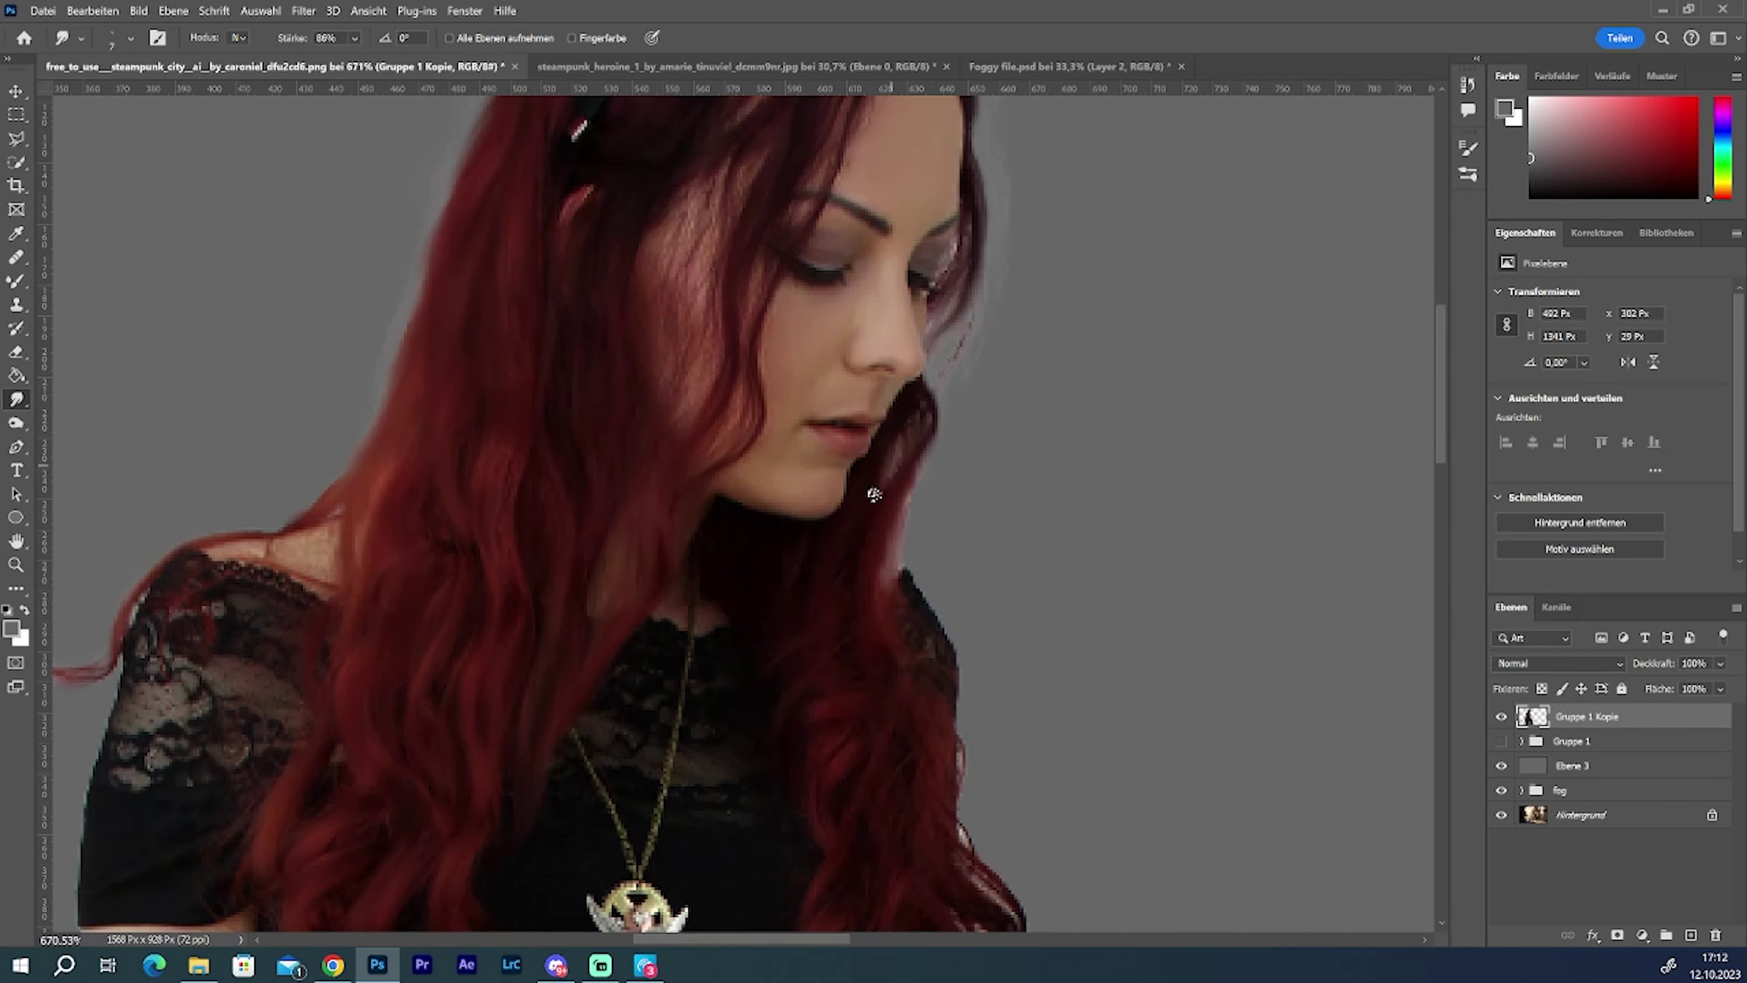
{"action": "scroll", "coordinate": [784, 683], "scroll_direction": "down", "scroll_amount": 4}
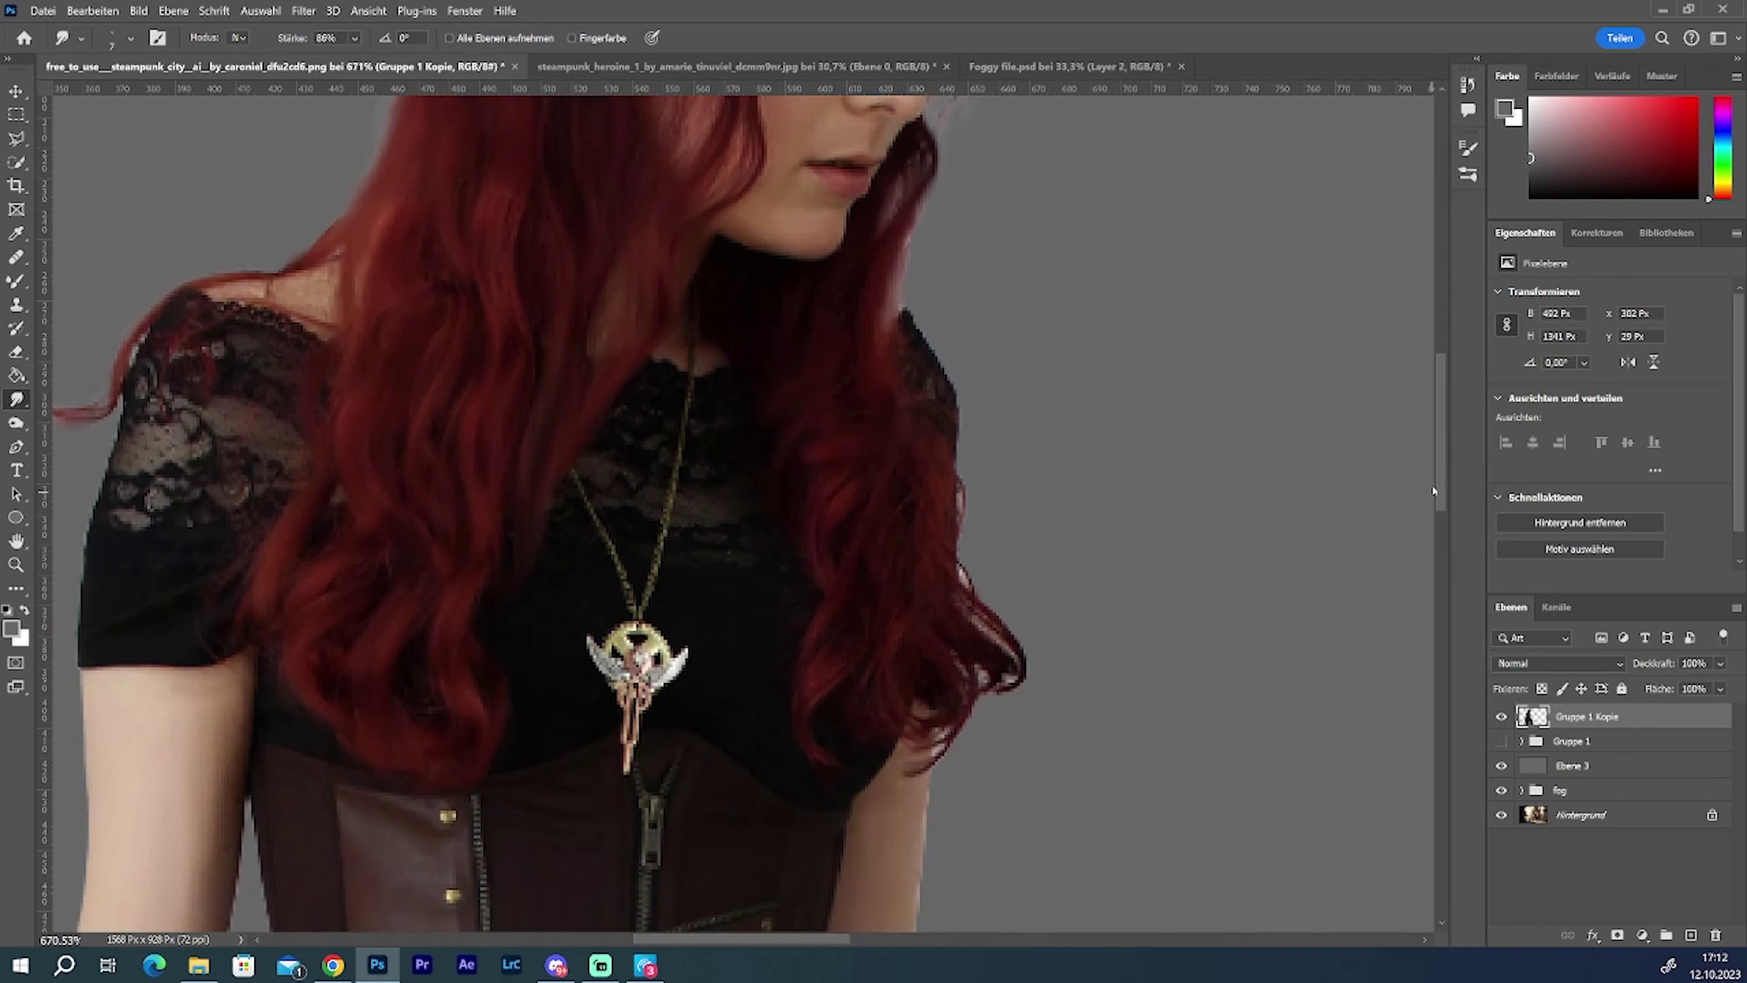
{"action": "left_click_drag", "start_coordinate": [976, 641], "coordinate": [1001, 694]}
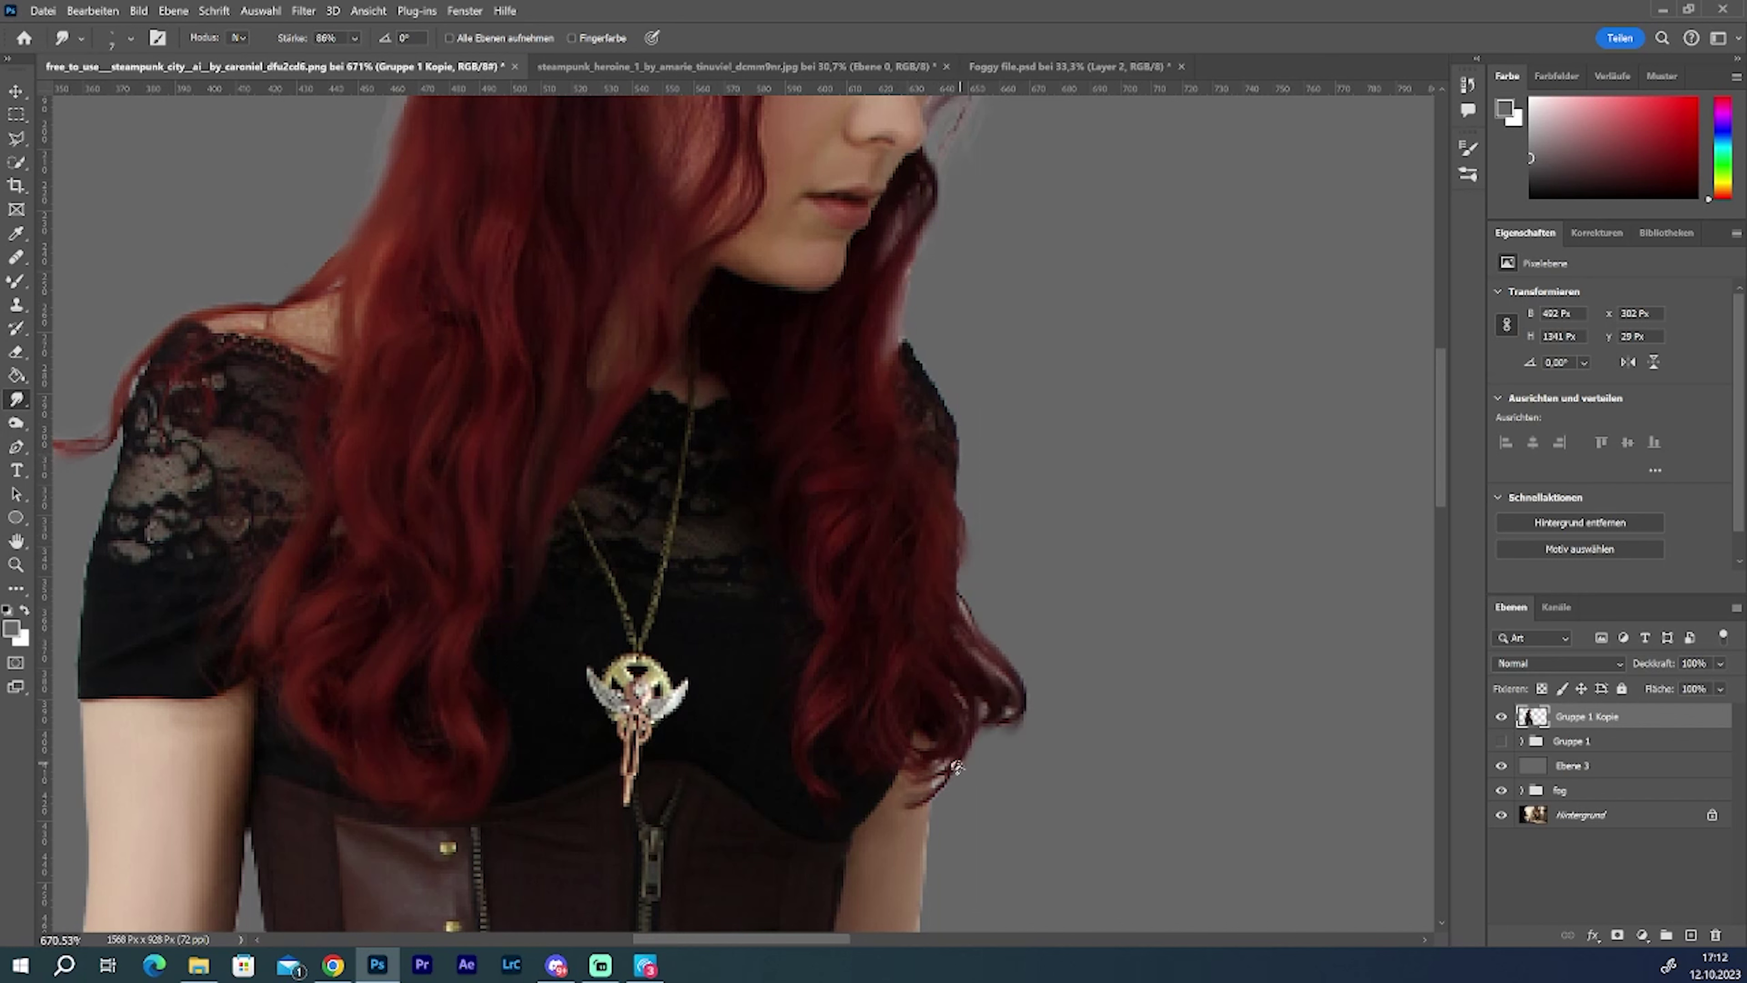
{"action": "key", "text": "bracketright"}
{"action": "key", "text": "bracketright"}
{"action": "key", "text": "bracketright"}
{"action": "key", "text": "bracketright"}
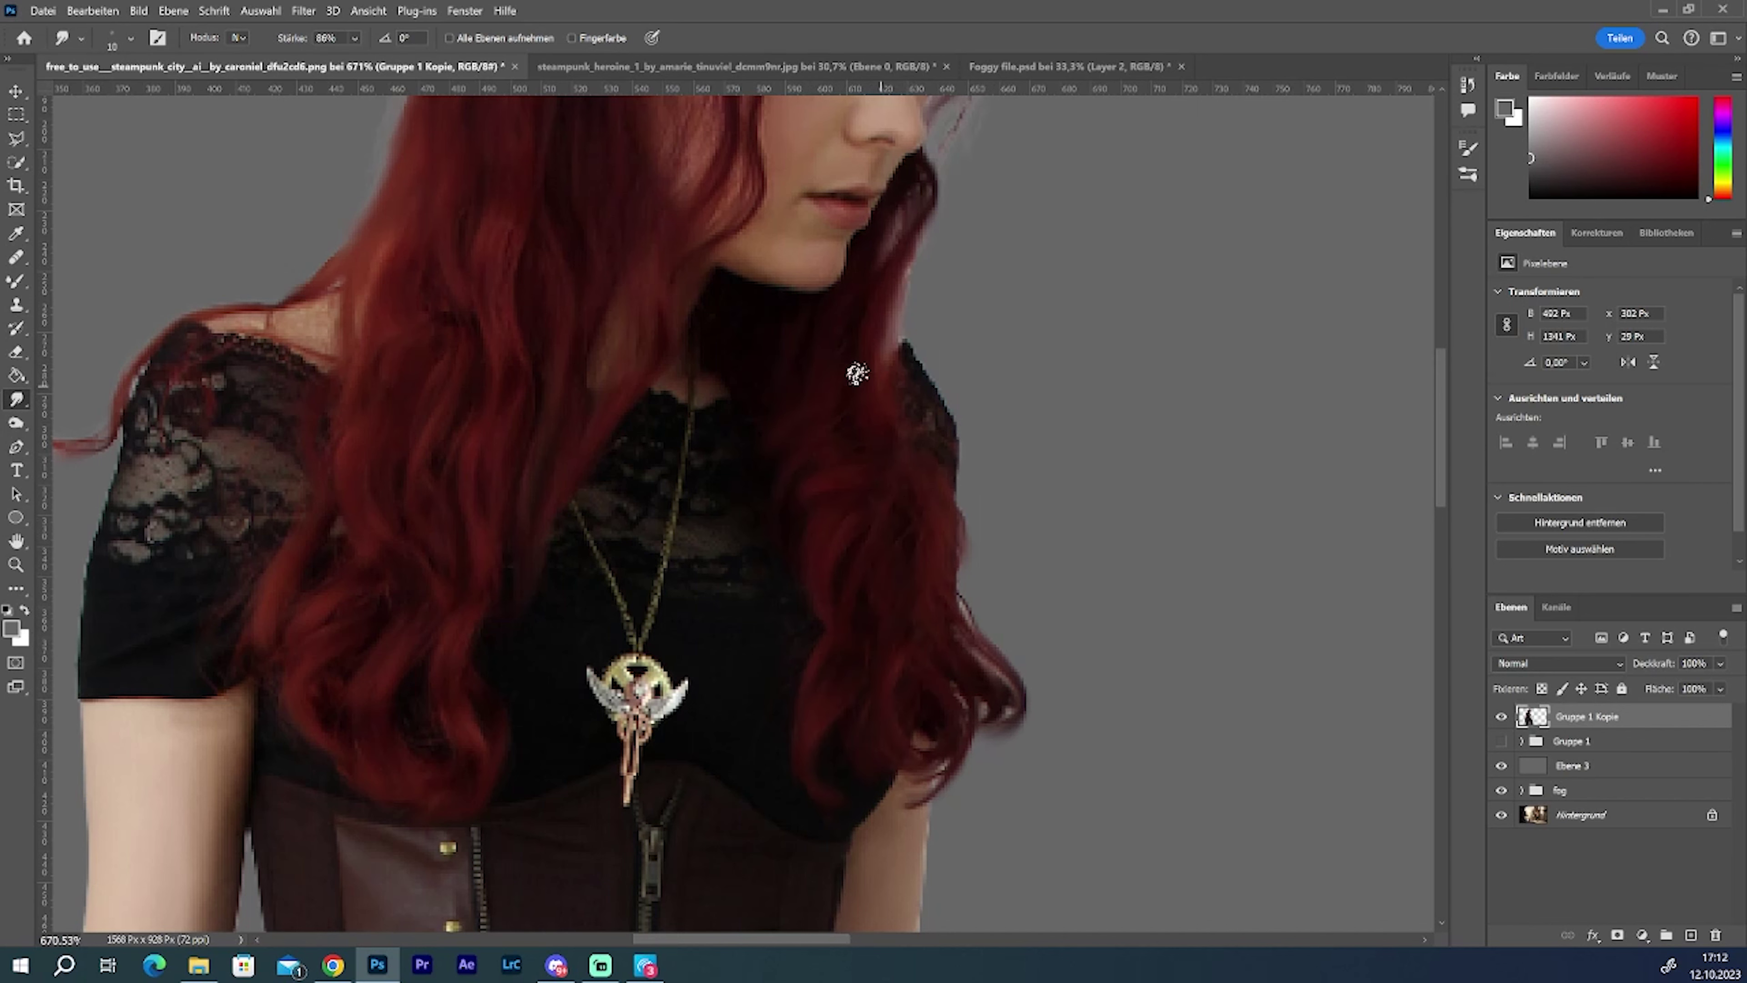
{"action": "scroll", "coordinate": [721, 401], "scroll_direction": "up", "scroll_amount": 5}
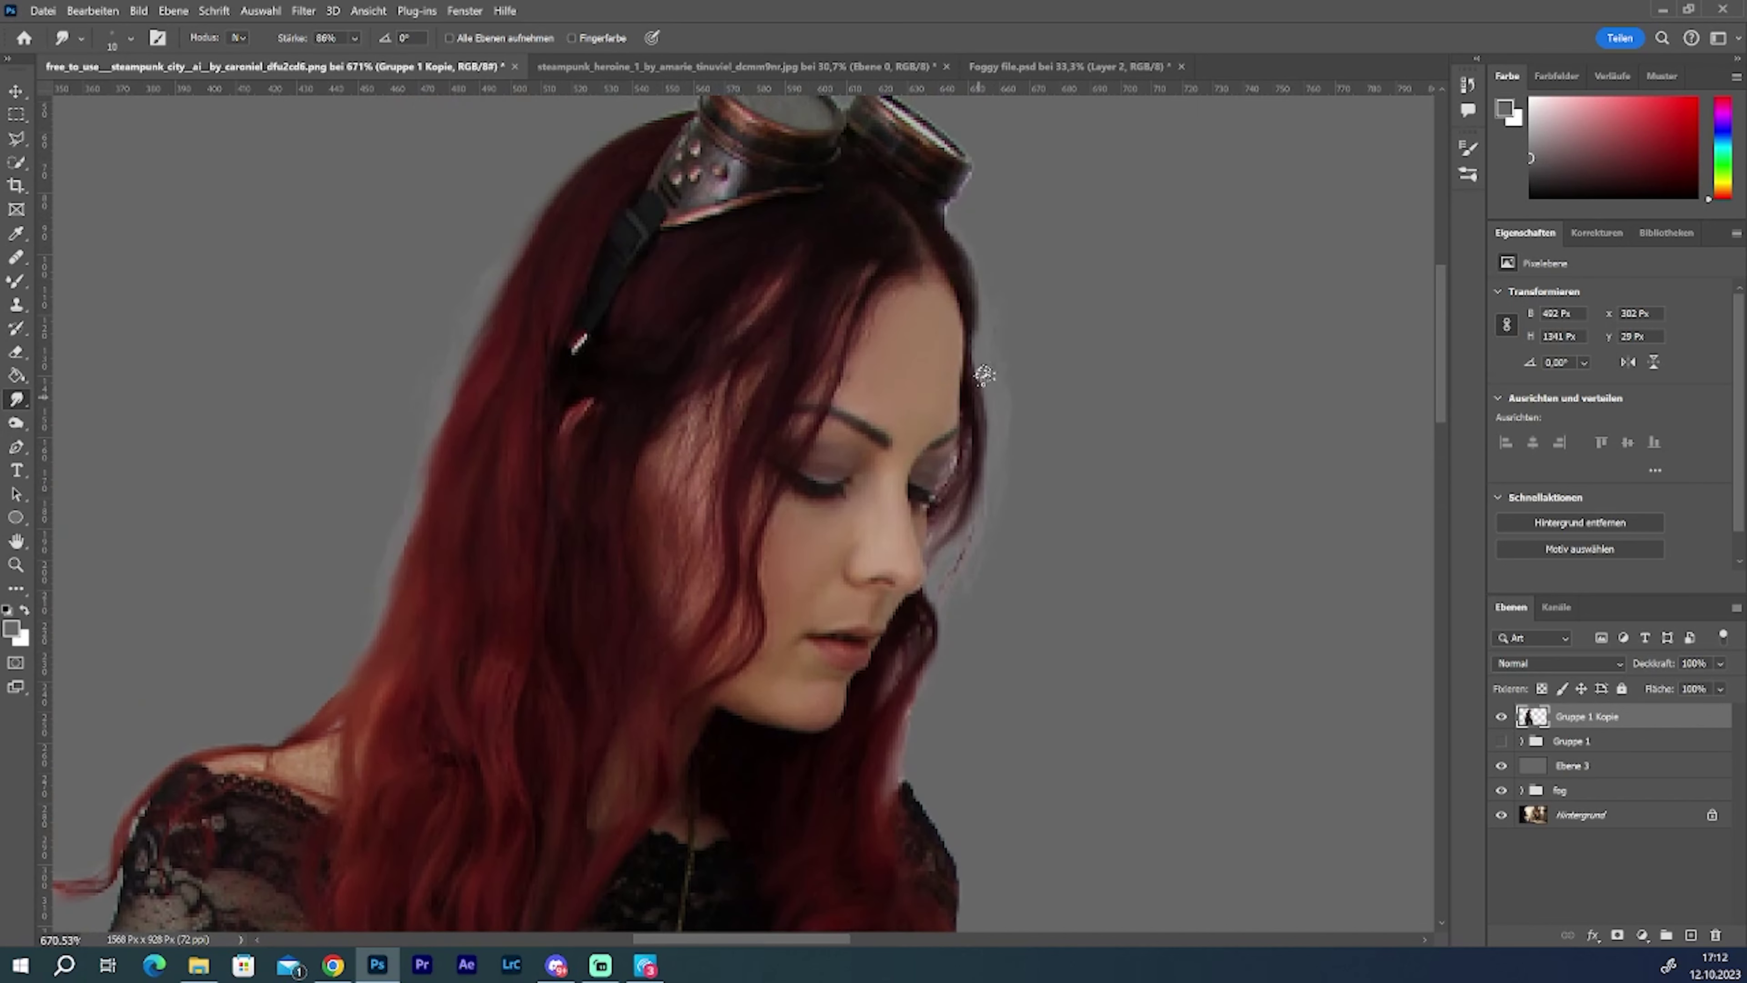
Step: Hide the grey backing layer Ebene 3 and make it the active layer
{"action": "left_click", "coordinate": [1502, 766]}
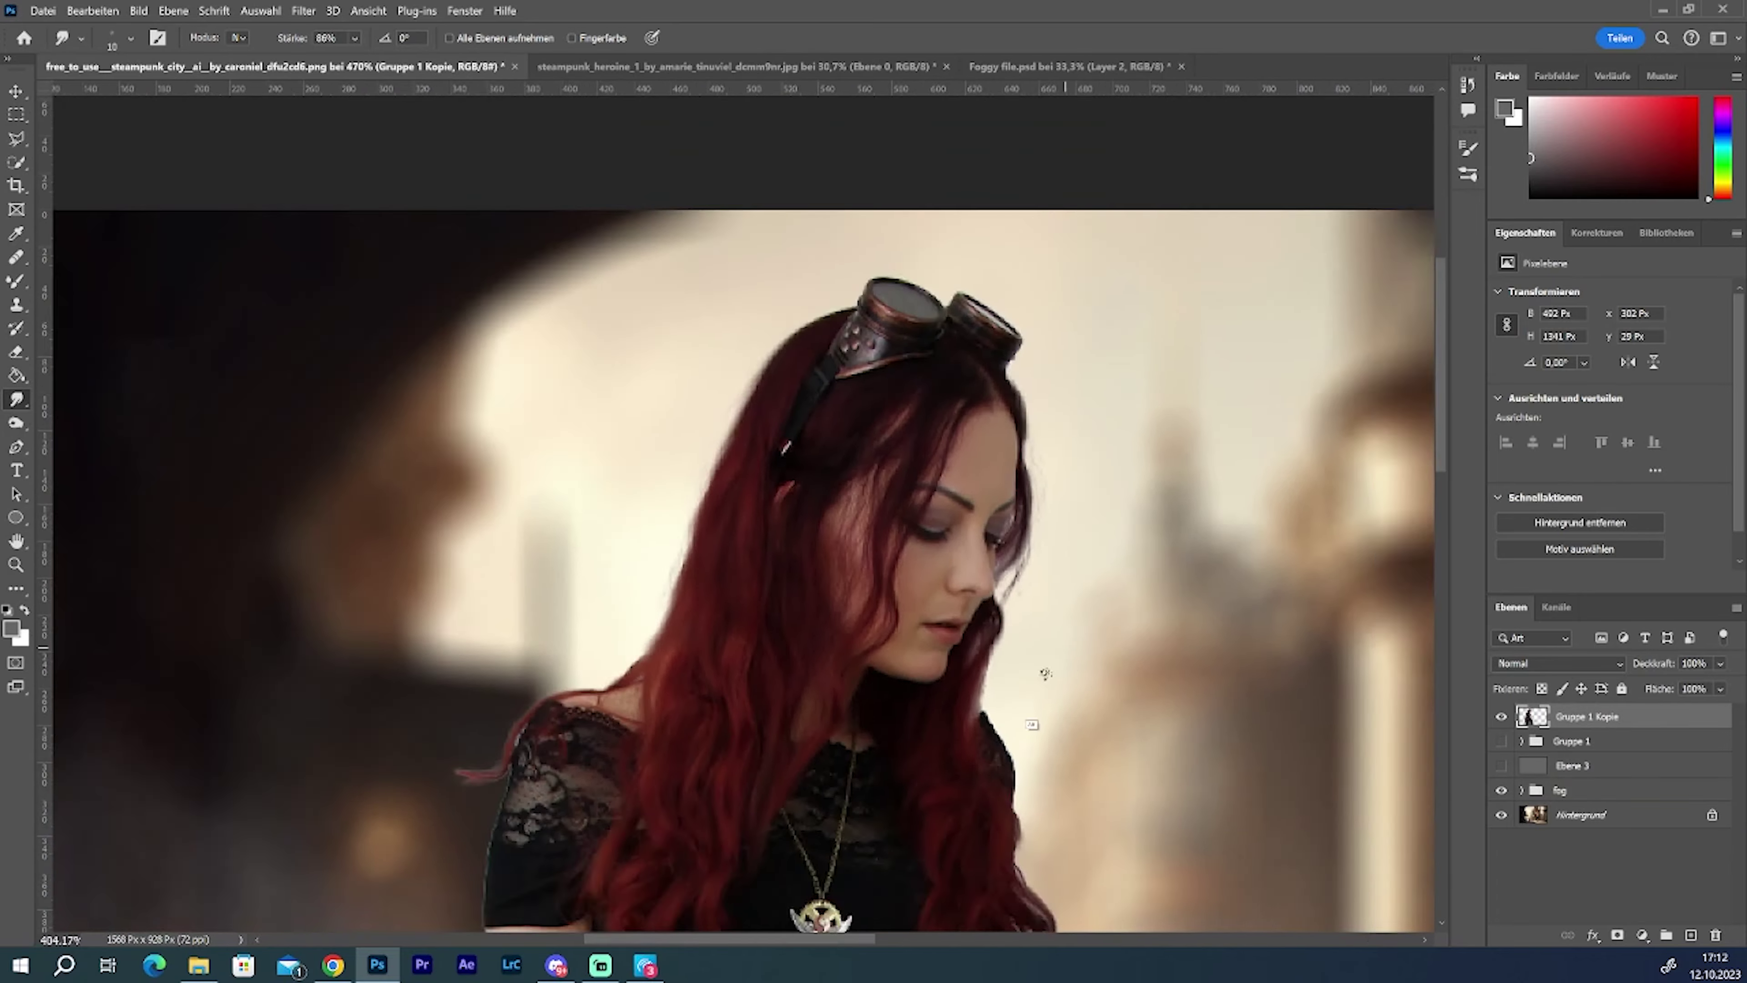
{"action": "scroll", "coordinate": [645, 759], "scroll_direction": "down", "scroll_amount": 5}
{"action": "scroll", "coordinate": [645, 759], "scroll_direction": "up", "scroll_amount": 5}
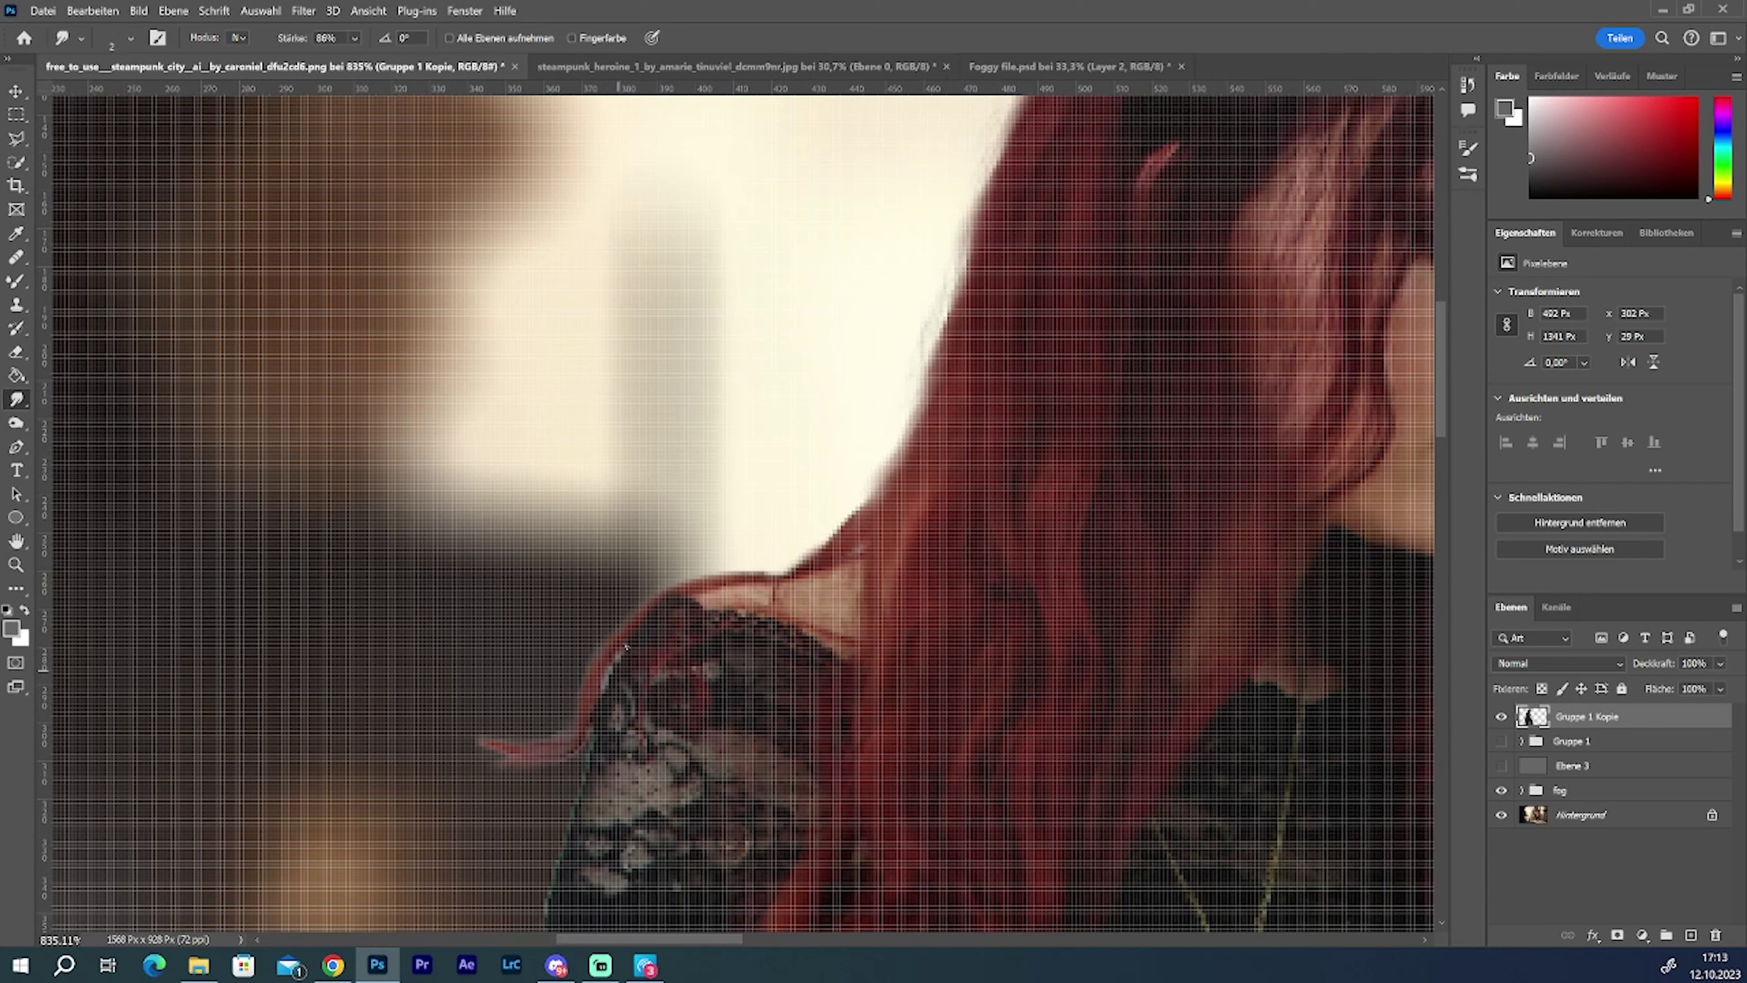
{"action": "scroll", "coordinate": [810, 759], "scroll_direction": "down", "scroll_amount": 6}
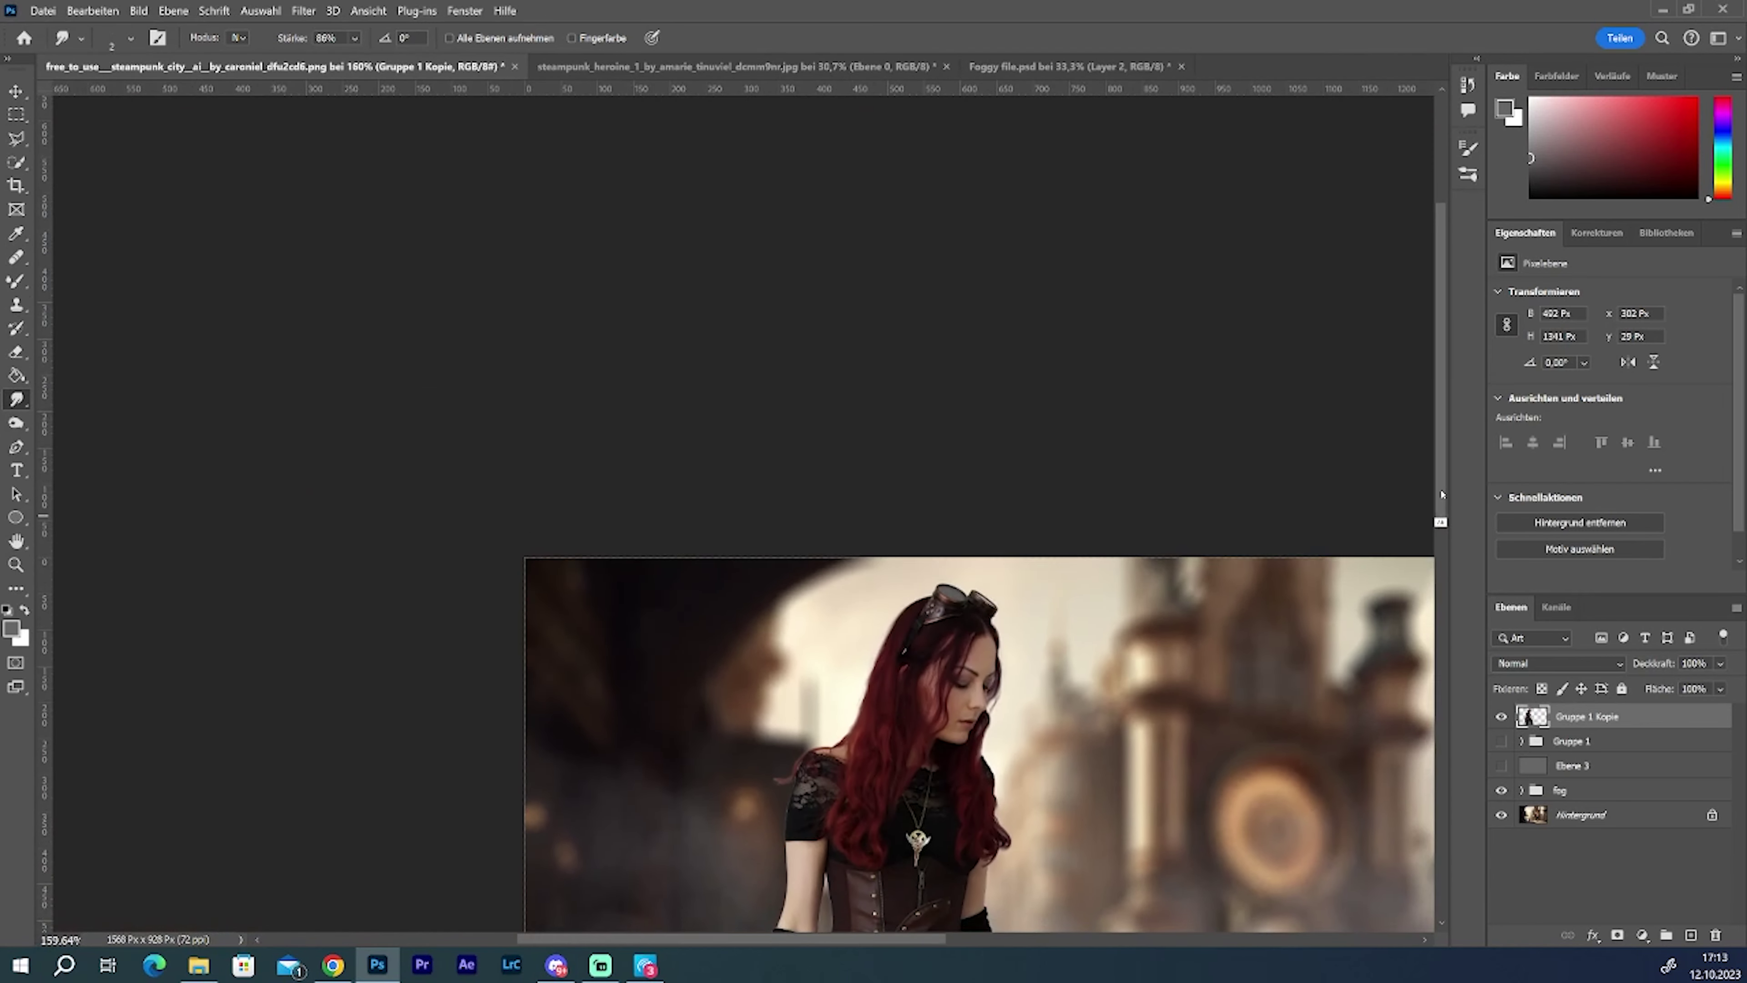
{"action": "left_click_drag", "start_coordinate": [831, 939], "coordinate": [953, 915]}
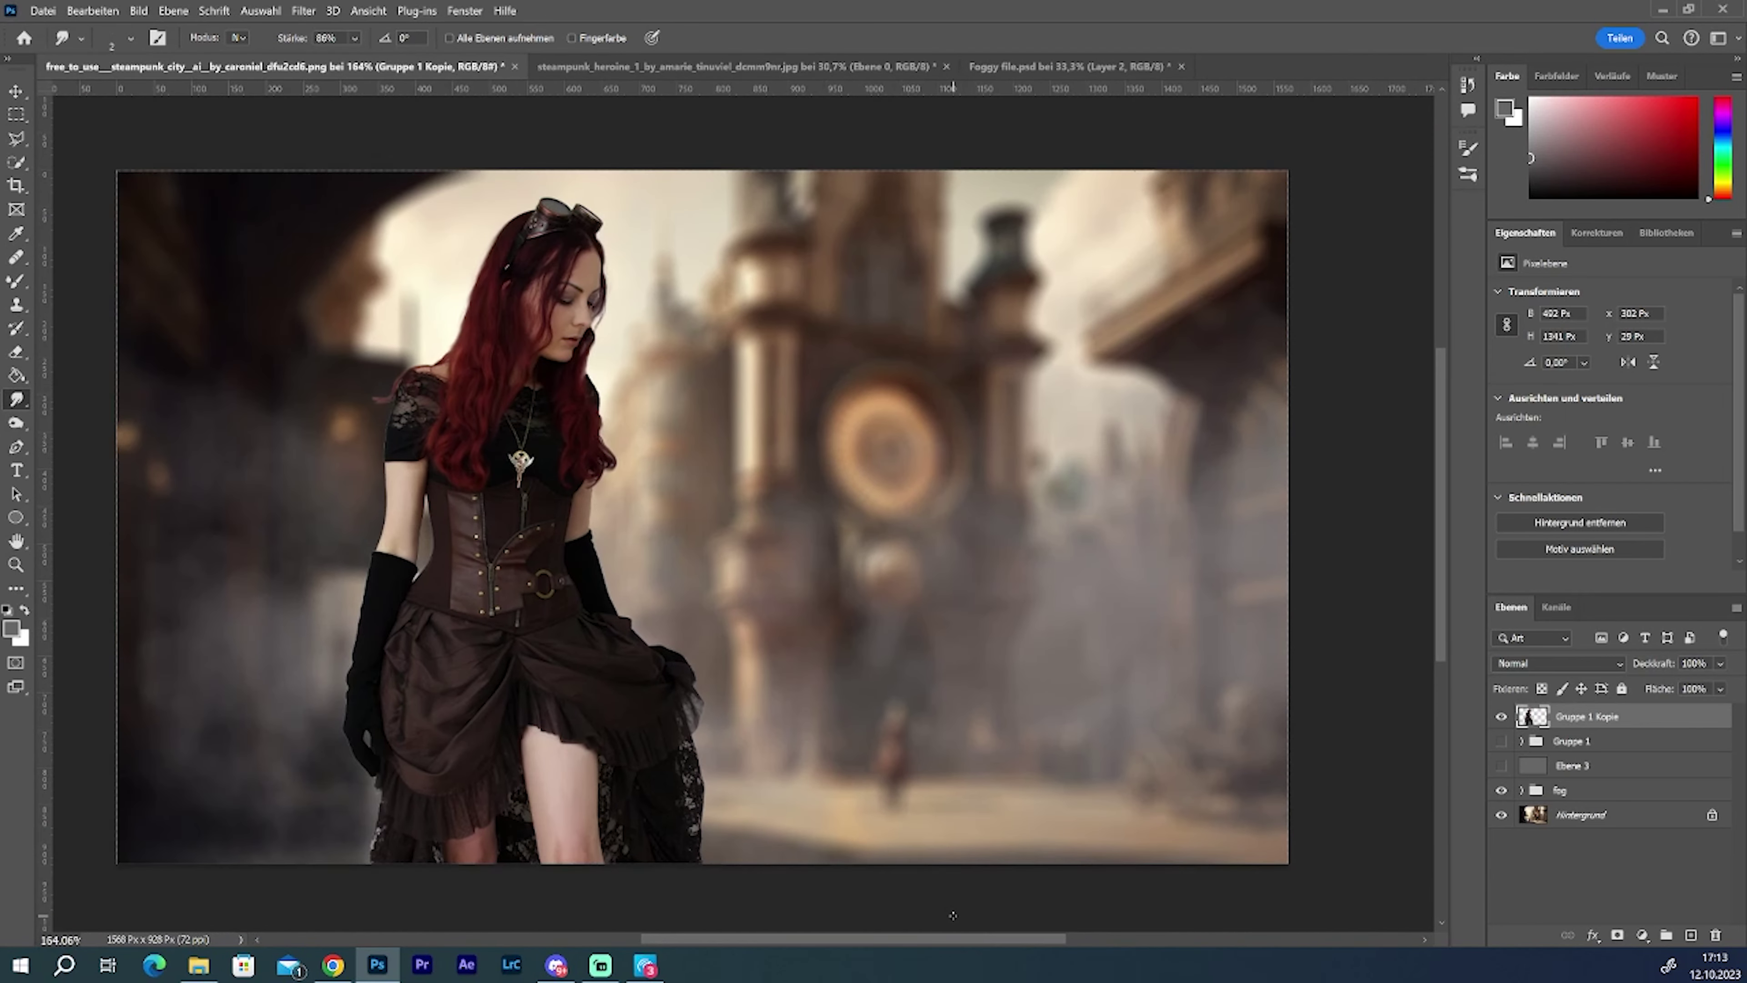
{"action": "left_click", "coordinate": [1644, 767]}
Step: Add new layer Ebene 4 and sample a cream foreground colour from the image
{"action": "key", "text": "ctrl+shift+alt+n"}
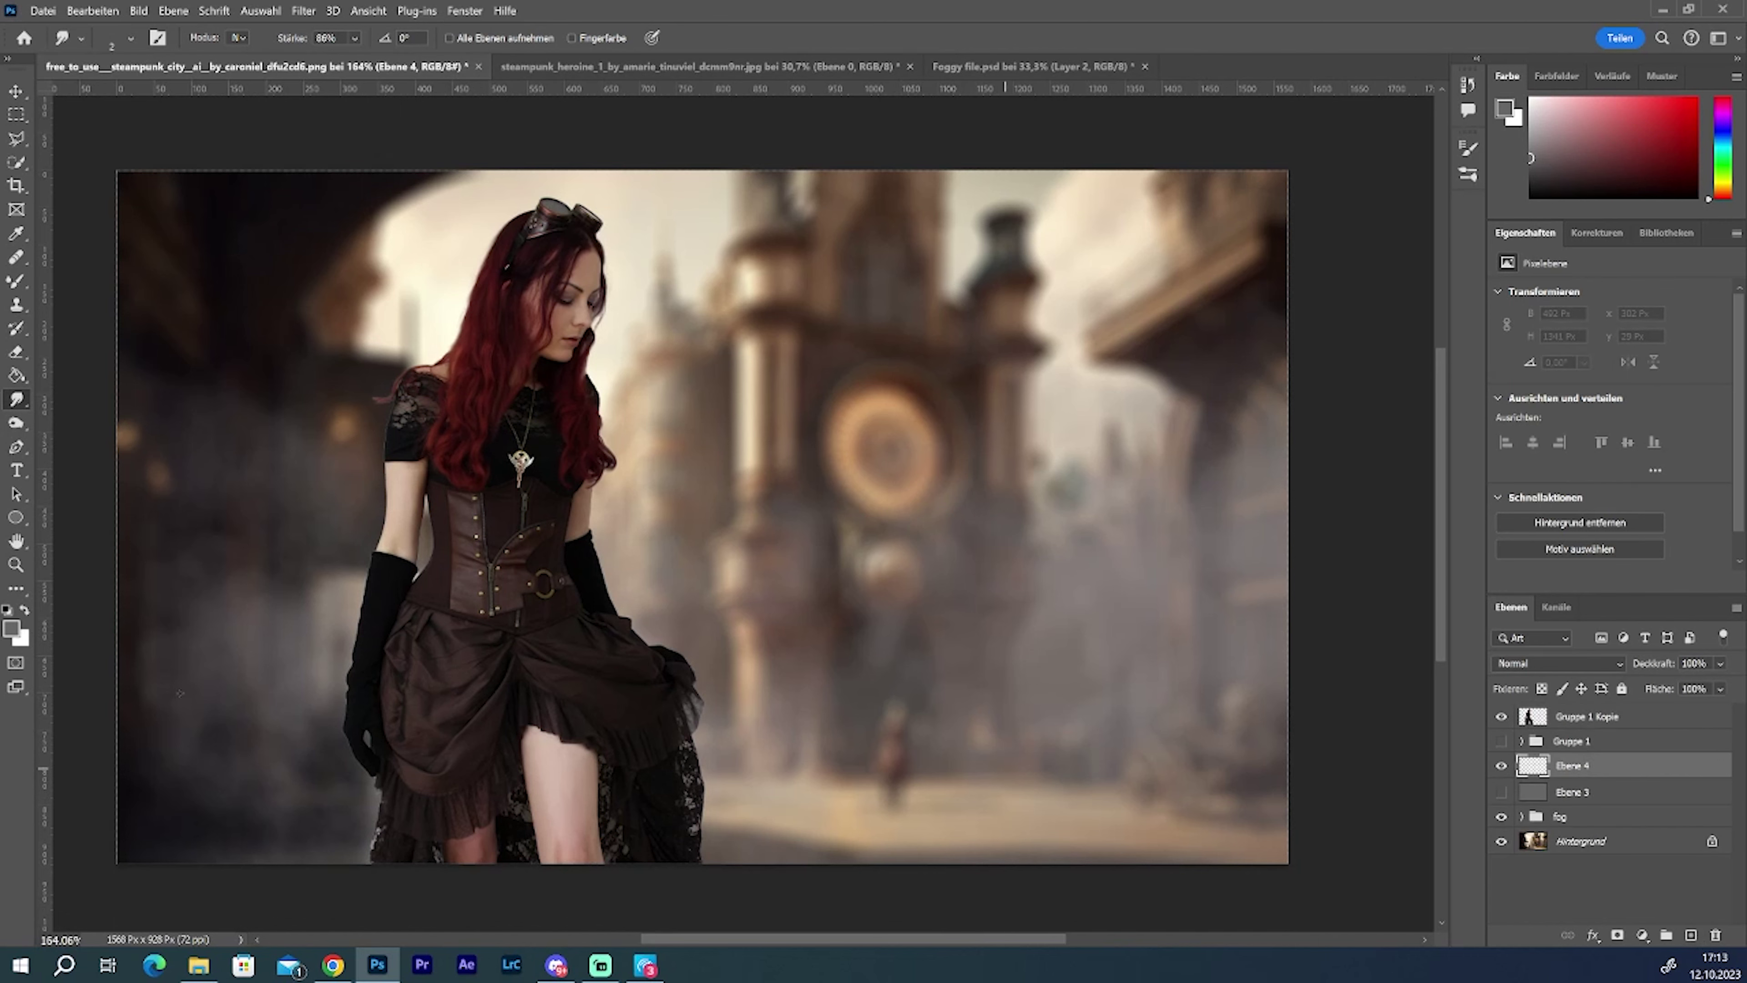
{"action": "left_click", "coordinate": [12, 628]}
{"action": "left_click", "coordinate": [634, 276]}
{"action": "key", "text": "Return"}
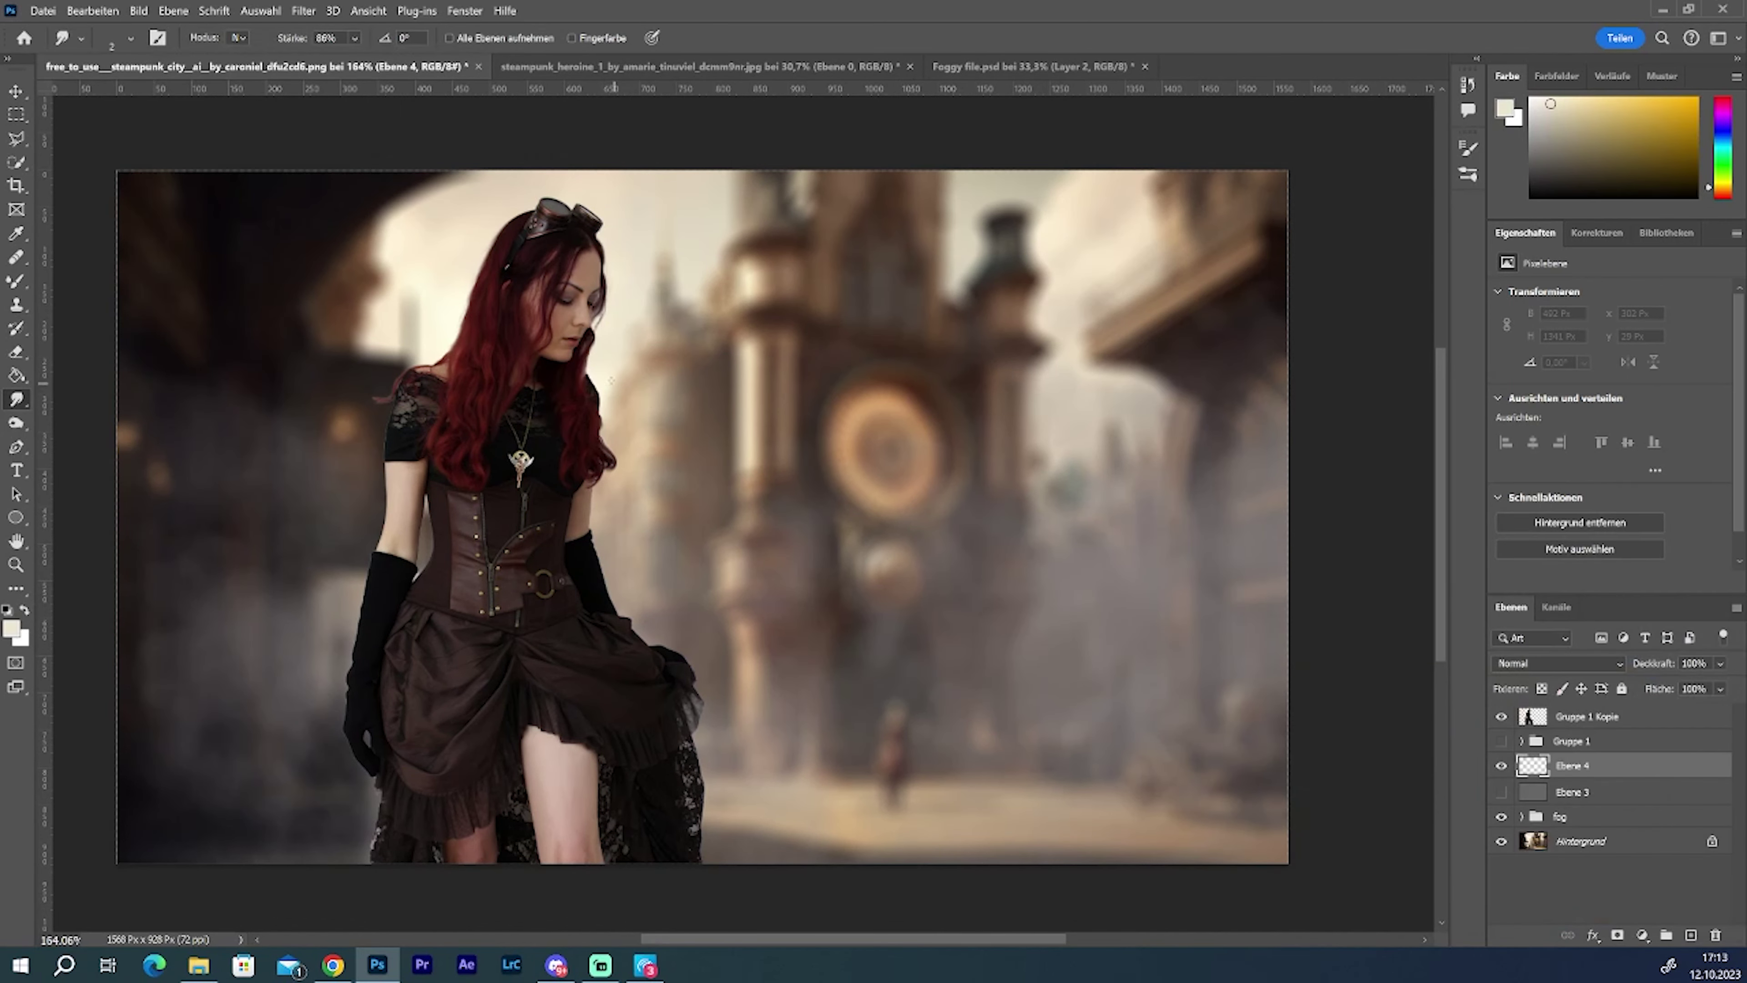
Step: Paint a huge soft cream haze over the scene, blended Aufhellen at 73% opacity
{"action": "key", "text": "b"}
{"action": "key", "text": "bracketright"}
{"action": "key", "text": "bracketright"}
{"action": "key", "text": "bracketright"}
{"action": "key", "text": "bracketright"}
{"action": "key", "text": "bracketright"}
{"action": "key", "text": "bracketright"}
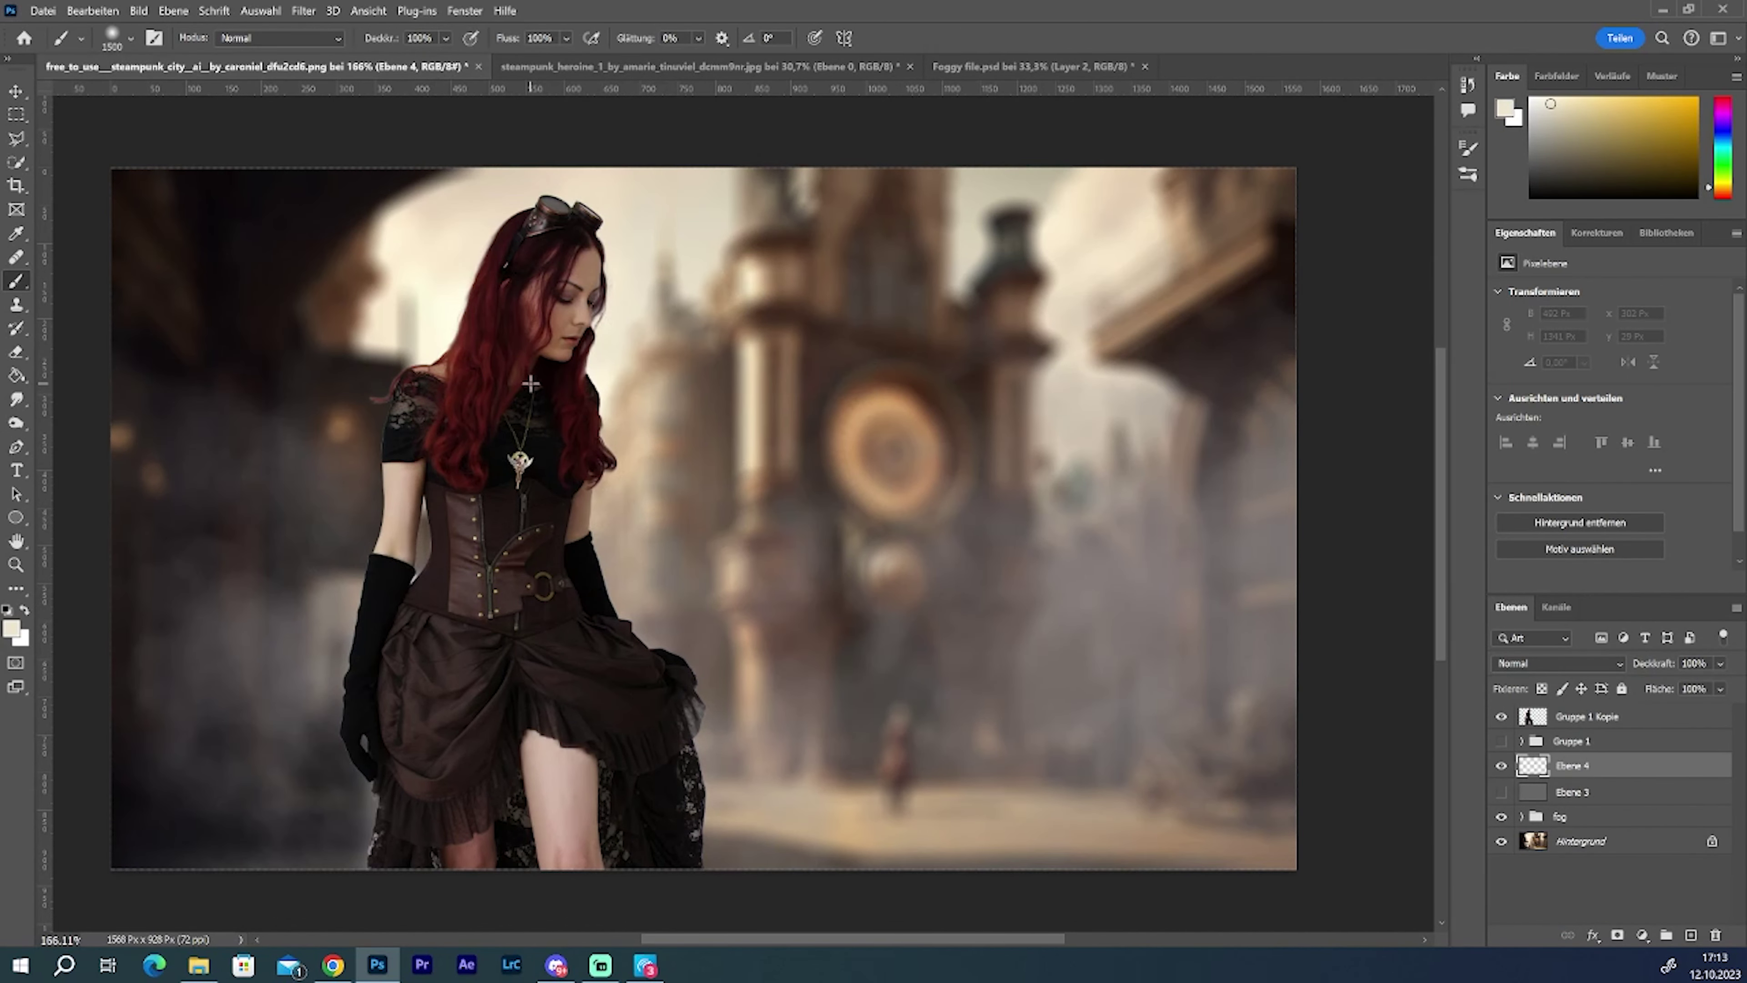
{"action": "key", "text": "bracketleft"}
{"action": "key", "text": "bracketleft"}
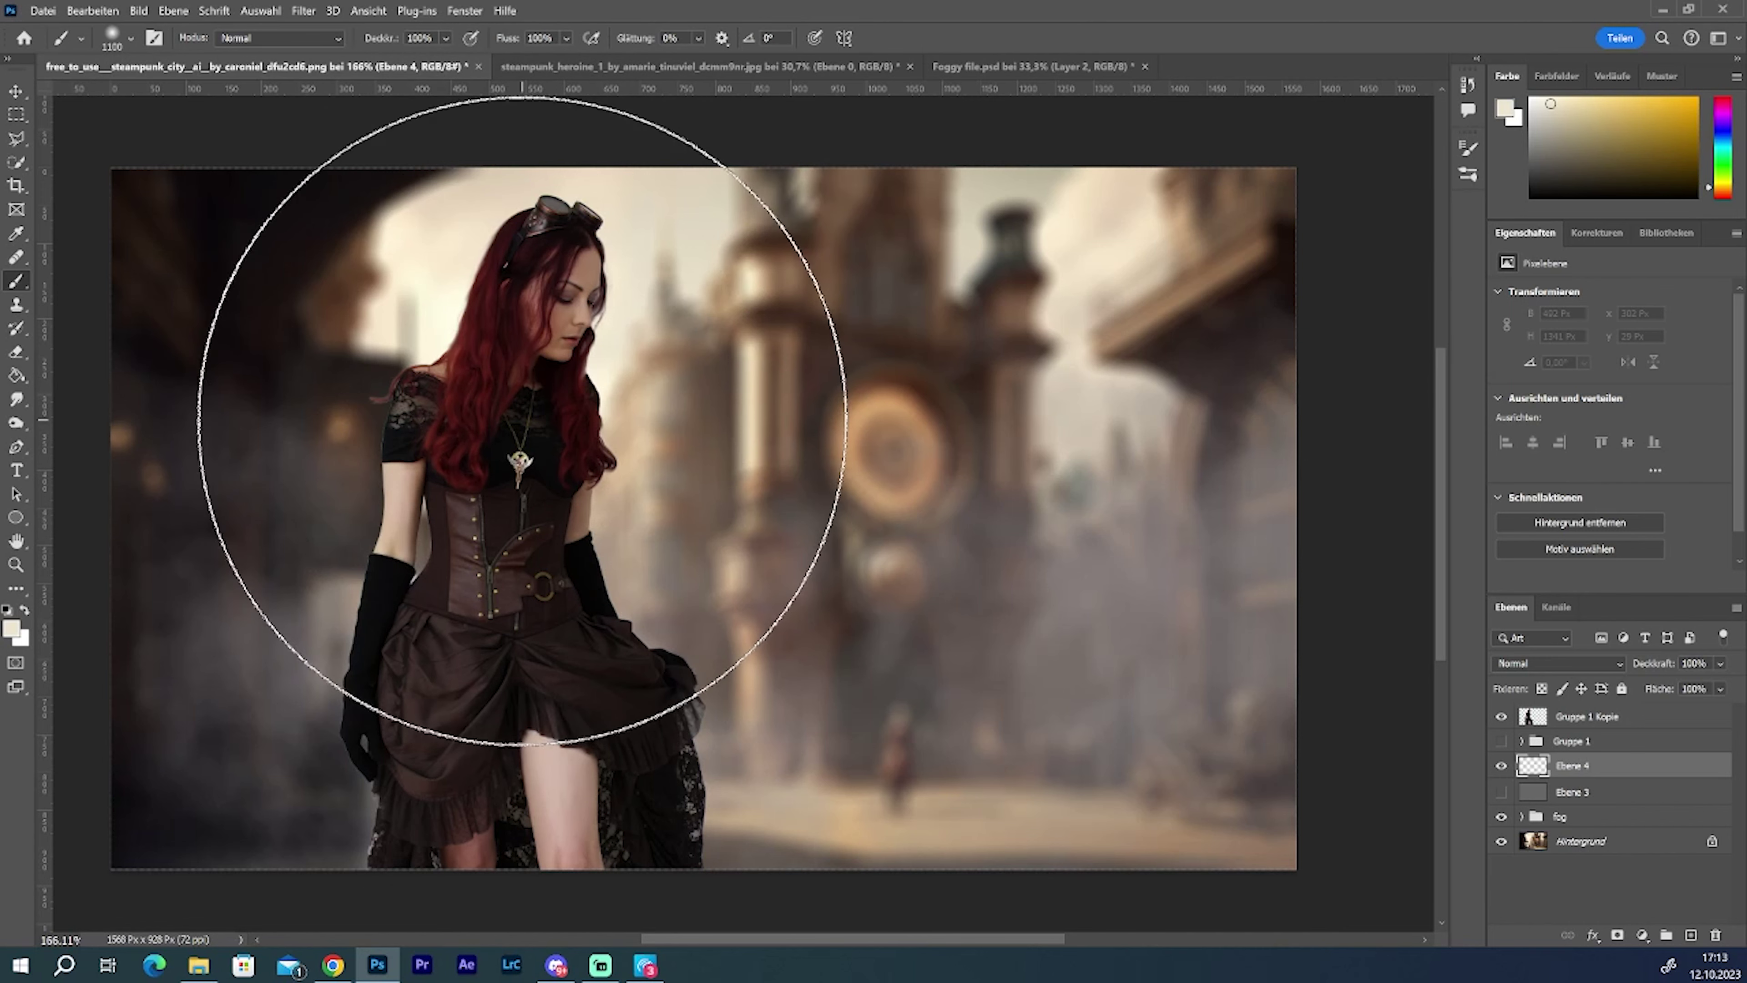
{"action": "left_click_drag", "start_coordinate": [573, 363], "coordinate": [501, 475]}
{"action": "left_click", "coordinate": [1558, 663]}
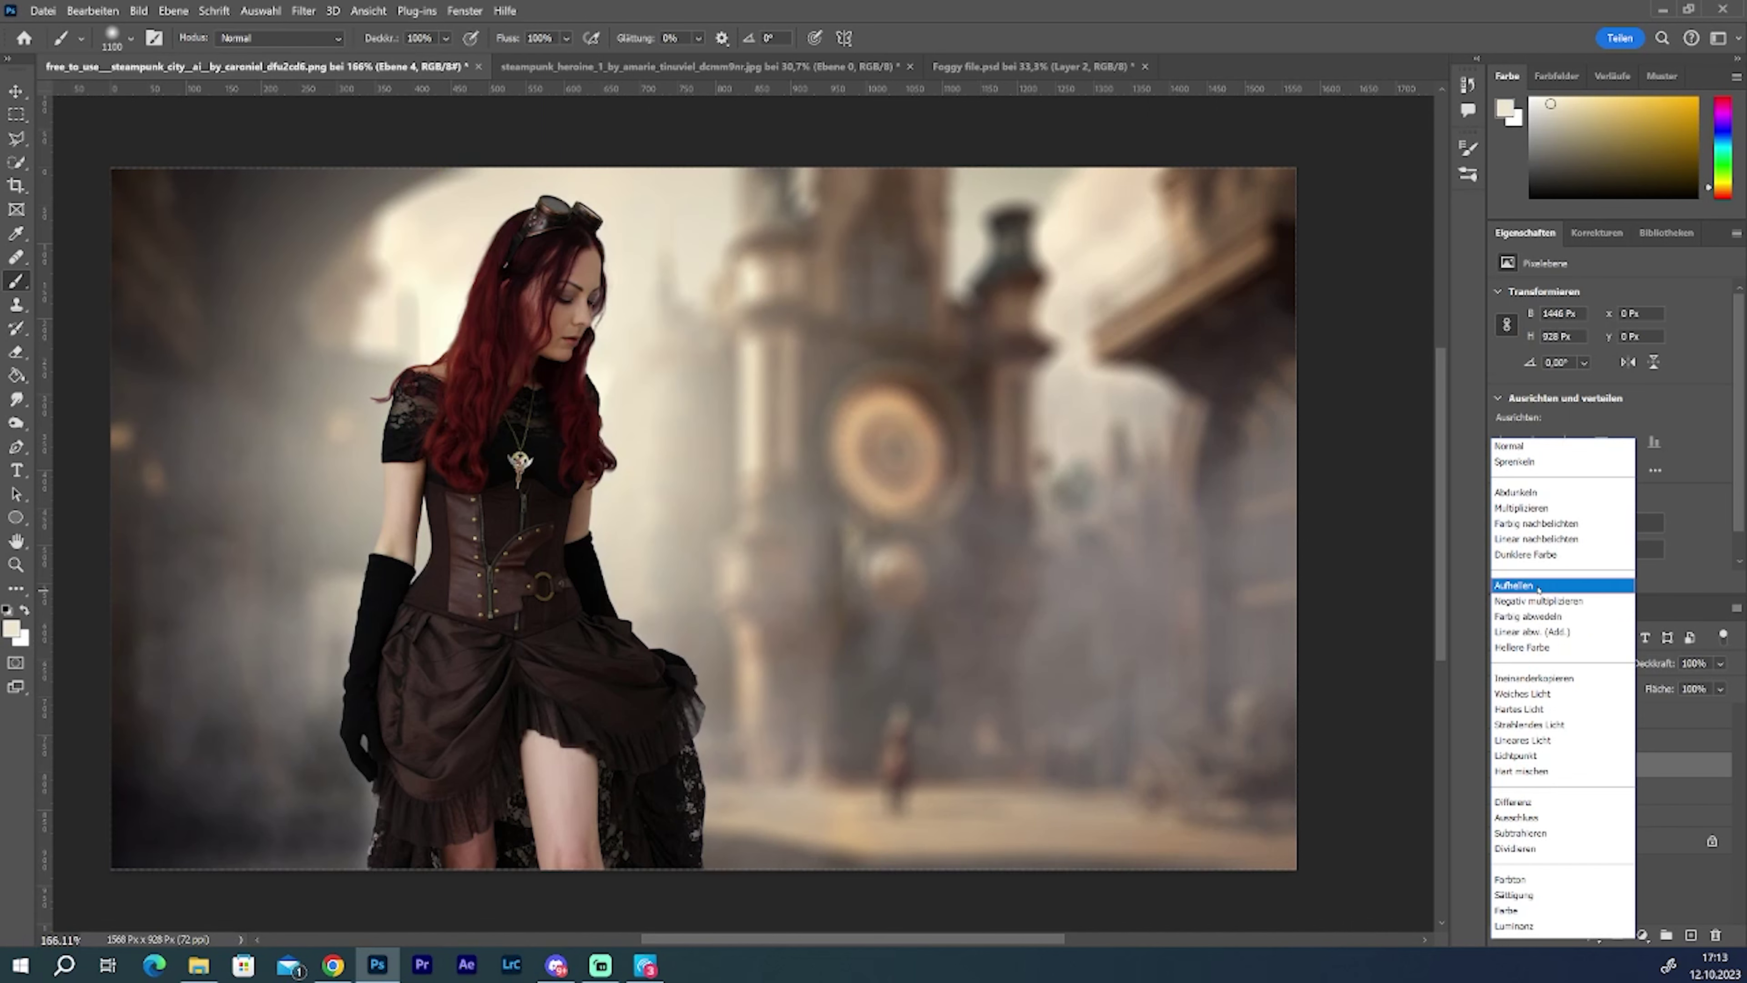
{"action": "left_click", "coordinate": [1517, 584]}
{"action": "mouse_move", "coordinate": [1660, 671]}
{"action": "left_mouse_down"}
{"action": "mouse_move", "coordinate": [1641, 673]}
{"action": "mouse_move", "coordinate": [1657, 664]}
{"action": "left_mouse_up"}
Step: Add a cream Schatten nach innen effect in Aufhellen mode to Gruppe 1 Kopie
{"action": "left_click", "coordinate": [1673, 719]}
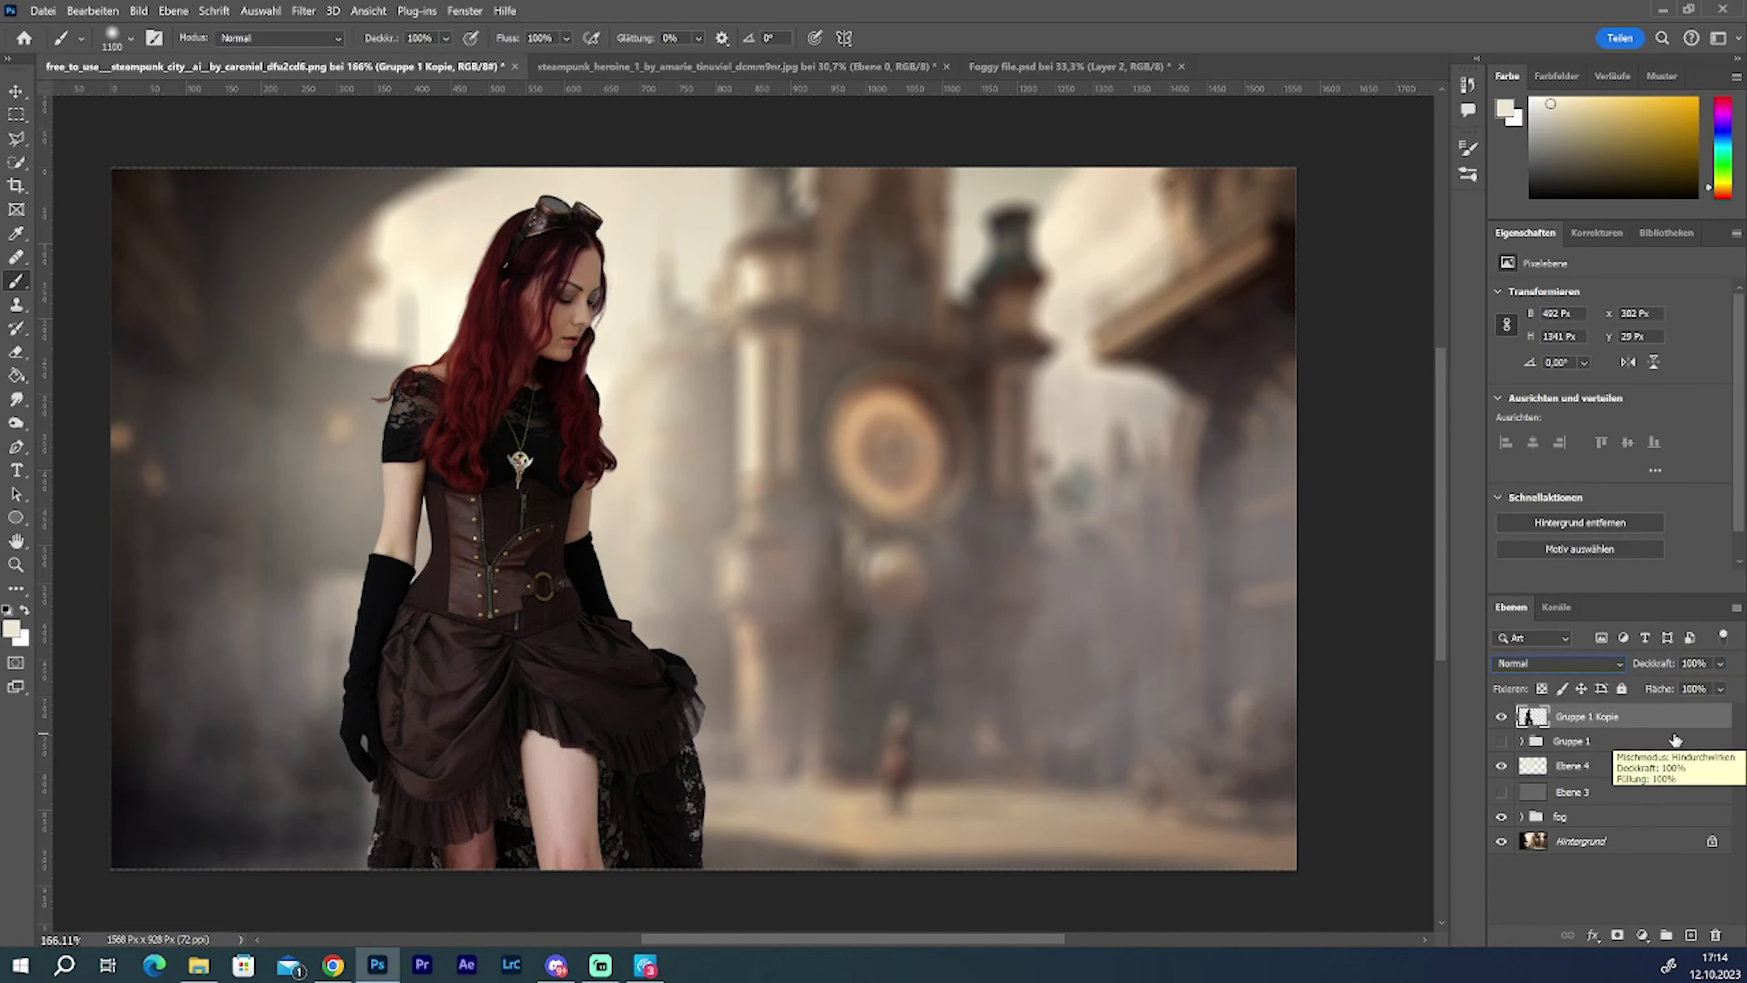
{"action": "left_click", "coordinate": [1592, 935]}
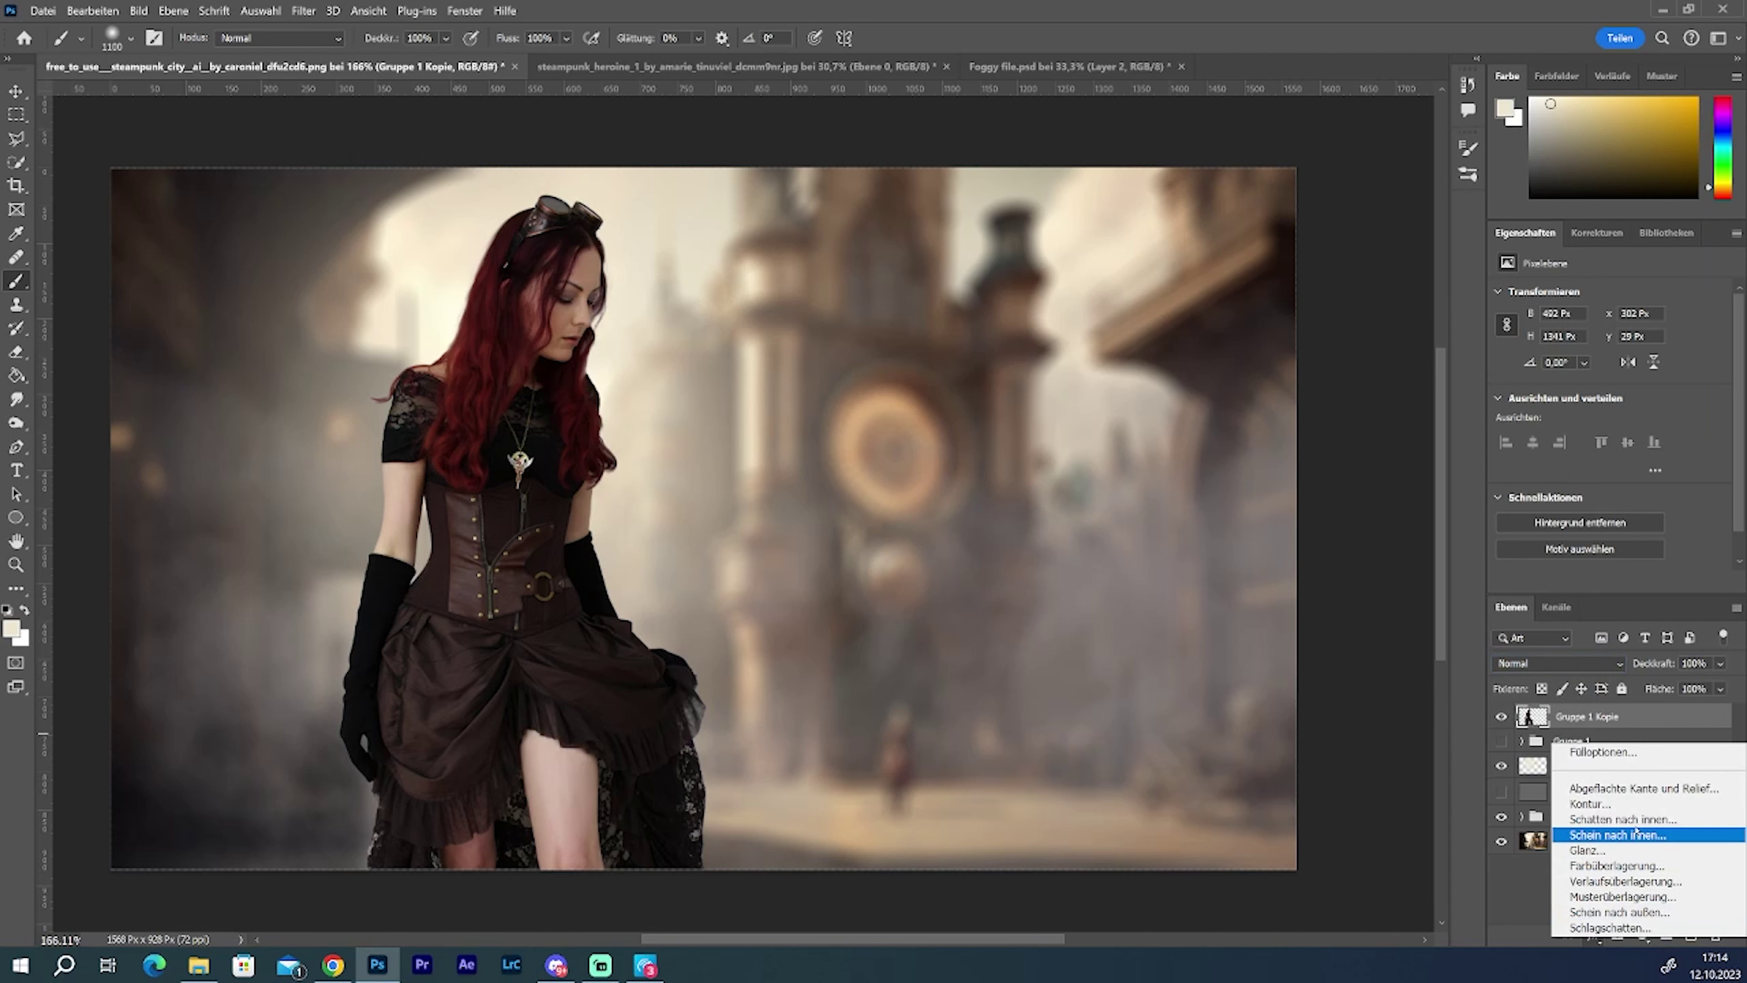
{"action": "left_click", "coordinate": [1624, 818]}
{"action": "left_click", "coordinate": [1438, 405]}
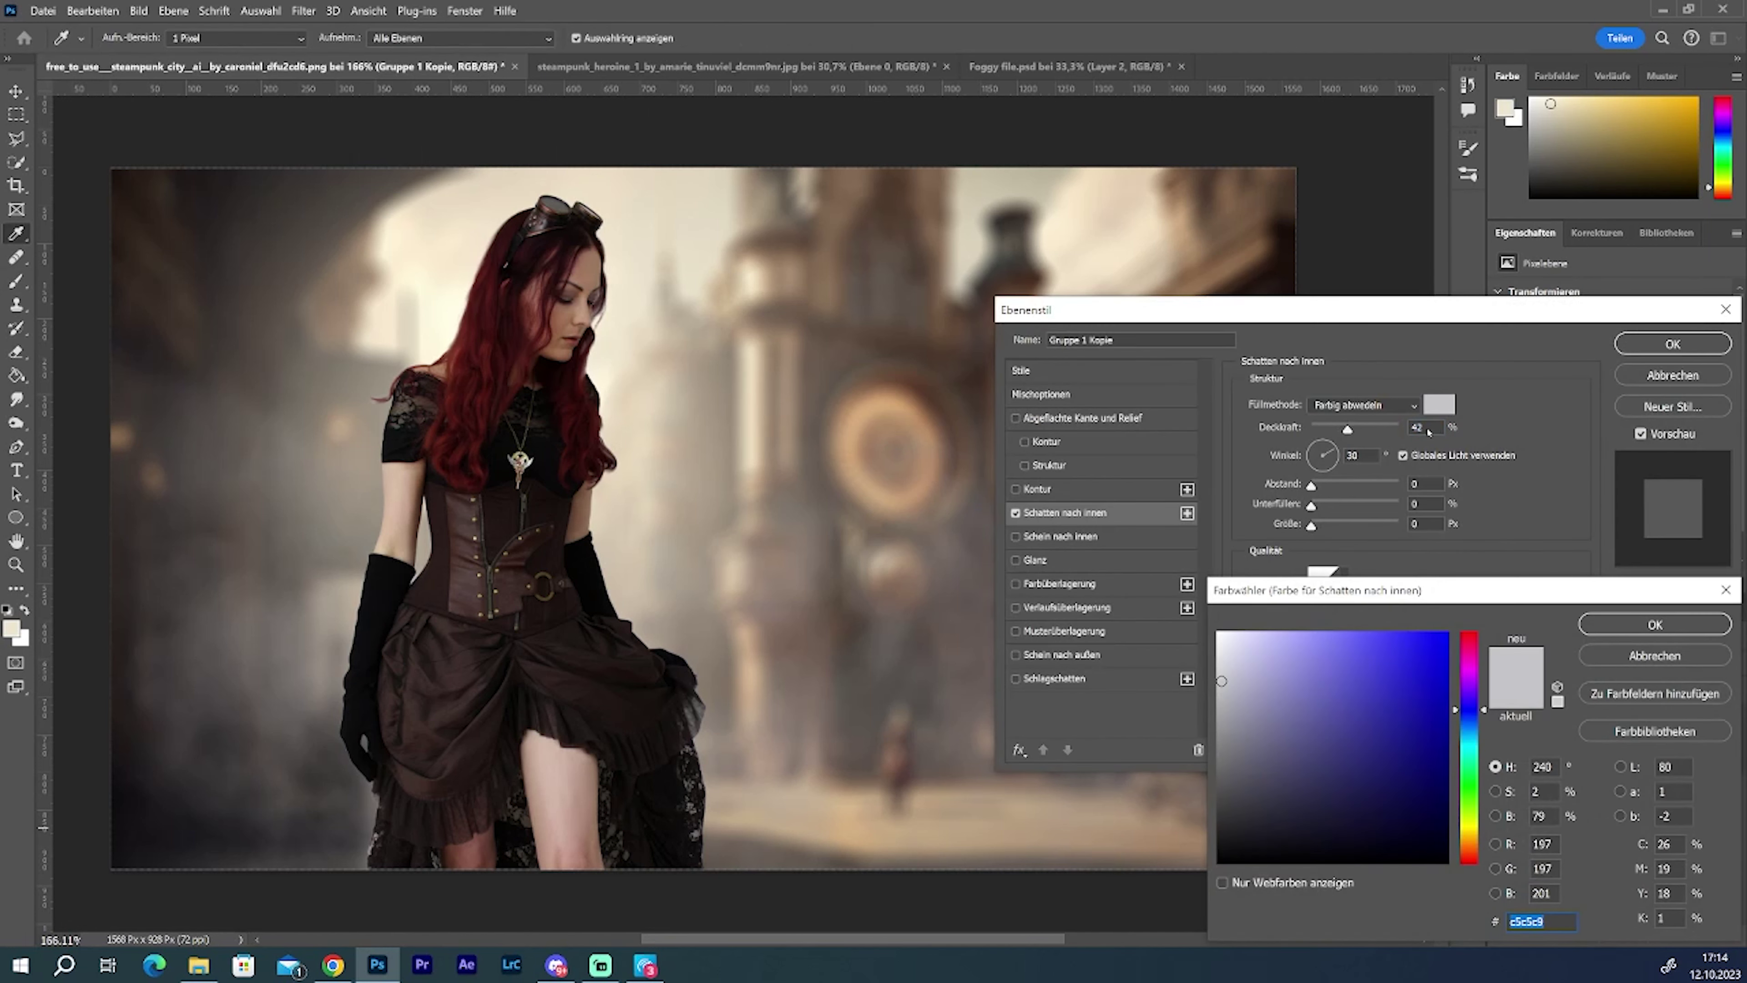
{"action": "left_click", "coordinate": [621, 348]}
{"action": "key", "text": "Return"}
{"action": "left_click", "coordinate": [1361, 404]}
{"action": "left_click", "coordinate": [1342, 533]}
Step: Aim the inner shadow from 90° with 9 px size and 0 px distance
{"action": "left_click_drag", "start_coordinate": [1312, 485], "coordinate": [1316, 526]}
{"action": "left_click_drag", "start_coordinate": [1330, 449], "coordinate": [1324, 443]}
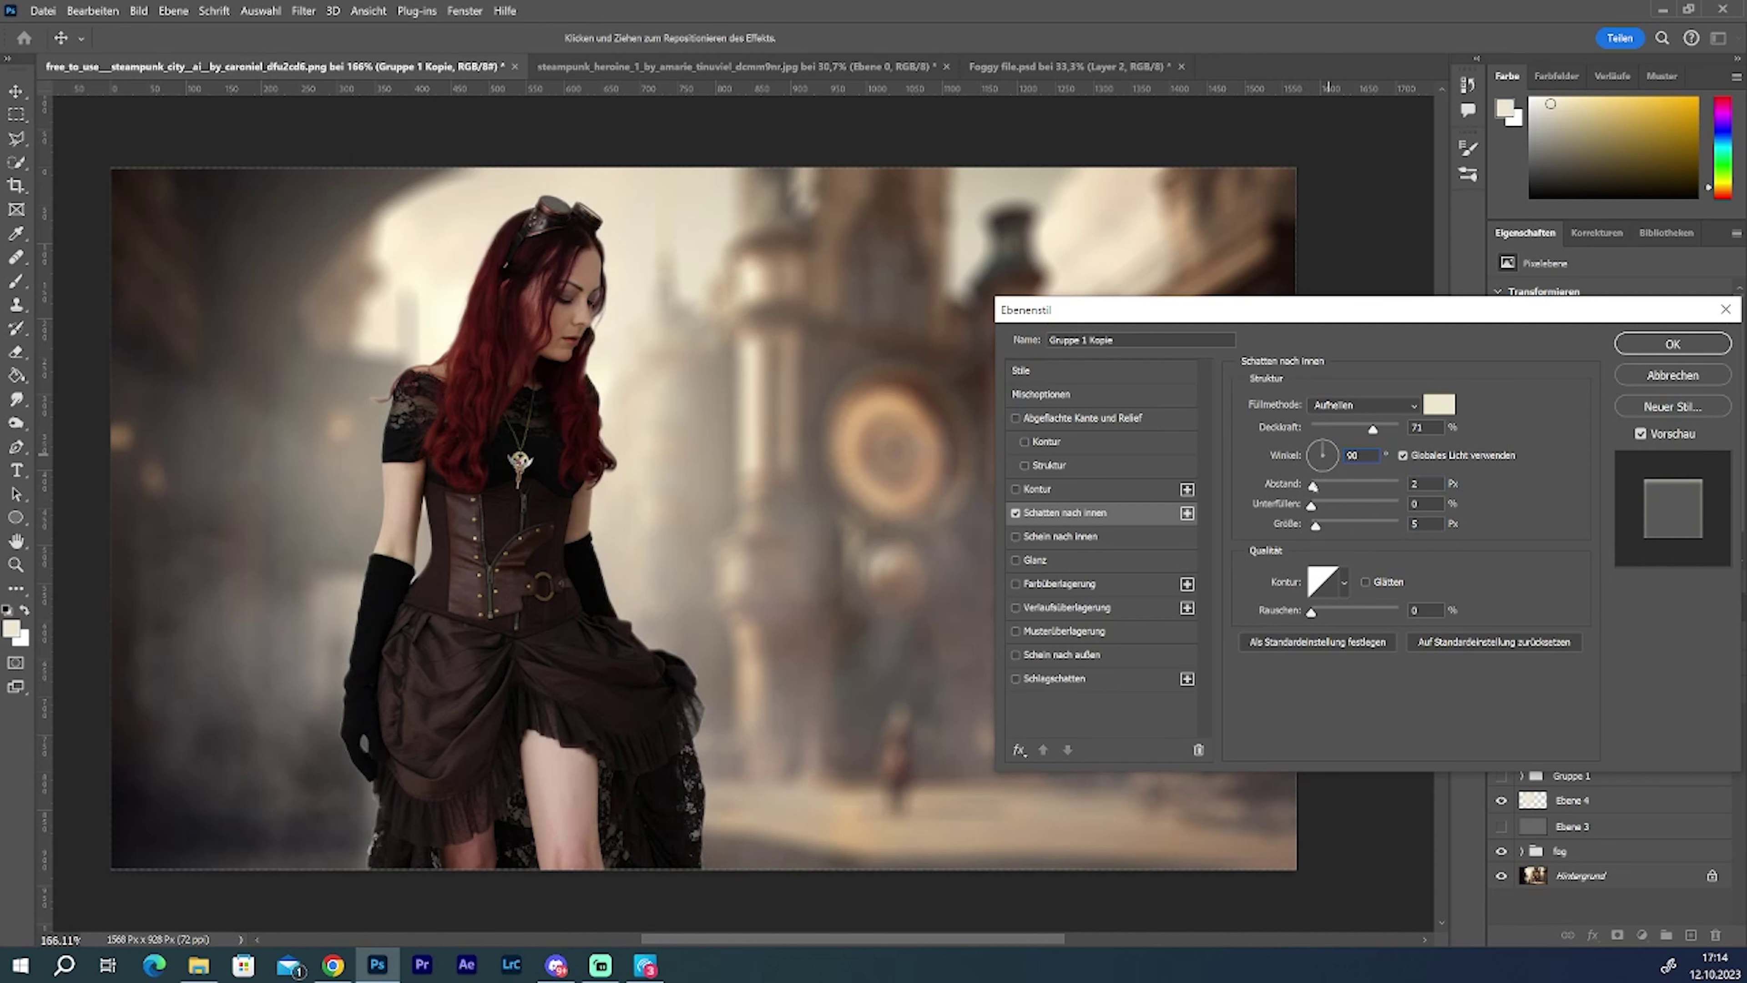
{"action": "key", "text": "Tab"}
{"action": "left_click_drag", "start_coordinate": [1316, 526], "coordinate": [1320, 526]}
{"action": "left_click_drag", "start_coordinate": [1312, 485], "coordinate": [1313, 526]}
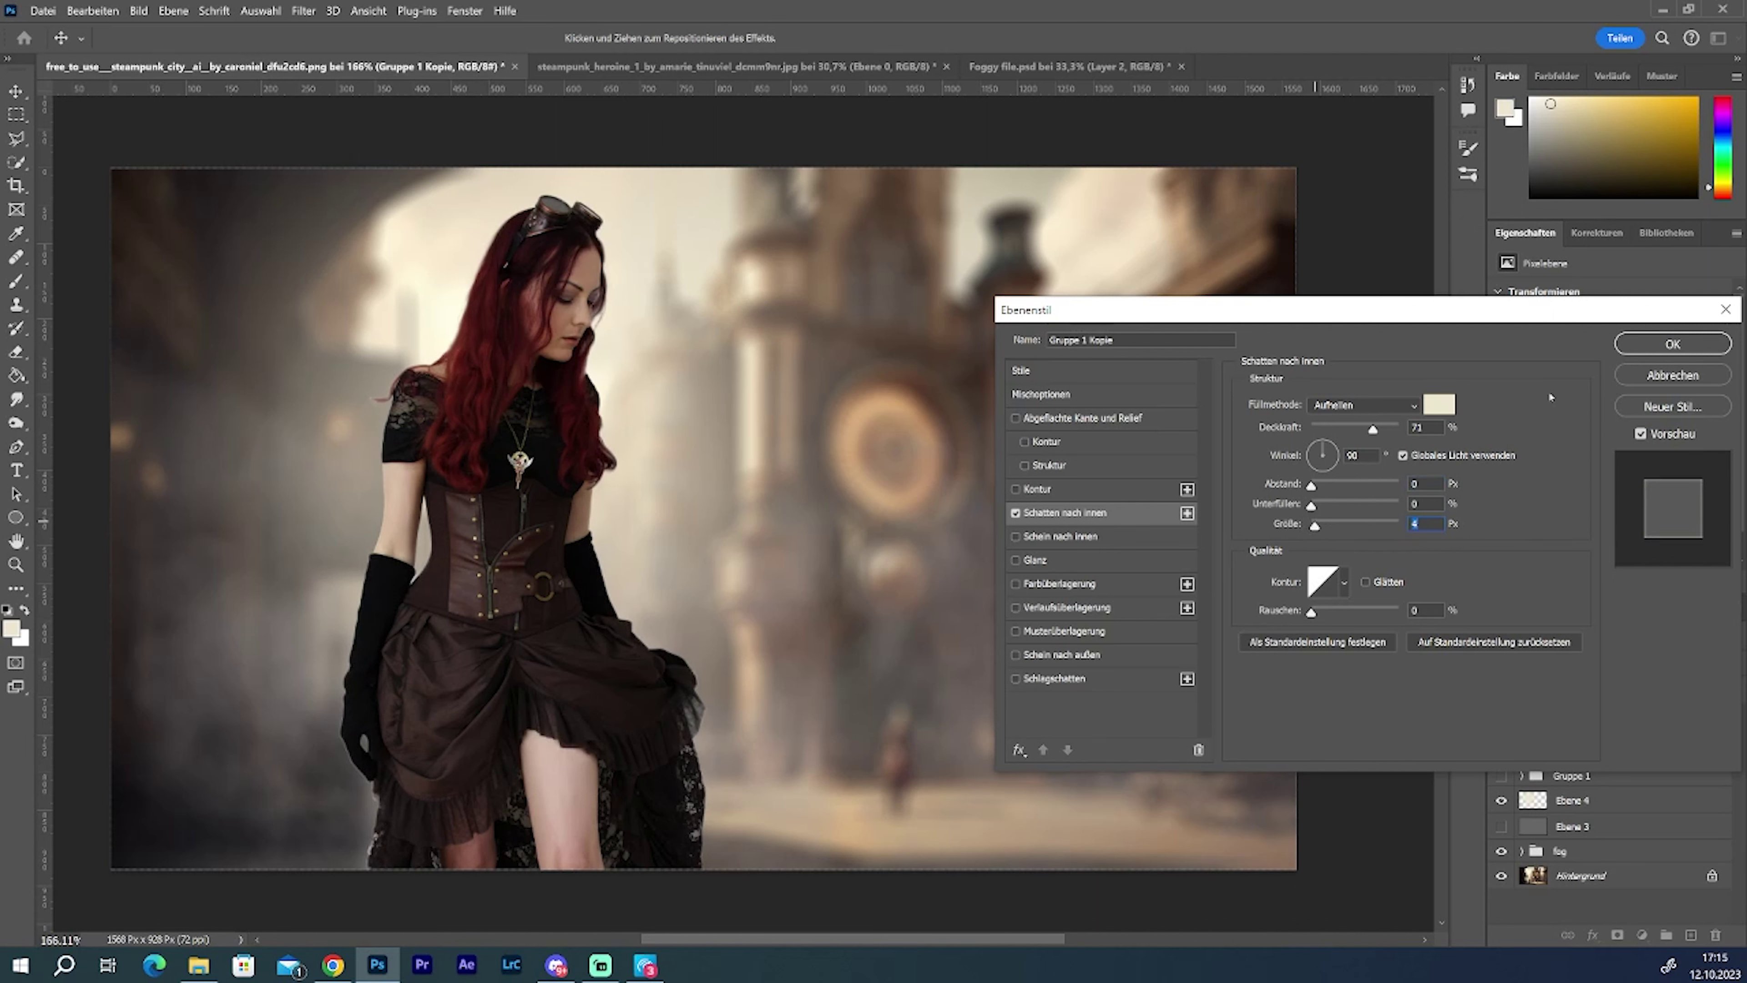
Step: Clip Kurven 1 to the woman and choose the Dunkle und helle Farben suchen auto option
{"action": "left_click", "coordinate": [1610, 583]}
{"action": "left_click", "coordinate": [1737, 233]}
{"action": "left_click", "coordinate": [1514, 456]}
{"action": "left_click", "coordinate": [1212, 319]}
Step: Sample the dark image corner as shadow target and a cream tone as highlight target
{"action": "left_click", "coordinate": [1286, 438]}
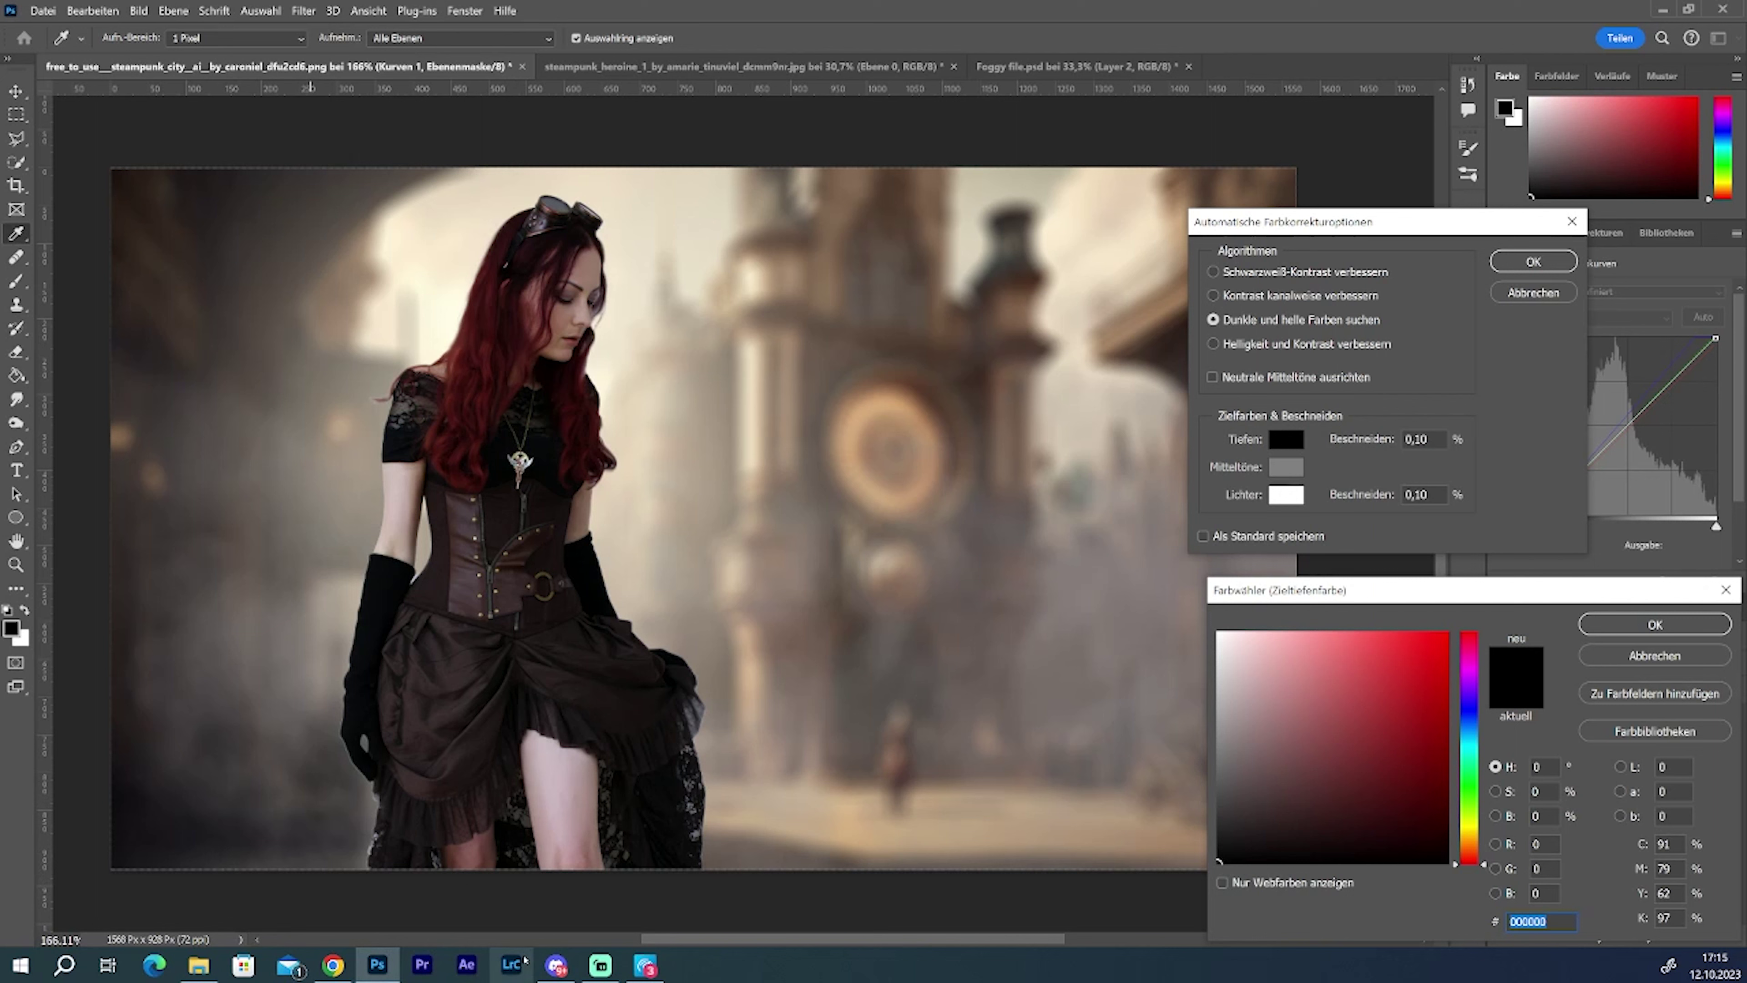
{"action": "left_click", "coordinate": [118, 840]}
{"action": "left_click", "coordinate": [1655, 624]}
{"action": "left_click", "coordinate": [1286, 494]}
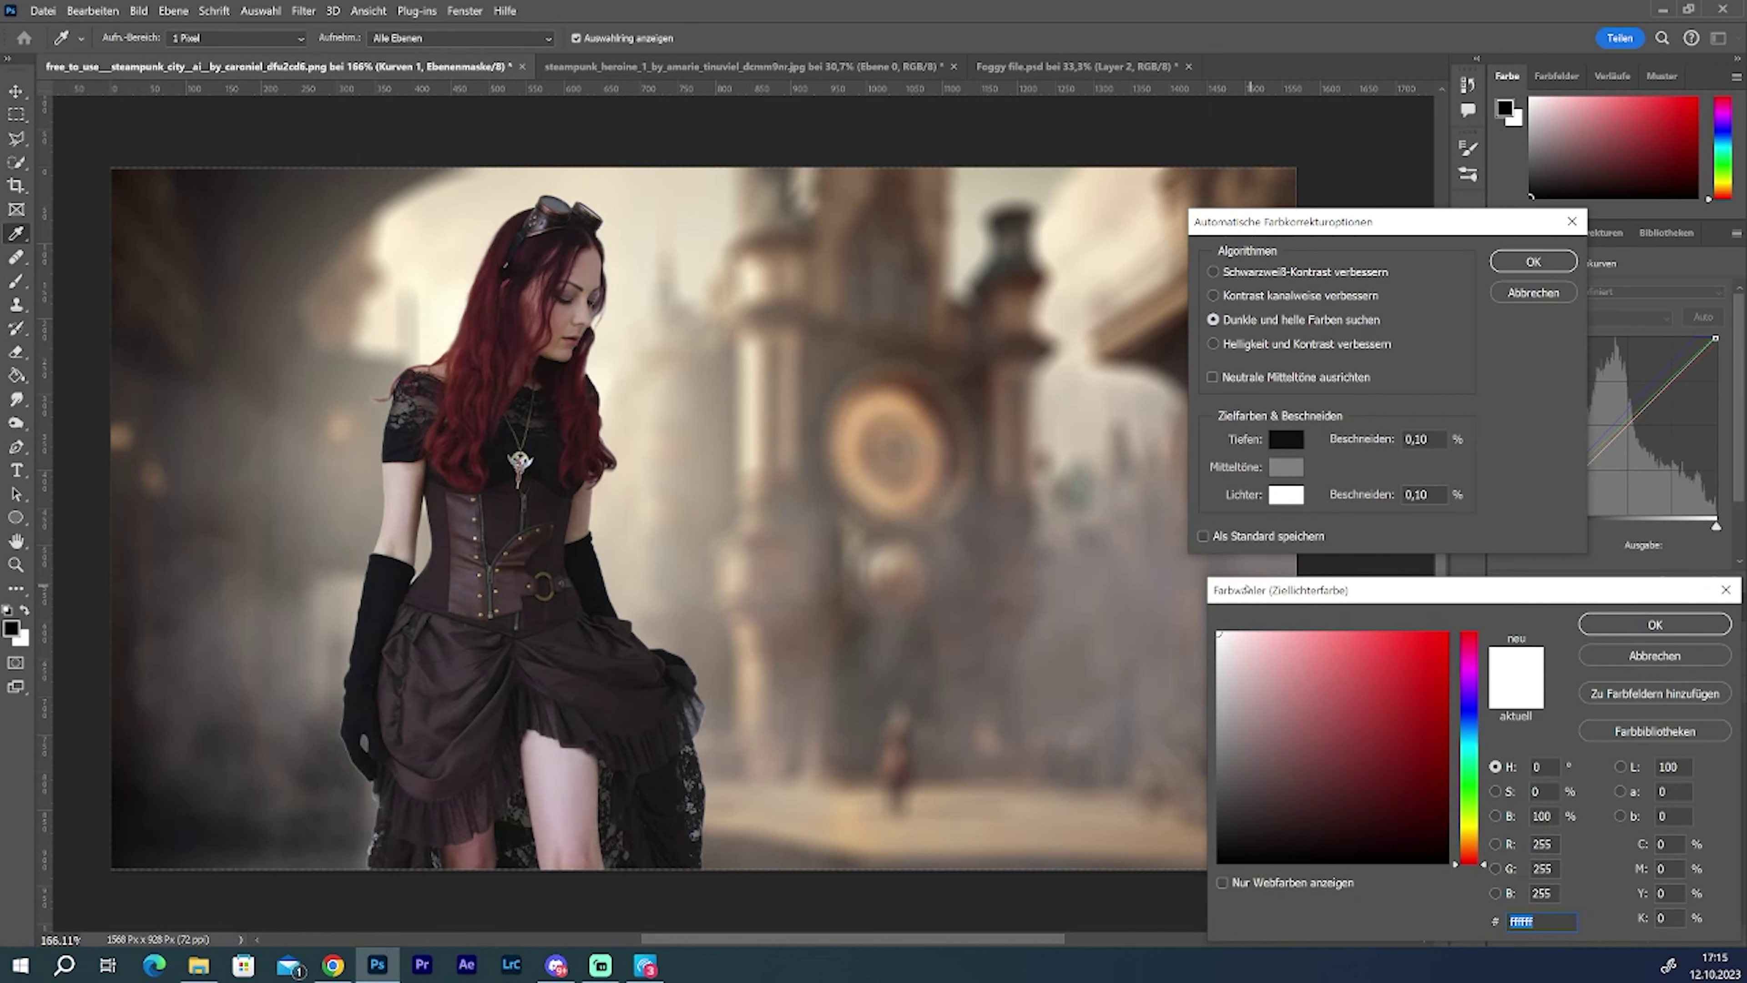
{"action": "left_click", "coordinate": [642, 262]}
{"action": "key", "text": "Return"}
{"action": "key", "text": "Return"}
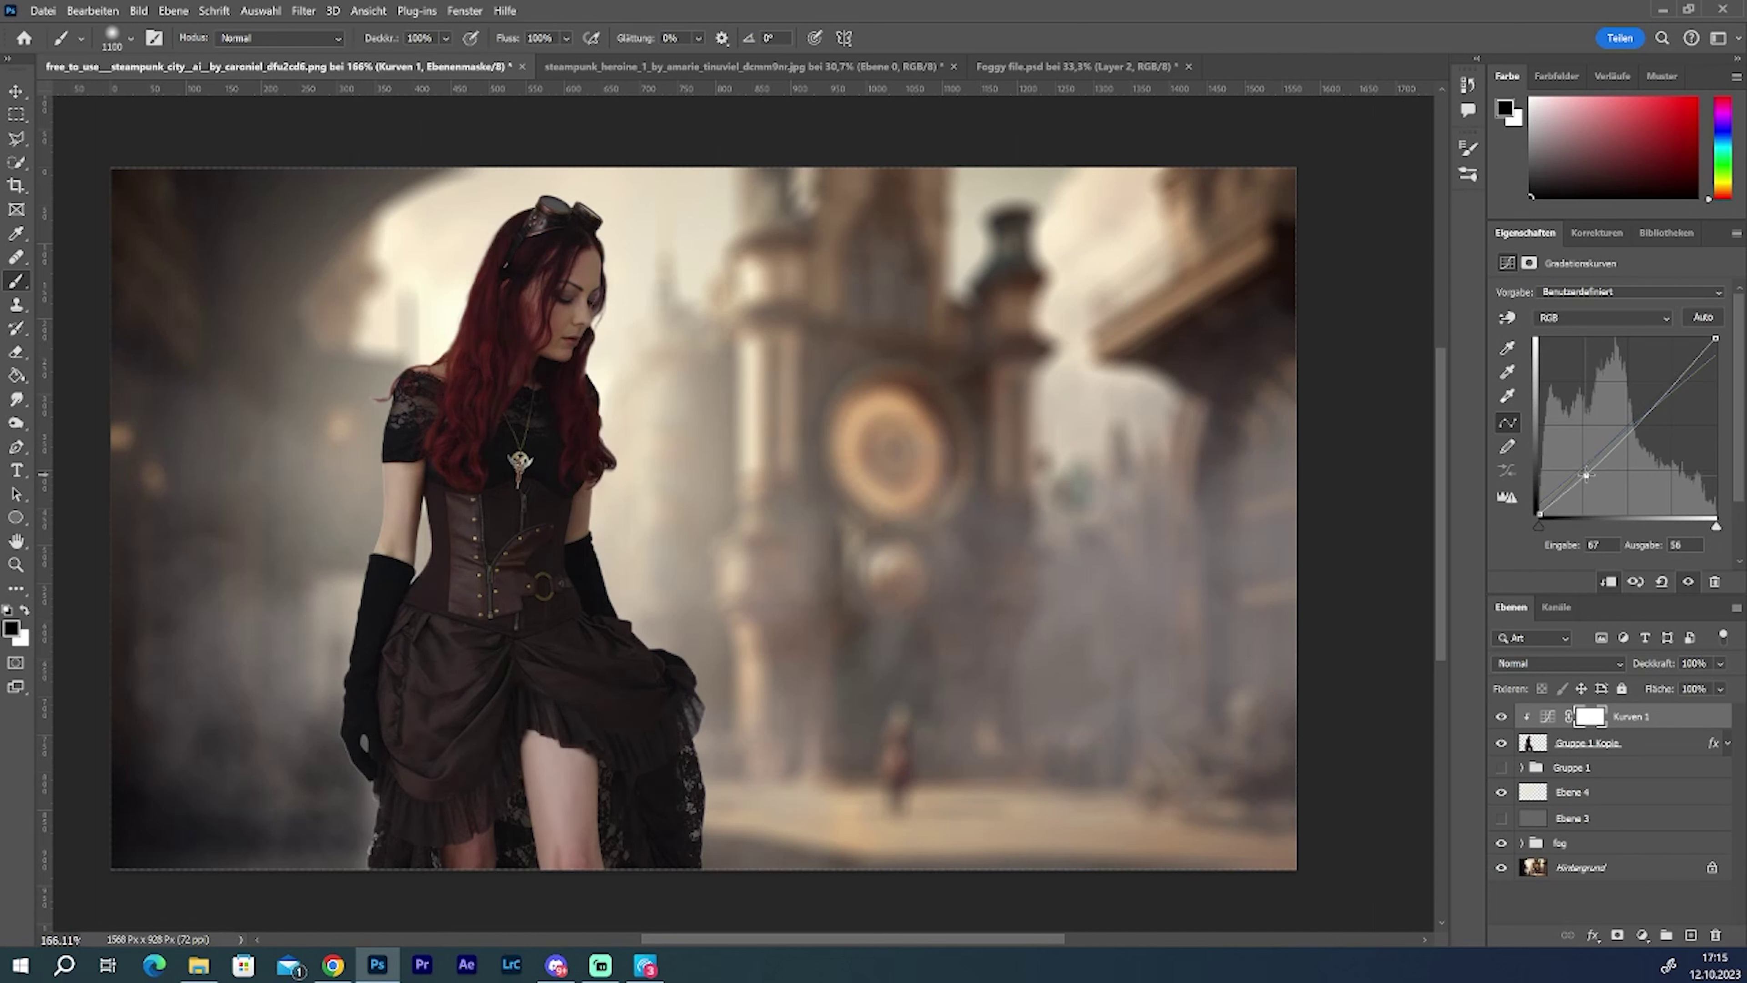
Step: Add a high control point to the curve and lift the black output to 12
{"action": "left_click", "coordinate": [1673, 384]}
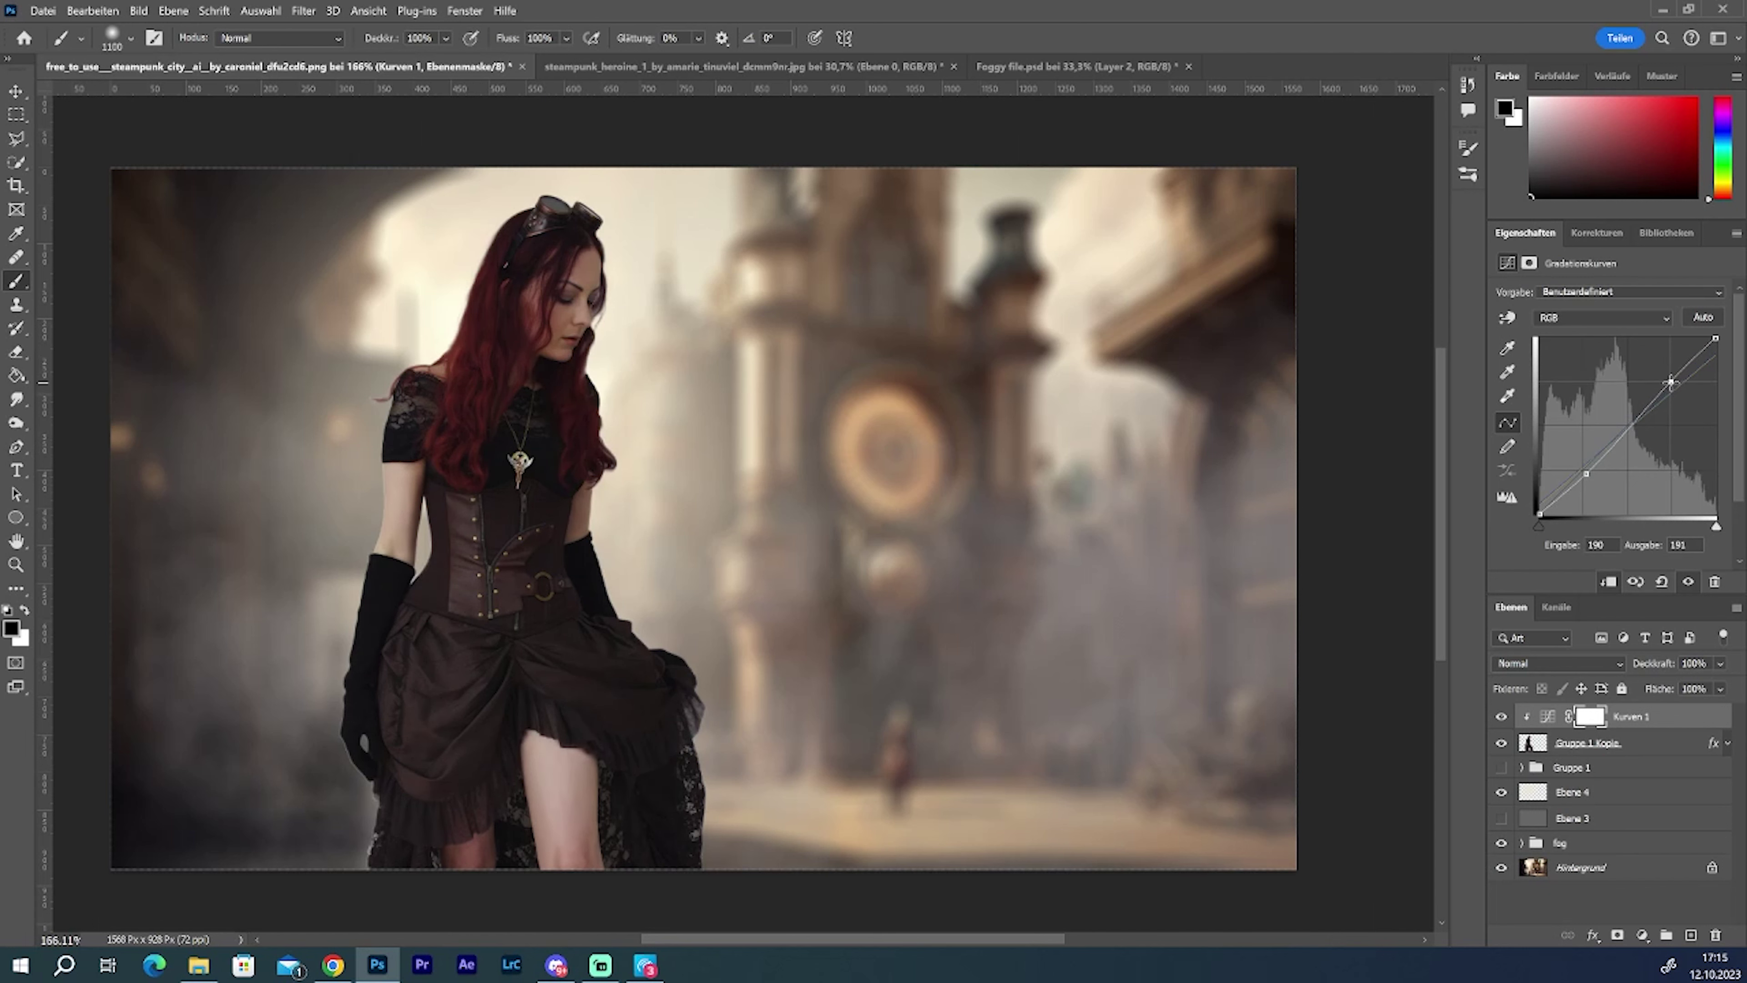
{"action": "left_click_drag", "start_coordinate": [1539, 514], "coordinate": [1540, 507]}
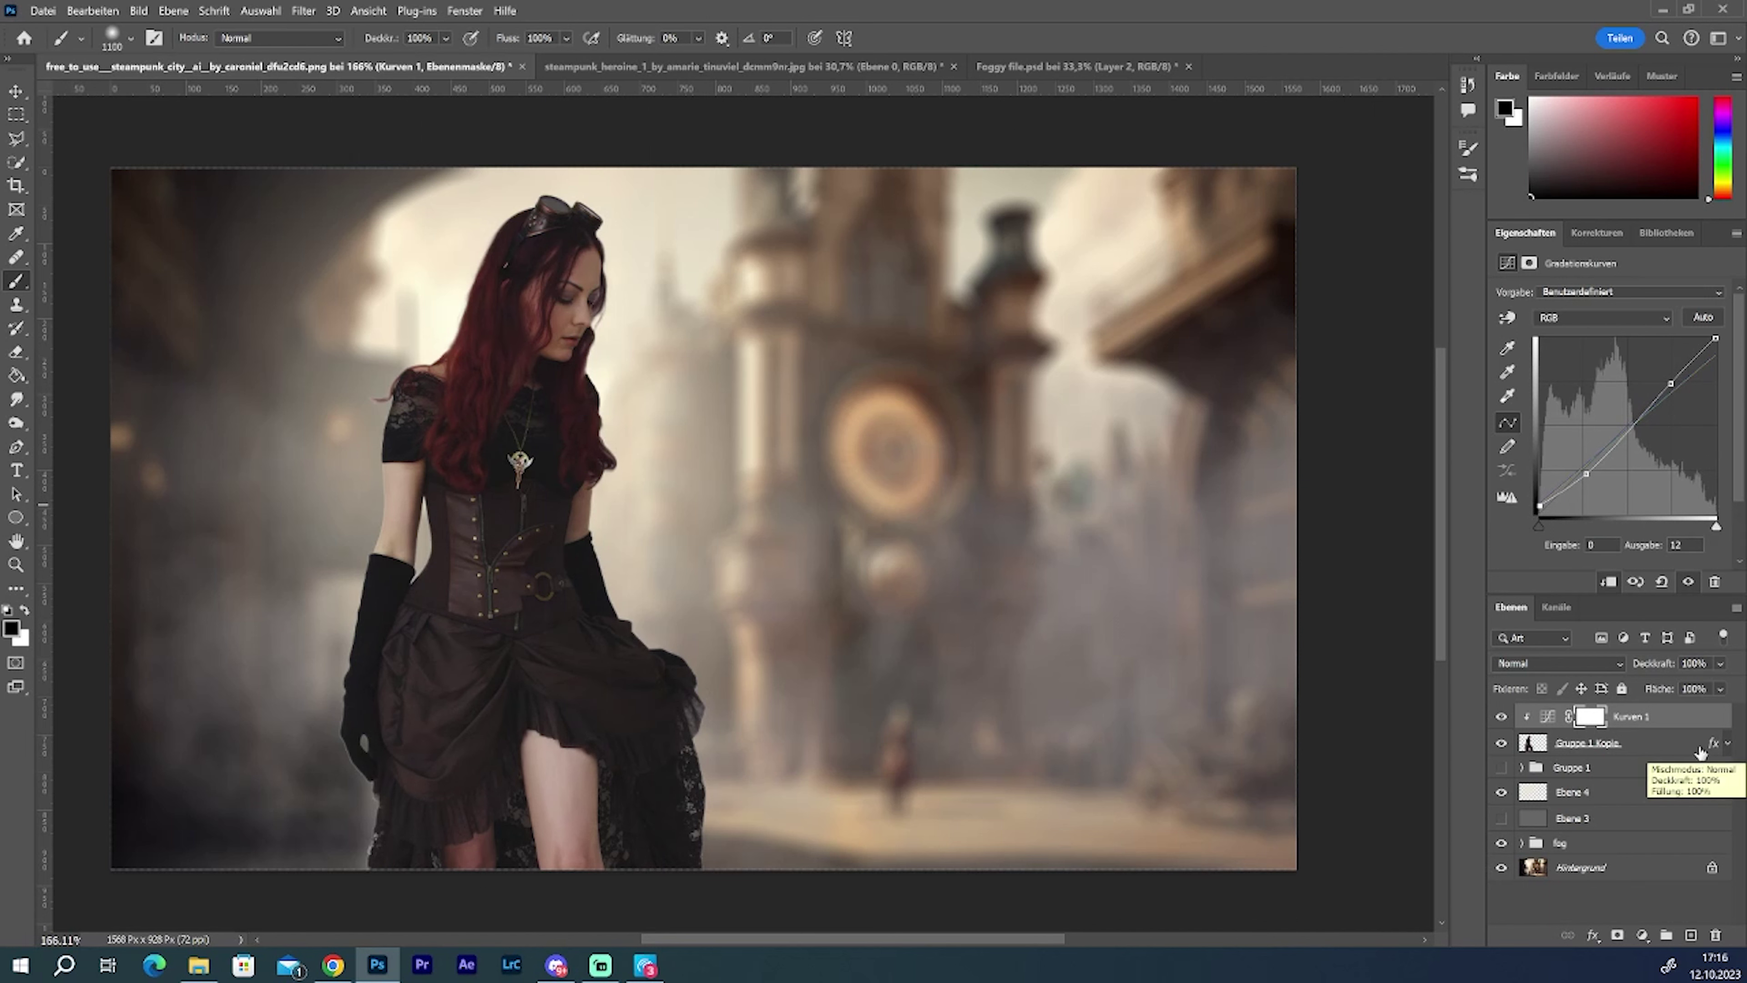
{"action": "left_click", "coordinate": [1597, 232]}
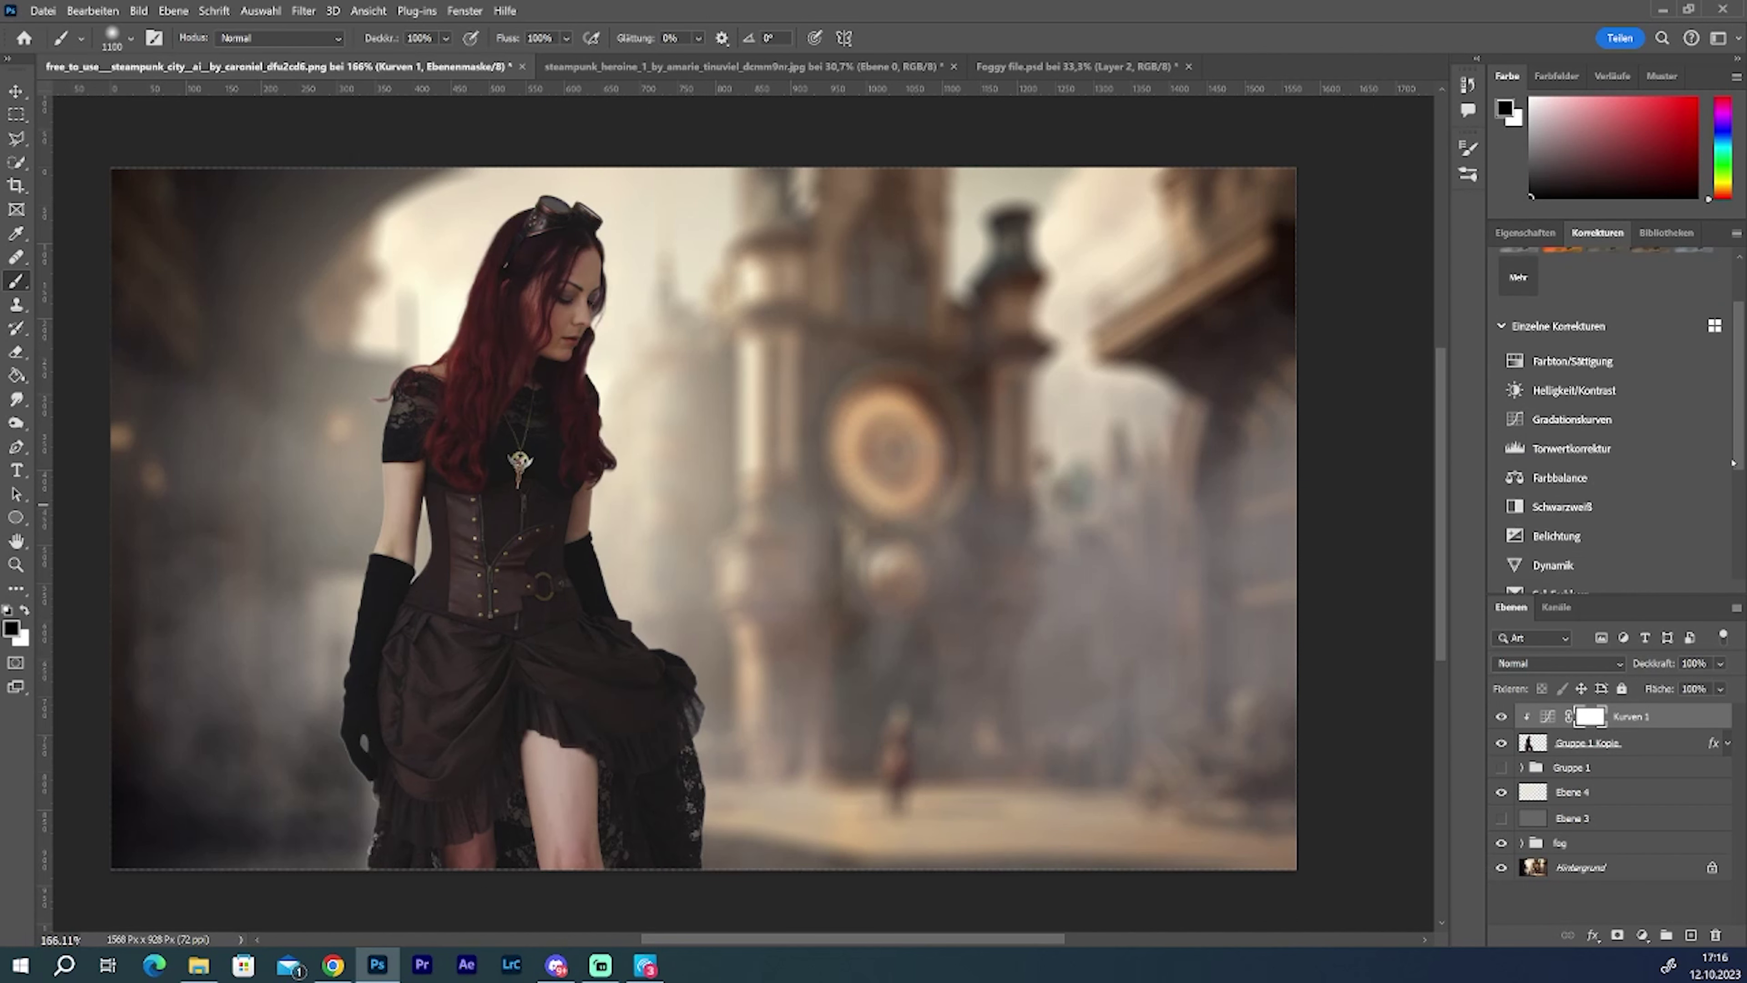
Step: Add a Belichtung 1 exposure adjustment clipped to the woman, set to about +4,33
{"action": "left_click", "coordinate": [1612, 340]}
{"action": "left_click_drag", "start_coordinate": [1611, 340], "coordinate": [1643, 340]}
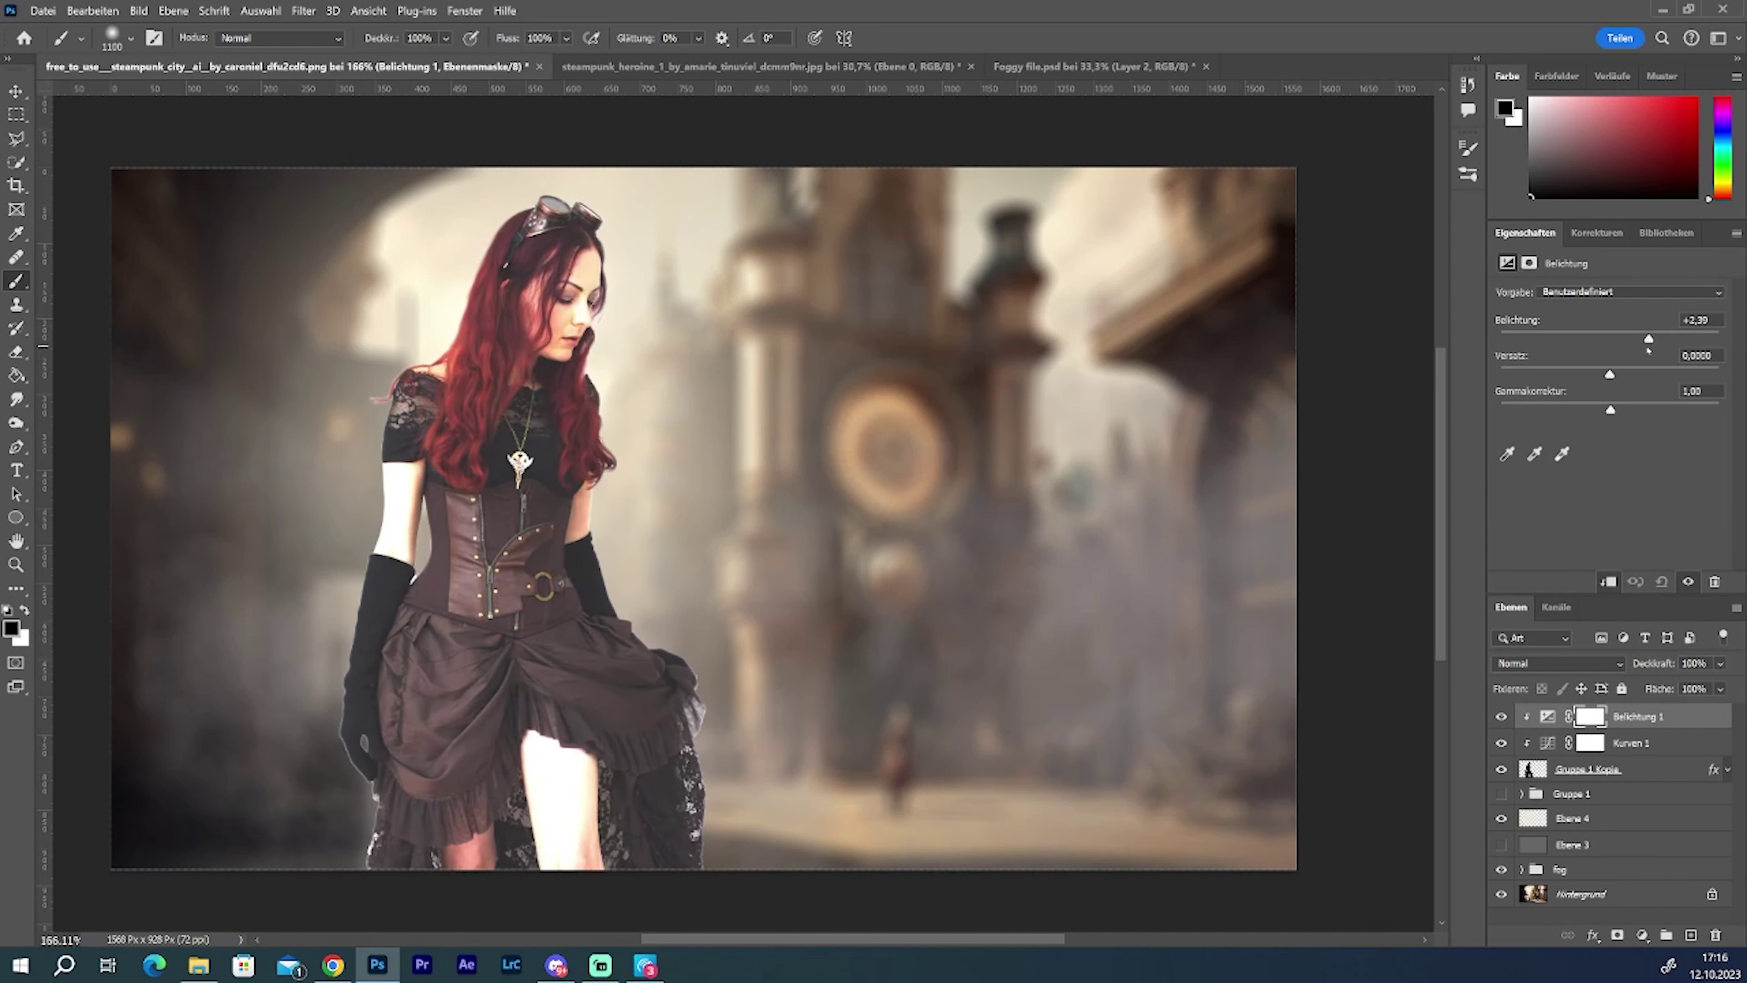
{"action": "left_click_drag", "start_coordinate": [1644, 352], "coordinate": [1676, 353]}
{"action": "left_click", "coordinate": [1547, 716]}
{"action": "right_click", "coordinate": [1550, 742]}
{"action": "key", "text": "Escape"}
Step: Limit the exposure to brighter underlying tones with a split, smooth blend-if range
{"action": "double_click", "coordinate": [1665, 717]}
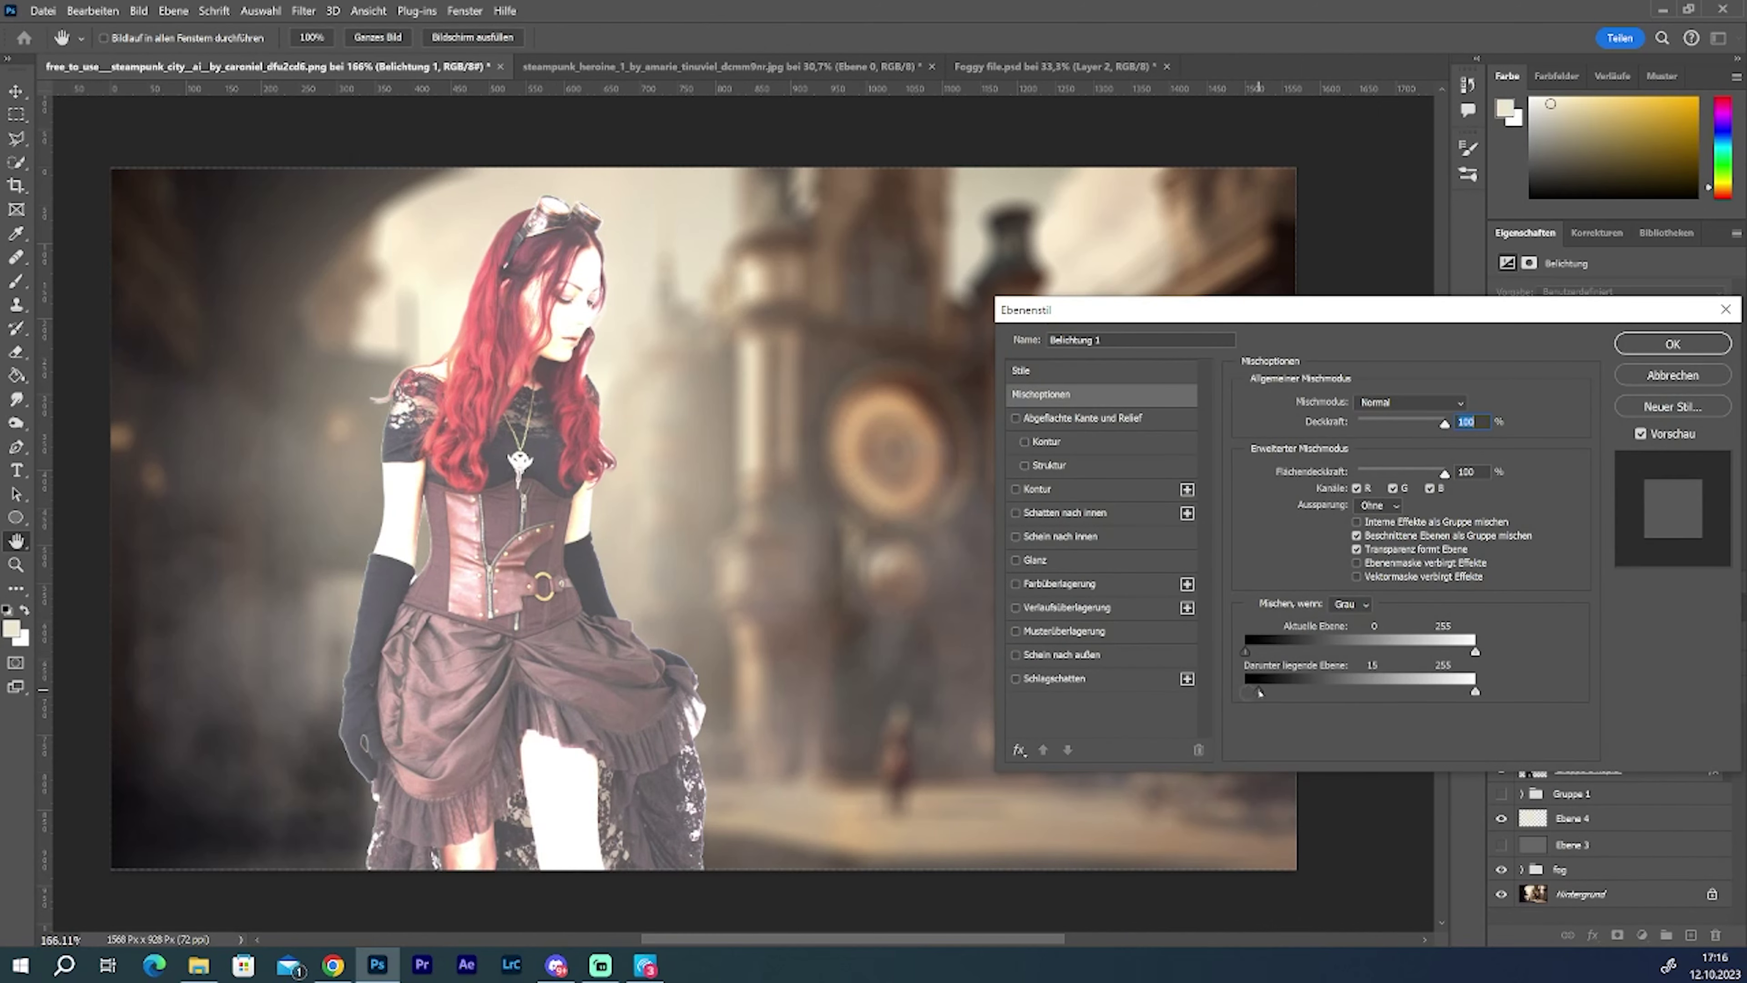
{"action": "left_click_drag", "start_coordinate": [1260, 692], "coordinate": [1286, 691]}
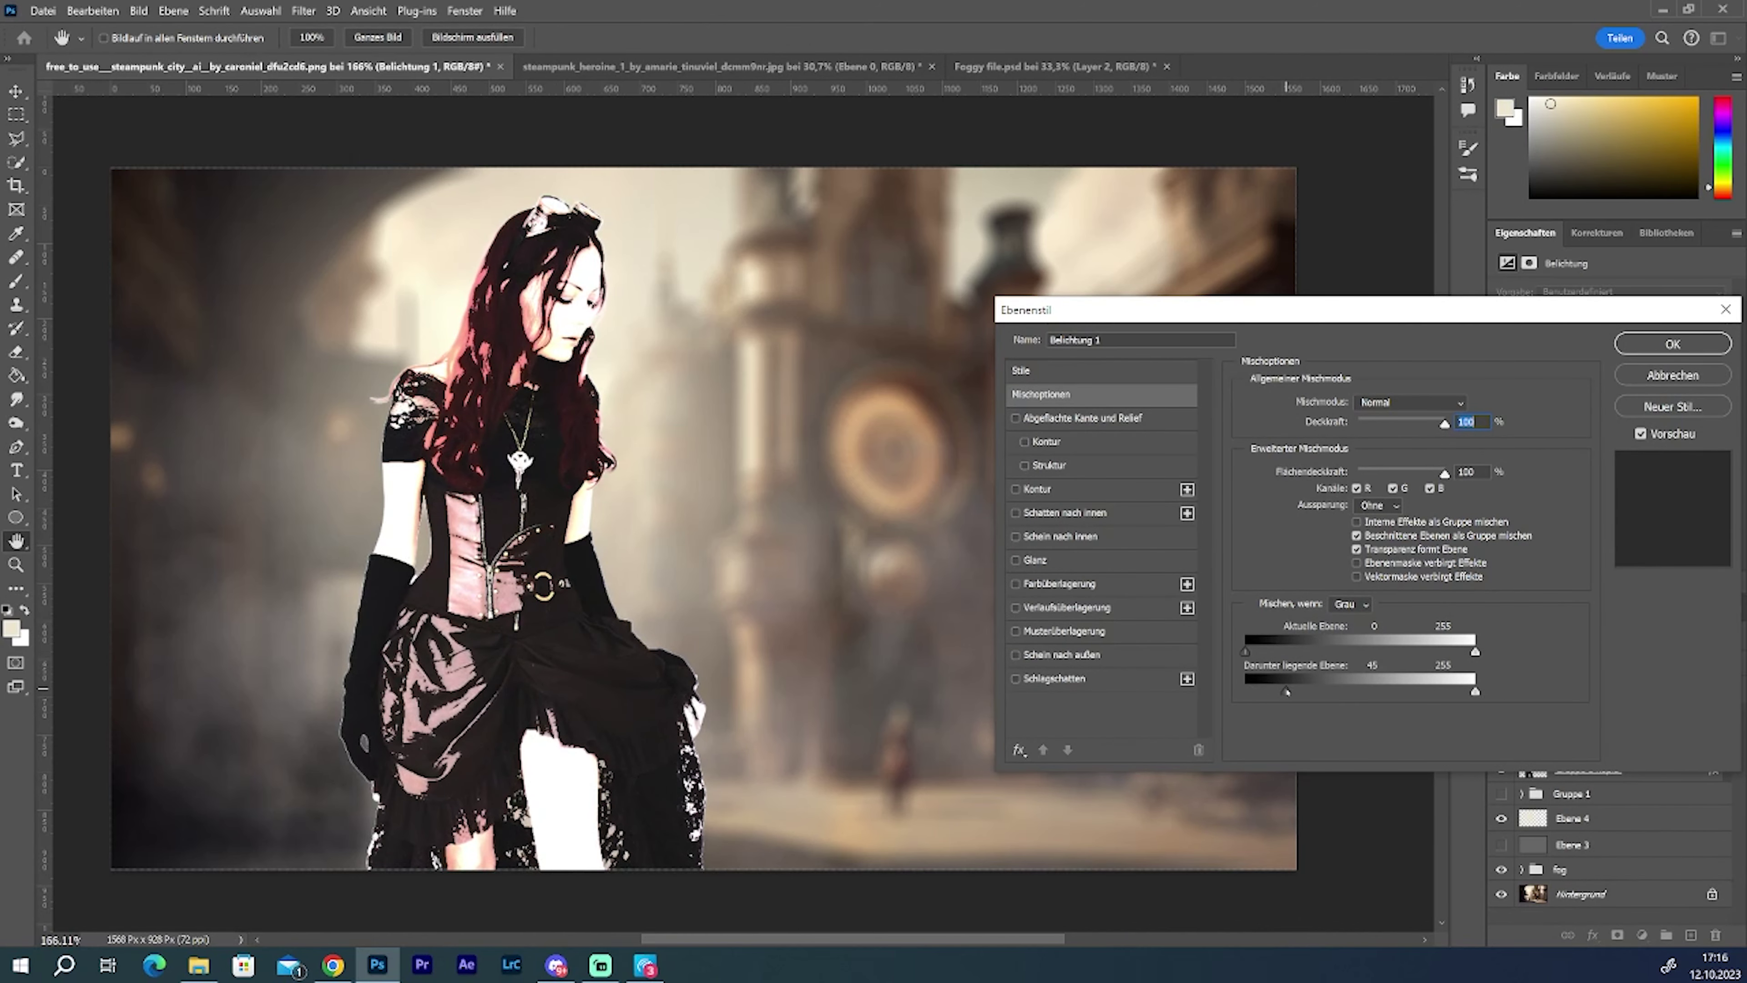
{"action": "left_click_drag", "start_coordinate": [1283, 691], "coordinate": [1279, 693]}
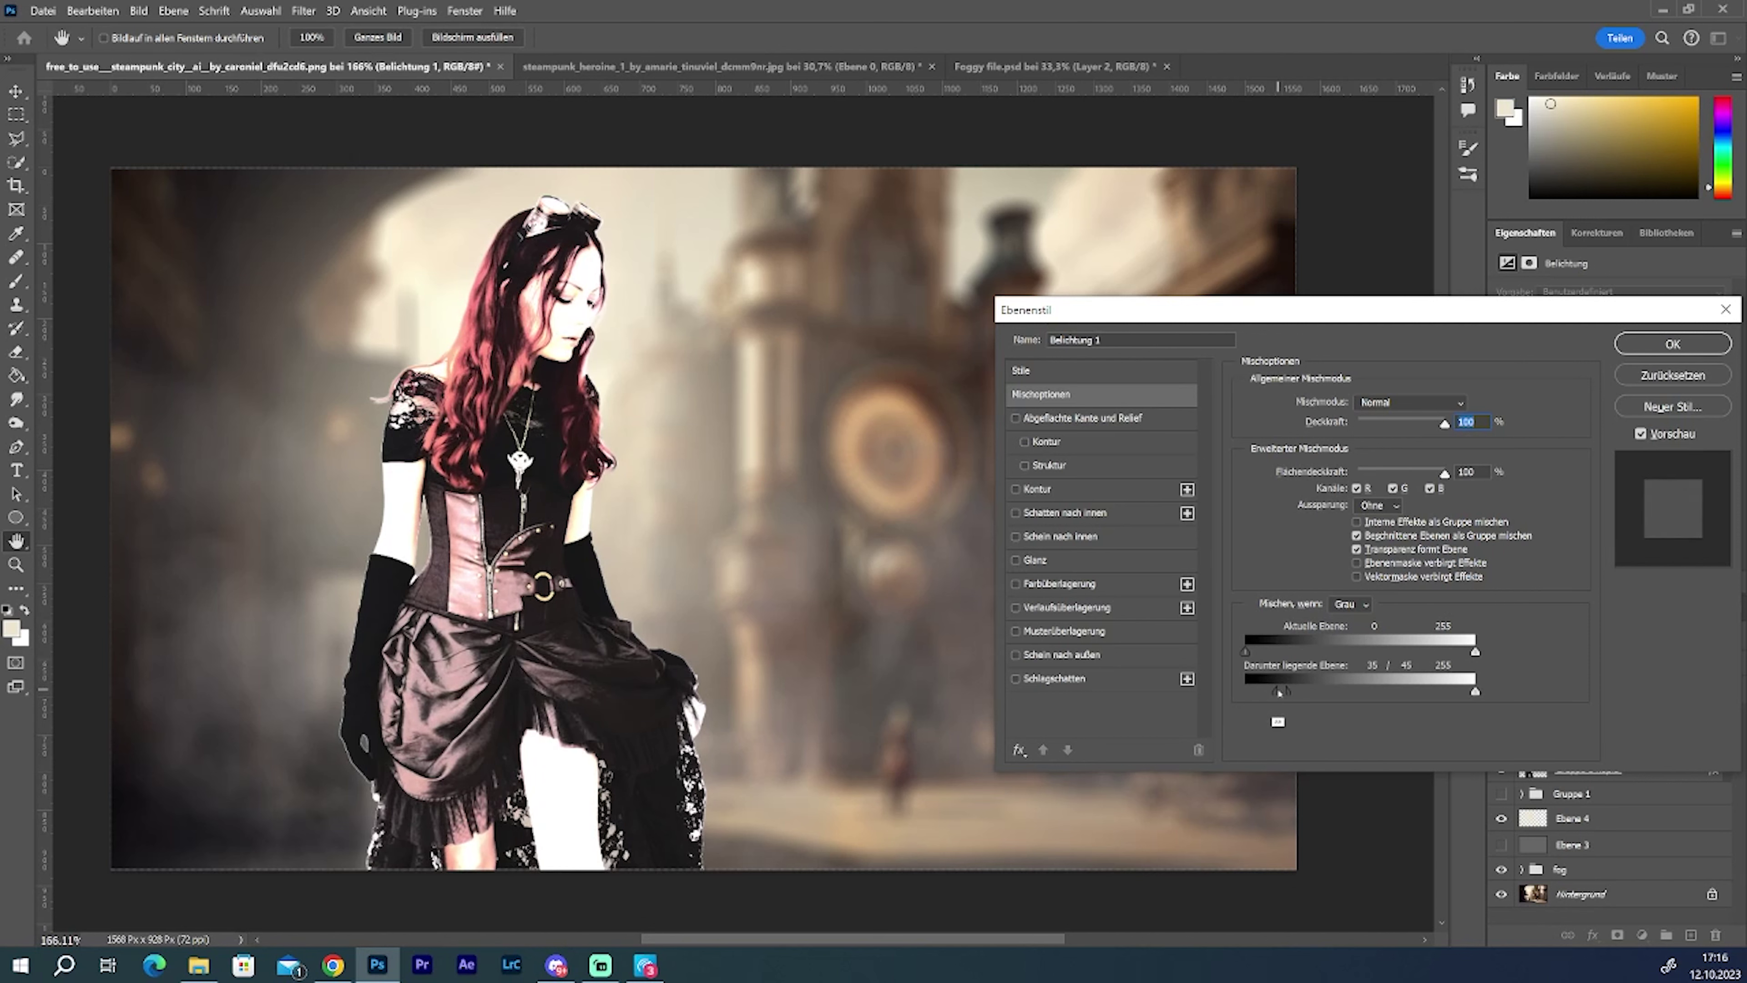
{"action": "key", "text": "Return"}
Step: Invert the exposure mask to black and set up a white 35 px brush at low flow
{"action": "key", "text": "d"}
{"action": "left_click", "coordinate": [1589, 716]}
{"action": "key", "text": "ctrl+i"}
{"action": "key", "text": "b"}
{"action": "key", "text": "shift+5"}
{"action": "key", "text": "shift+2"}
{"action": "left_click_drag", "start_coordinate": [558, 331], "coordinate": [543, 331]}
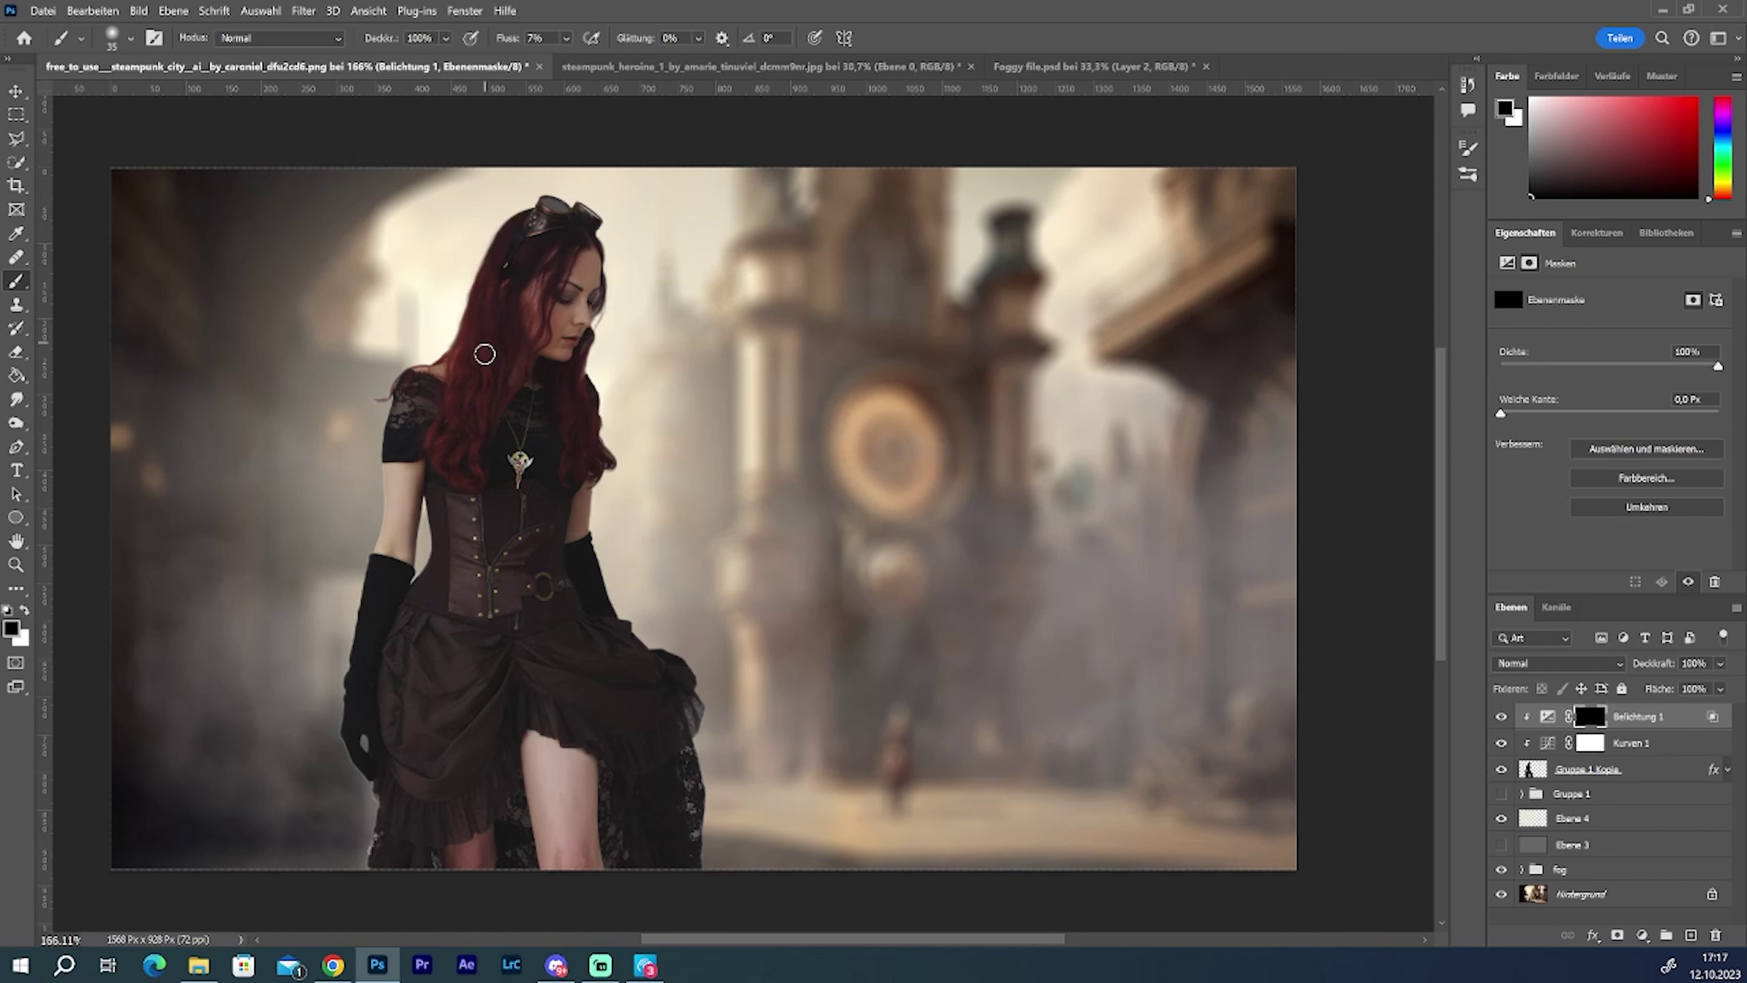
{"action": "key", "text": "x"}
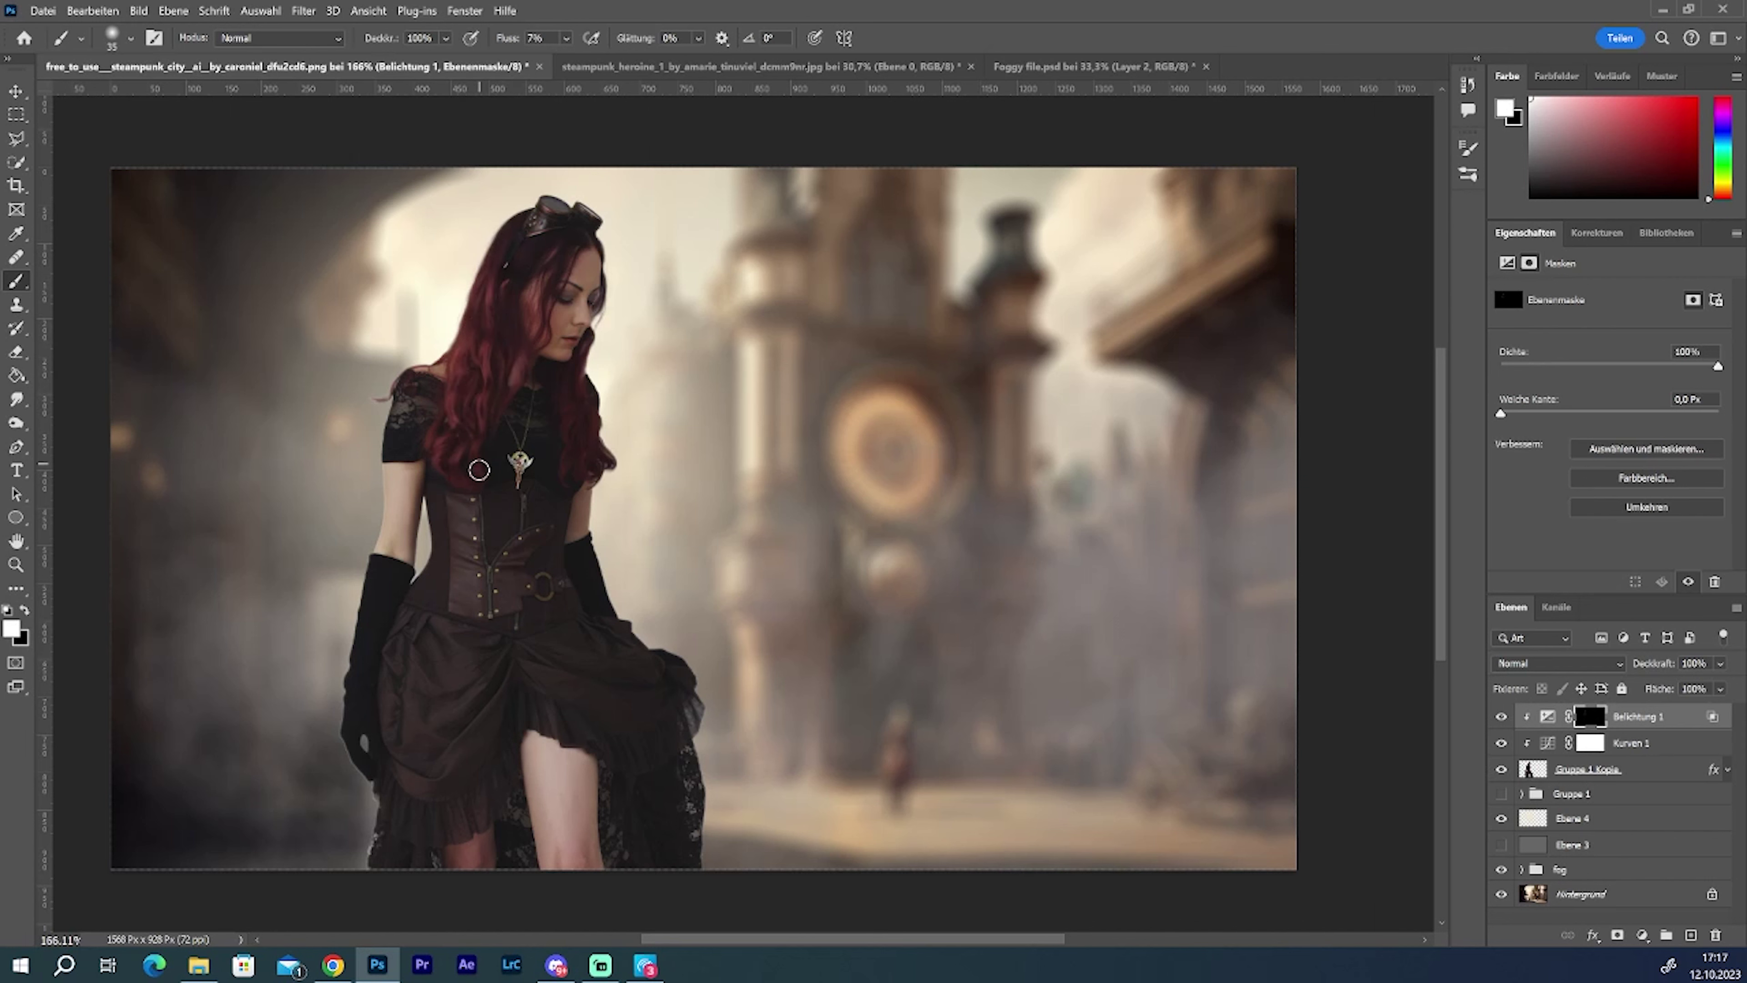
Step: Paint the exposure in on the left corset panel, refining brush size, then zoom toward the head
{"action": "left_click", "coordinate": [112, 12]}
{"action": "left_click", "coordinate": [543, 623]}
{"action": "scroll", "coordinate": [448, 519], "scroll_direction": "up", "scroll_amount": 5}
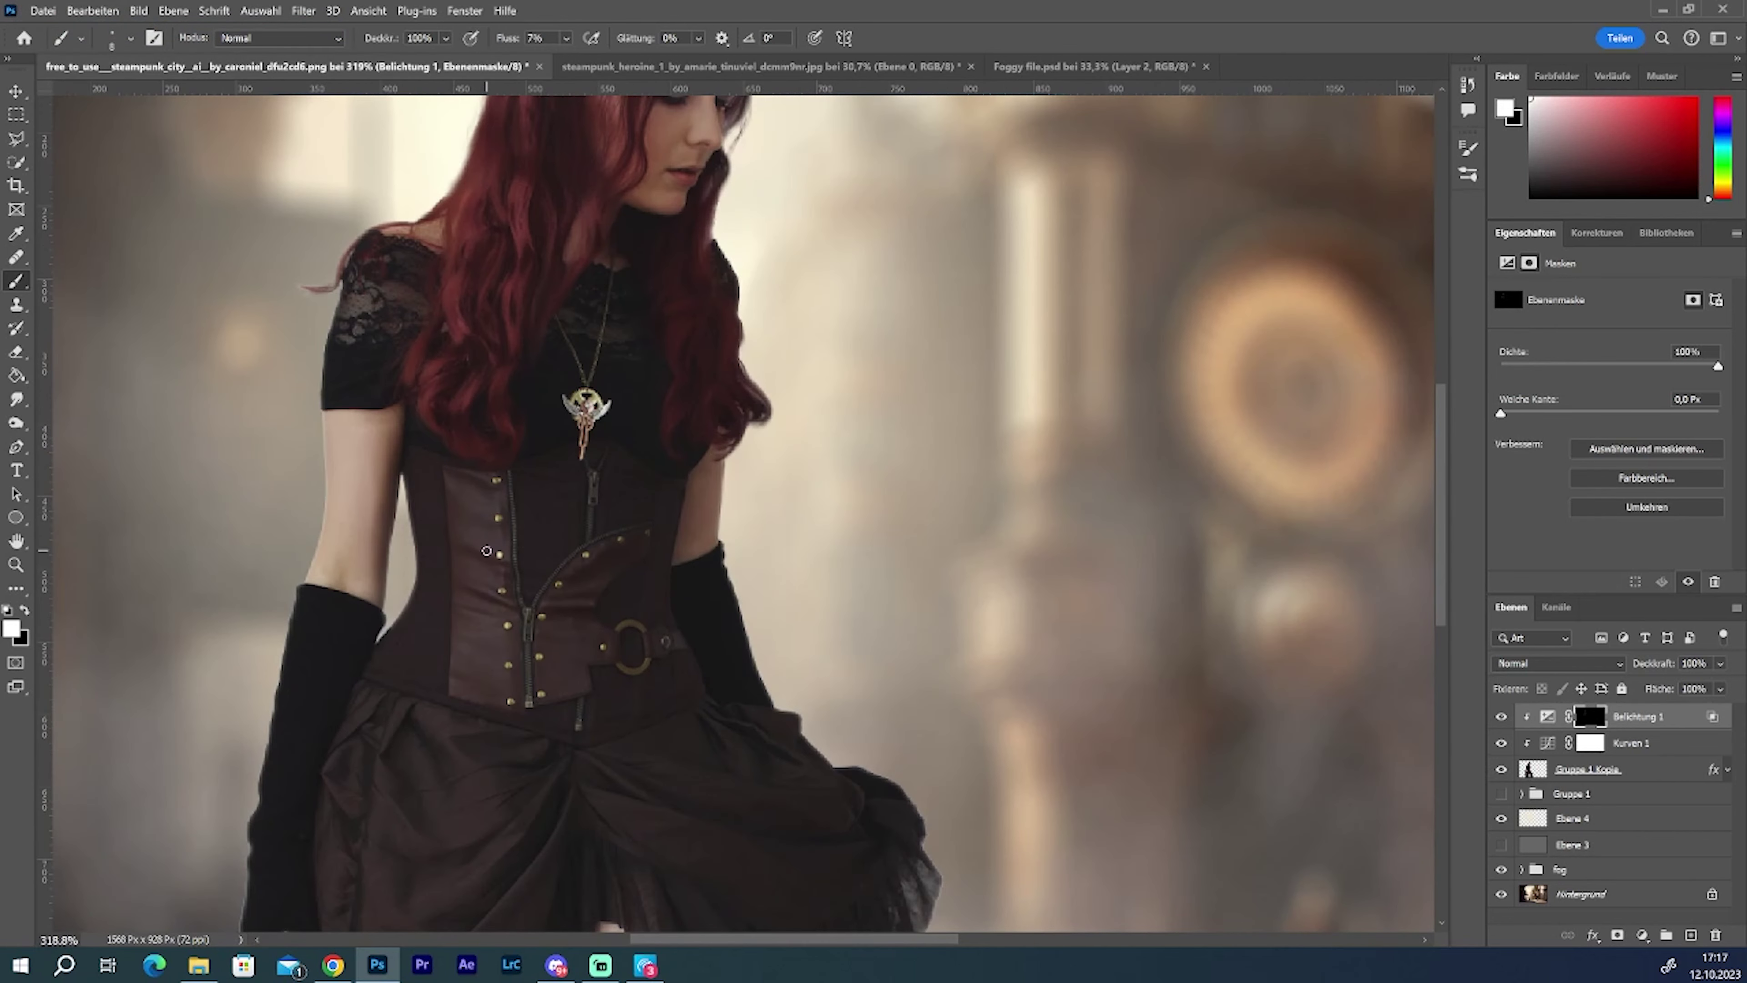
{"action": "left_click_drag", "start_coordinate": [461, 537], "coordinate": [509, 690]}
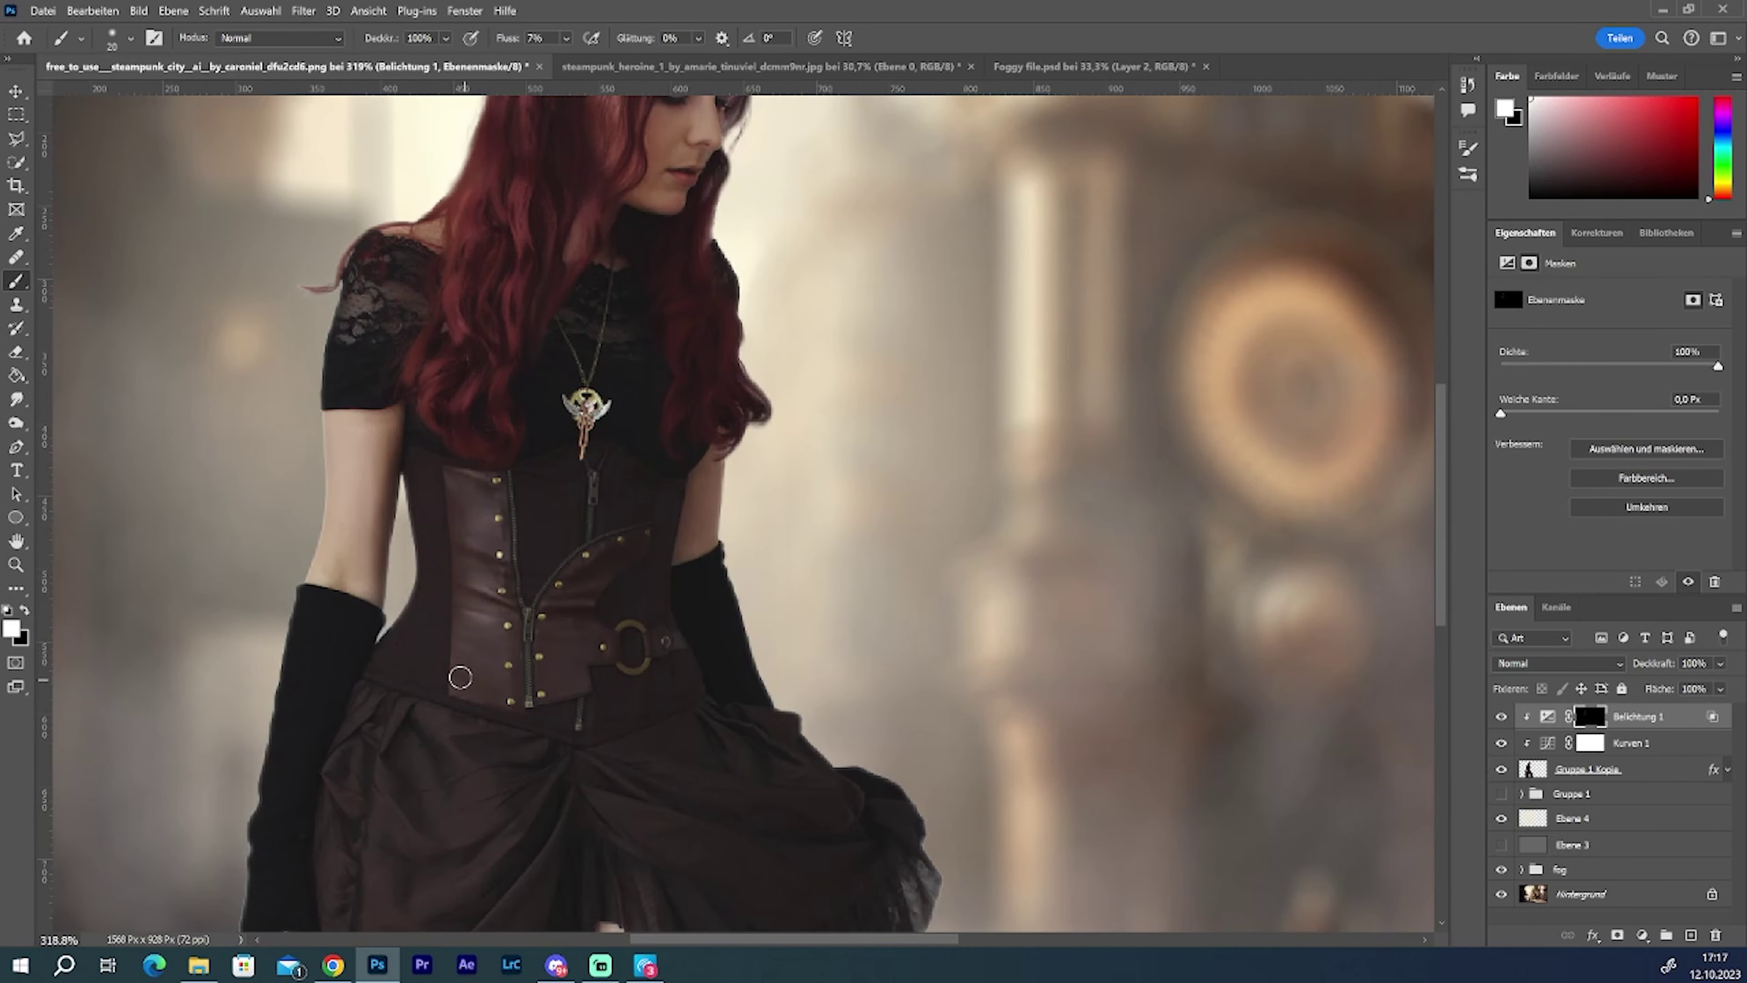
{"action": "key", "text": "bracketright"}
{"action": "key", "text": "bracketright"}
{"action": "key", "text": "bracketright"}
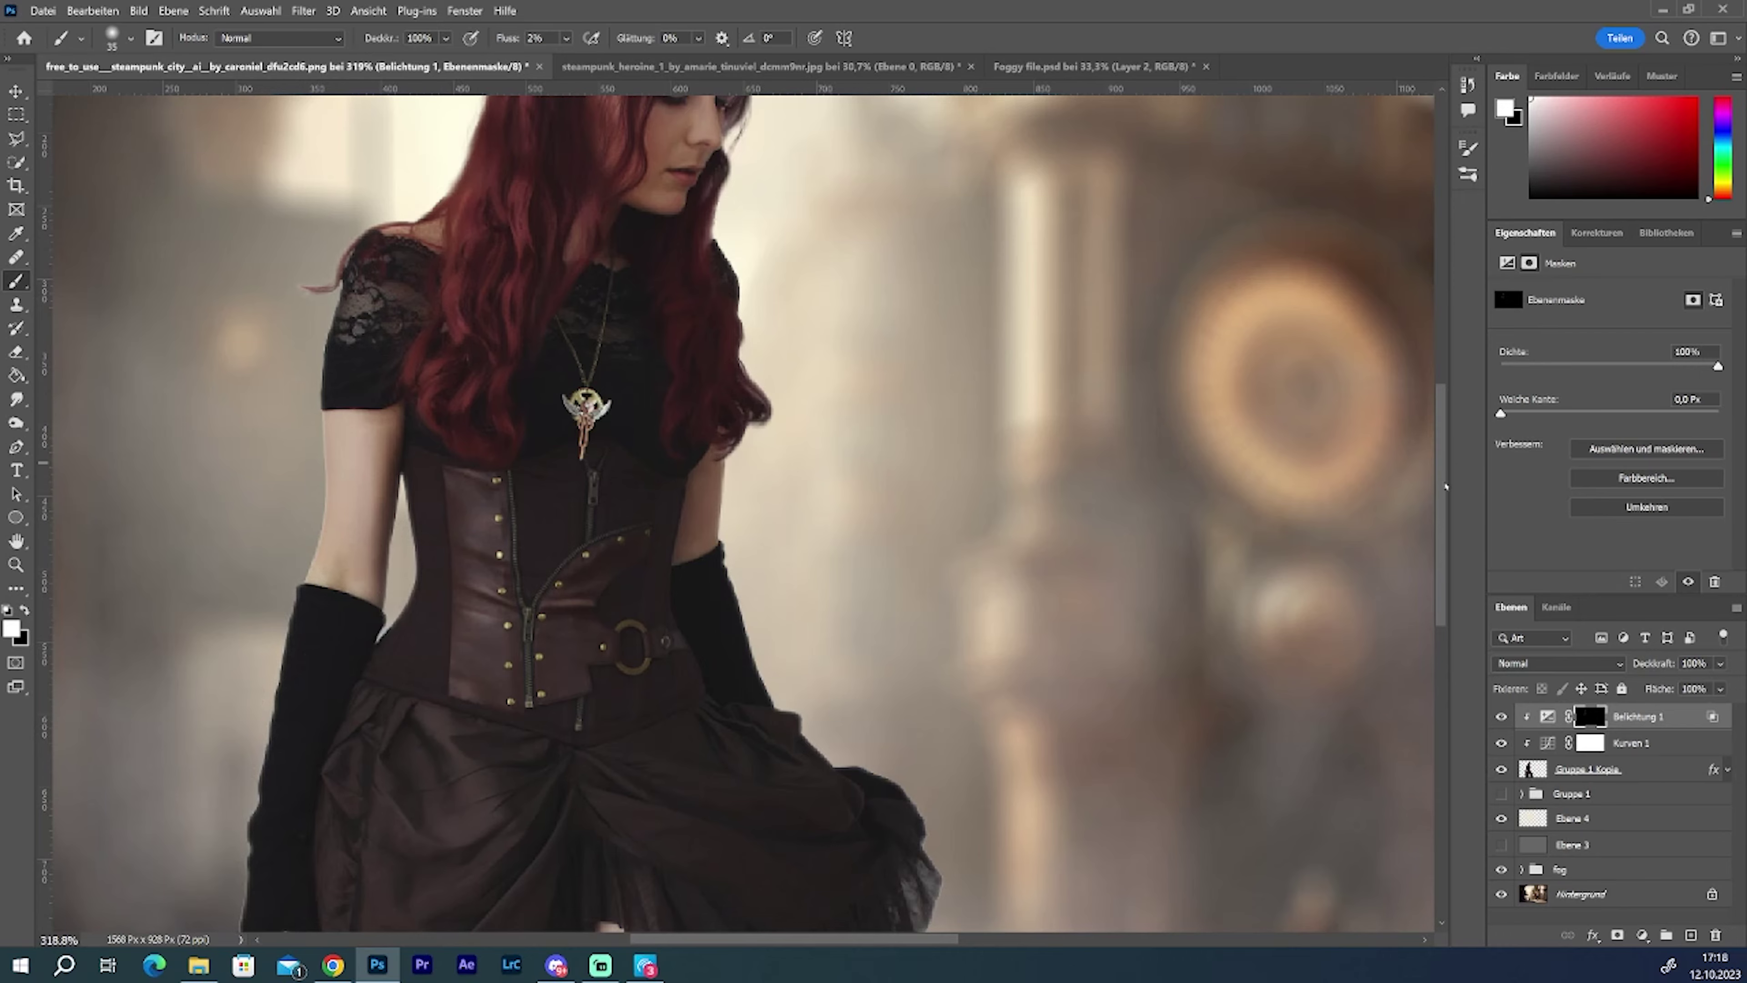
{"action": "scroll", "coordinate": [542, 776], "scroll_direction": "down", "scroll_amount": 5}
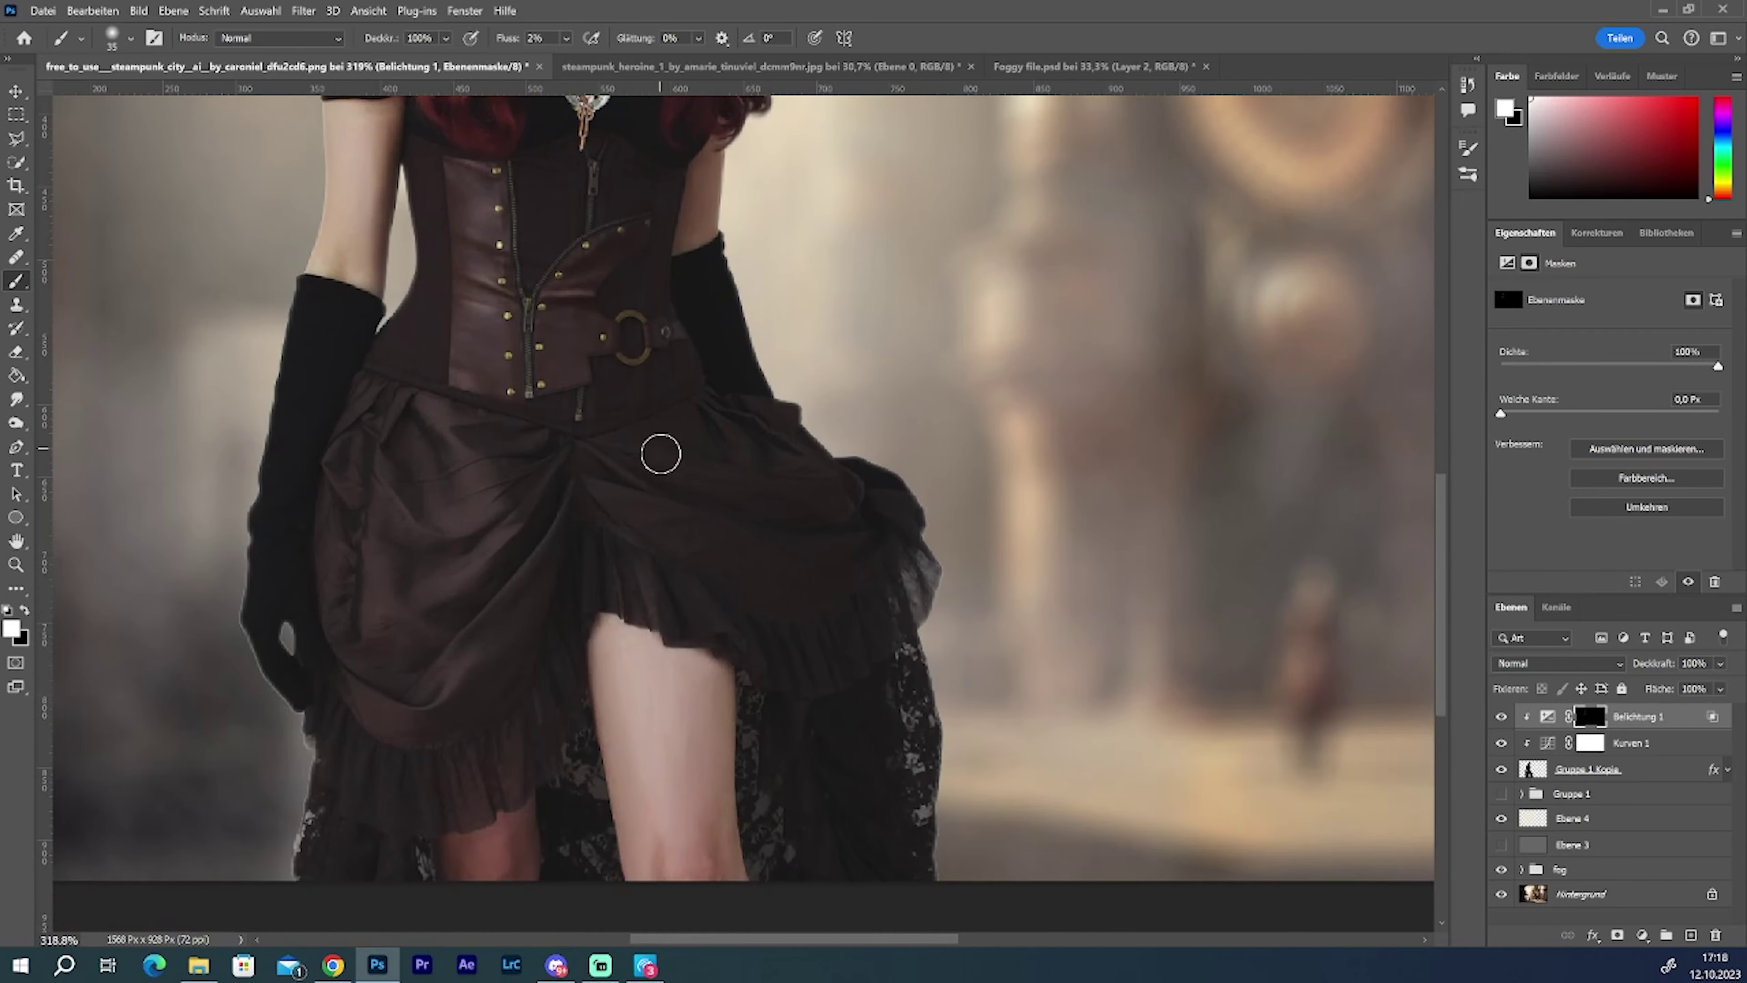
{"action": "key", "text": "bracketright"}
{"action": "key", "text": "bracketright"}
{"action": "key", "text": "bracketright"}
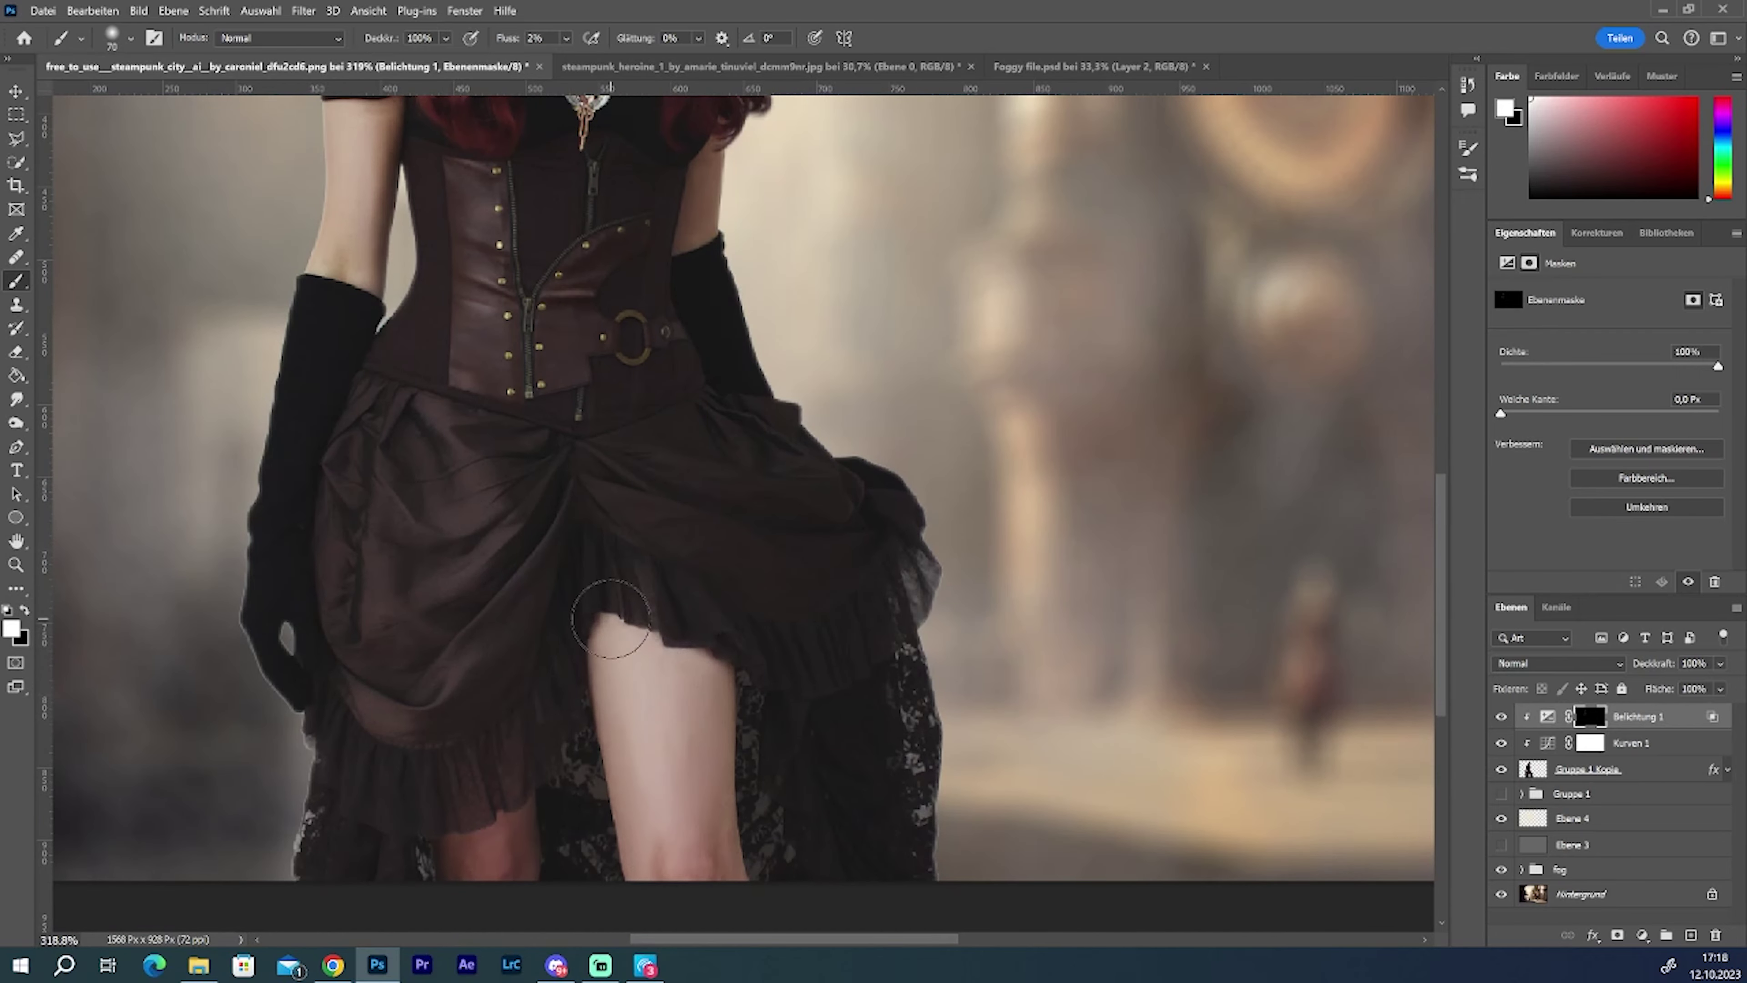
{"action": "key", "text": "bracketleft"}
{"action": "key", "text": "bracketleft"}
{"action": "key", "text": "bracketleft"}
{"action": "scroll", "coordinate": [791, 536], "scroll_direction": "up", "scroll_amount": 7}
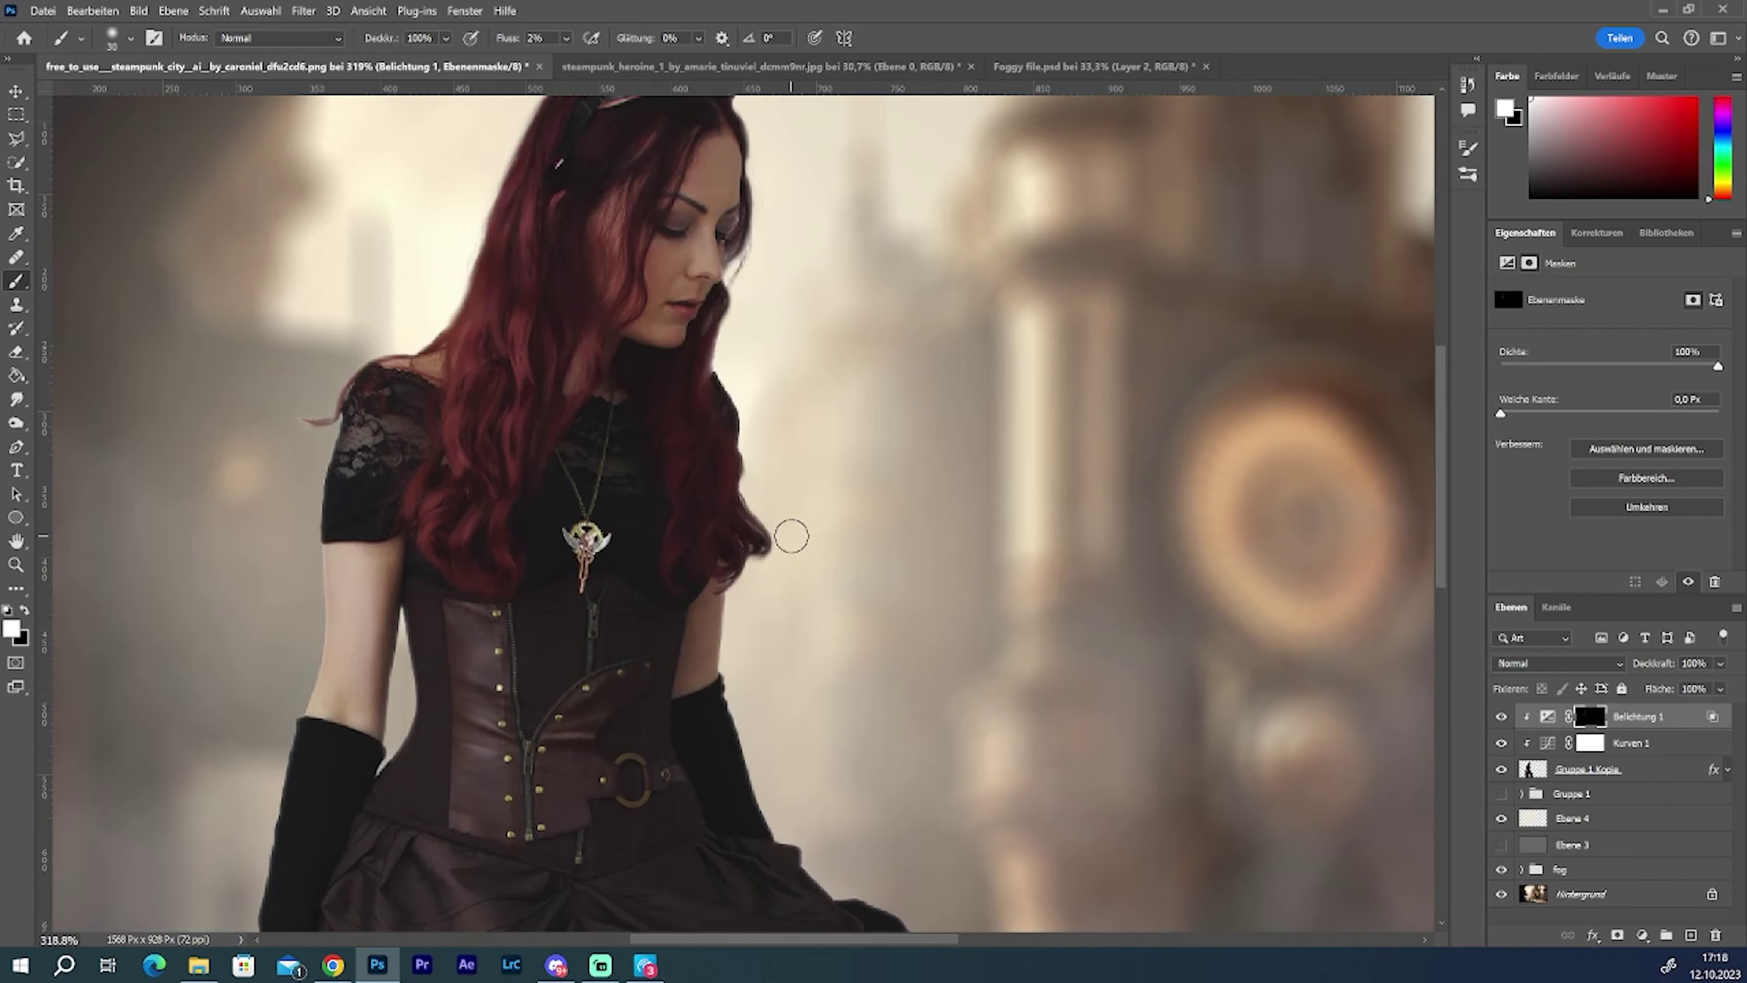
{"action": "scroll", "coordinate": [792, 536], "scroll_direction": "down", "scroll_amount": 5}
{"action": "scroll", "coordinate": [565, 230], "scroll_direction": "up", "scroll_amount": 2}
{"action": "scroll", "coordinate": [566, 230], "scroll_direction": "down", "scroll_amount": 2}
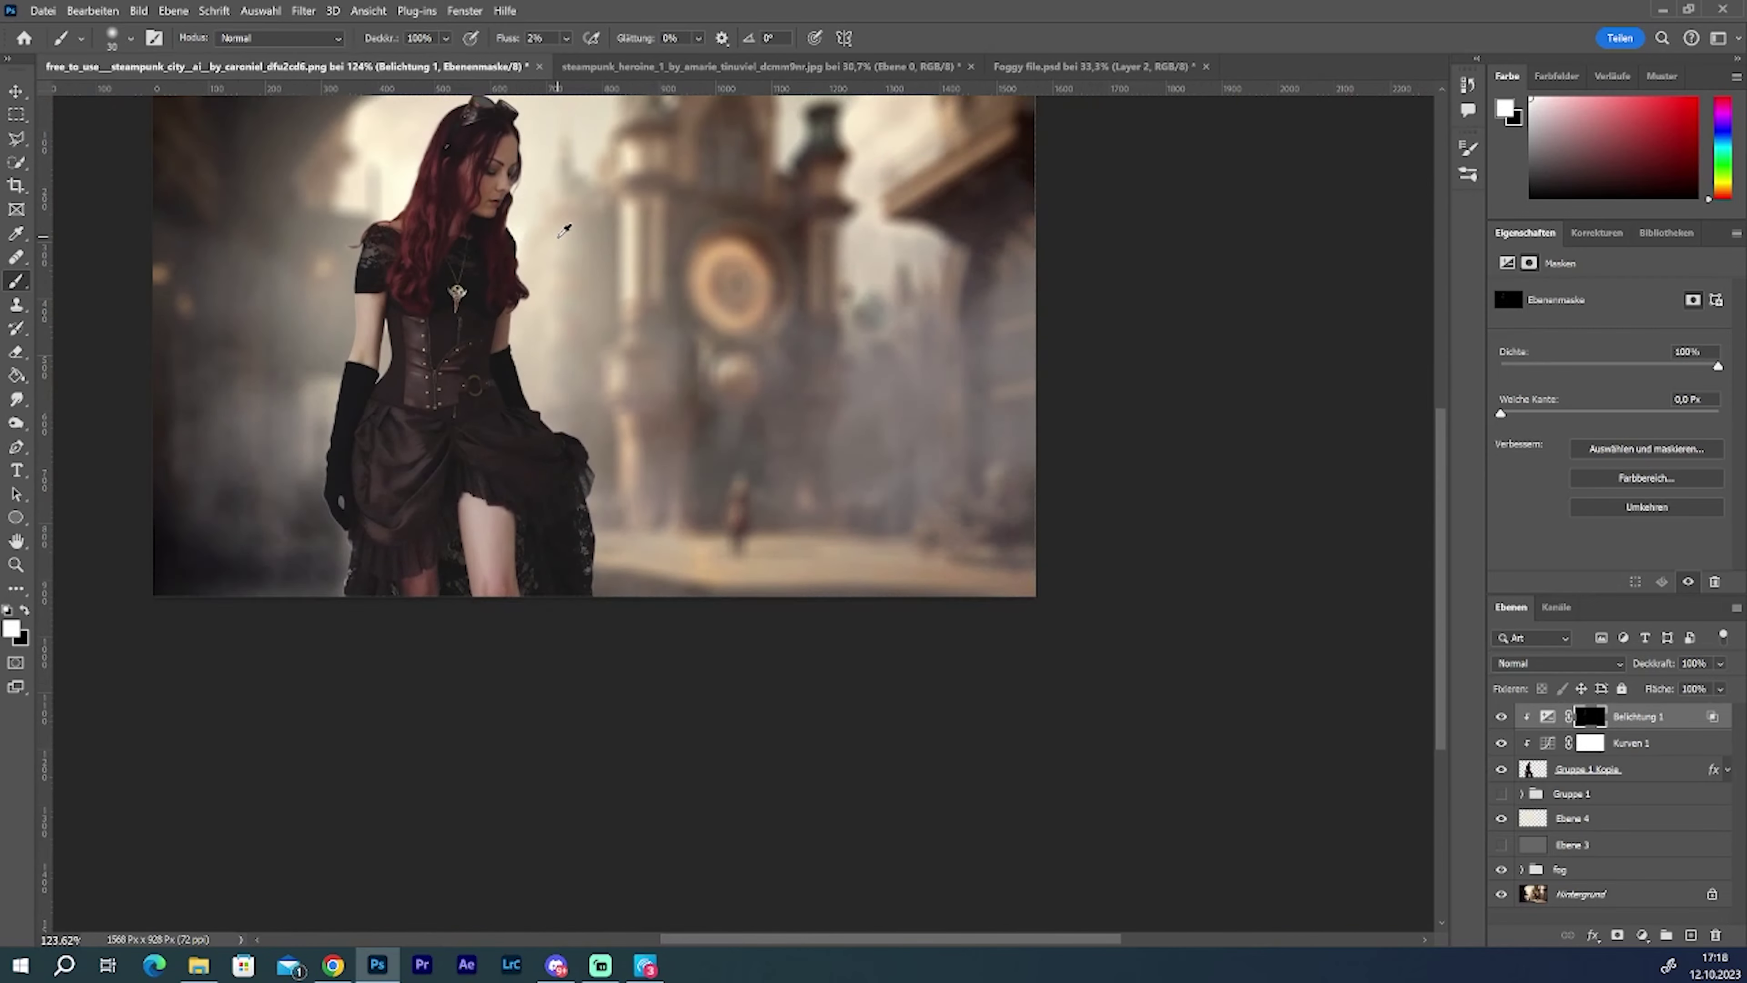
{"action": "scroll", "coordinate": [565, 231], "scroll_direction": "up", "scroll_amount": 3}
{"action": "scroll", "coordinate": [367, 331], "scroll_direction": "up", "scroll_amount": 5}
{"action": "key", "text": "bracketleft"}
{"action": "key", "text": "bracketleft"}
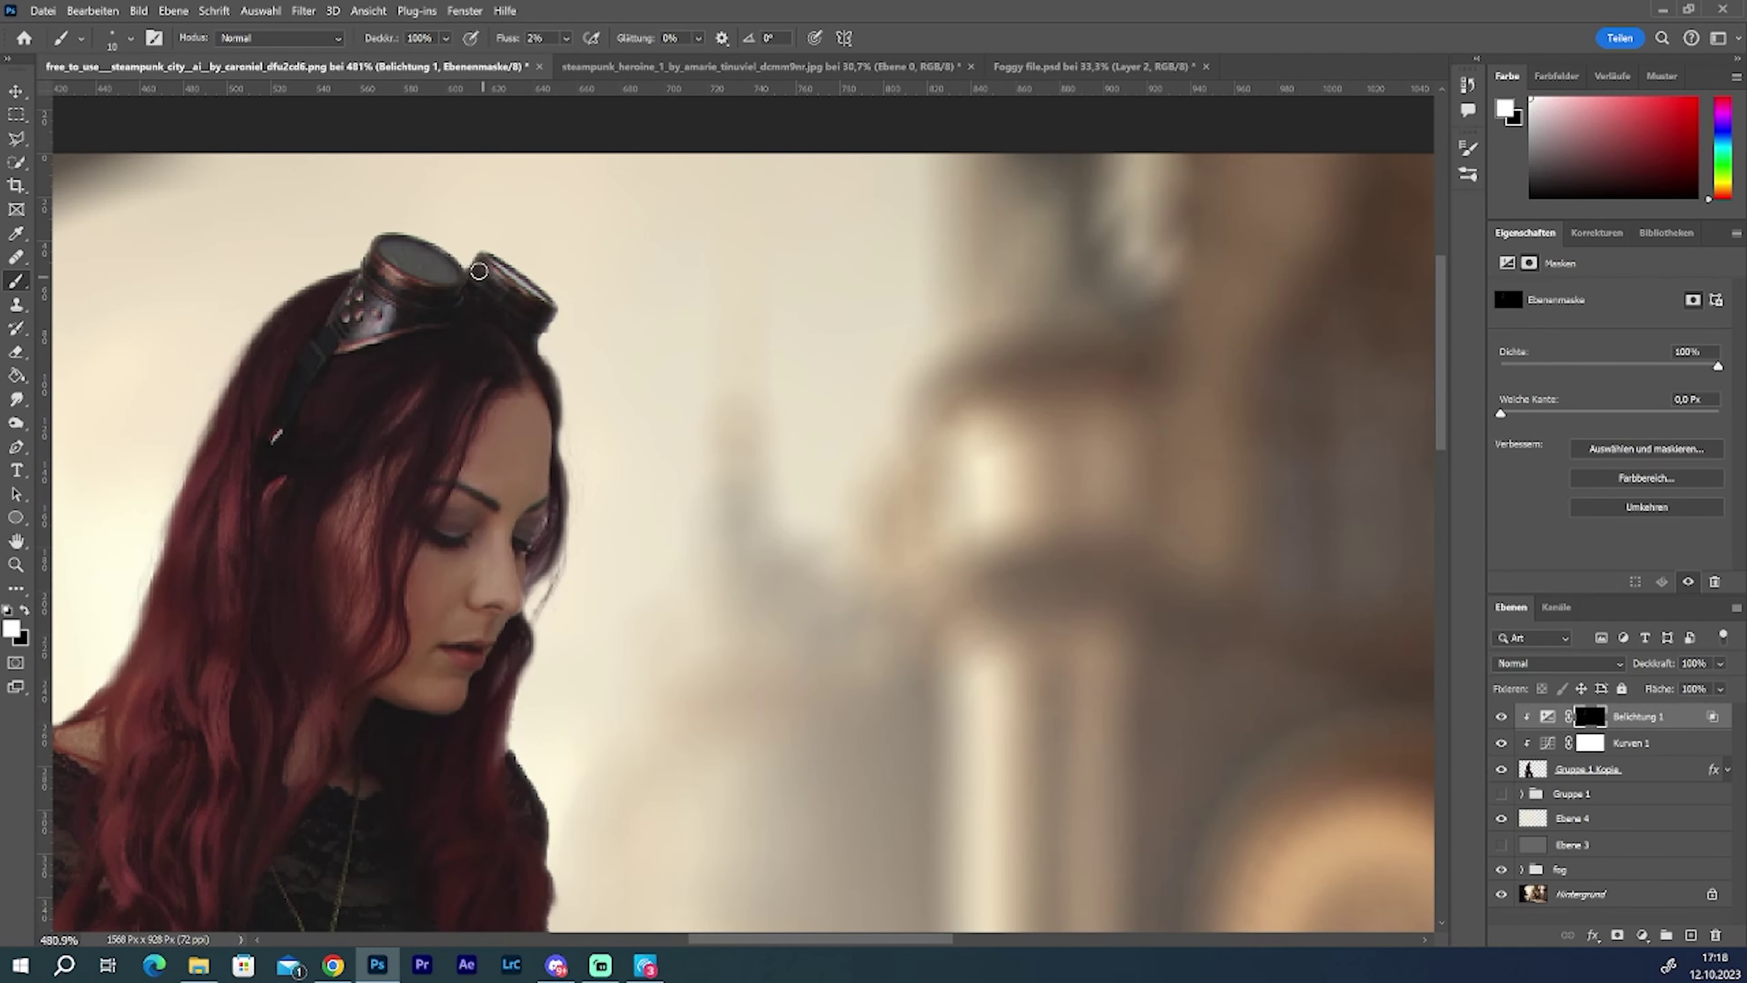
{"action": "key", "text": "z"}
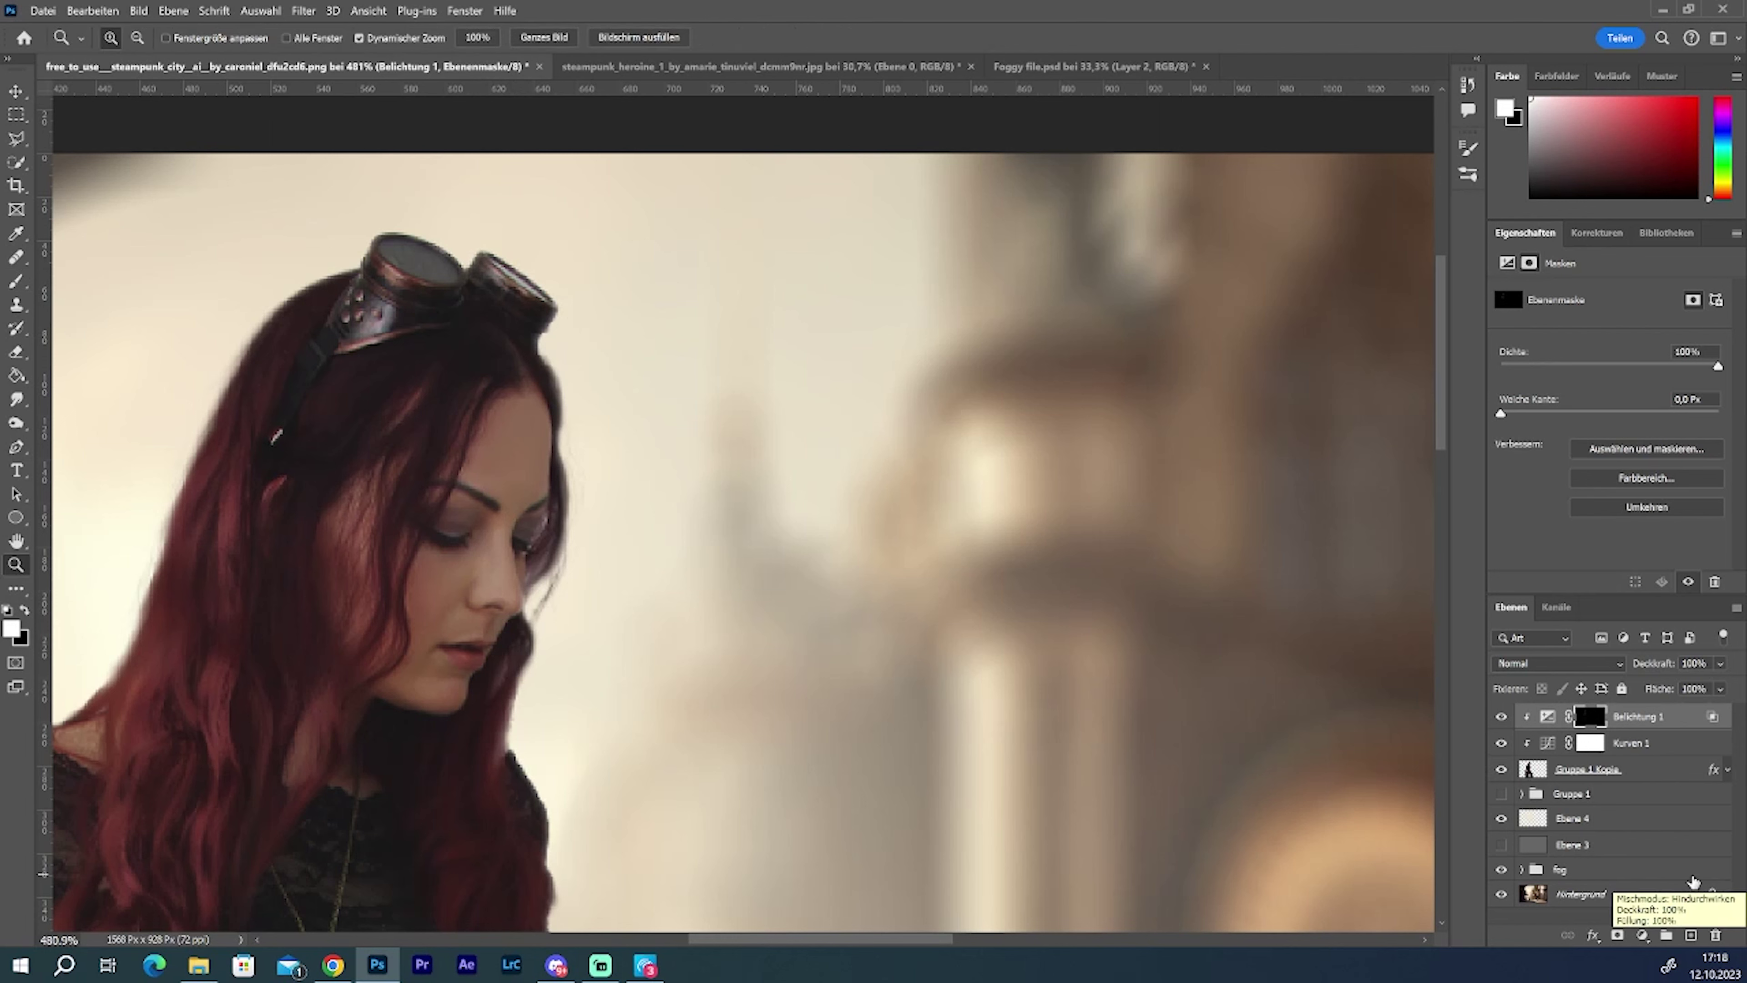
Step: Add Ebene 5 as a clipped Ineinanderkopieren layer filled with 50% grey
{"action": "left_click", "coordinate": [1690, 935]}
{"action": "left_click", "coordinate": [1558, 662]}
{"action": "right_click", "coordinate": [1582, 716]}
{"action": "left_click", "coordinate": [1561, 699]}
{"action": "left_click", "coordinate": [93, 10]}
{"action": "left_click", "coordinate": [124, 296]}
{"action": "key", "text": "Return"}
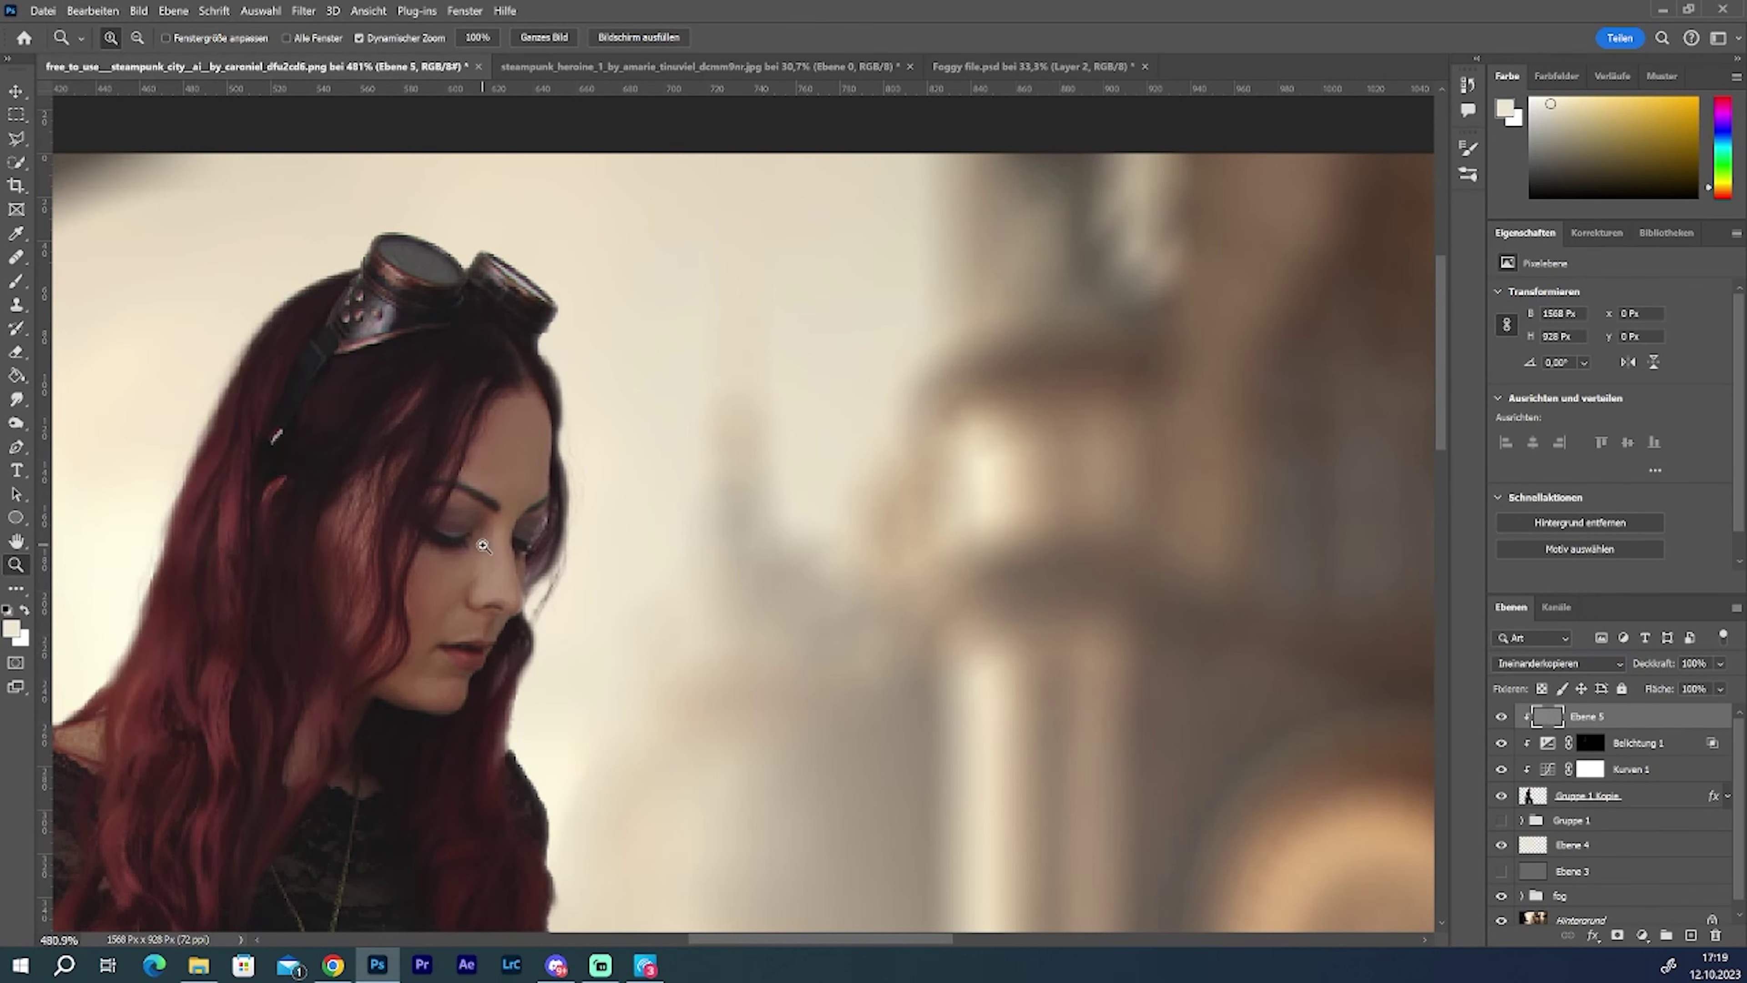
Step: Shade the corset beside the arm and its crease with a size 20 dodge/burn brush
{"action": "scroll", "coordinate": [484, 546], "scroll_direction": "up", "scroll_amount": 3}
{"action": "scroll", "coordinate": [475, 544], "scroll_direction": "down", "scroll_amount": 1}
{"action": "key", "text": "o"}
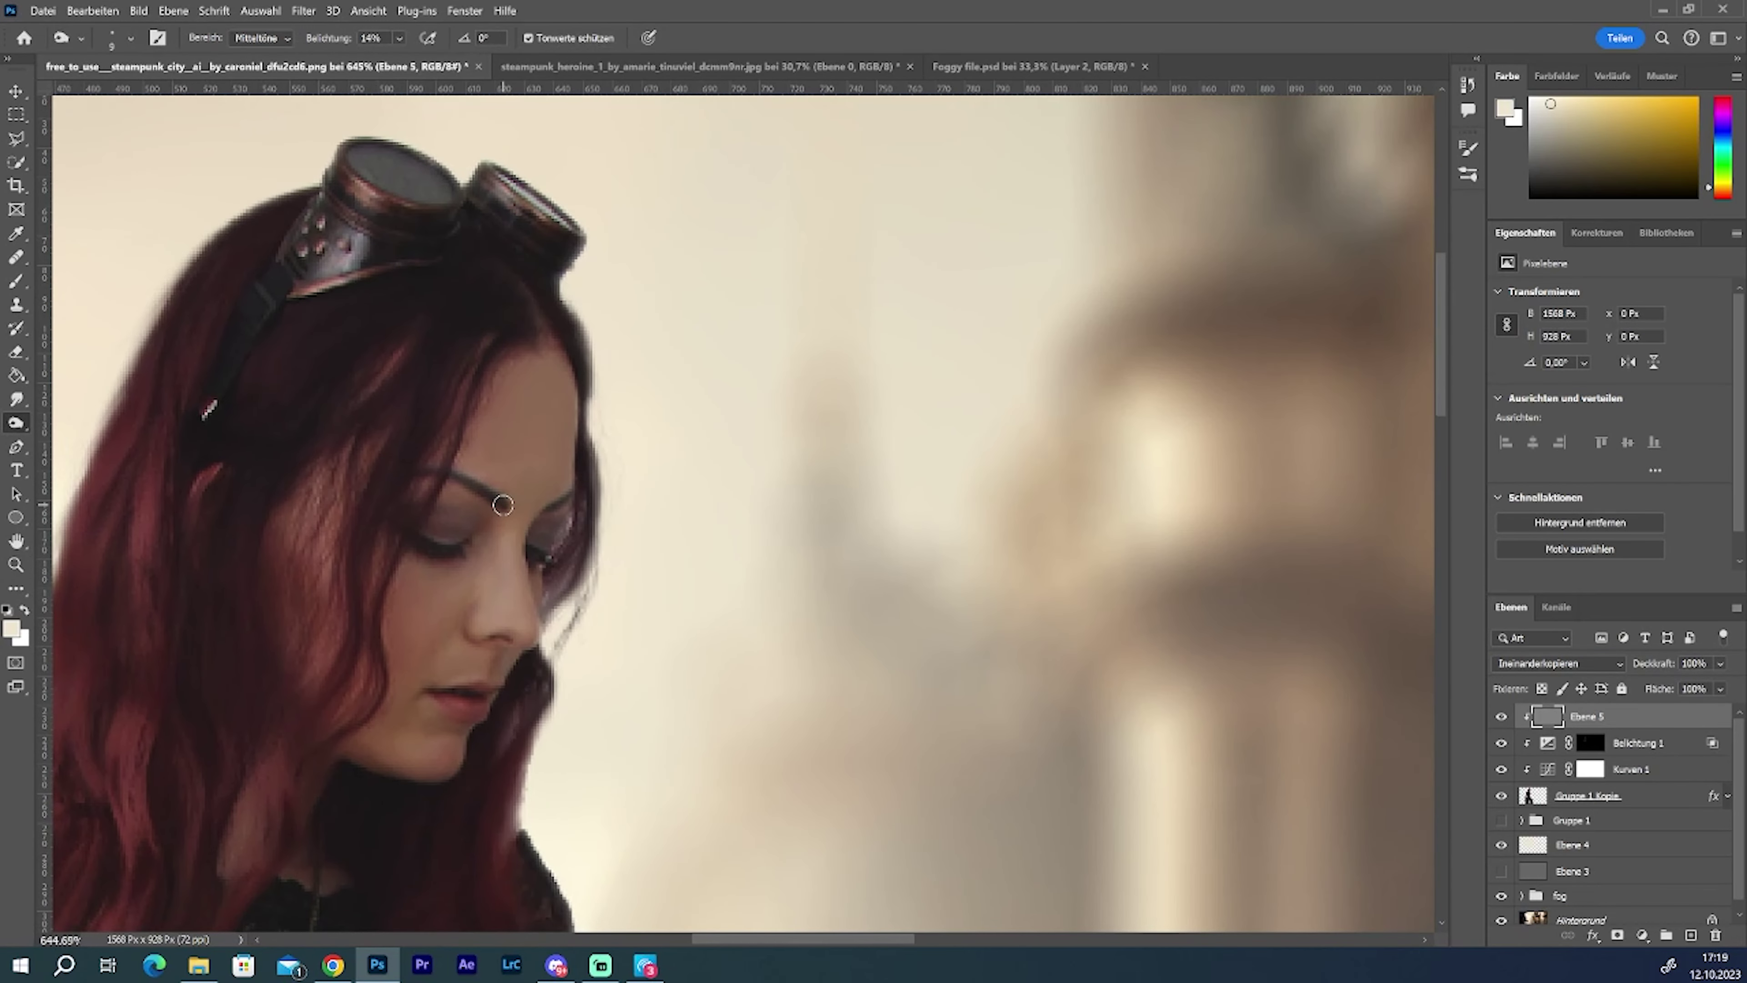
{"action": "scroll", "coordinate": [503, 505], "scroll_direction": "up", "scroll_amount": 1}
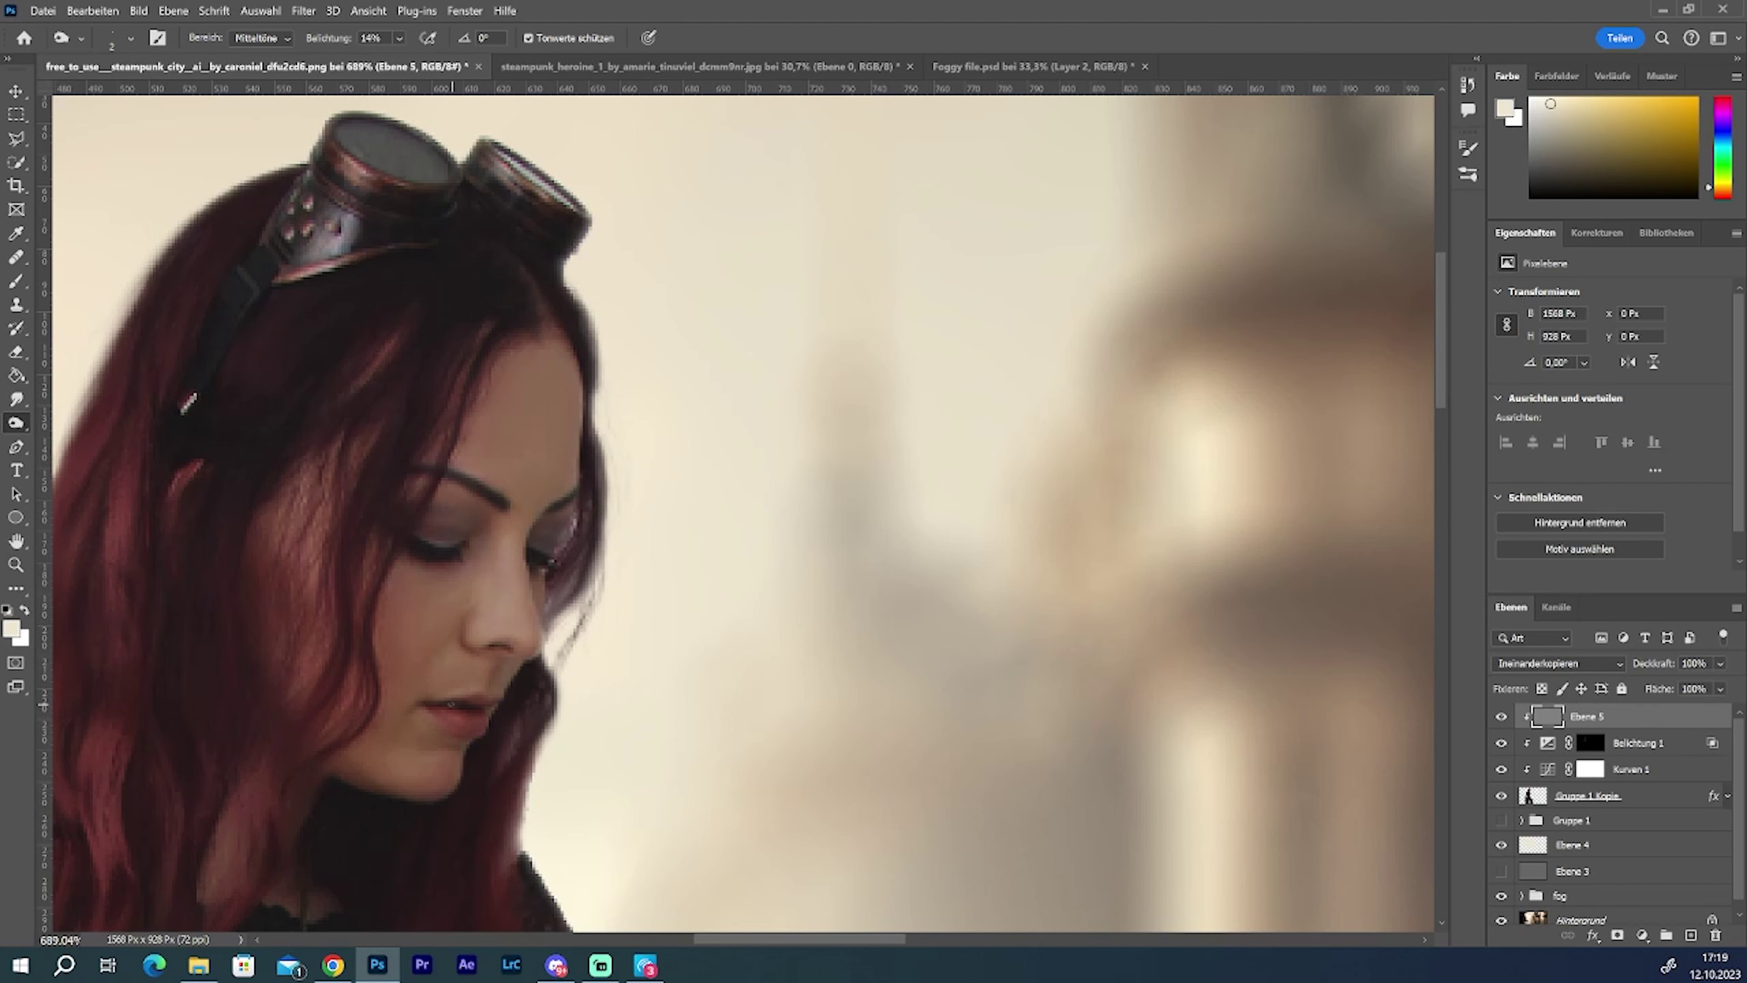
{"action": "scroll", "coordinate": [356, 476], "scroll_direction": "down", "scroll_amount": 3}
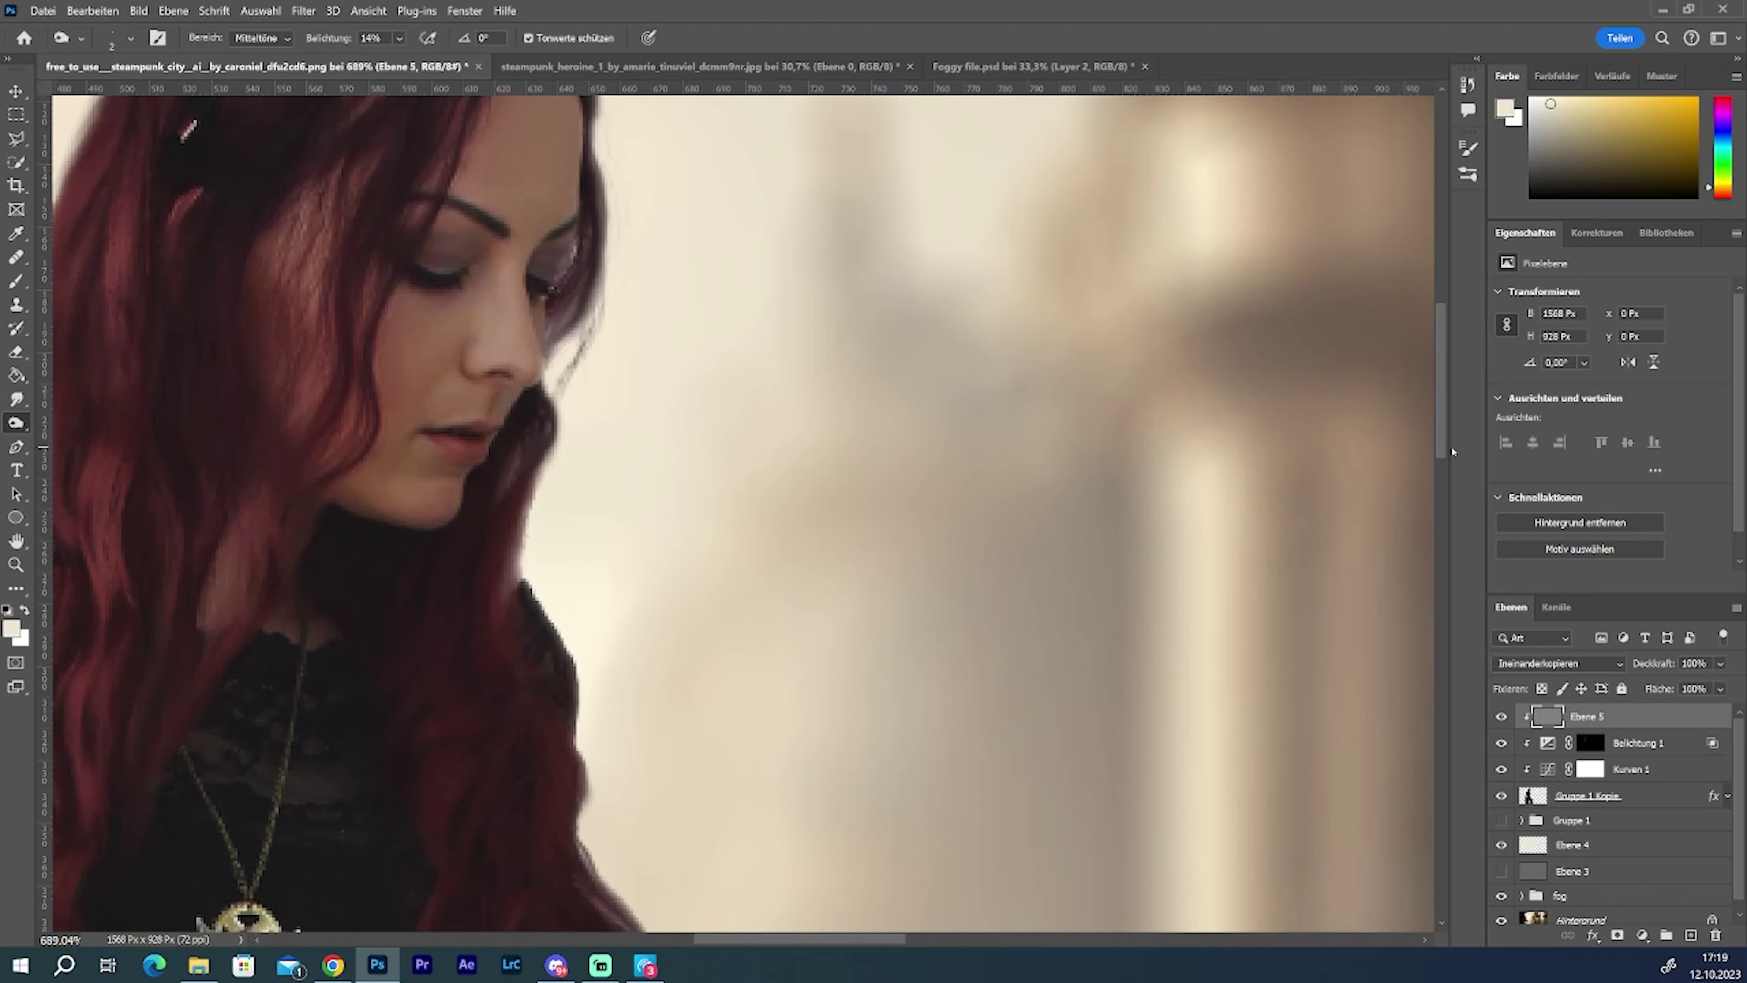
{"action": "scroll", "coordinate": [356, 477], "scroll_direction": "down", "scroll_amount": 2}
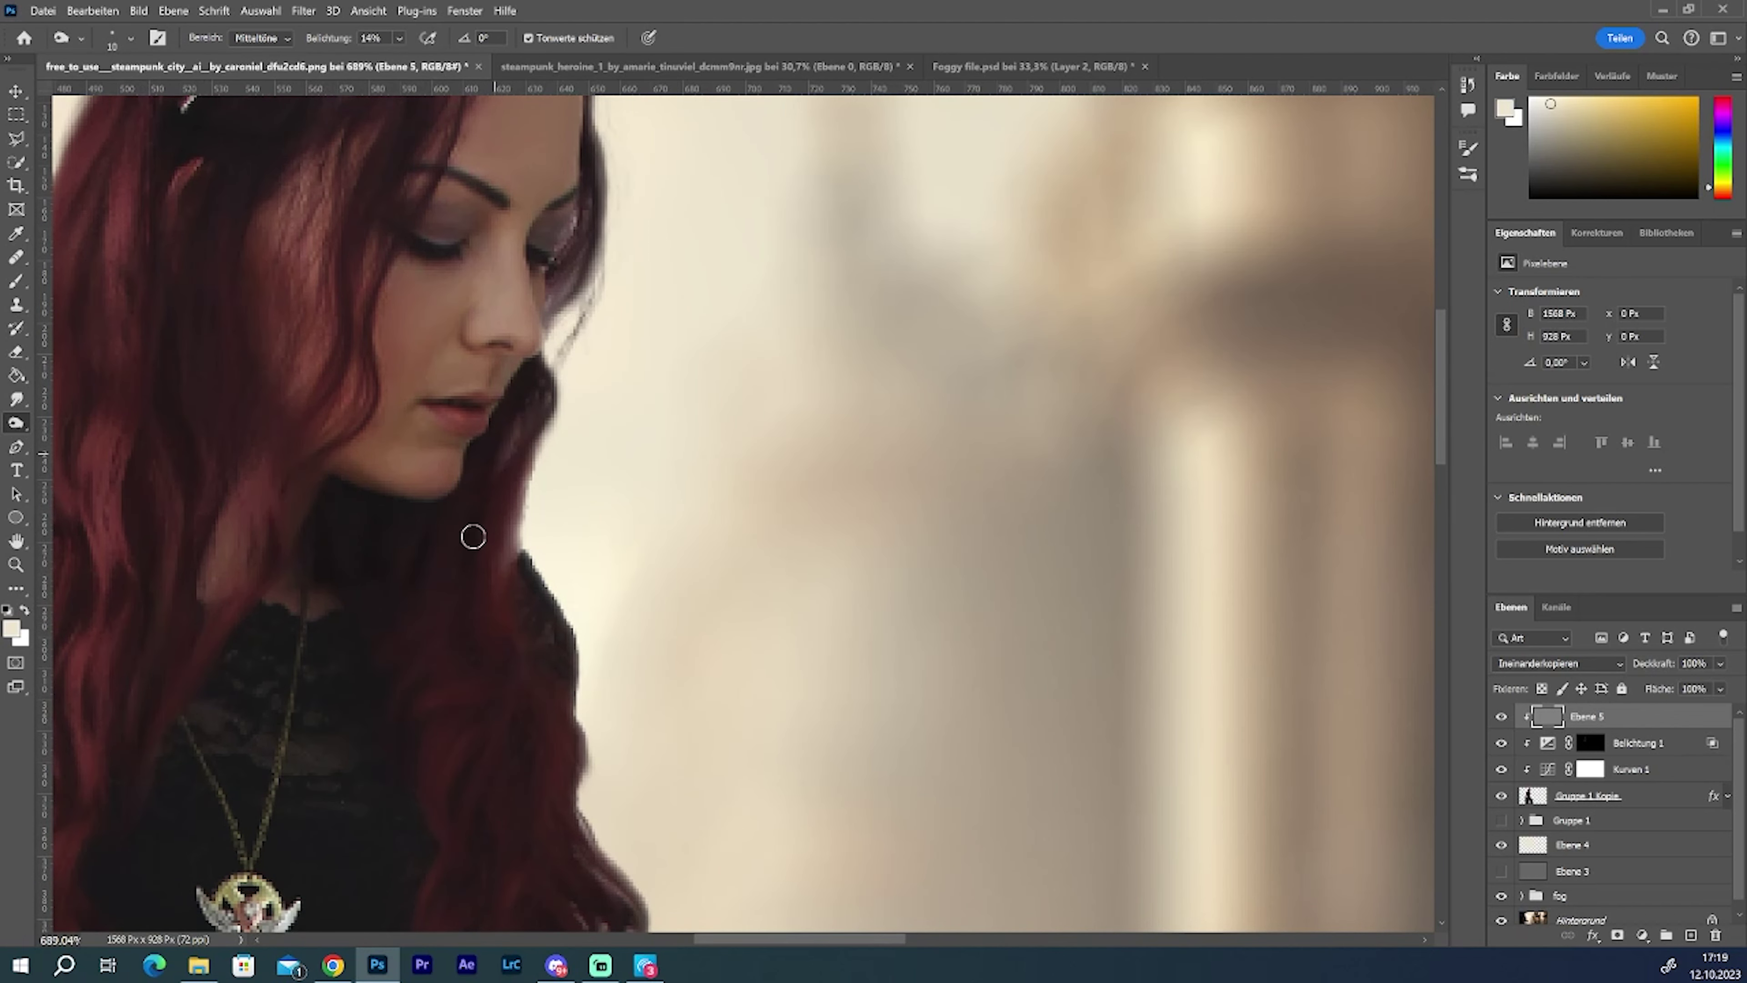
{"action": "scroll", "coordinate": [543, 757], "scroll_direction": "up", "scroll_amount": 3}
{"action": "scroll", "coordinate": [544, 757], "scroll_direction": "up", "scroll_amount": 4}
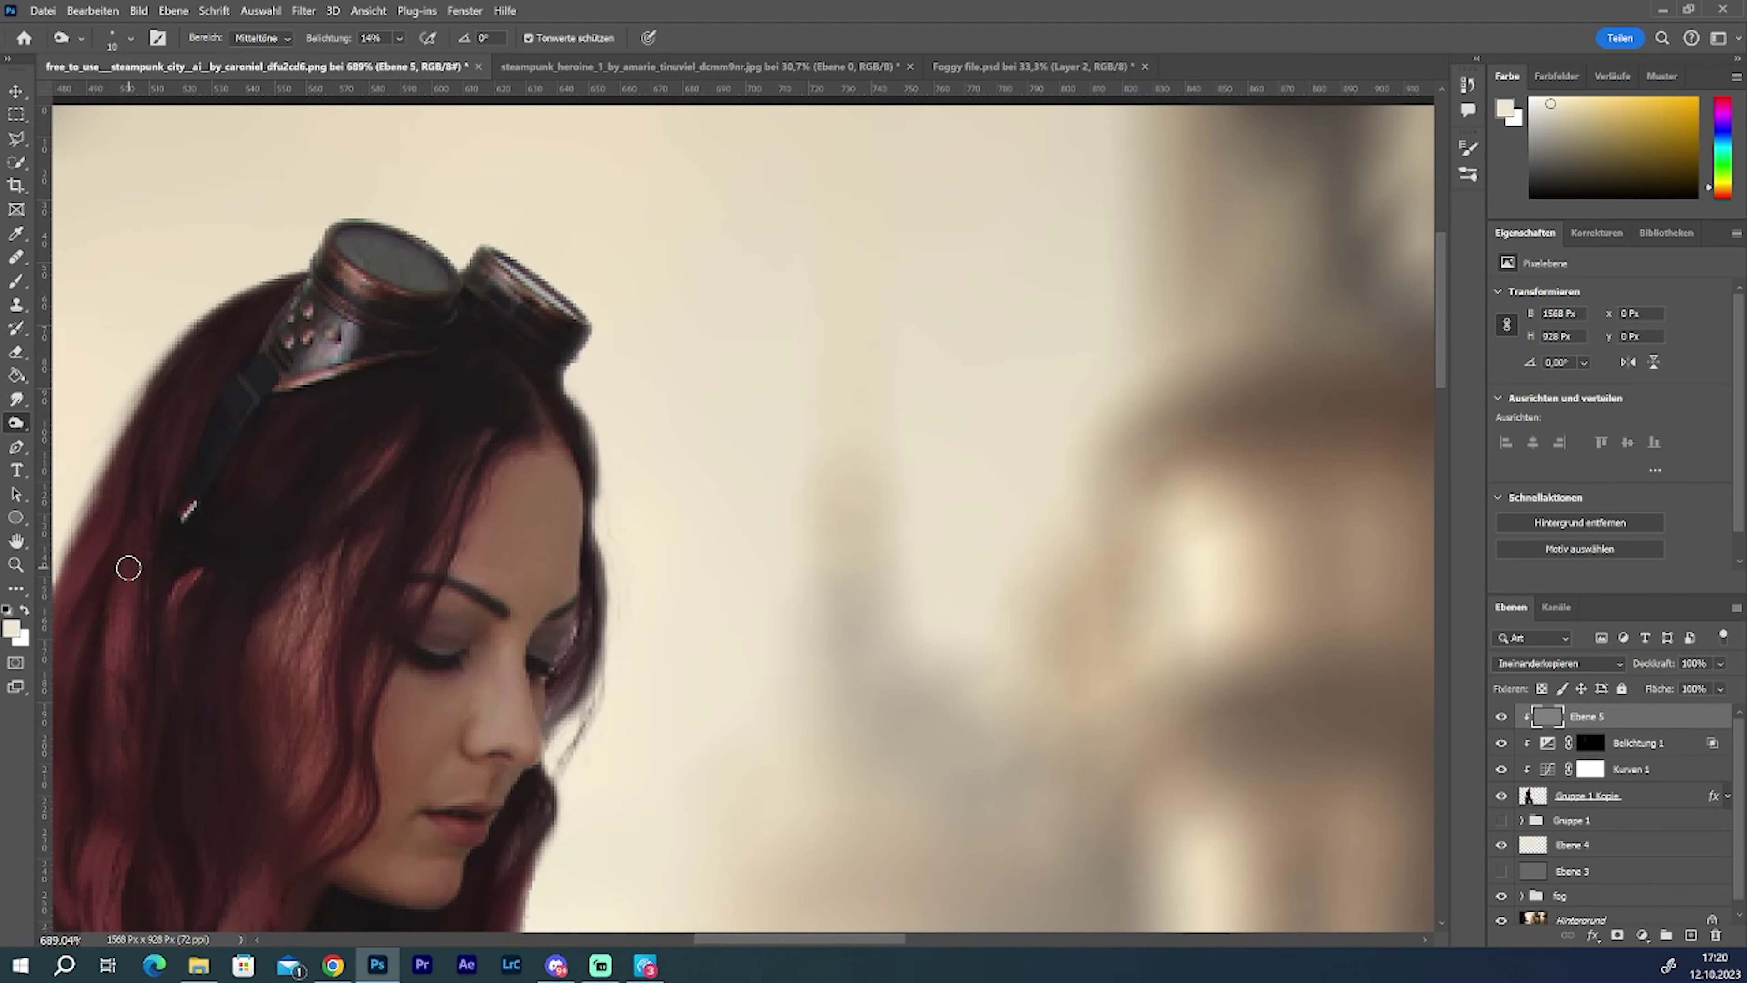
{"action": "key", "text": "bracketright"}
{"action": "scroll", "coordinate": [482, 454], "scroll_direction": "down", "scroll_amount": 2}
{"action": "scroll", "coordinate": [481, 454], "scroll_direction": "down", "scroll_amount": 13}
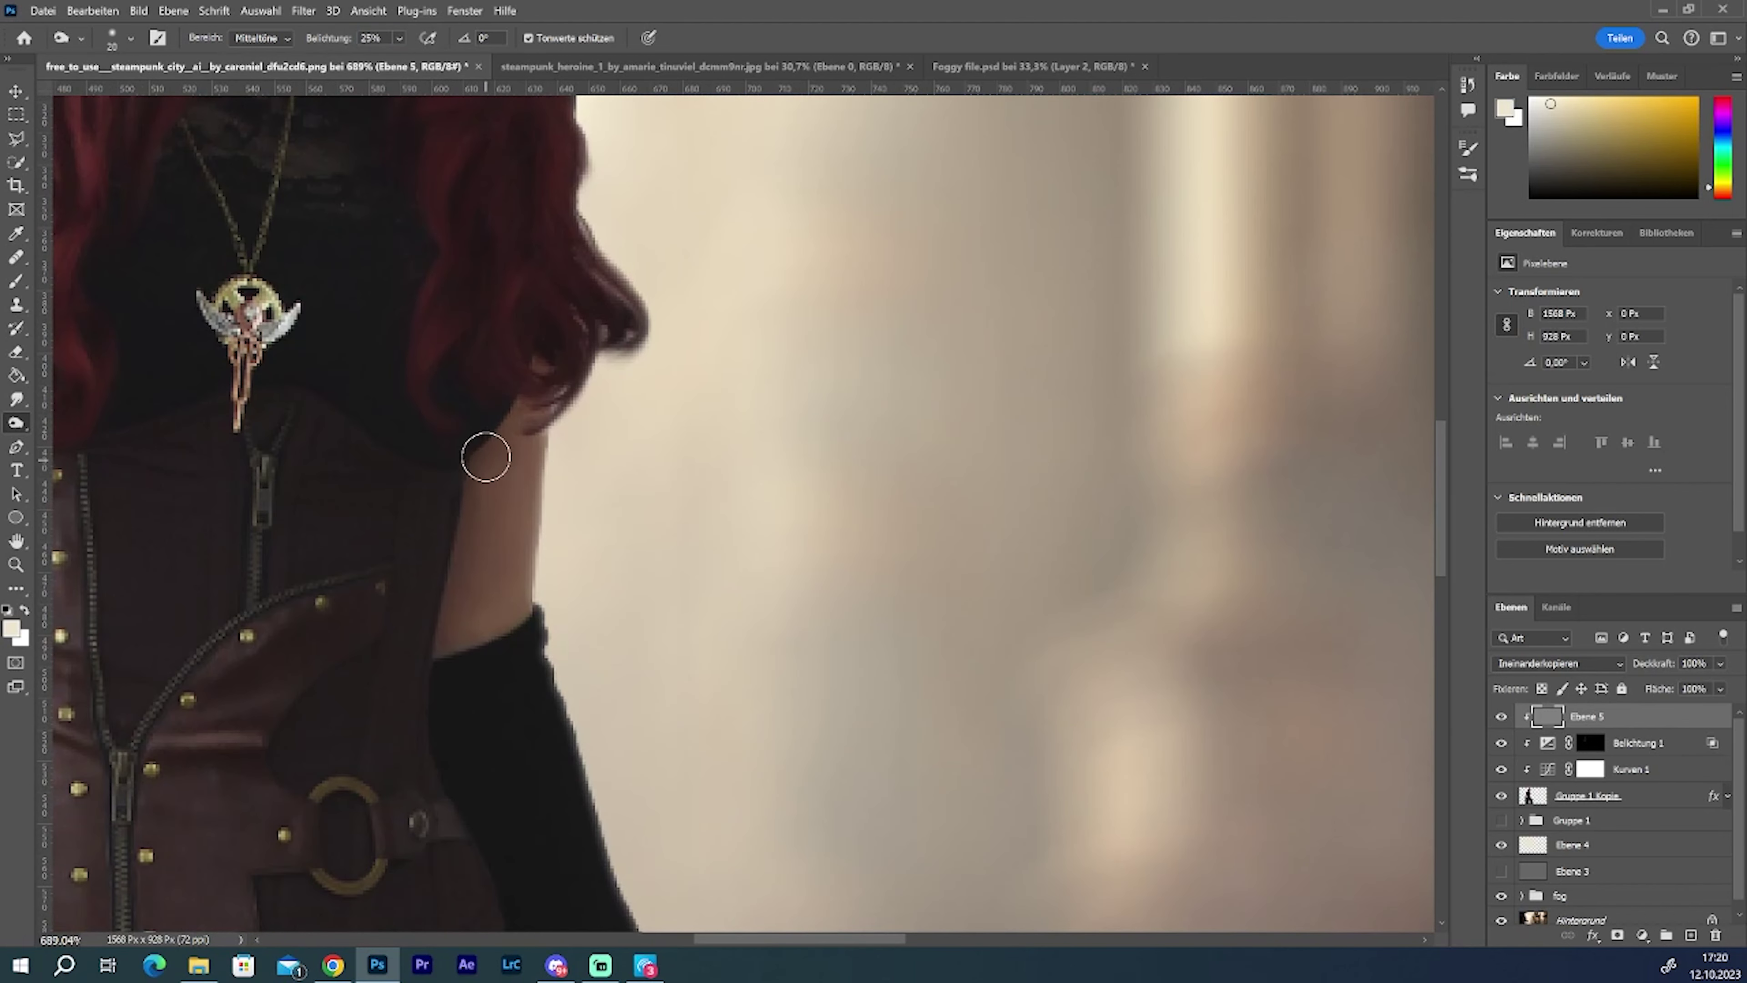
{"action": "left_click_drag", "start_coordinate": [378, 632], "coordinate": [285, 772]}
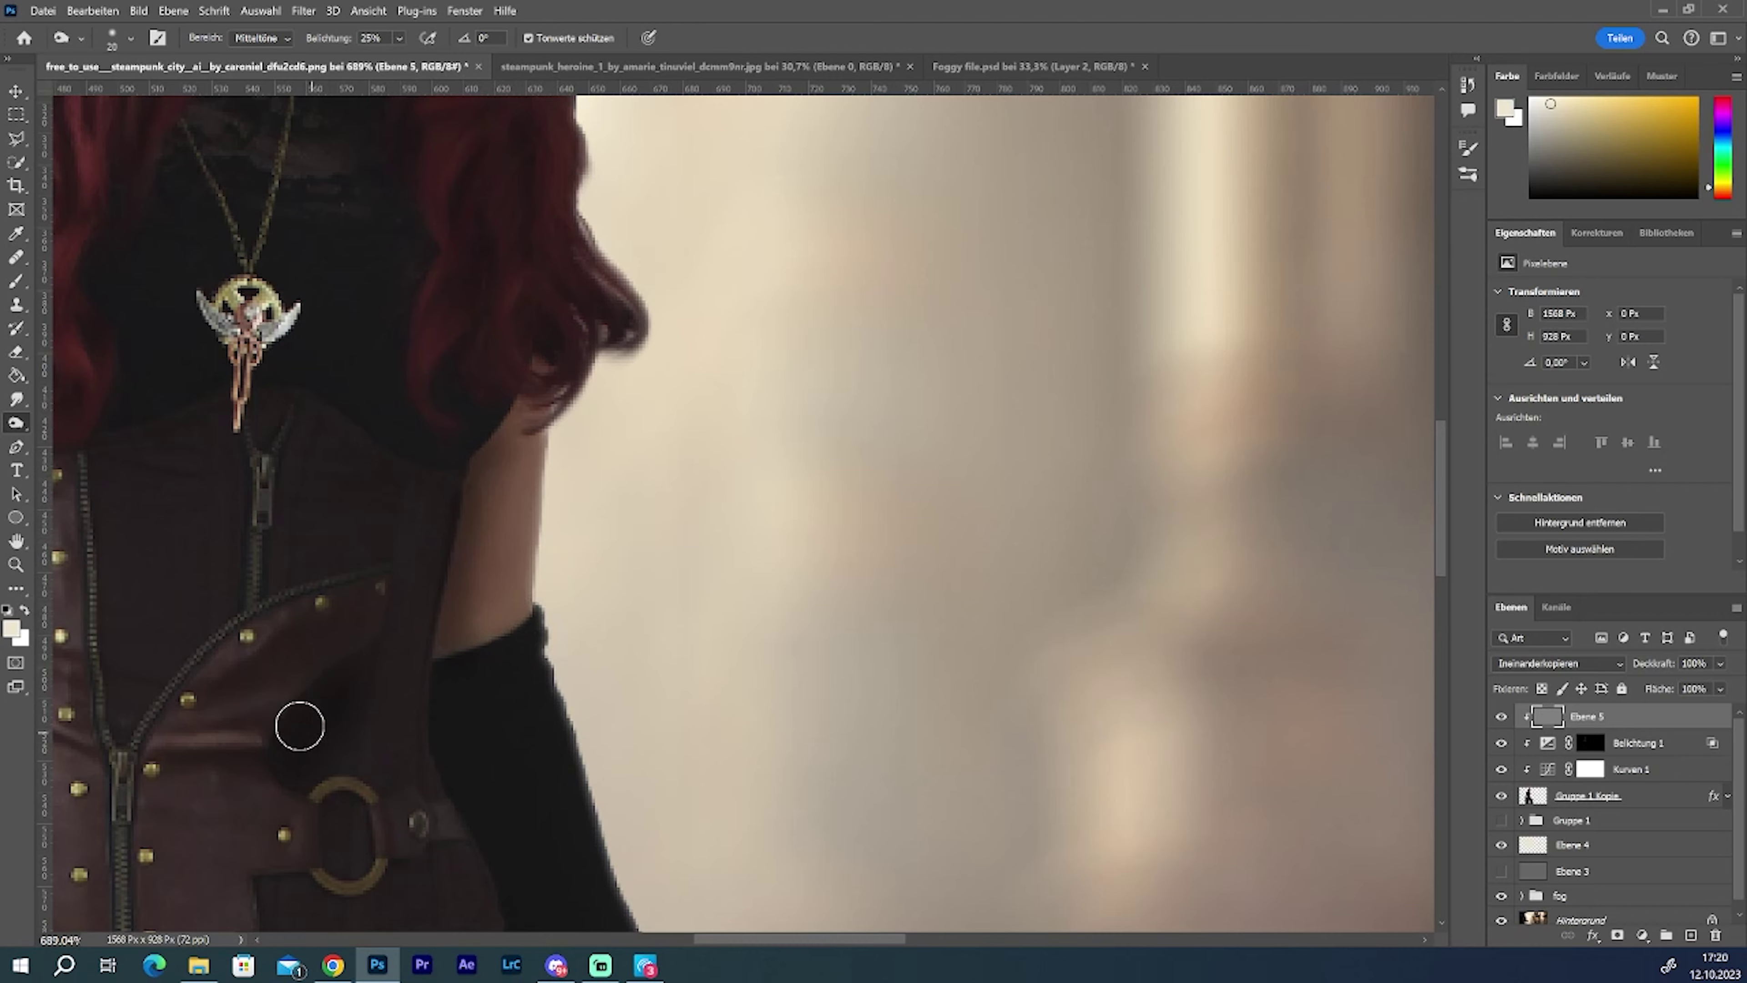
{"action": "left_click_drag", "start_coordinate": [761, 943], "coordinate": [674, 943]}
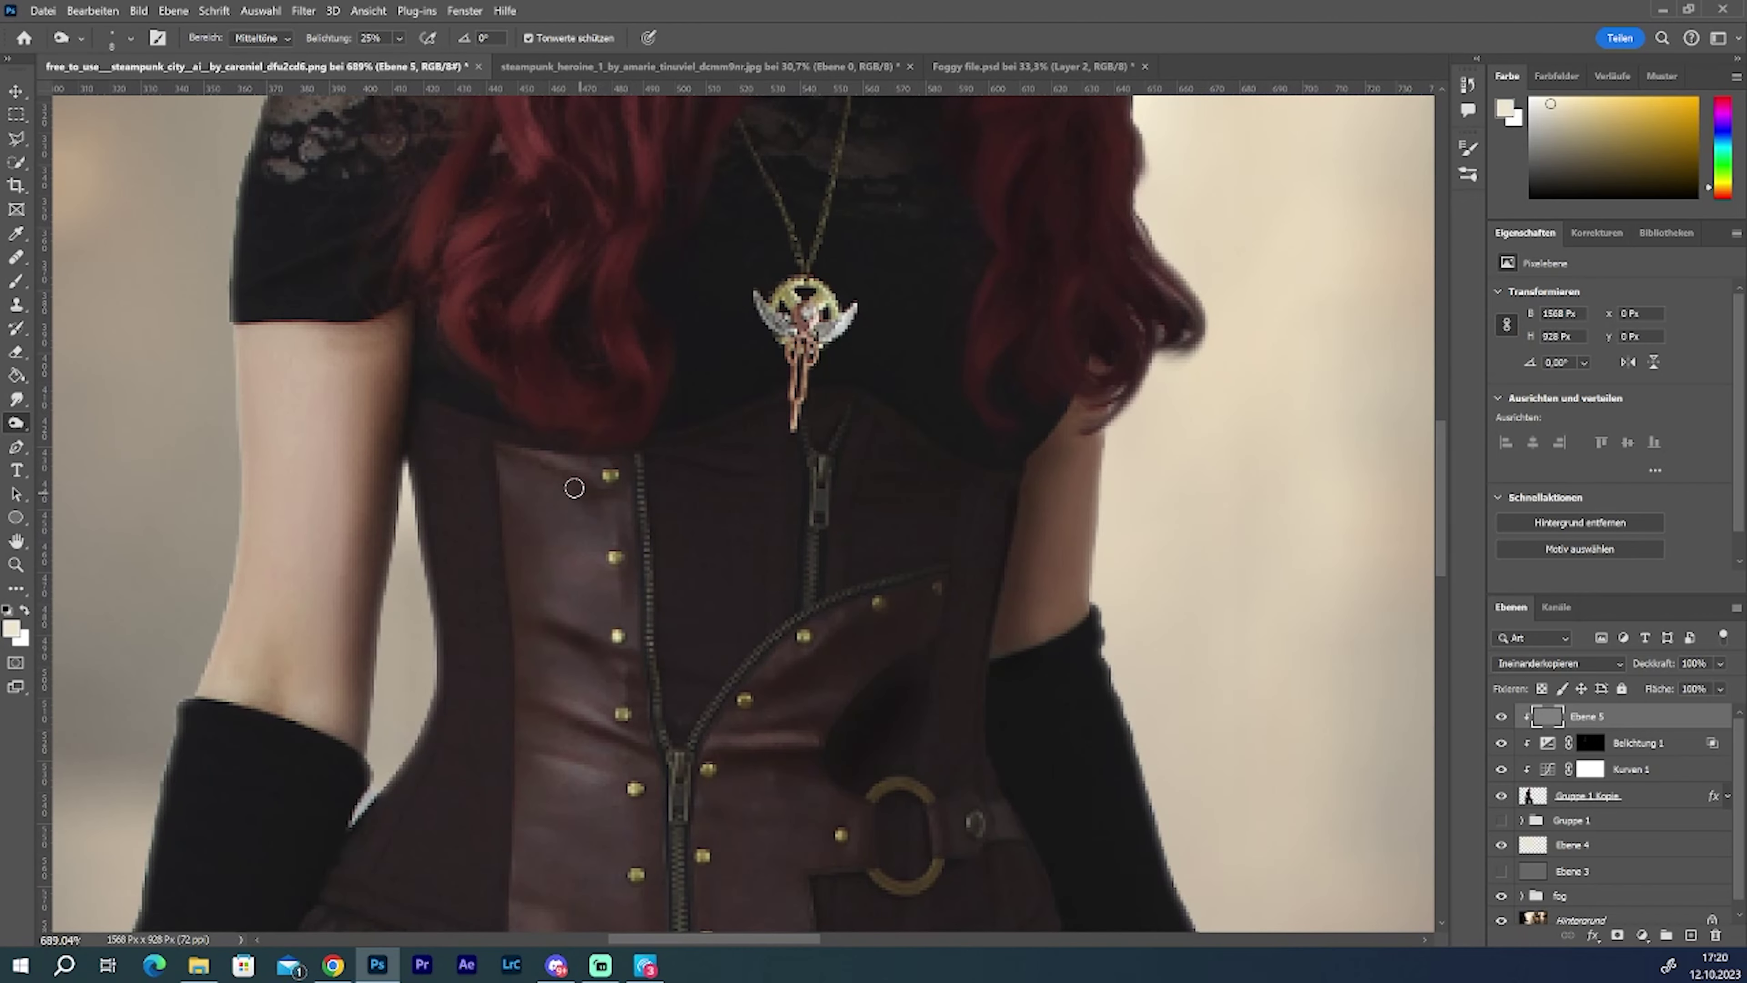
{"action": "left_click_drag", "start_coordinate": [633, 748], "coordinate": [568, 723]}
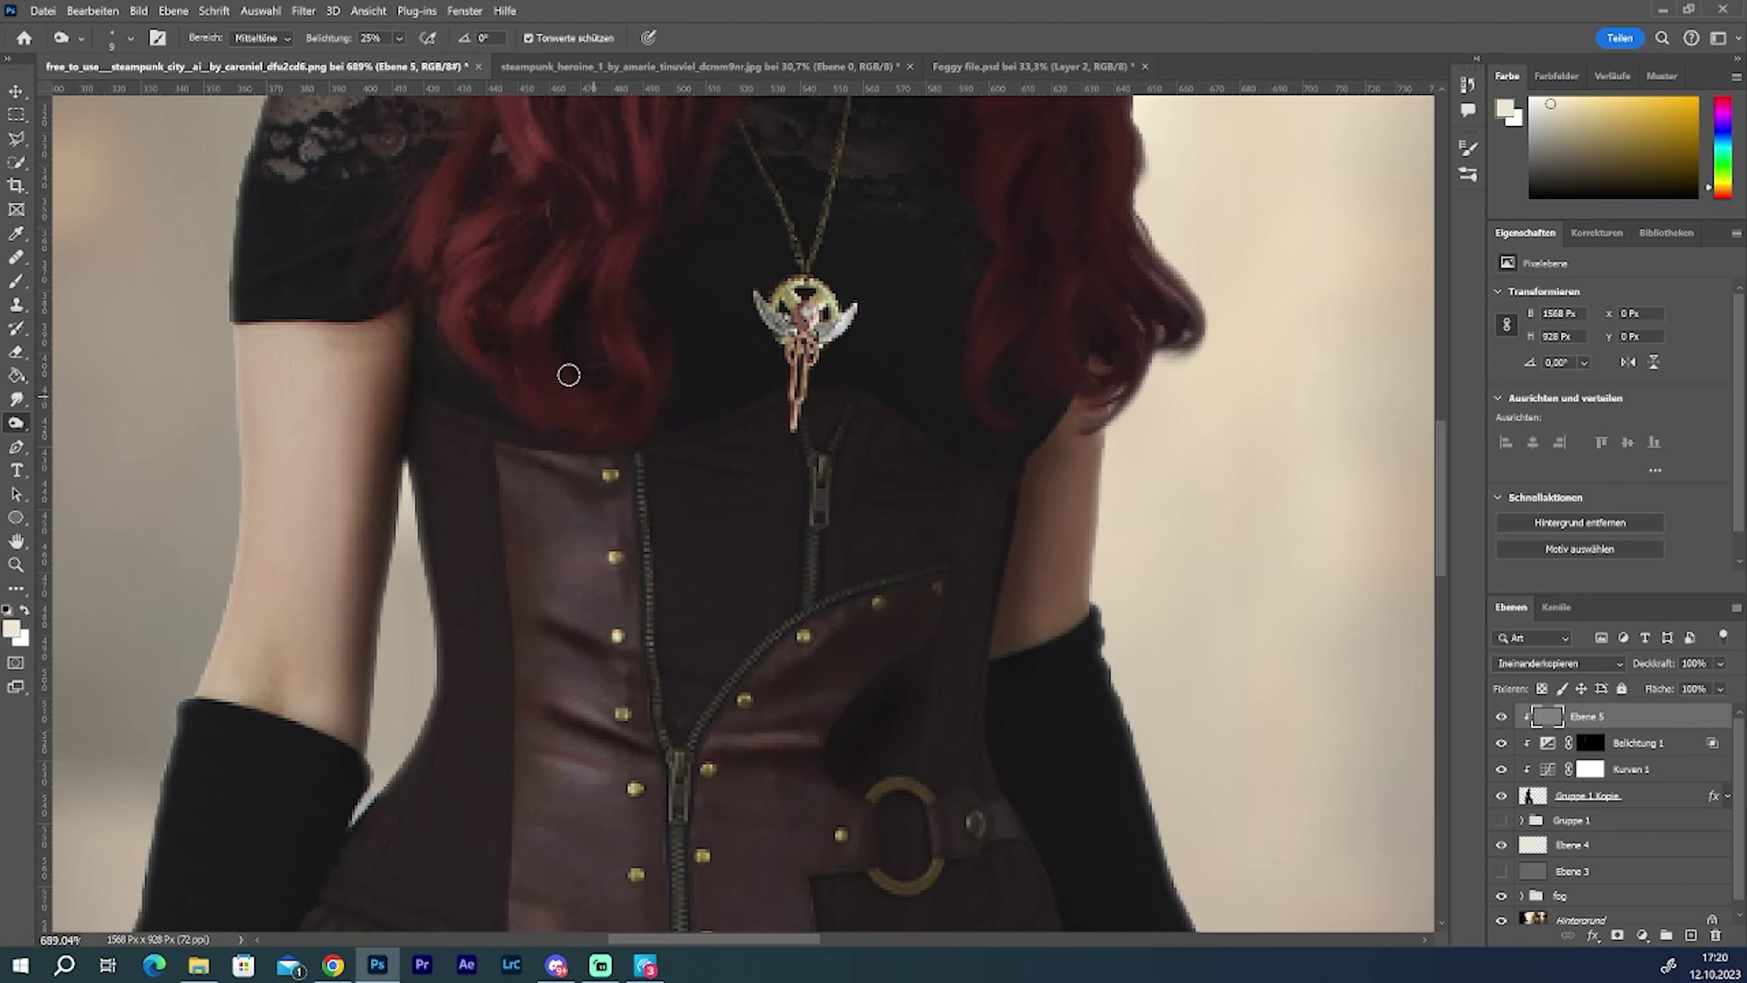
Step: Darken the crease at the bottom of the knee with a size 20 brush
{"action": "scroll", "coordinate": [1358, 583], "scroll_direction": "down", "scroll_amount": 5}
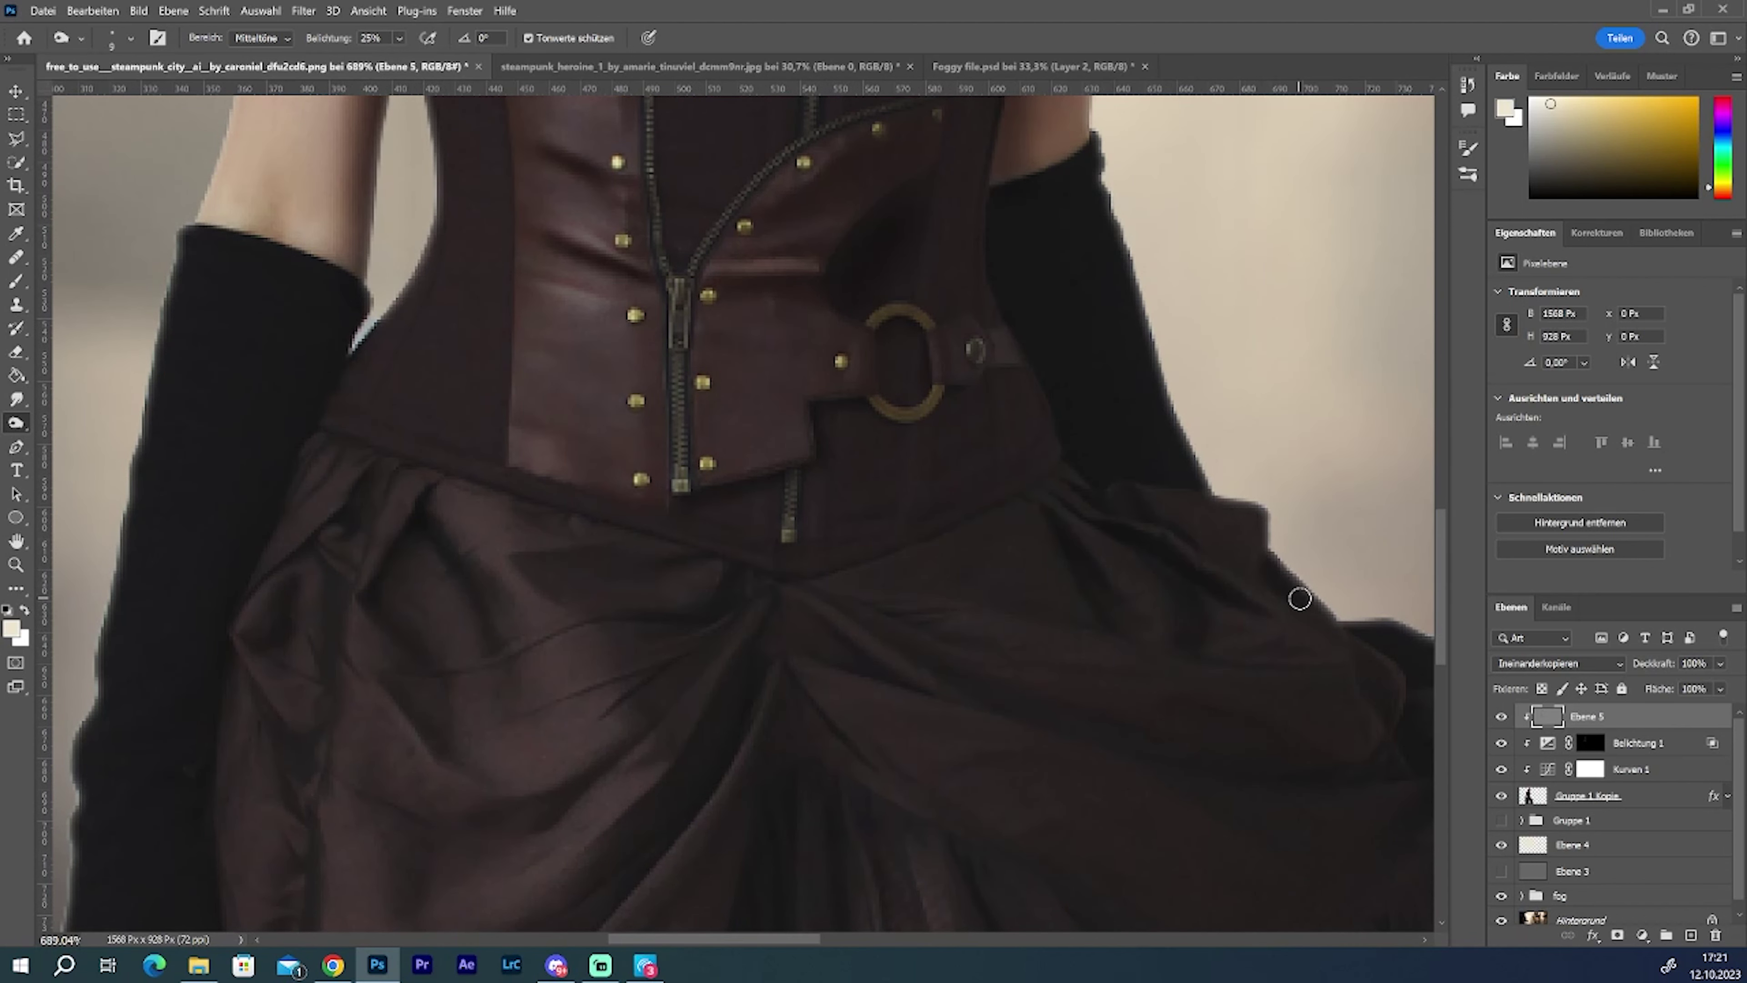
{"action": "scroll", "coordinate": [729, 584], "scroll_direction": "down", "scroll_amount": 4}
{"action": "scroll", "coordinate": [730, 584], "scroll_direction": "up", "scroll_amount": 2}
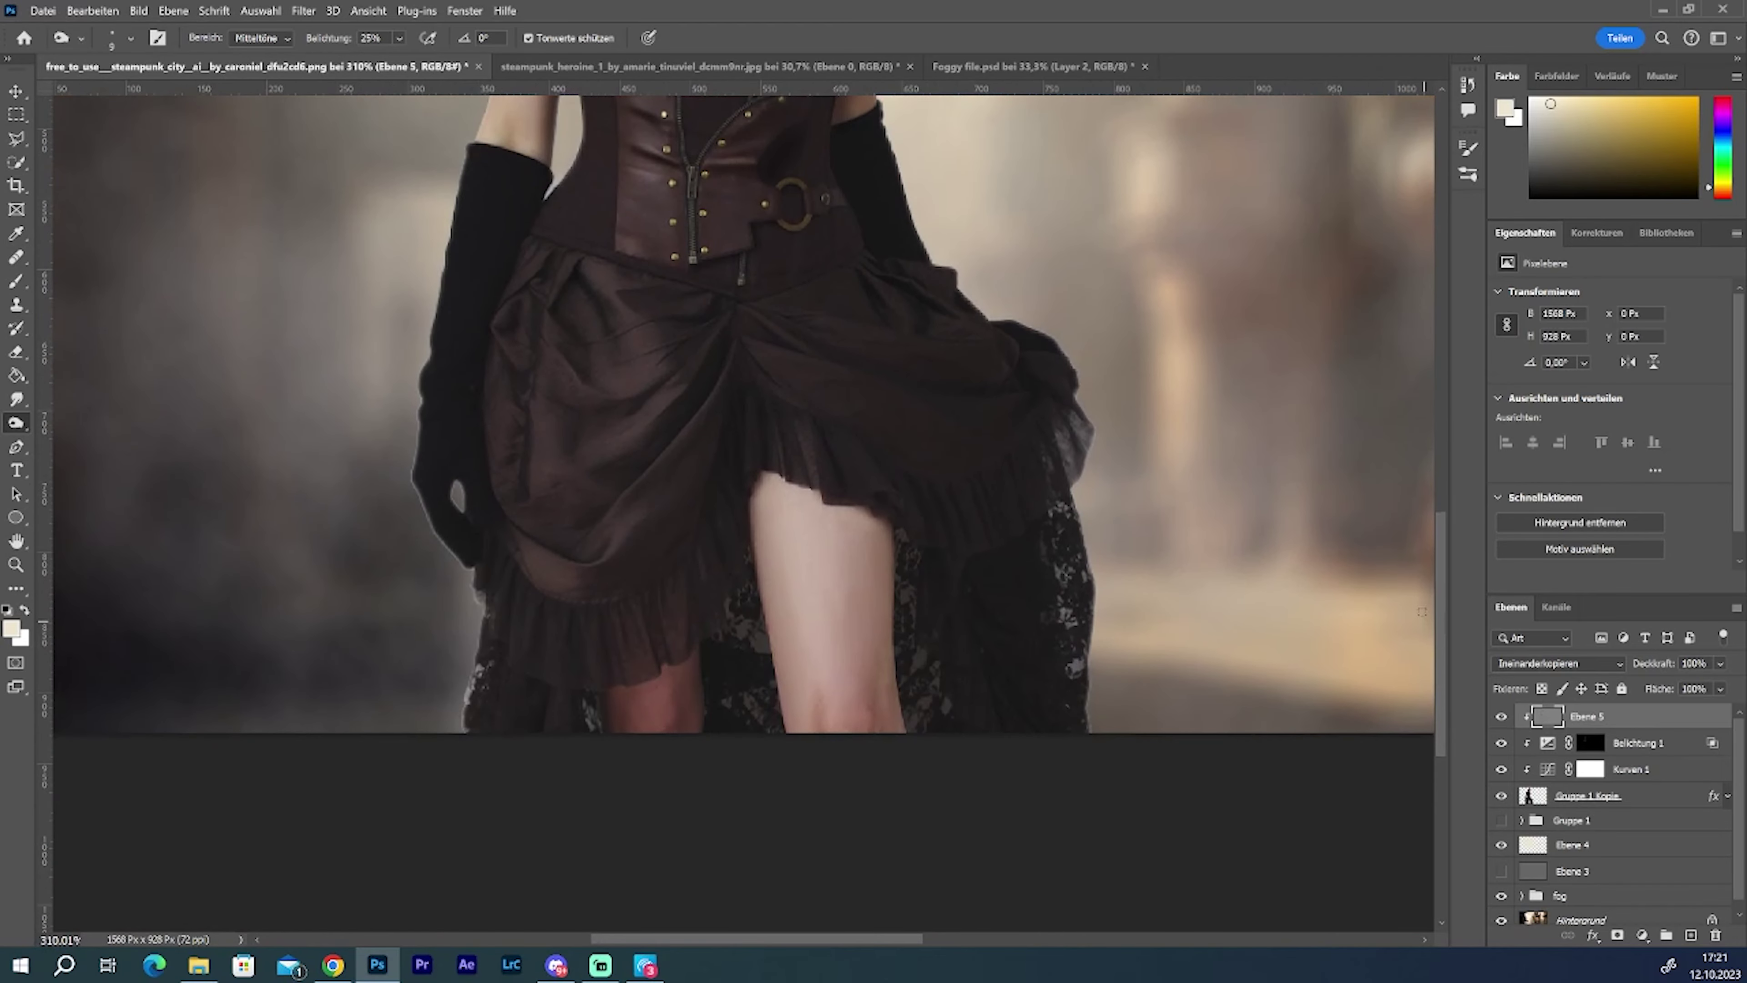
{"action": "key", "text": "bracketright"}
{"action": "key", "text": "bracketright"}
{"action": "key", "text": "bracketright"}
{"action": "key", "text": "bracketright"}
{"action": "key", "text": "bracketright"}
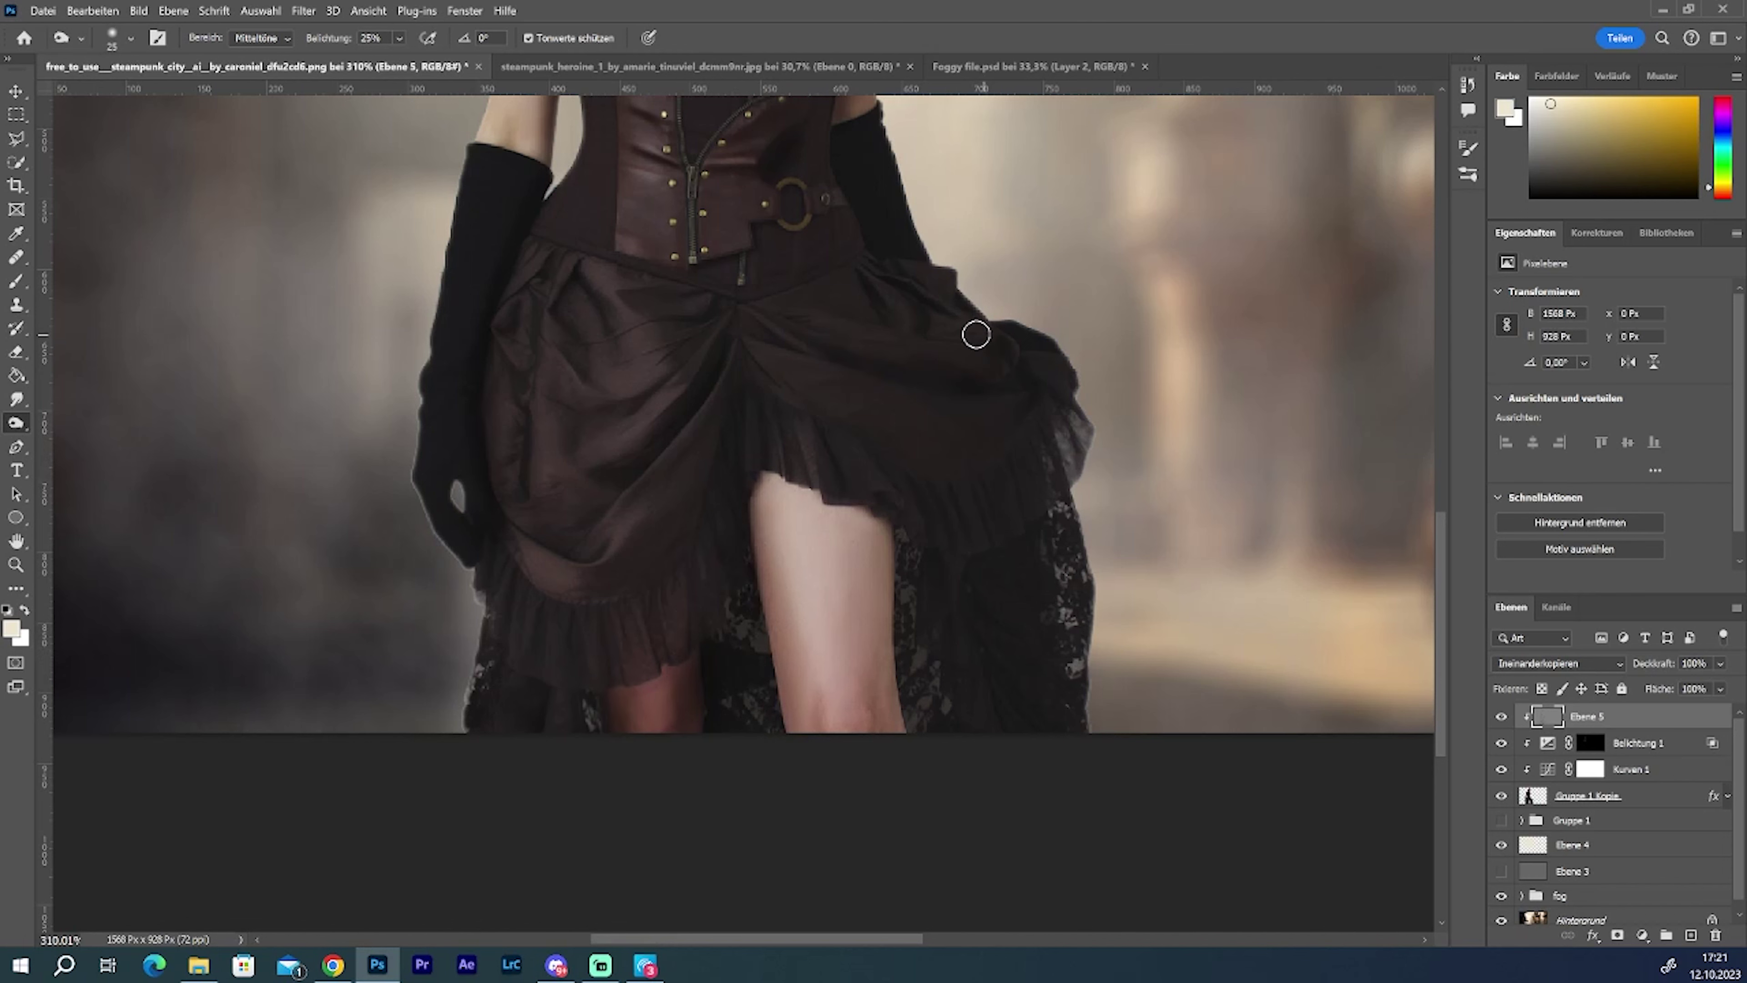
{"action": "left_click_drag", "start_coordinate": [822, 718], "coordinate": [871, 739]}
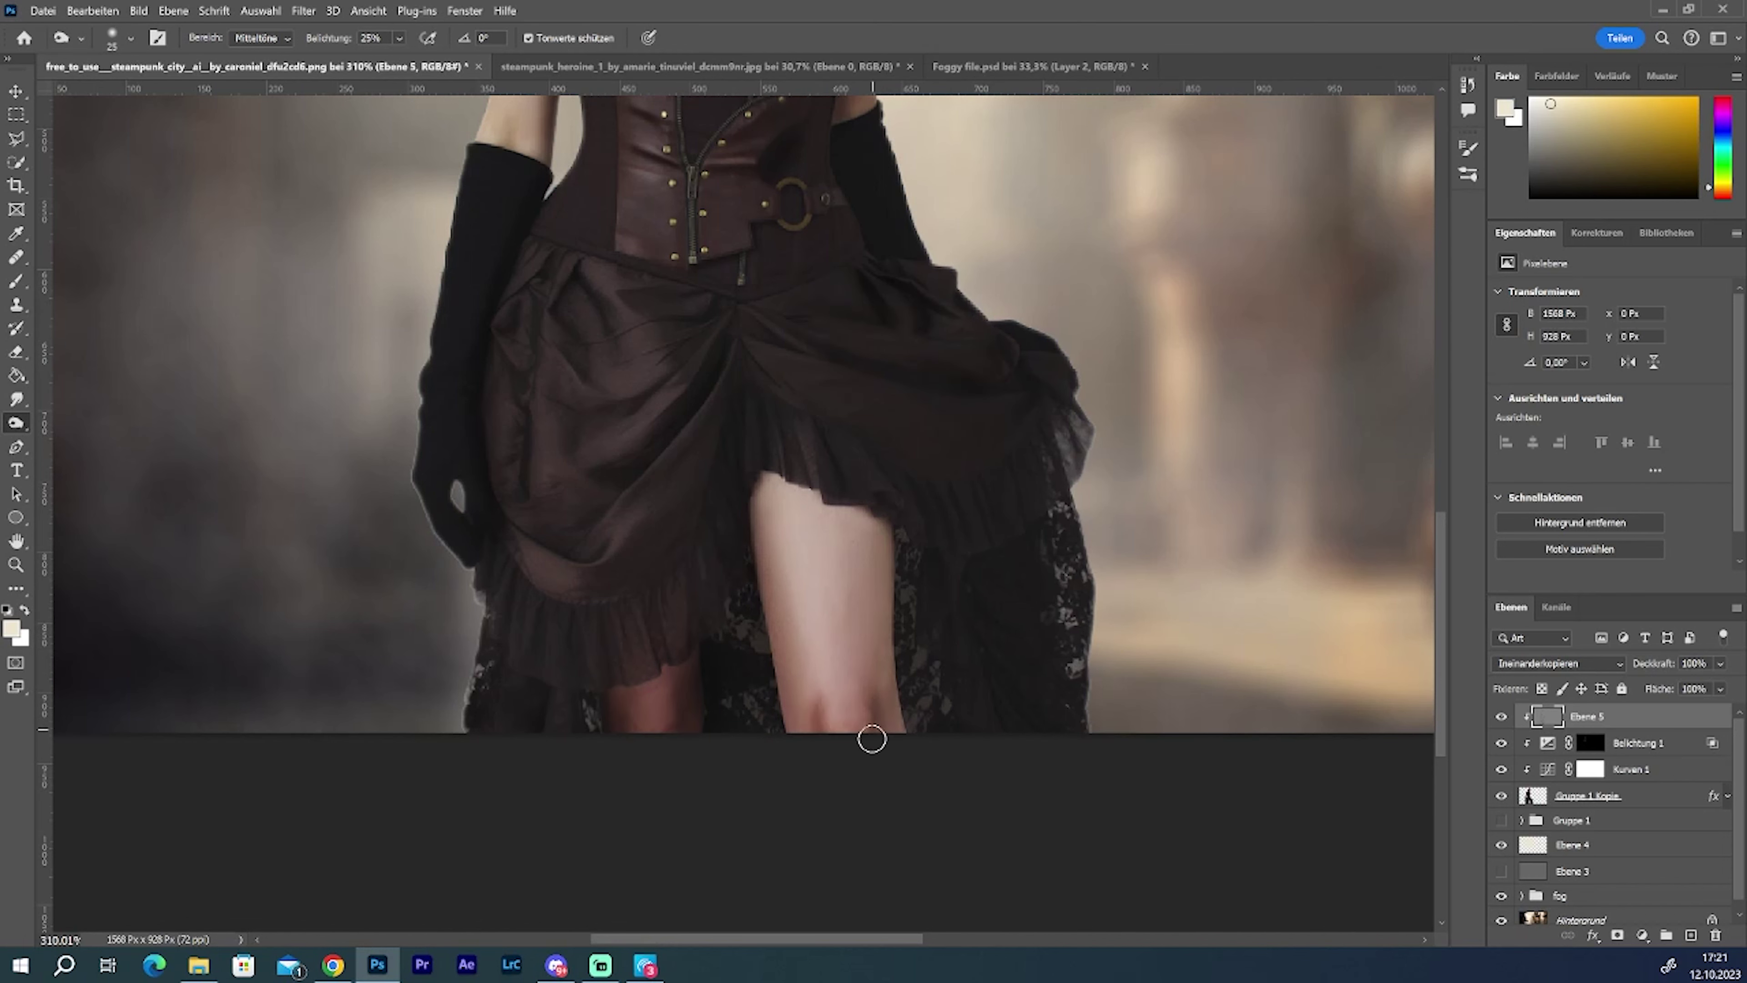
{"action": "scroll", "coordinate": [671, 746], "scroll_direction": "up", "scroll_amount": 3}
{"action": "scroll", "coordinate": [757, 654], "scroll_direction": "up", "scroll_amount": 6}
{"action": "scroll", "coordinate": [933, 541], "scroll_direction": "up", "scroll_amount": 2}
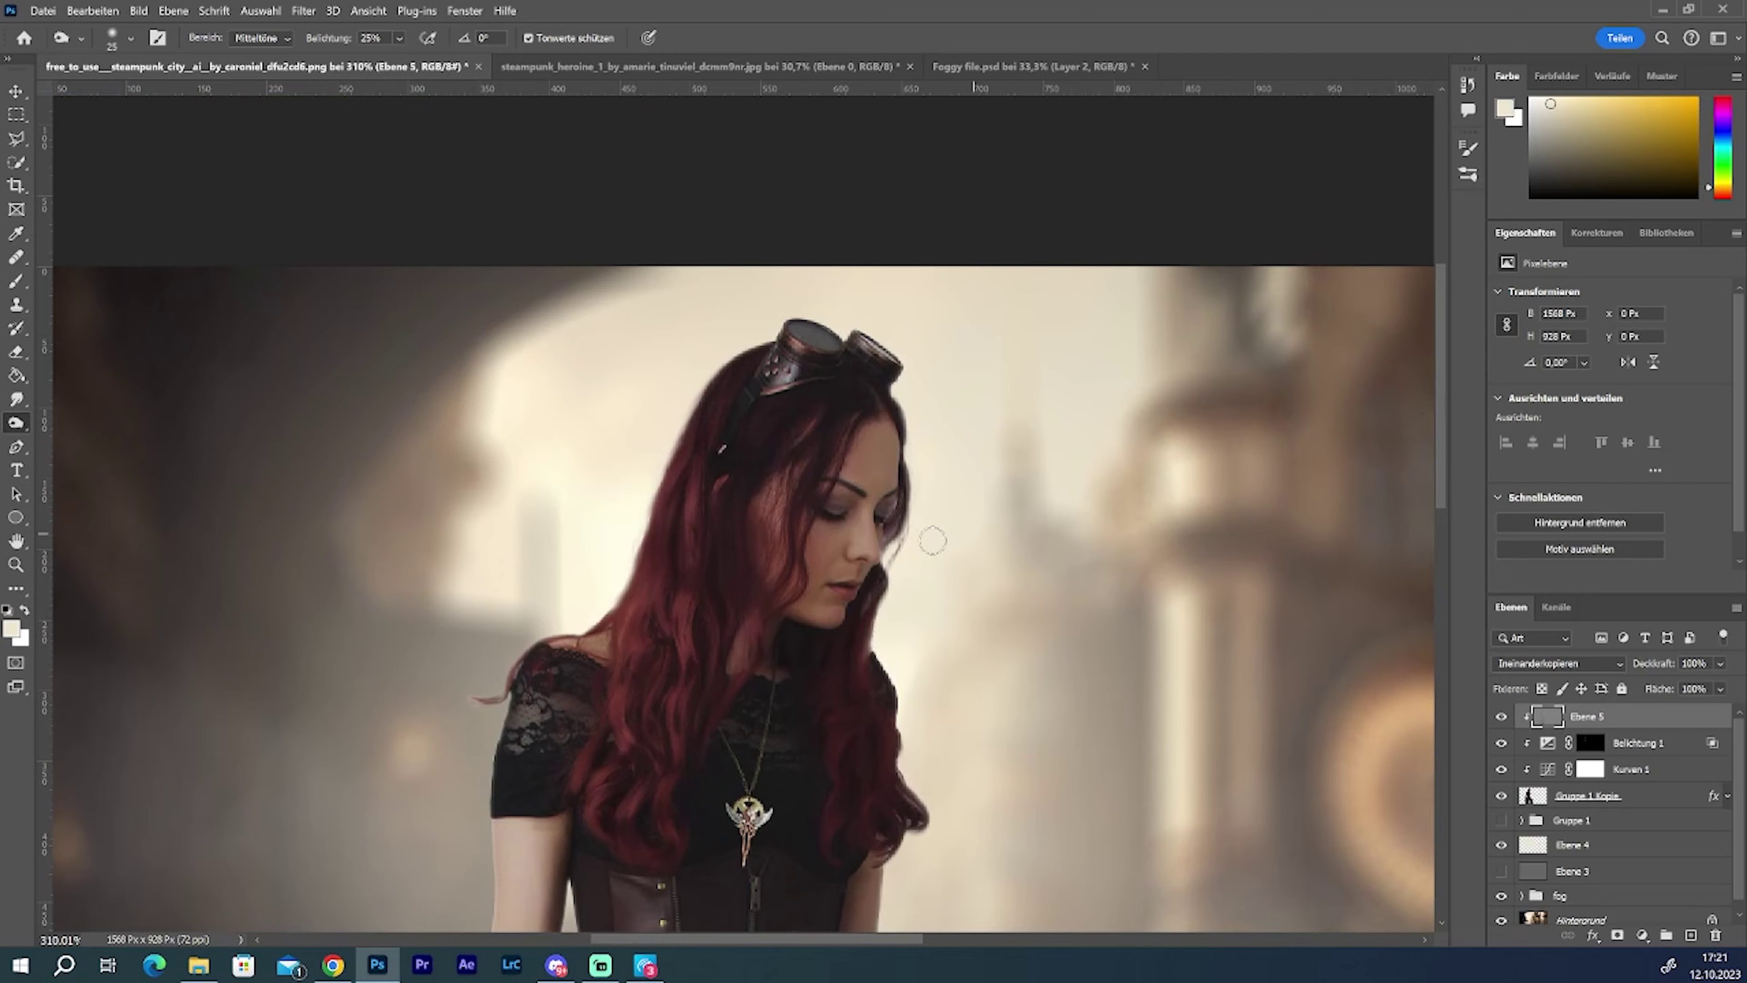
{"action": "scroll", "coordinate": [892, 545], "scroll_direction": "up", "scroll_amount": 2}
{"action": "scroll", "coordinate": [892, 545], "scroll_direction": "up", "scroll_amount": 1}
Step: Switch from Burn to the Dodge tool and brighten the goggle strap on her head
{"action": "right_click", "coordinate": [16, 422]}
{"action": "left_click", "coordinate": [103, 421]}
{"action": "scroll", "coordinate": [746, 345], "scroll_direction": "up", "scroll_amount": 1}
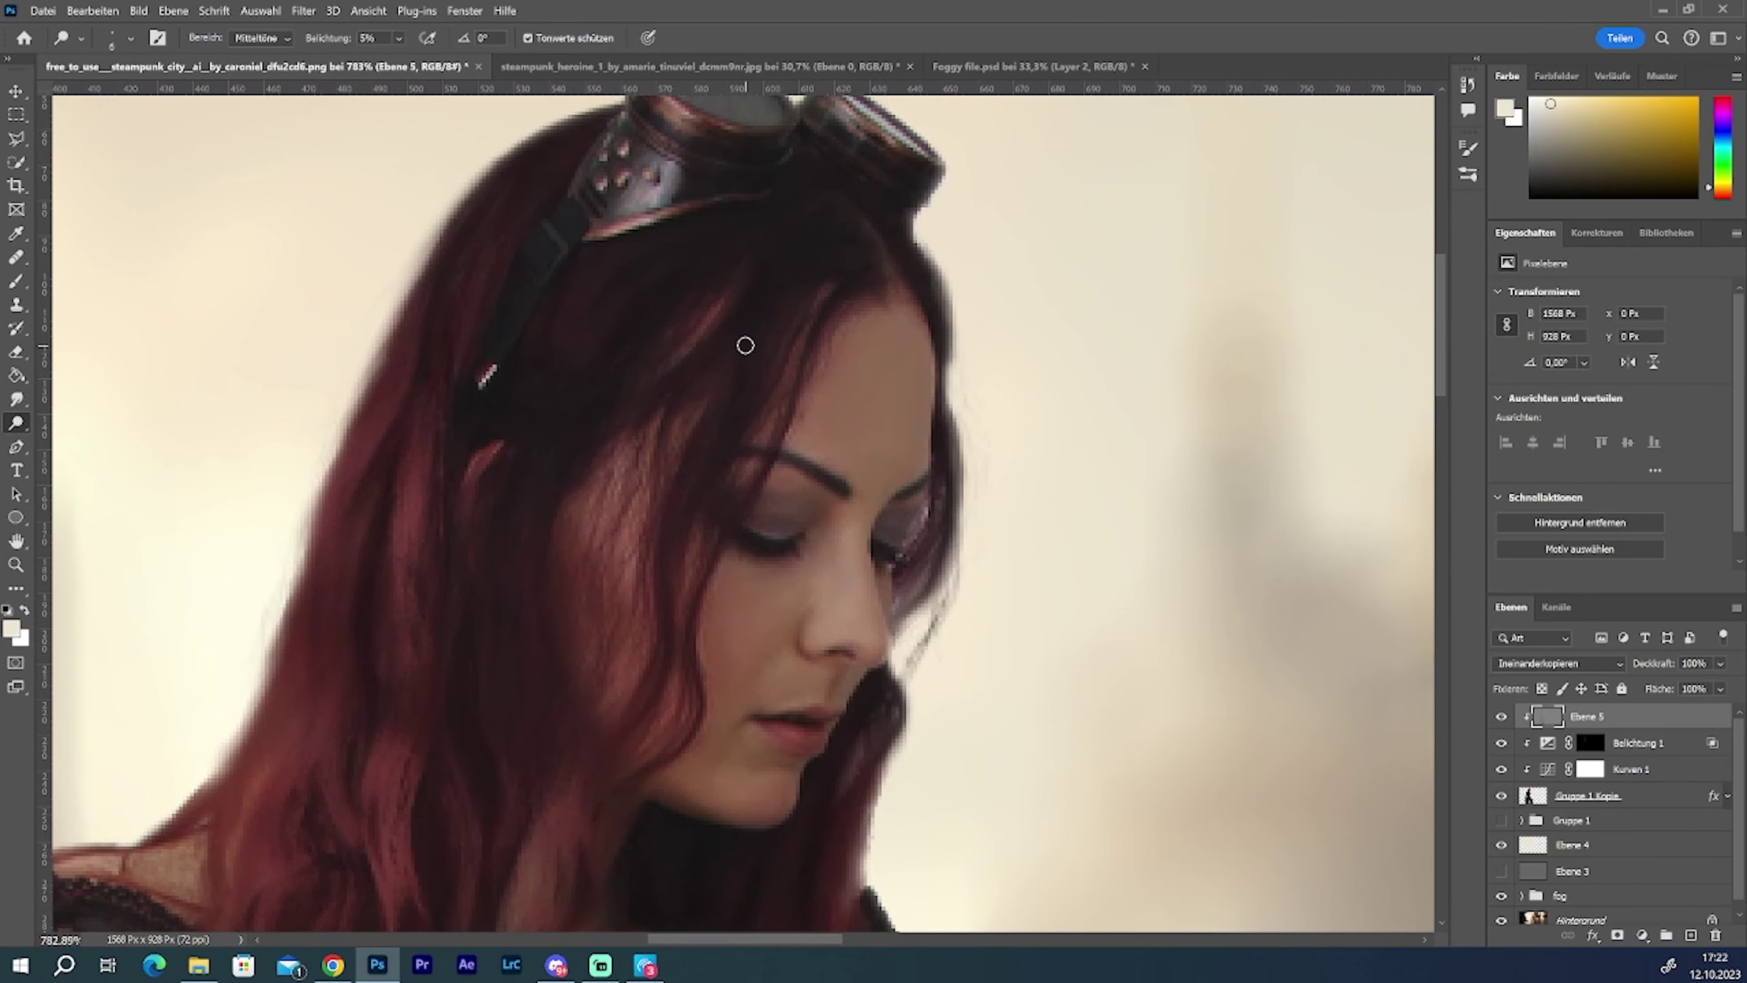
{"action": "left_click_drag", "start_coordinate": [657, 161], "coordinate": [629, 209]}
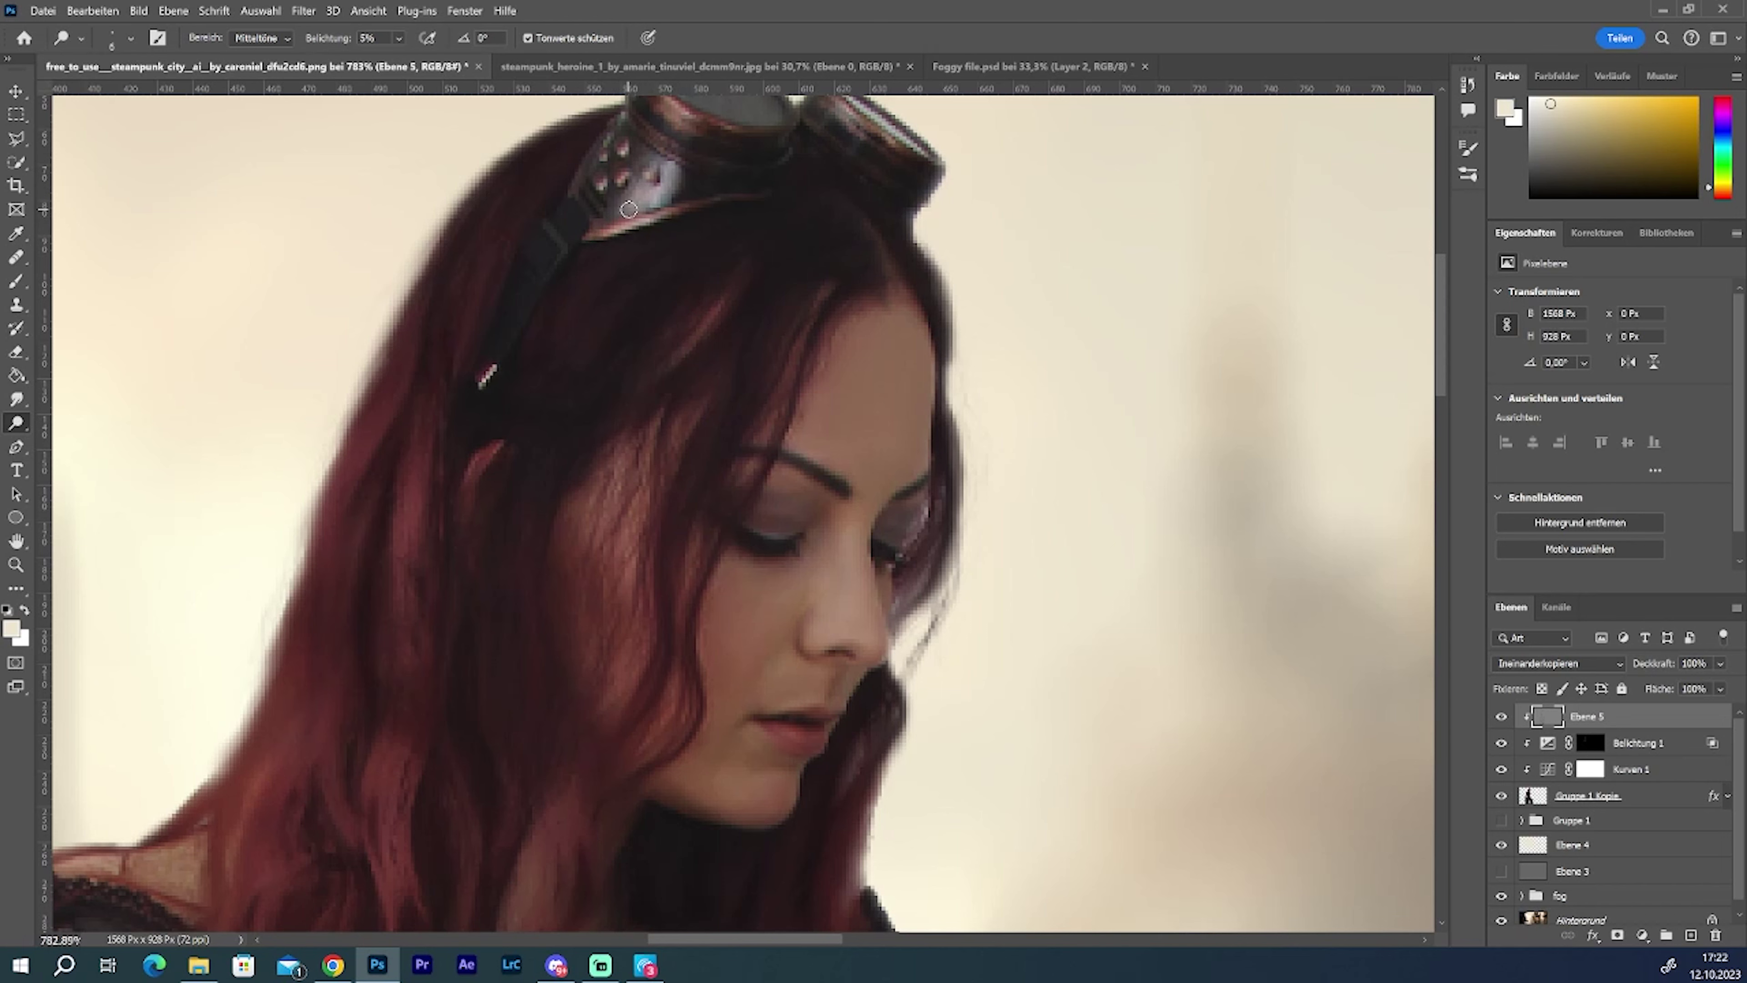
{"action": "scroll", "coordinate": [712, 271], "scroll_direction": "up", "scroll_amount": 2}
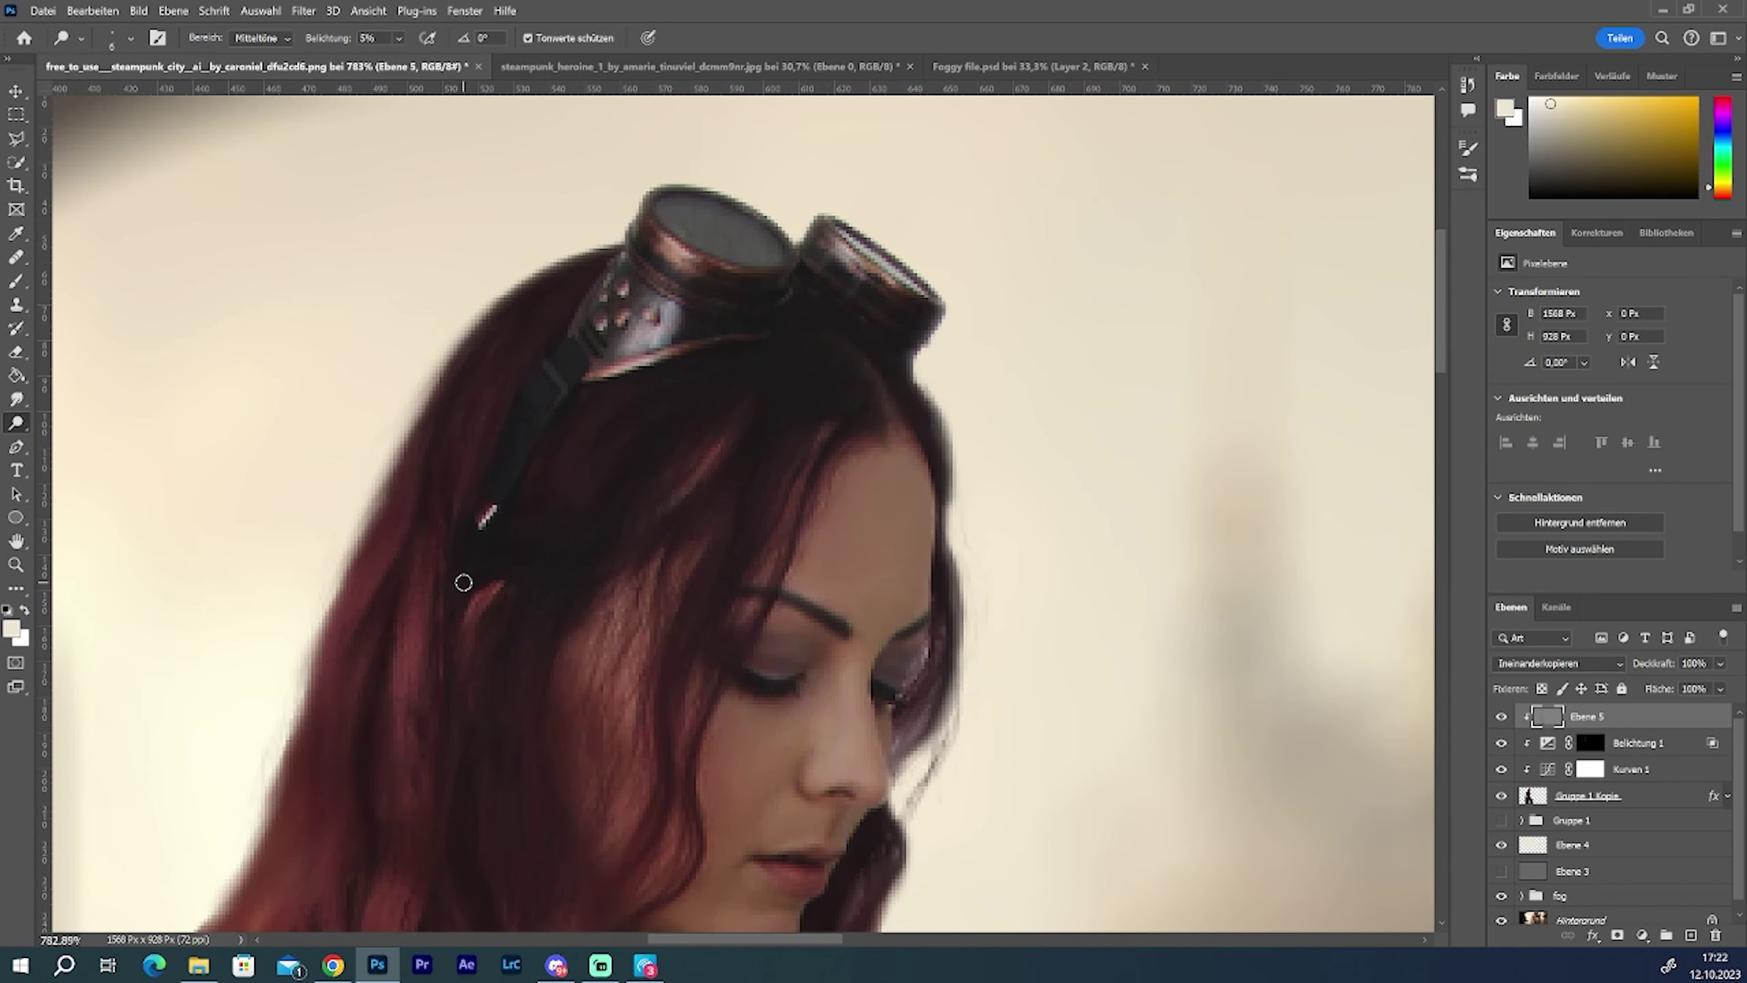
{"action": "scroll", "coordinate": [1443, 361], "scroll_direction": "down", "scroll_amount": 4}
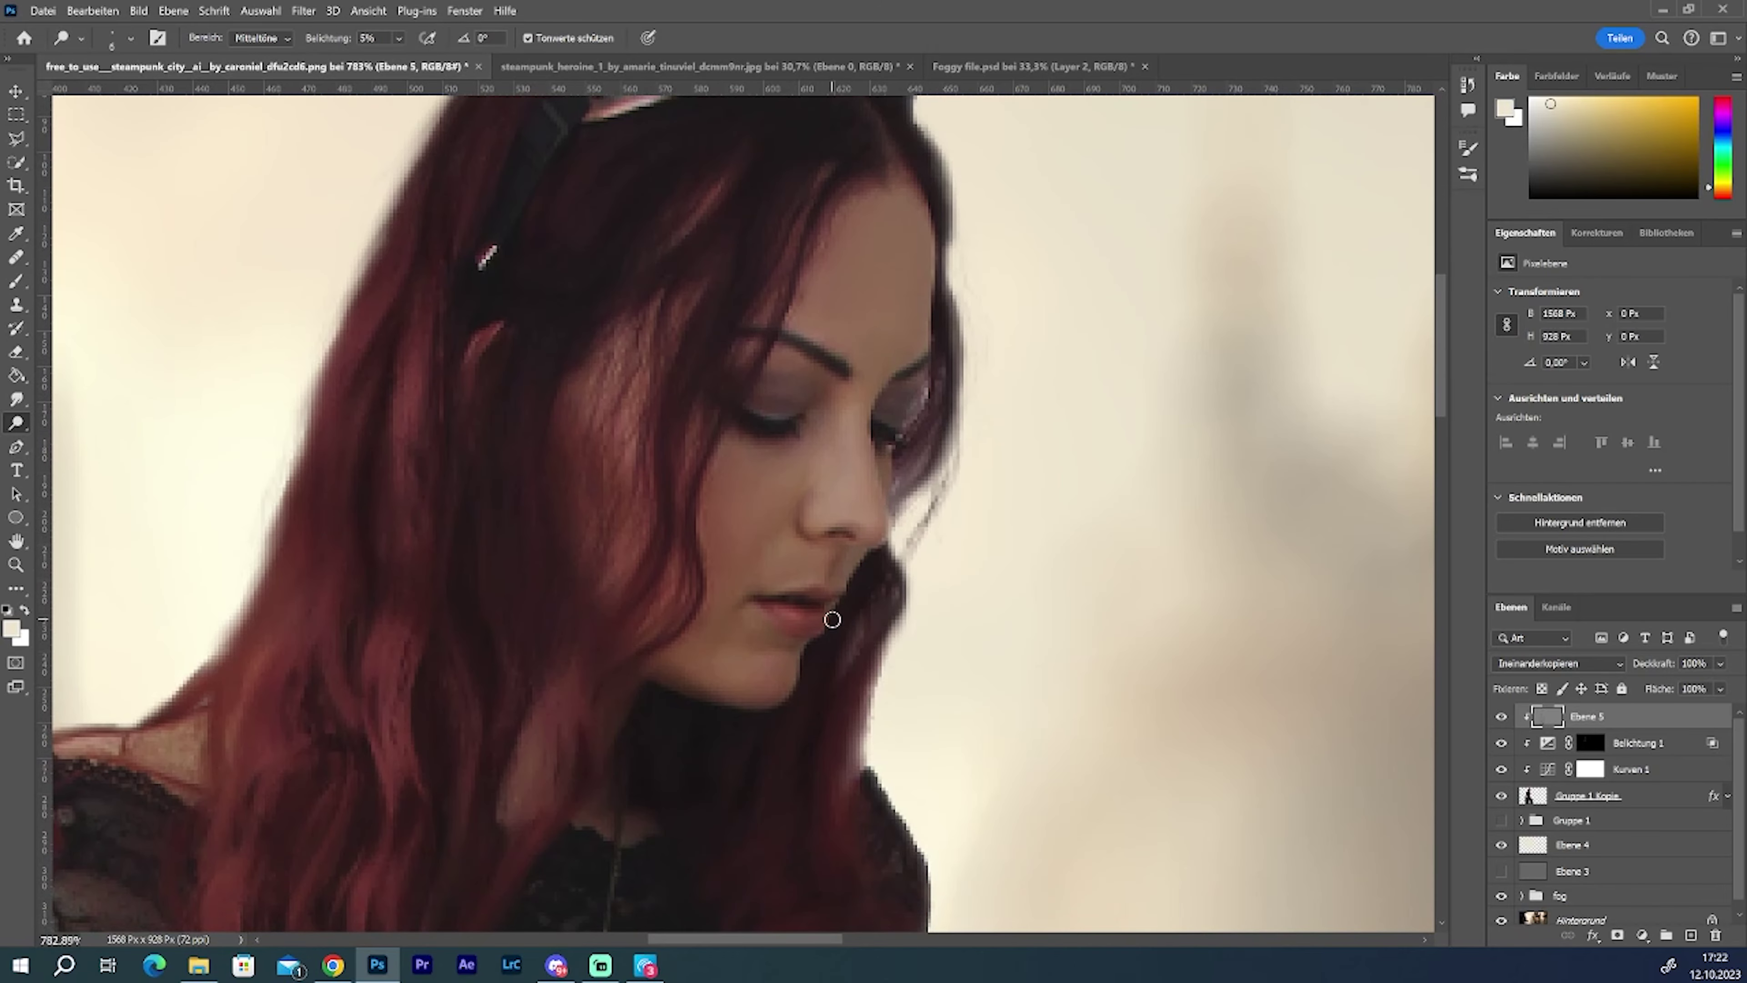
{"action": "scroll", "coordinate": [857, 396], "scroll_direction": "down", "scroll_amount": 4}
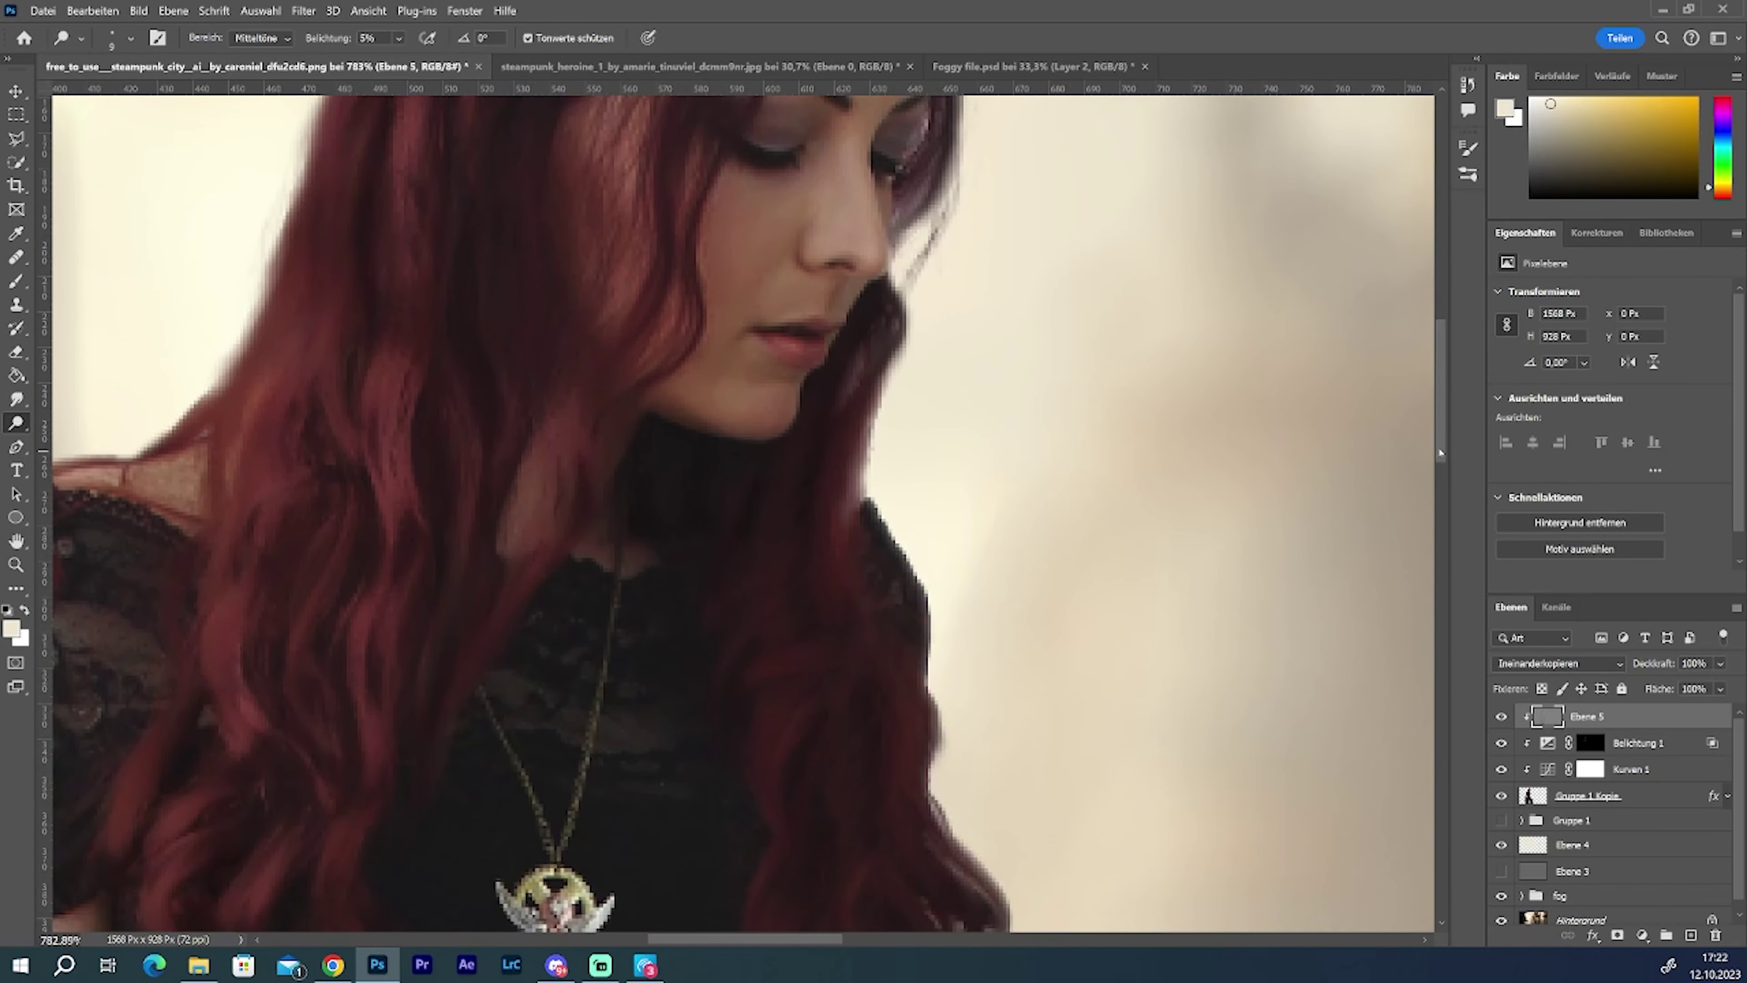
{"action": "scroll", "coordinate": [688, 550], "scroll_direction": "down", "scroll_amount": 3}
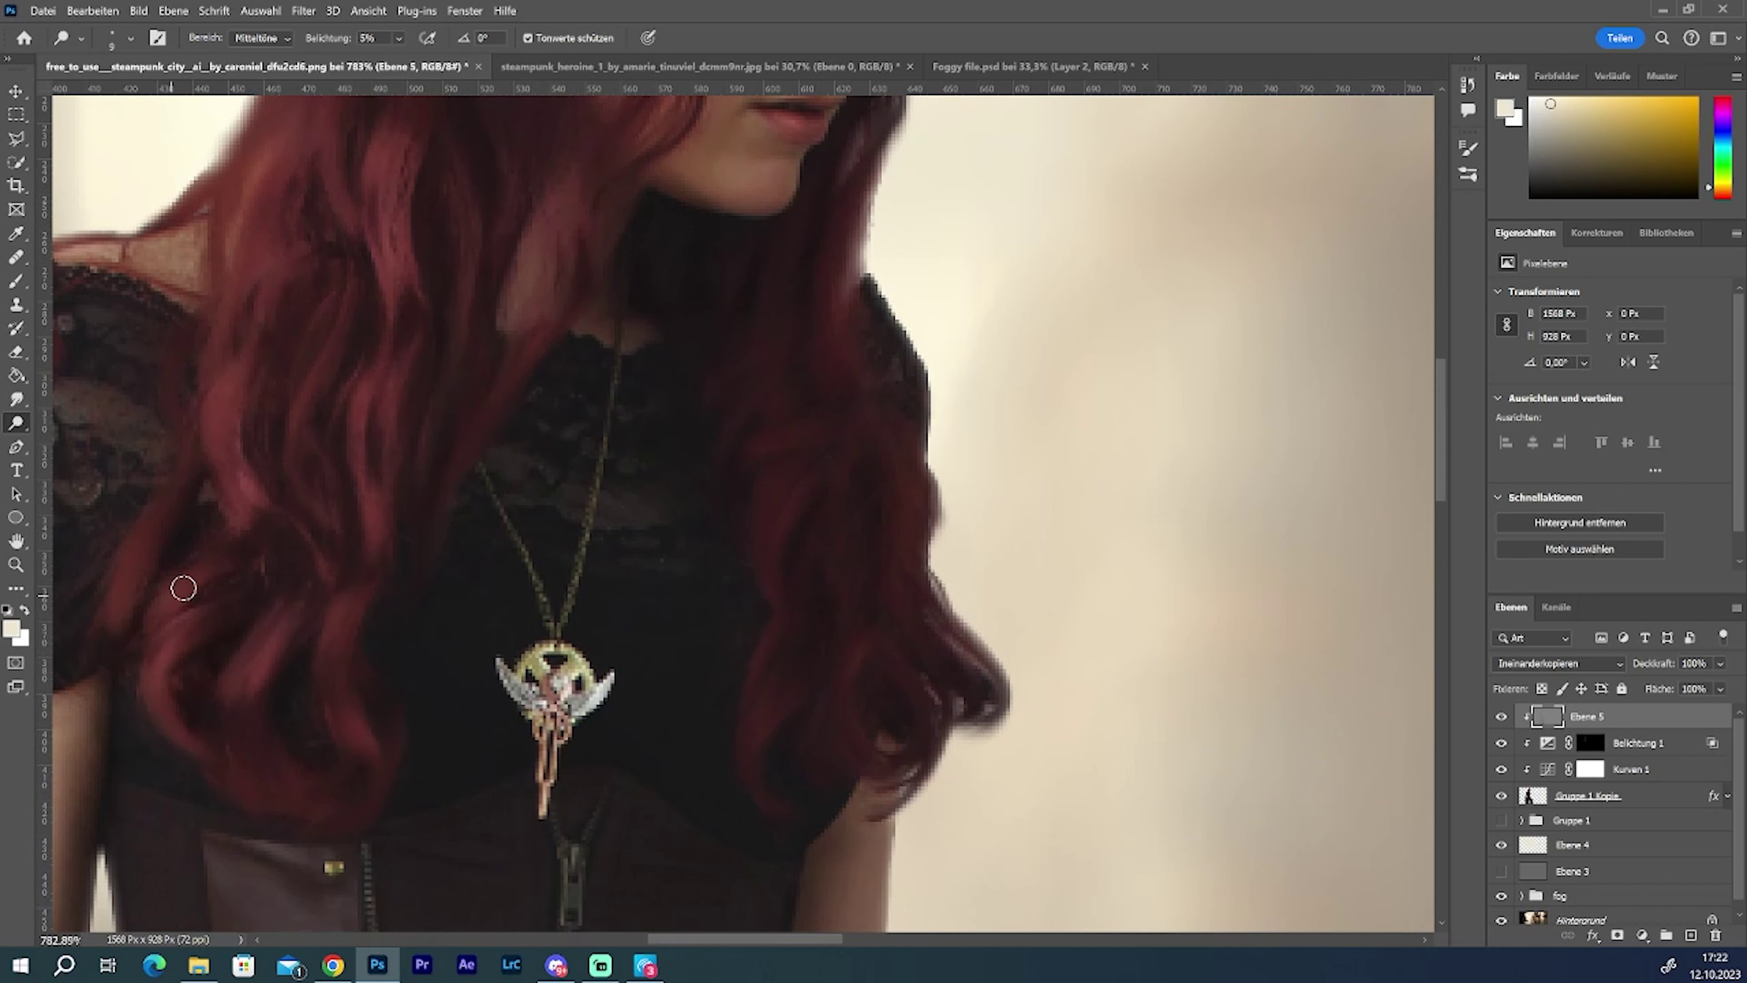
{"action": "scroll", "coordinate": [315, 761], "scroll_direction": "up", "scroll_amount": 5}
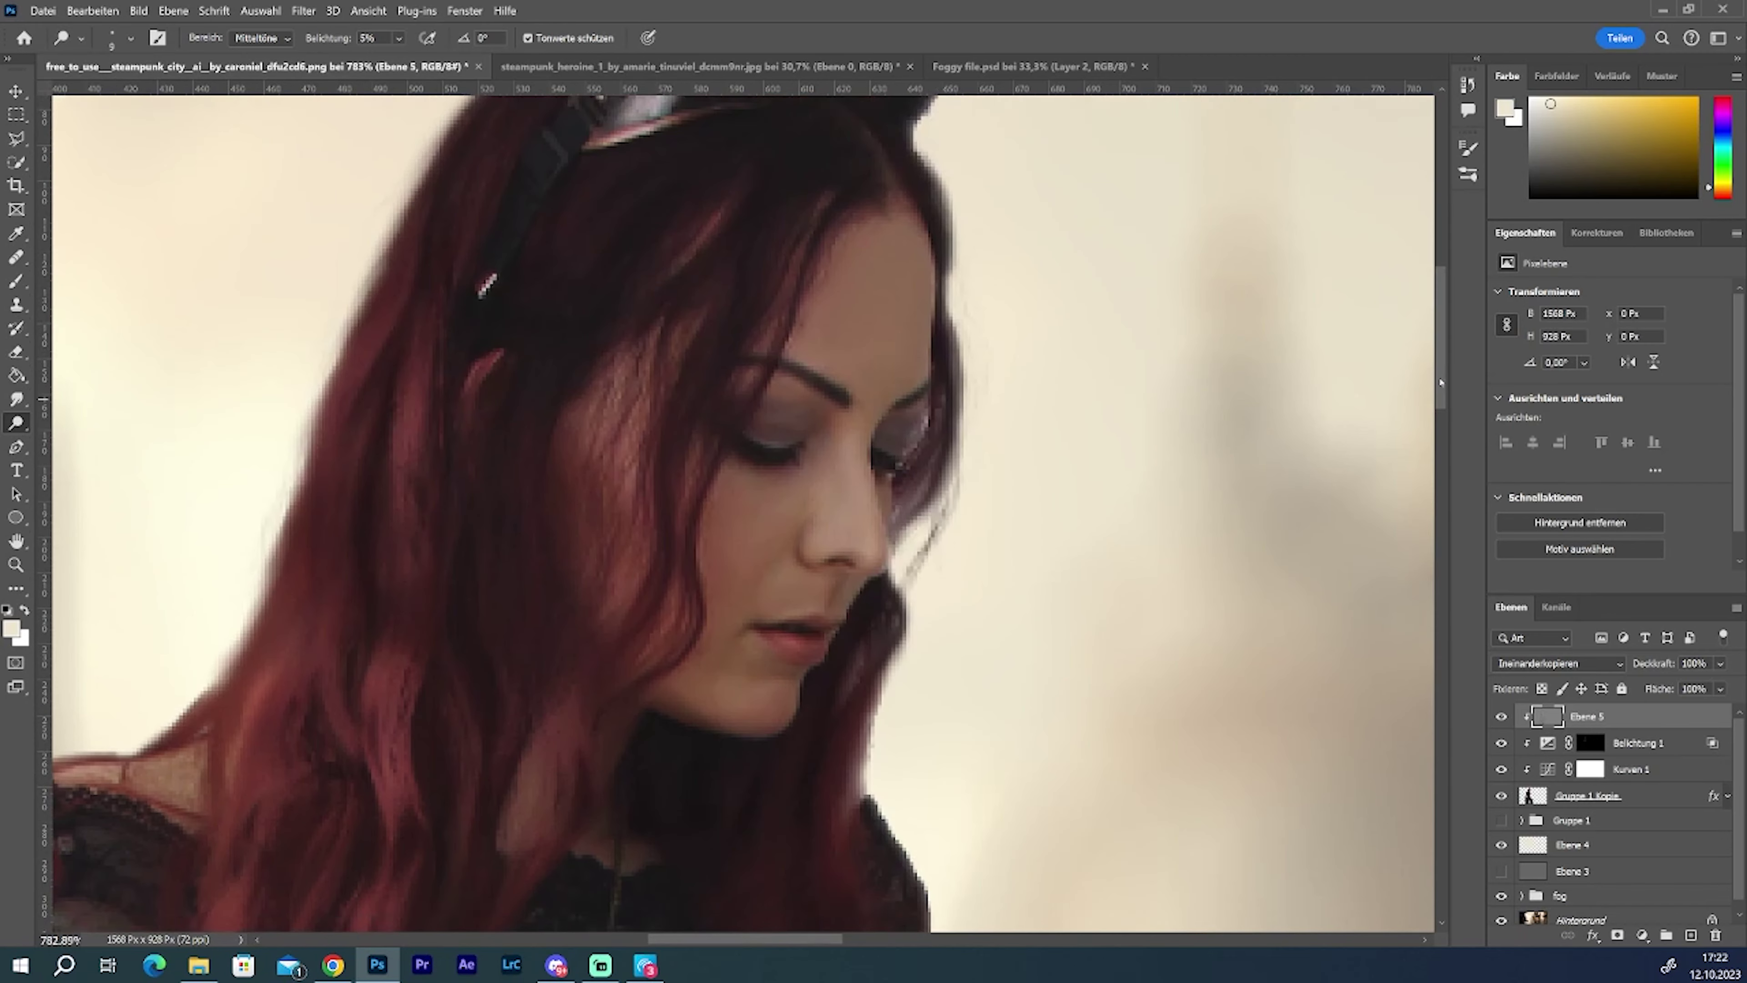
{"action": "scroll", "coordinate": [1133, 540], "scroll_direction": "down", "scroll_amount": 3}
{"action": "scroll", "coordinate": [1134, 540], "scroll_direction": "down", "scroll_amount": 4}
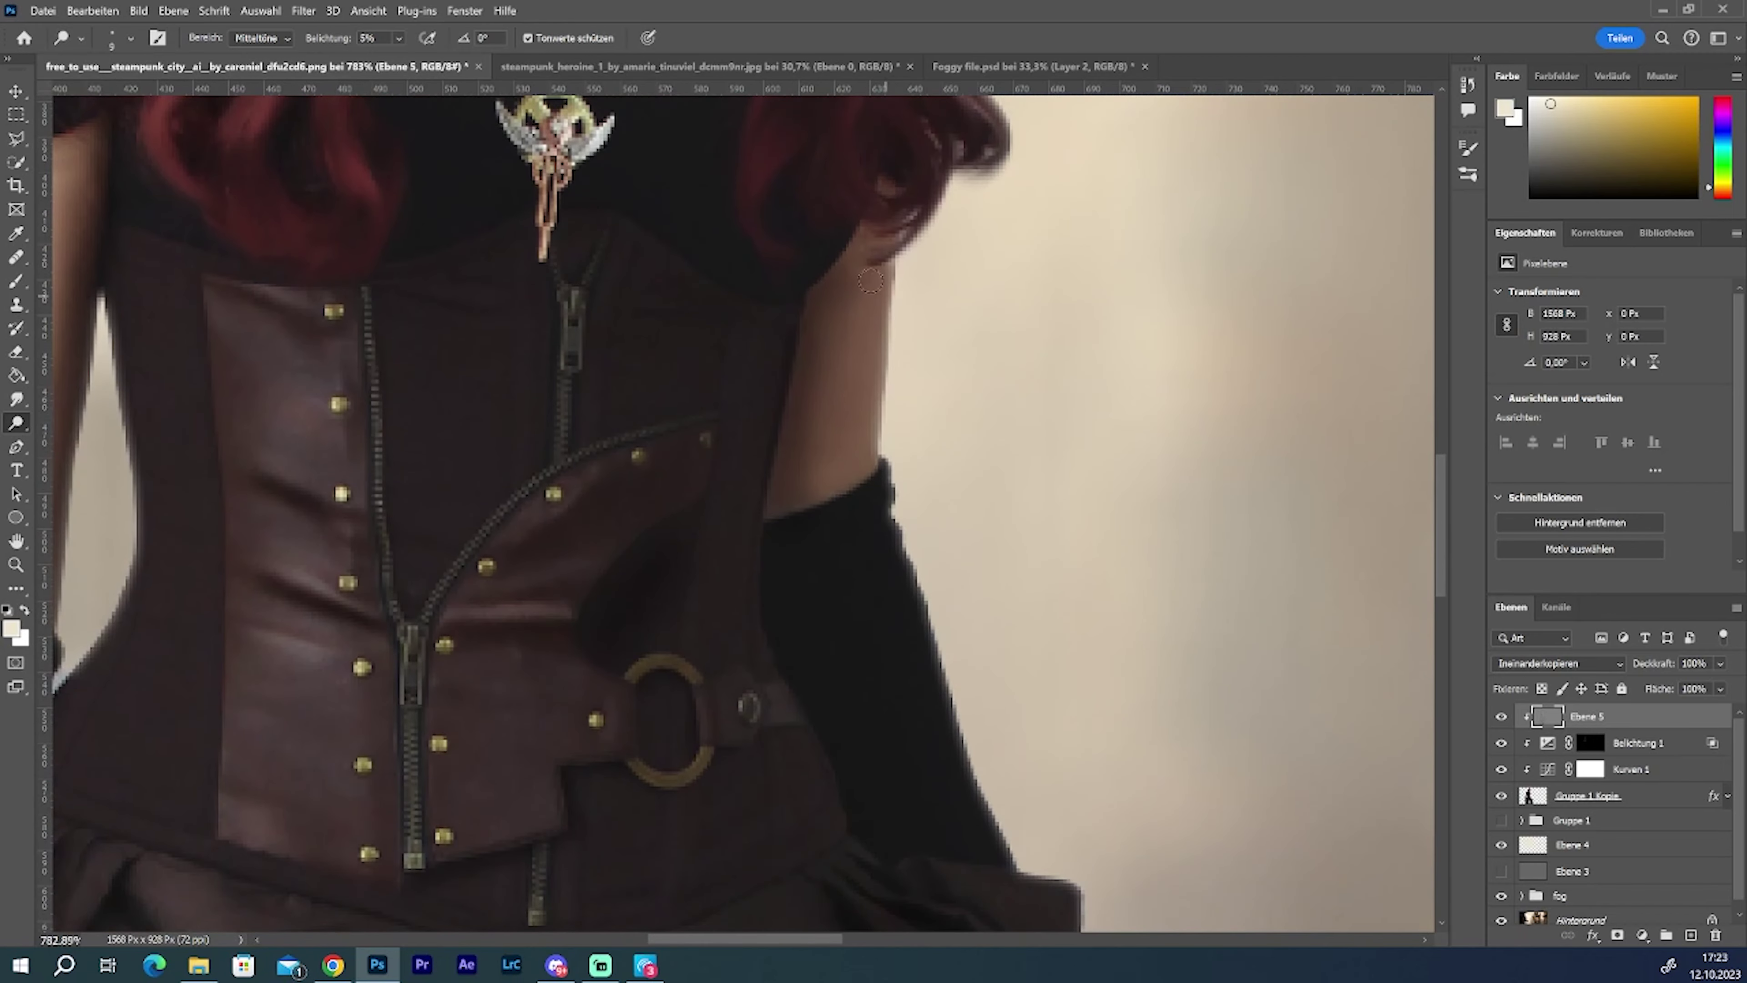
Step: Dodge a long highlight along the arm and skirt with the brush resized to 45
{"action": "key", "text": "bracketright"}
{"action": "key", "text": "bracketright"}
{"action": "key", "text": "bracketright"}
{"action": "key", "text": "bracketleft"}
{"action": "key", "text": "bracketleft"}
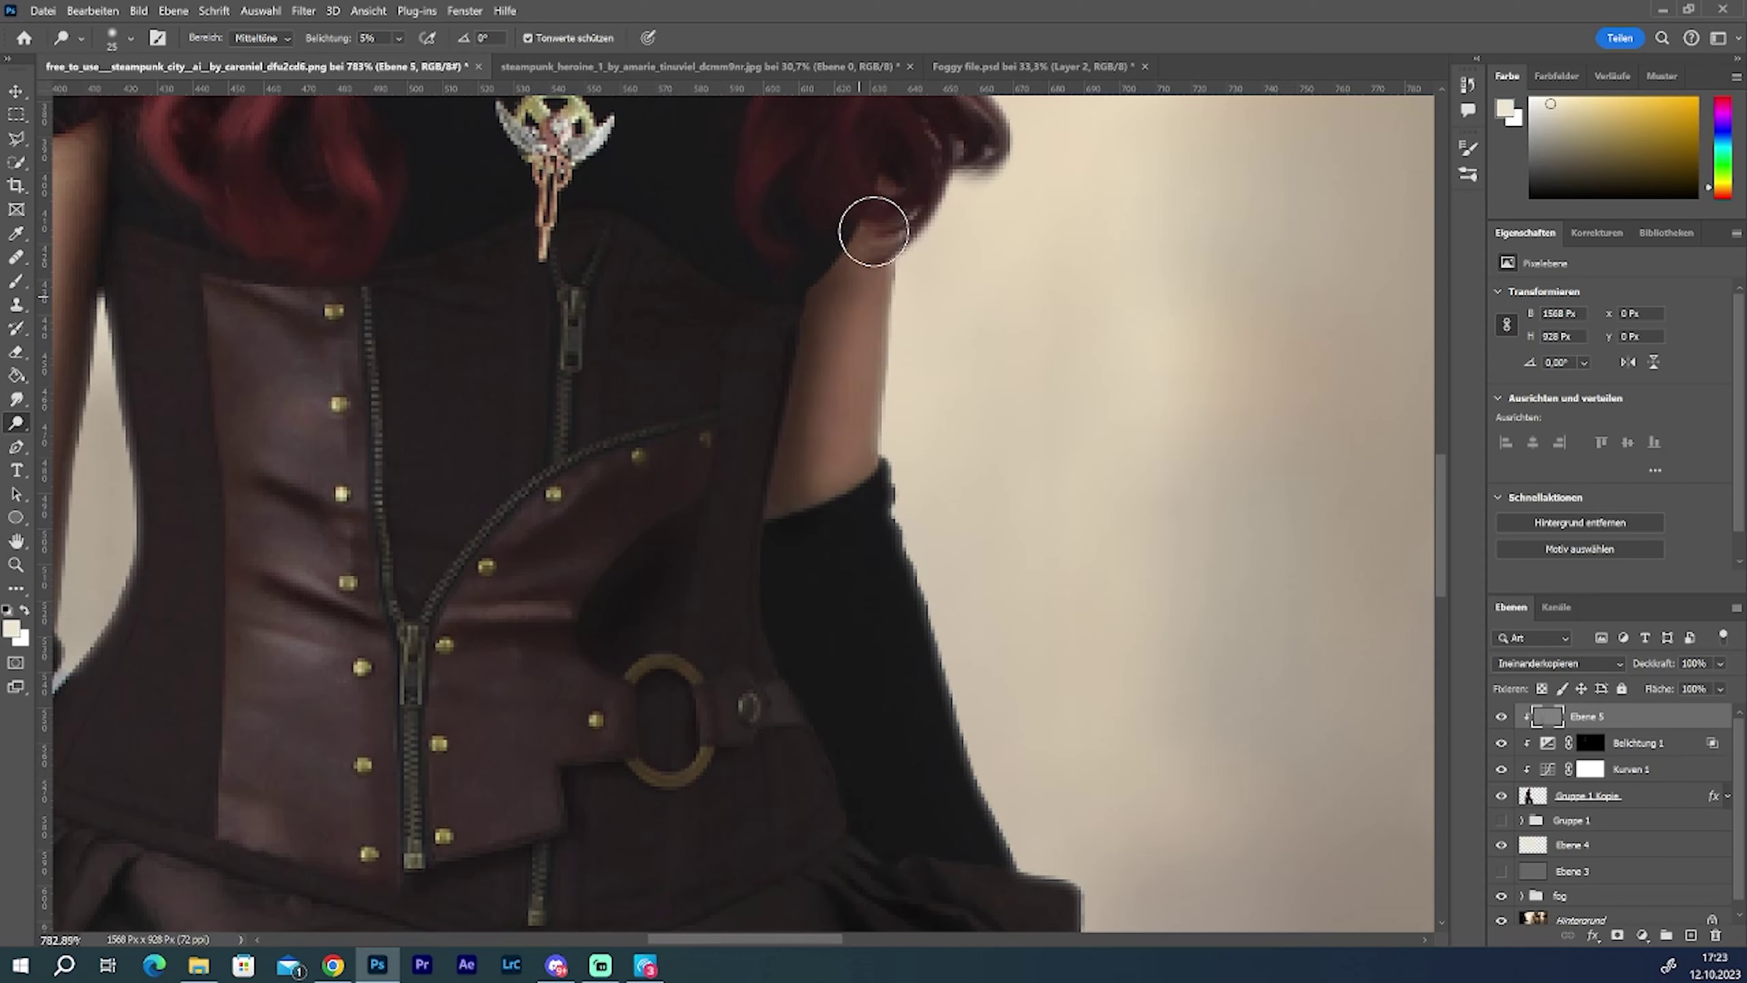
{"action": "scroll", "coordinate": [550, 477], "scroll_direction": "left", "scroll_amount": 3}
{"action": "key", "text": "bracketleft"}
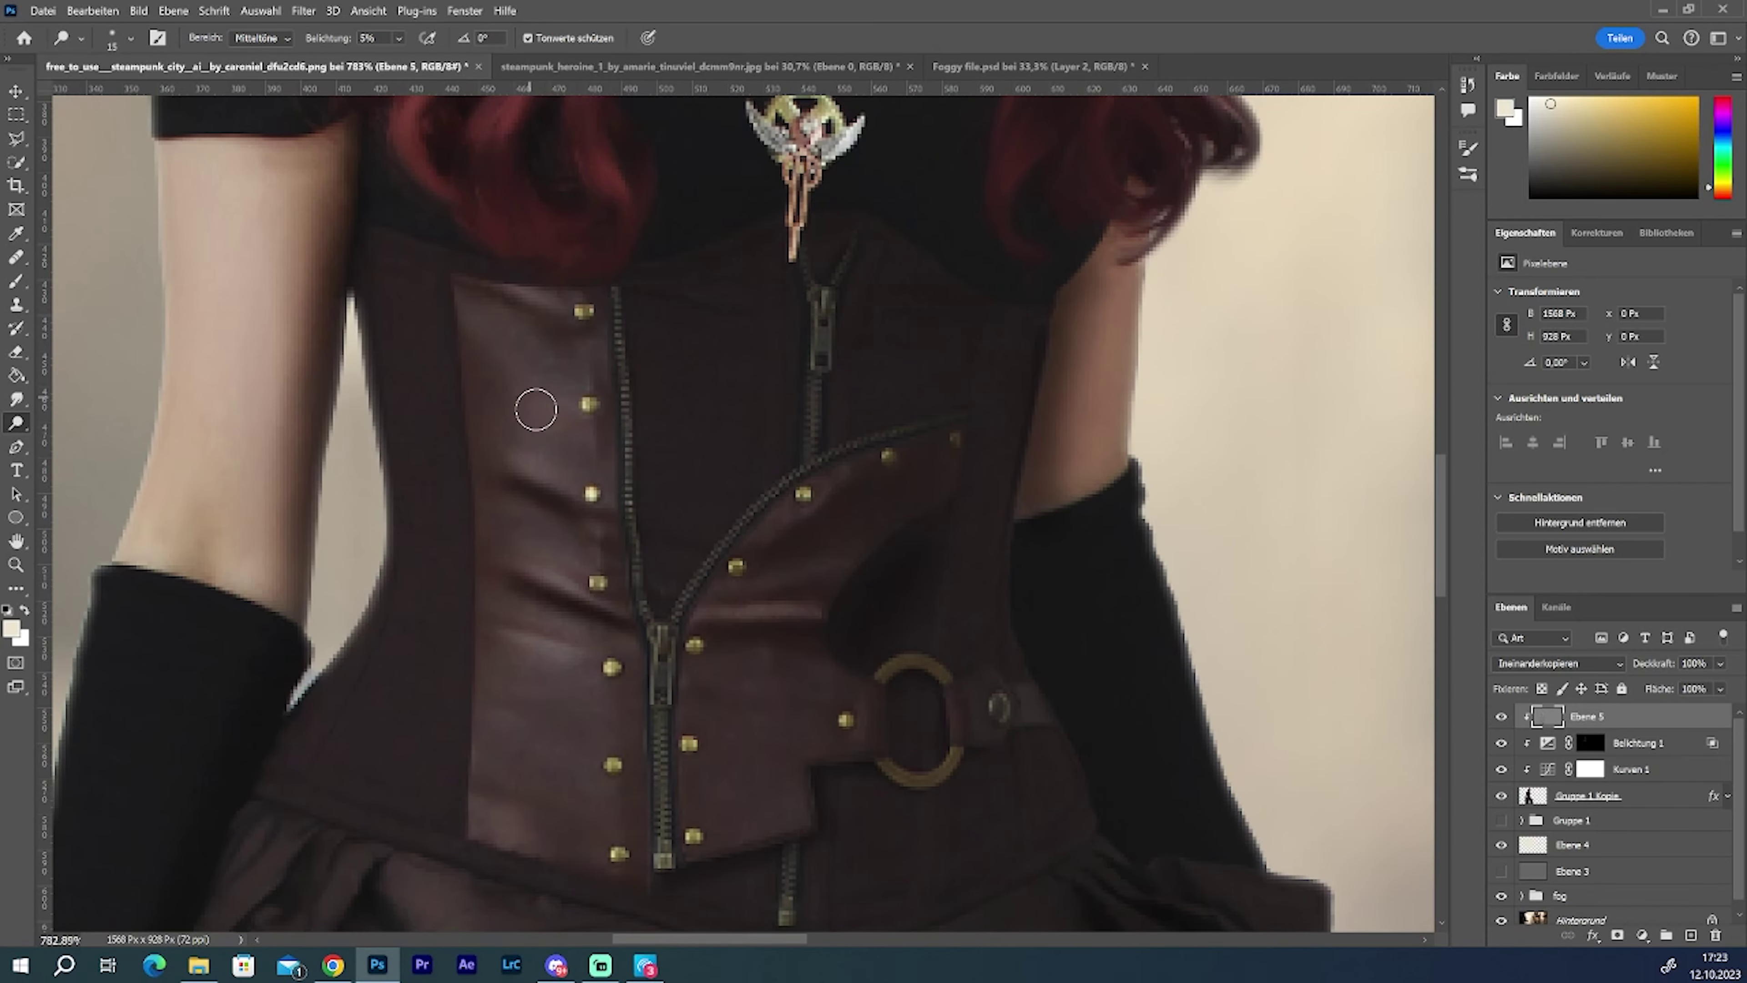
{"action": "right_click", "coordinate": [559, 859]}
{"action": "key", "text": "Escape"}
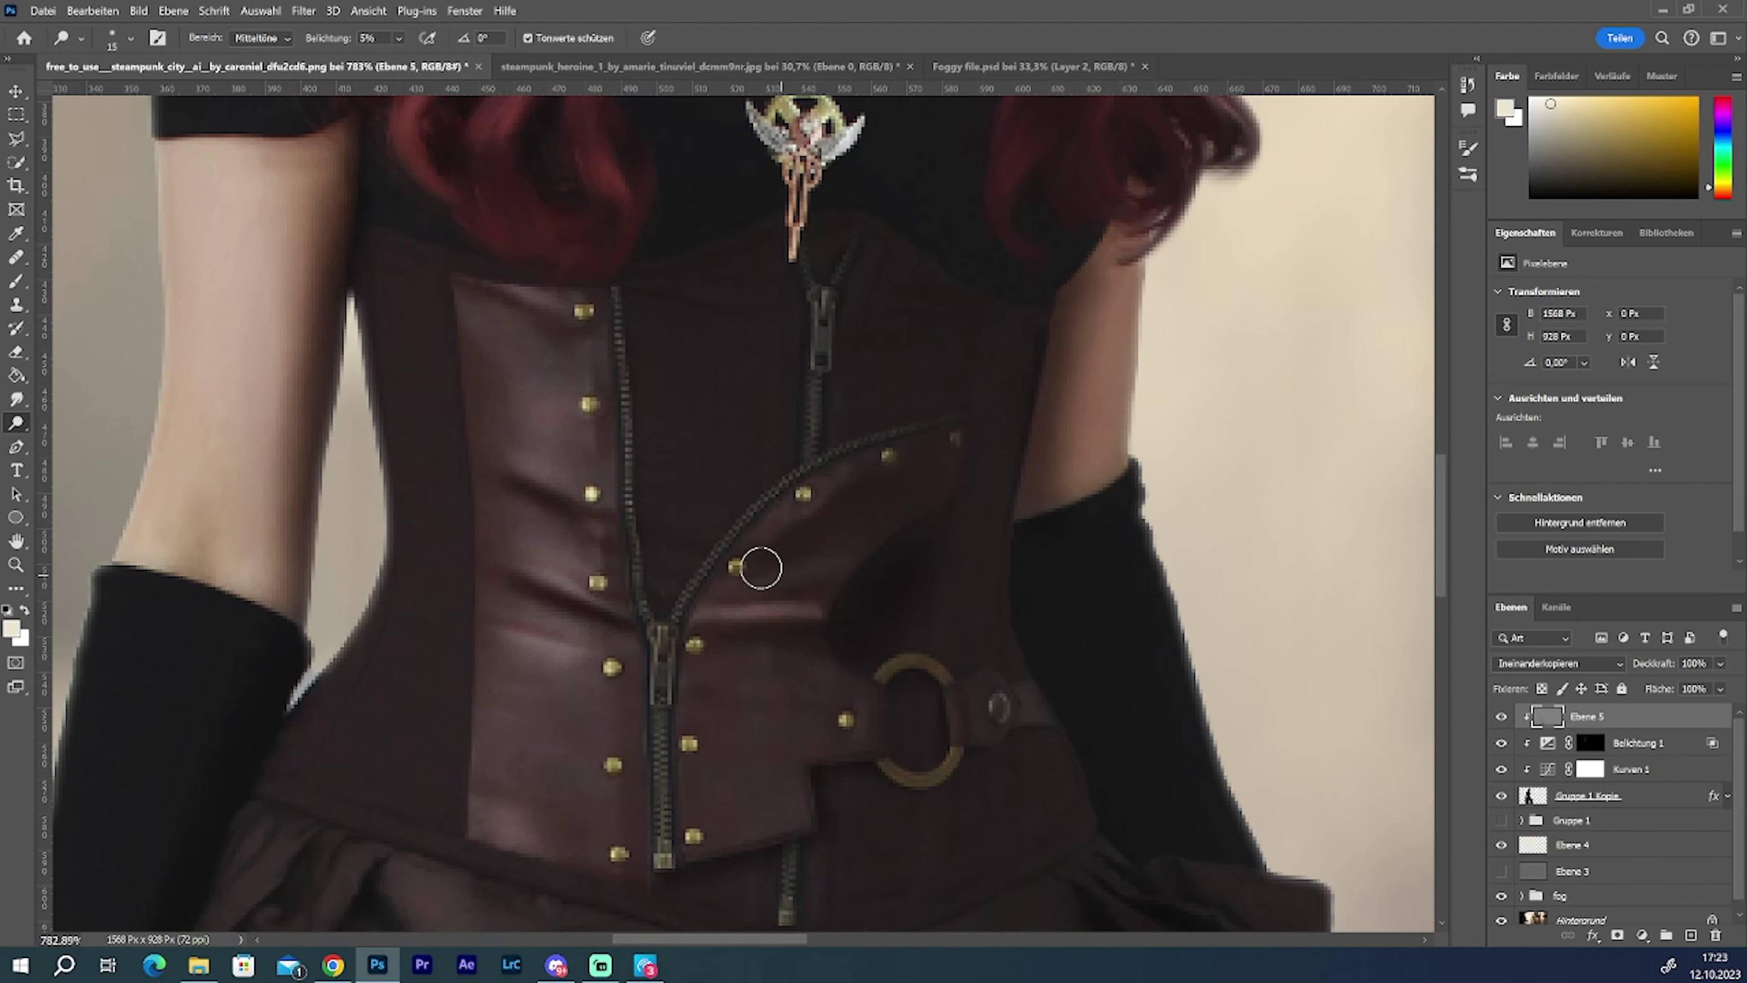
{"action": "left_click_drag", "start_coordinate": [805, 941], "coordinate": [770, 941]}
{"action": "key", "text": "bracketright"}
{"action": "key", "text": "bracketright"}
{"action": "key", "text": "bracketright"}
{"action": "left_click_drag", "start_coordinate": [468, 195], "coordinate": [447, 585]}
{"action": "scroll", "coordinate": [1414, 554], "scroll_direction": "down", "scroll_amount": 5}
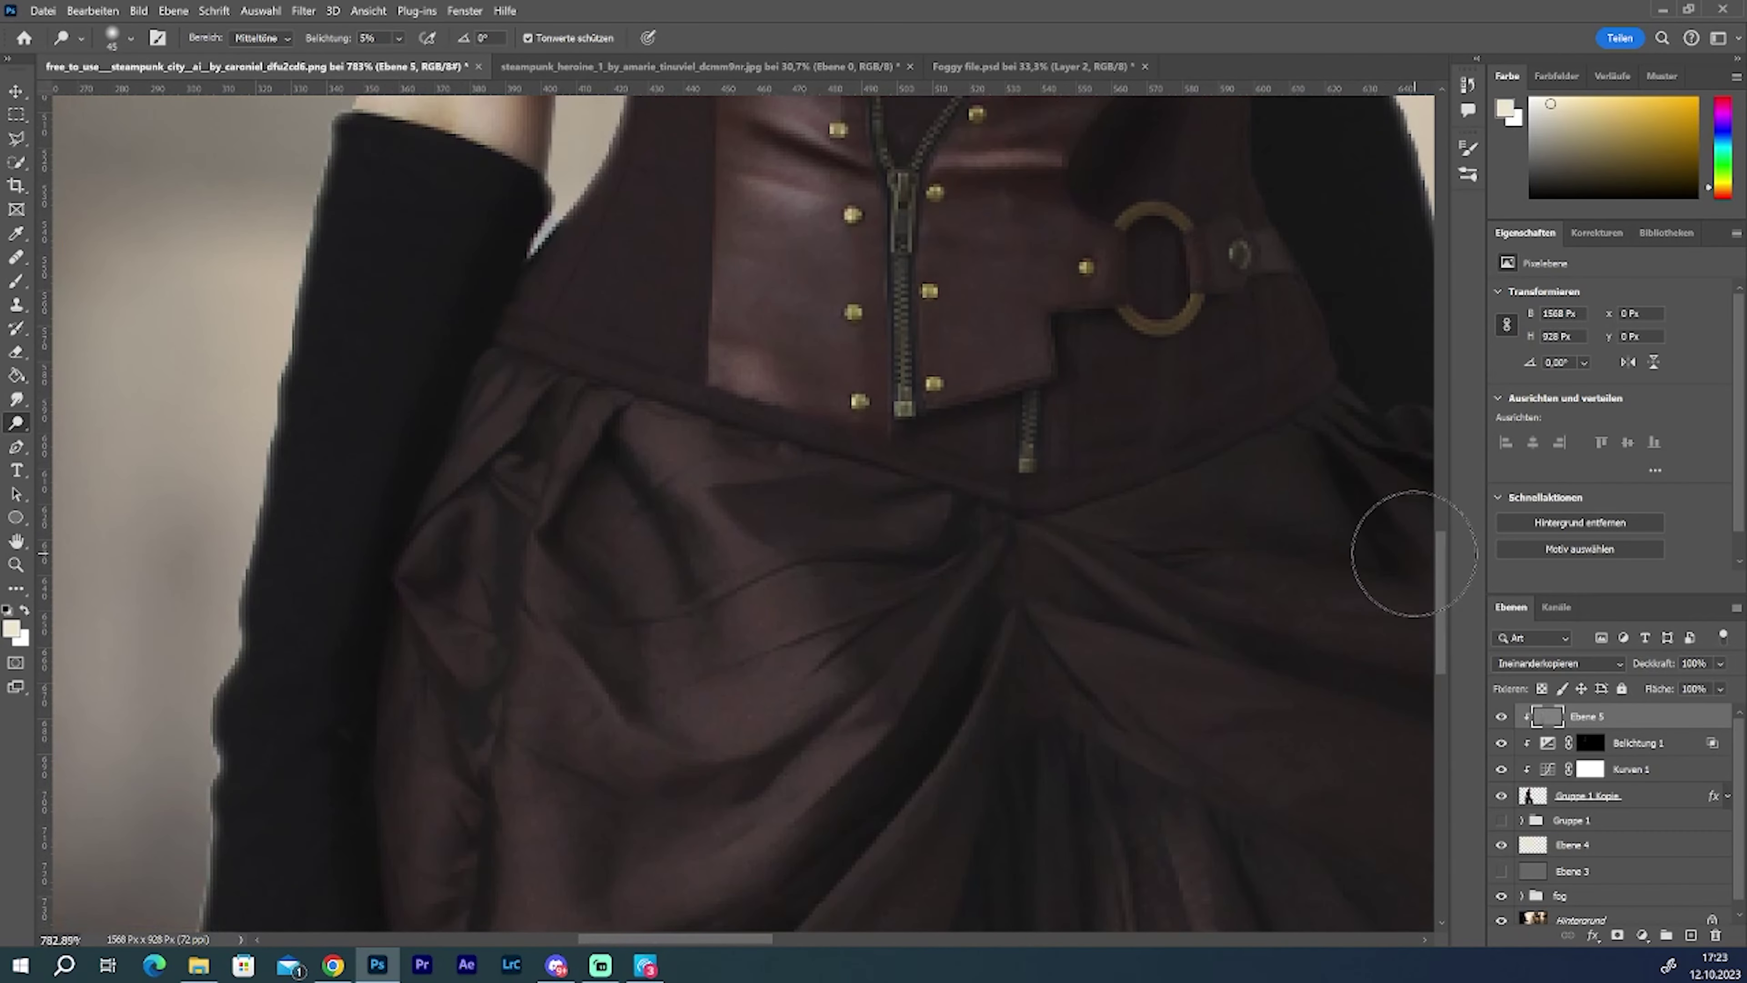
{"action": "scroll", "coordinate": [289, 688], "scroll_direction": "down", "scroll_amount": 4}
Step: Brighten the thigh with dodge strokes, varying the brush between 25 and 45
{"action": "key", "text": "bracketright"}
{"action": "key", "text": "bracketright"}
{"action": "key", "text": "bracketright"}
{"action": "key", "text": "bracketleft"}
{"action": "key", "text": "bracketleft"}
{"action": "key", "text": "bracketleft"}
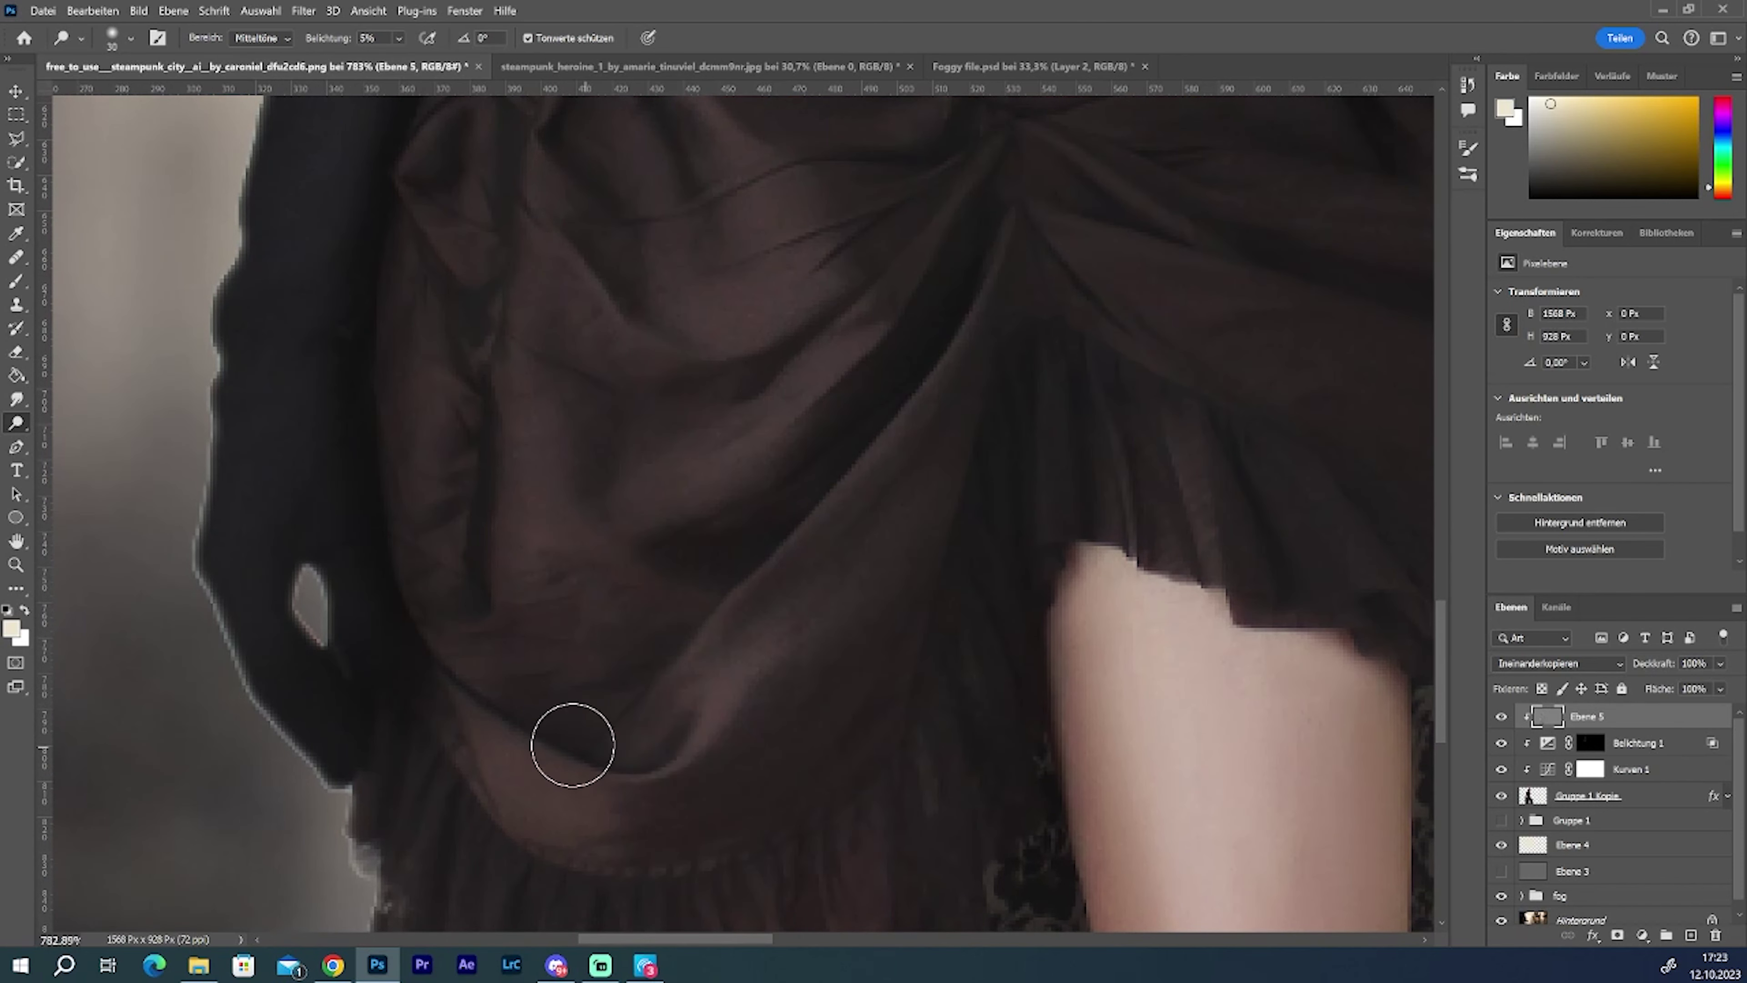
{"action": "key", "text": "bracketleft"}
{"action": "scroll", "coordinate": [769, 924], "scroll_direction": "down", "scroll_amount": 5}
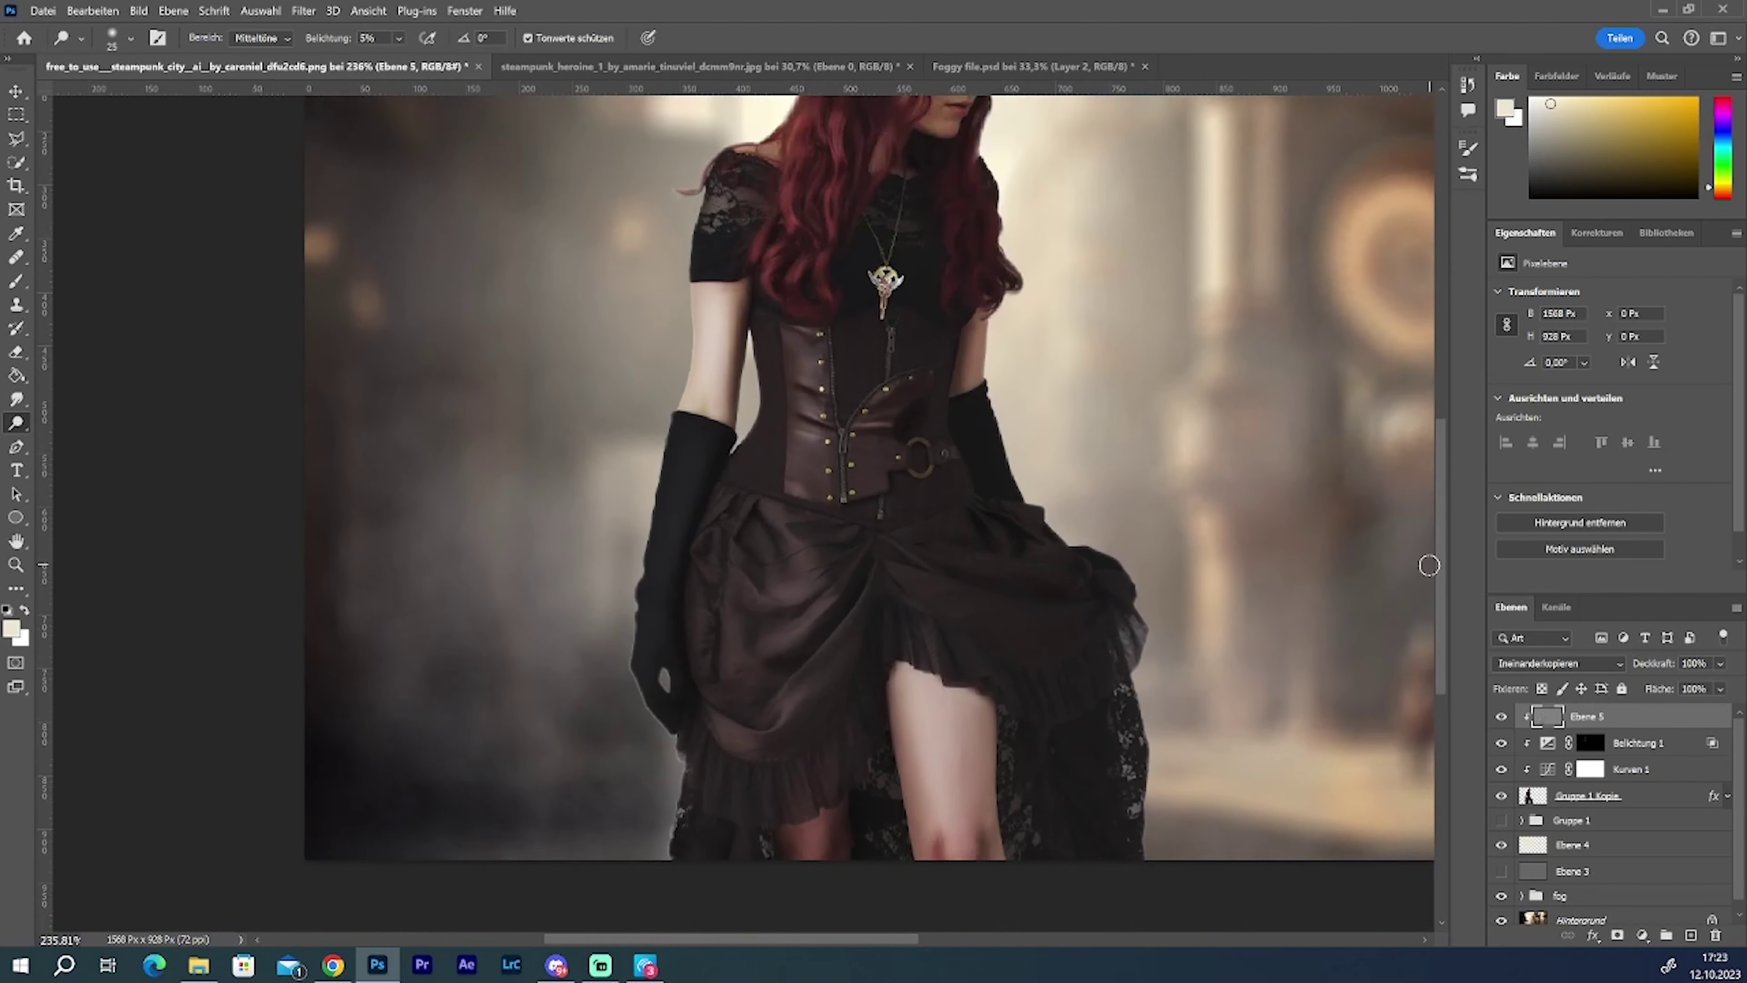
{"action": "scroll", "coordinate": [939, 559], "scroll_direction": "down", "scroll_amount": 2}
{"action": "key", "text": "bracketright"}
{"action": "key", "text": "bracketright"}
{"action": "key", "text": "bracketright"}
{"action": "left_click_drag", "start_coordinate": [932, 489], "coordinate": [935, 619]}
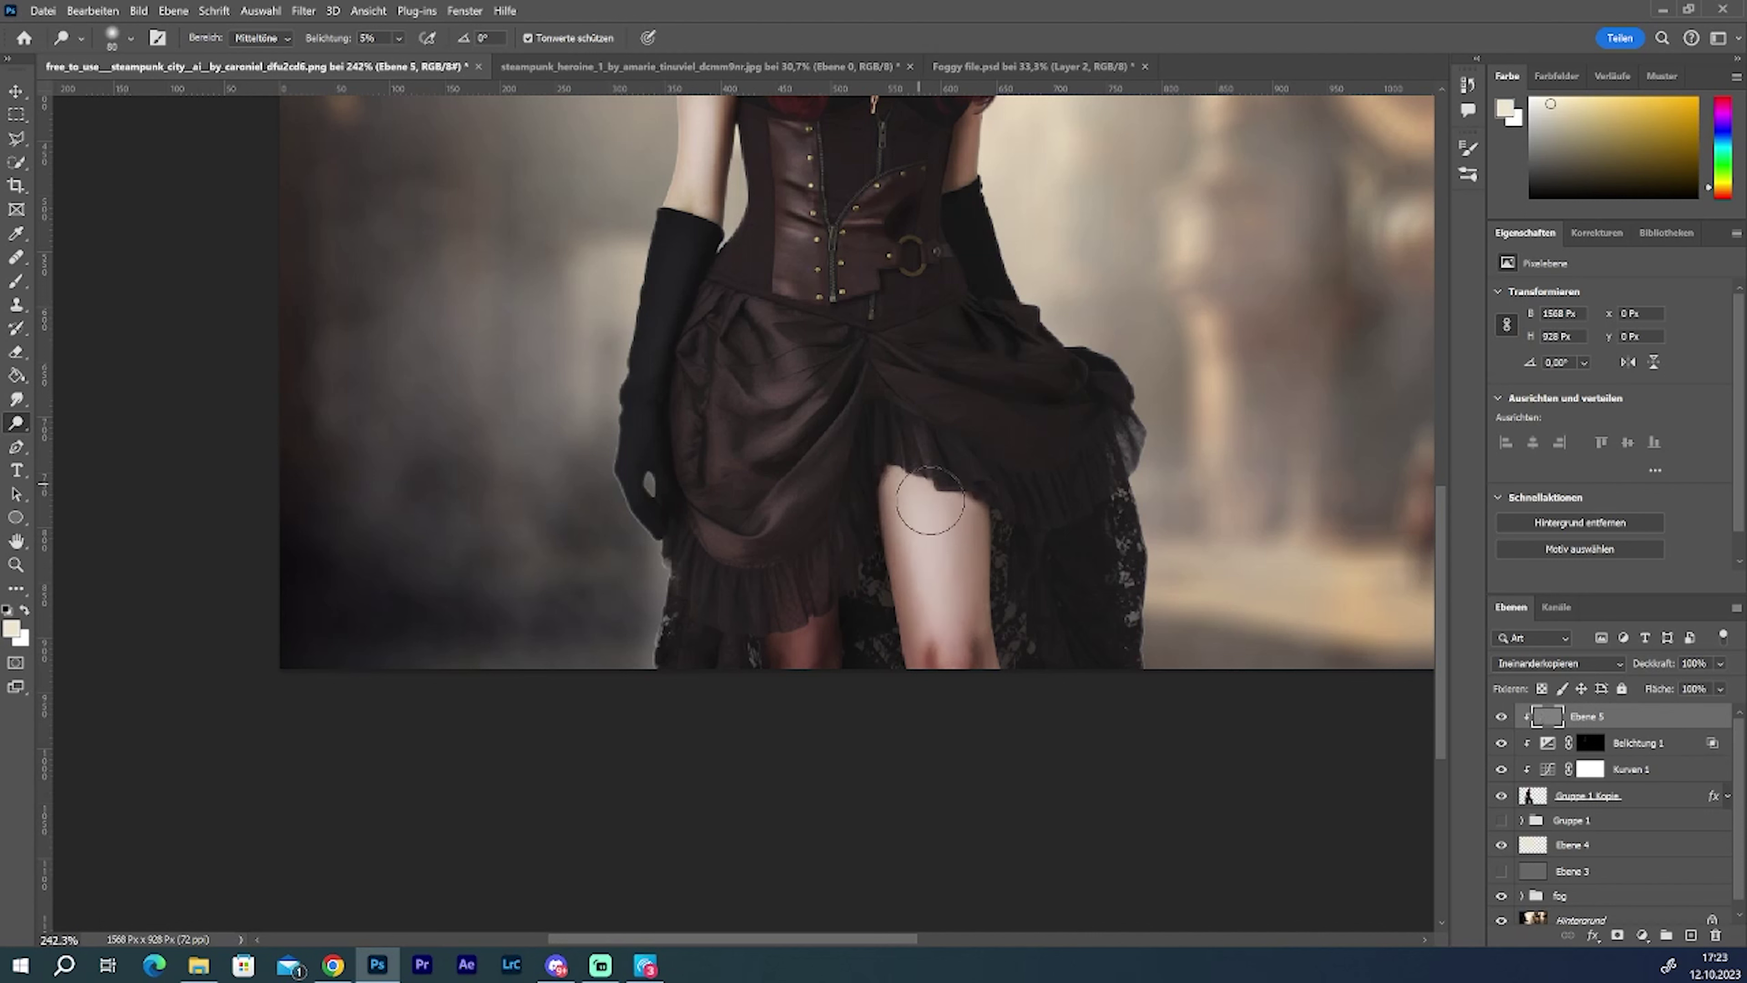
{"action": "key", "text": "bracketleft"}
{"action": "key", "text": "bracketleft"}
{"action": "key", "text": "bracketleft"}
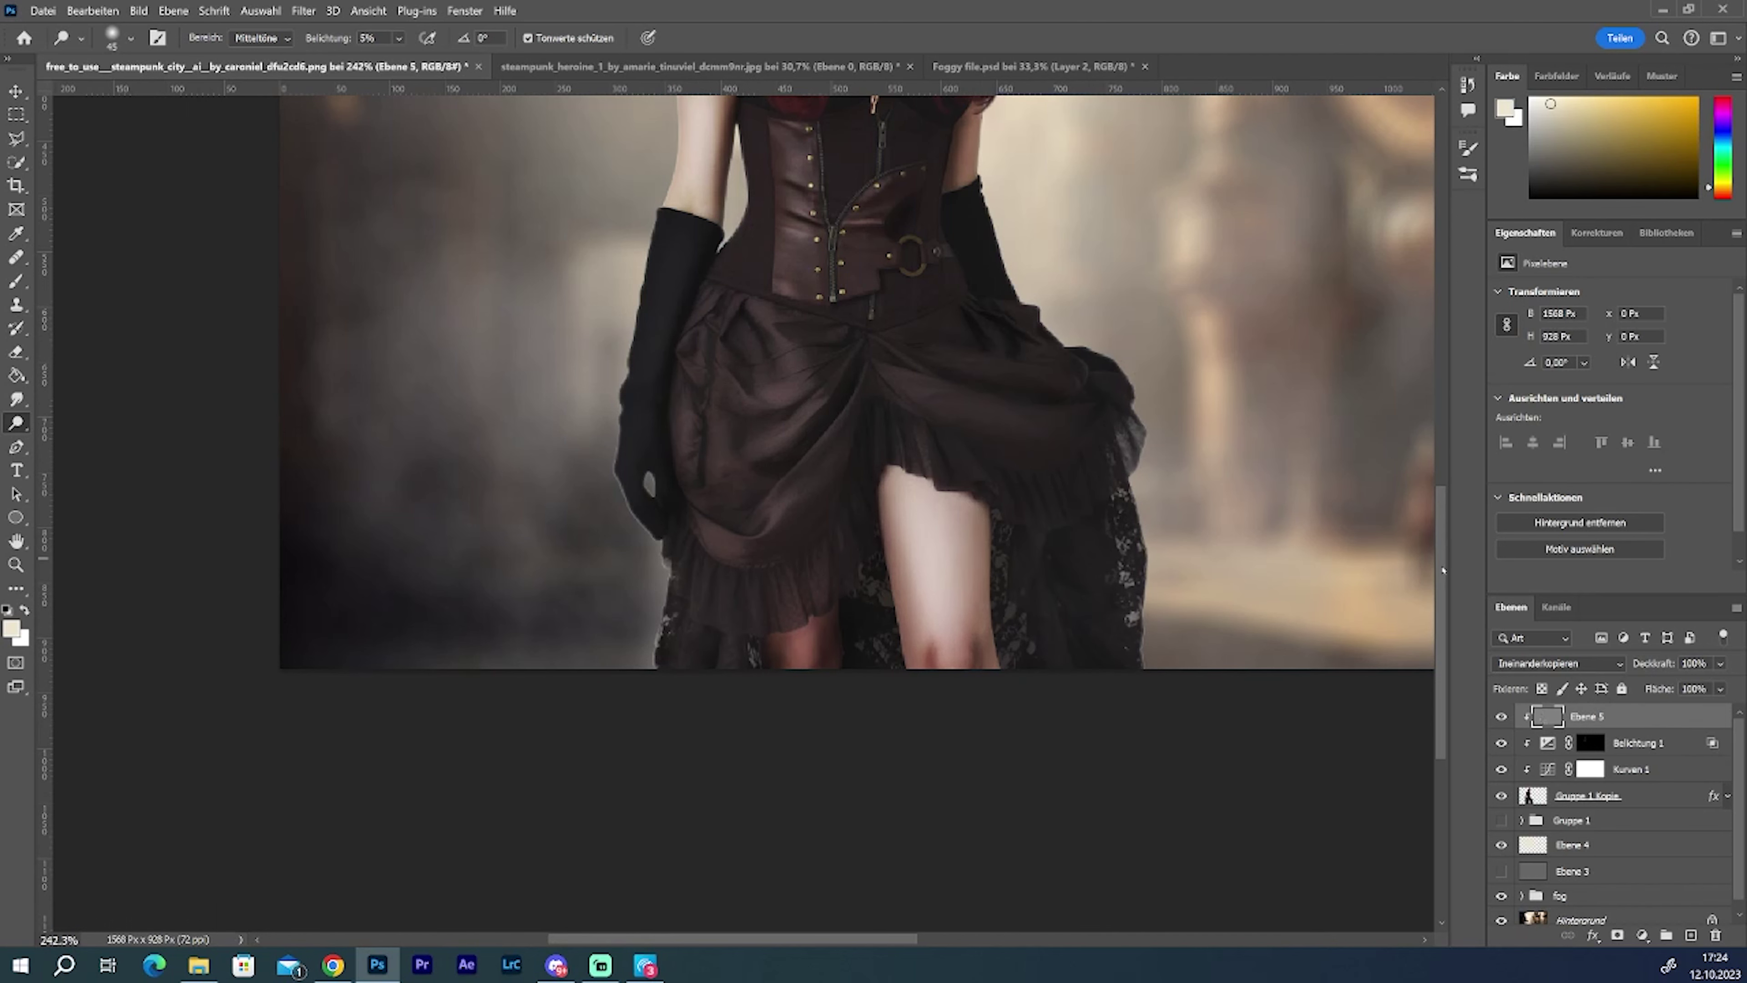
{"action": "scroll", "coordinate": [1134, 528], "scroll_direction": "up", "scroll_amount": 5}
{"action": "key", "text": "bracketleft"}
{"action": "key", "text": "bracketleft"}
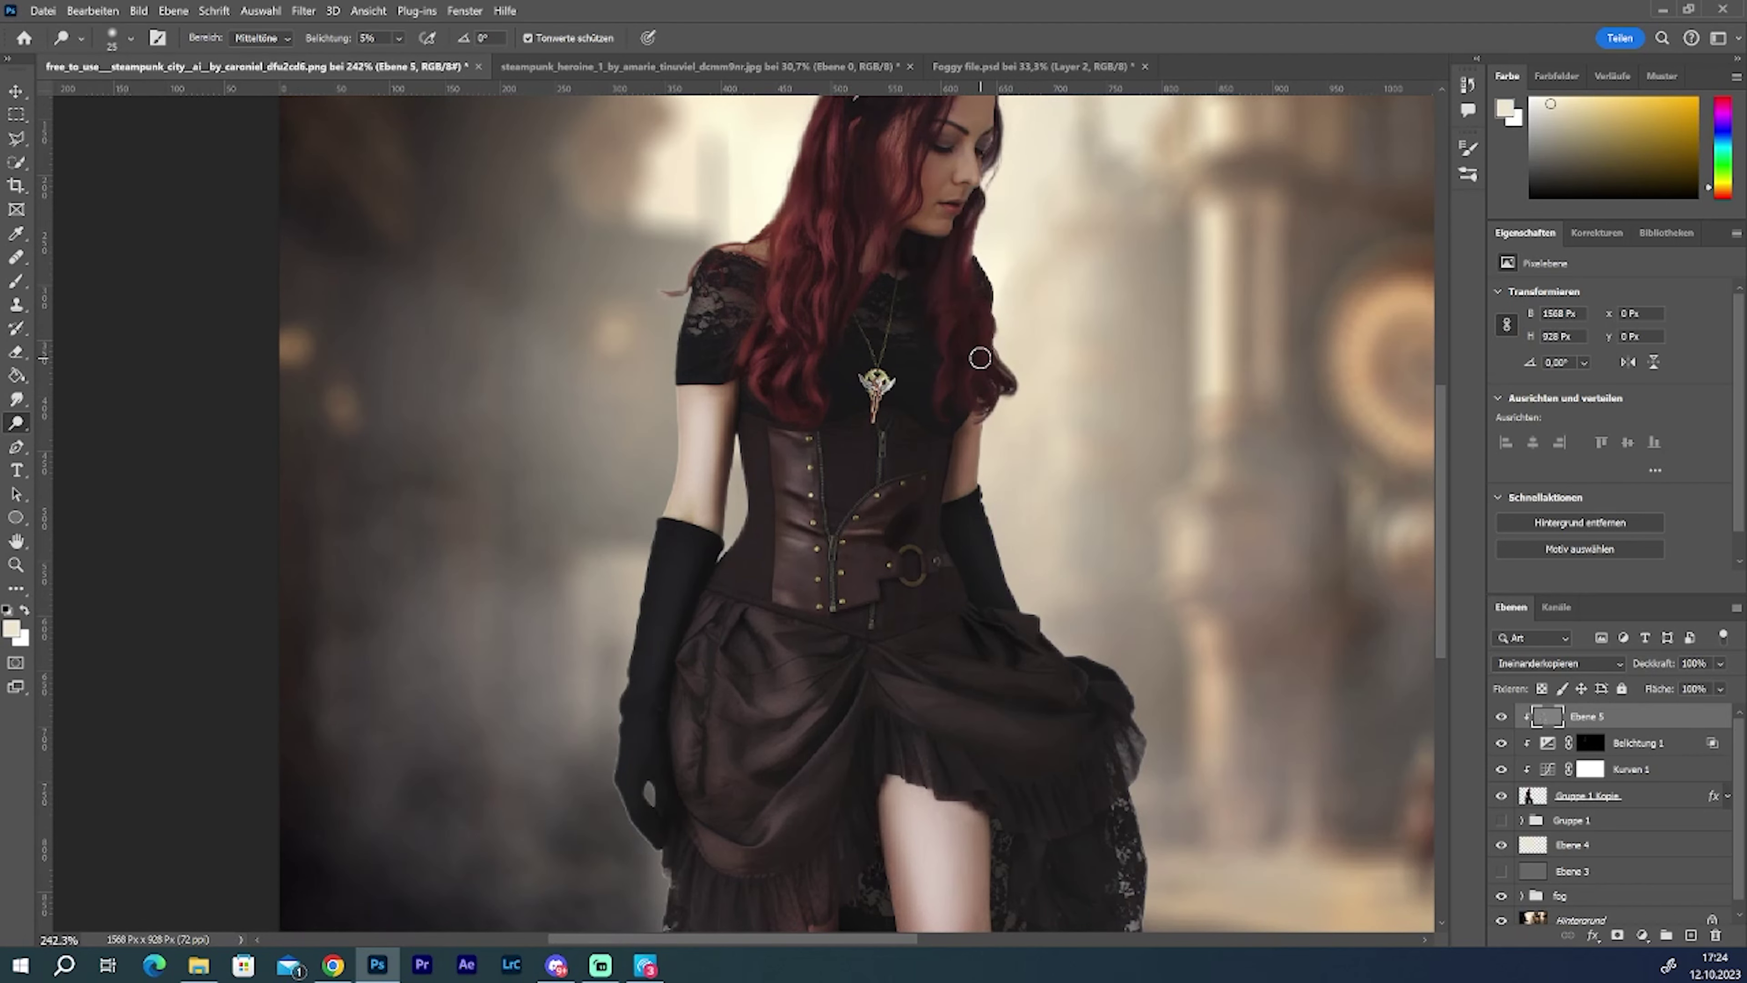
{"action": "scroll", "coordinate": [980, 358], "scroll_direction": "right", "scroll_amount": 5}
{"action": "scroll", "coordinate": [980, 358], "scroll_direction": "up", "scroll_amount": 3}
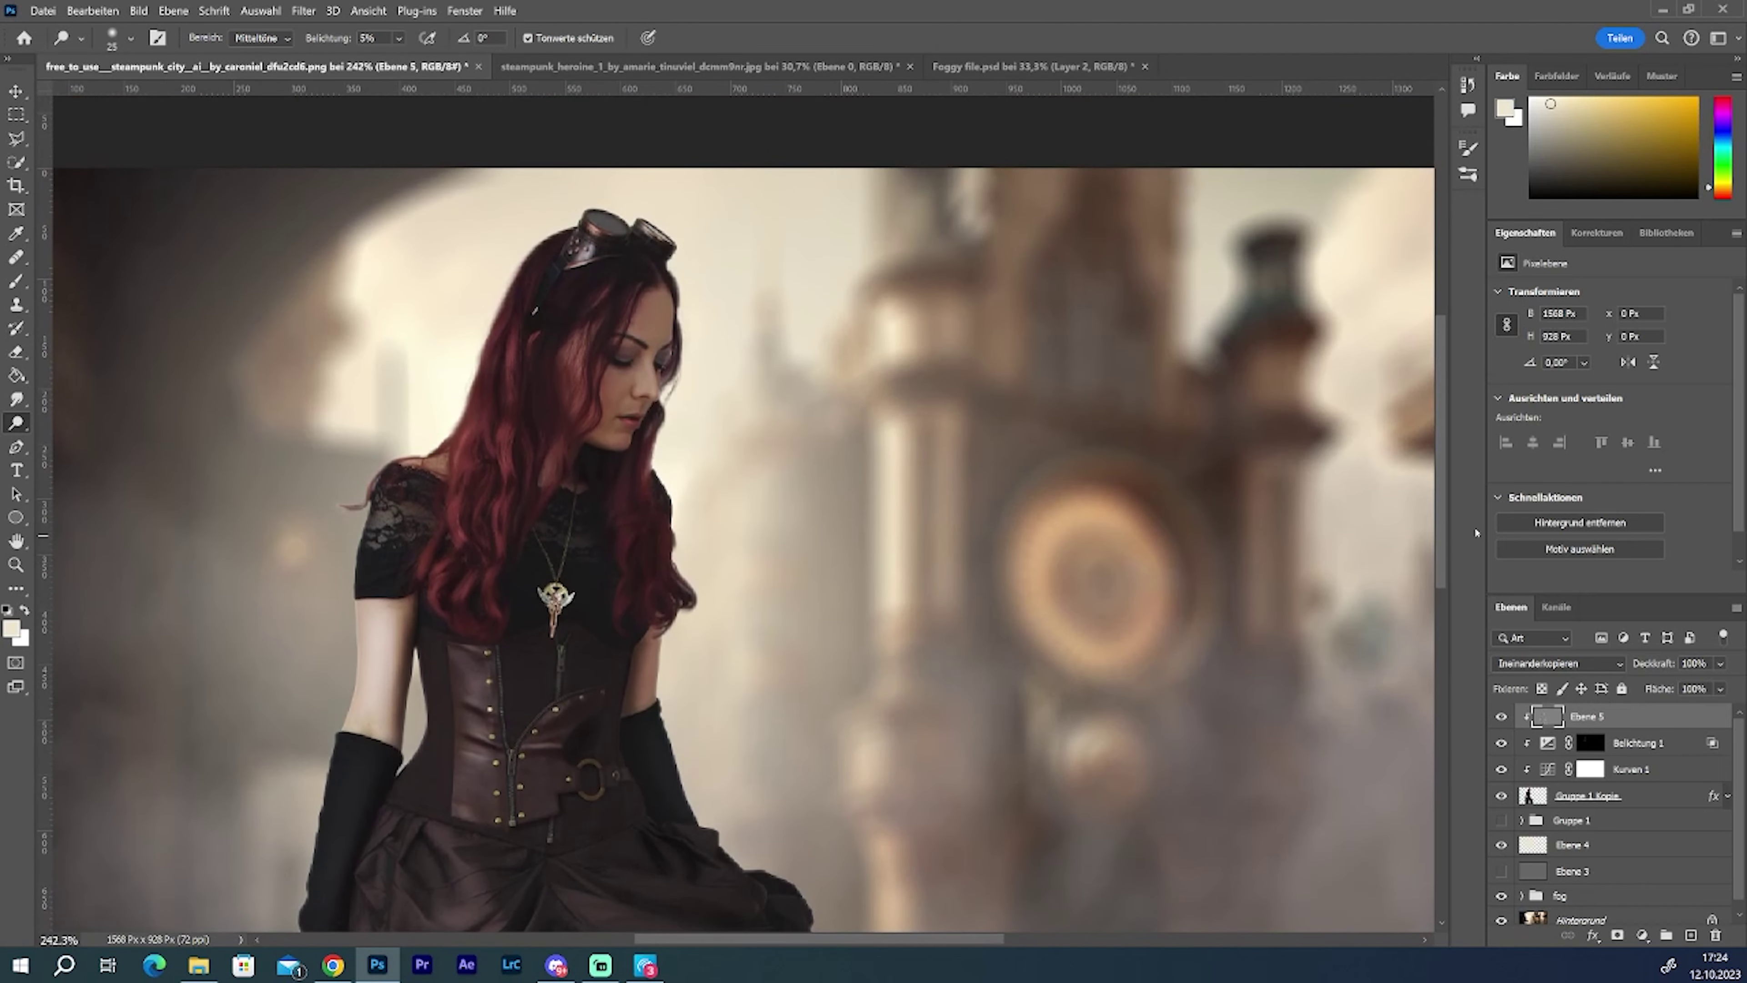
Step: On a new layer, paint the sampled dark red hair colour over the eyelids at 93% flow
{"action": "left_click", "coordinate": [1691, 936]}
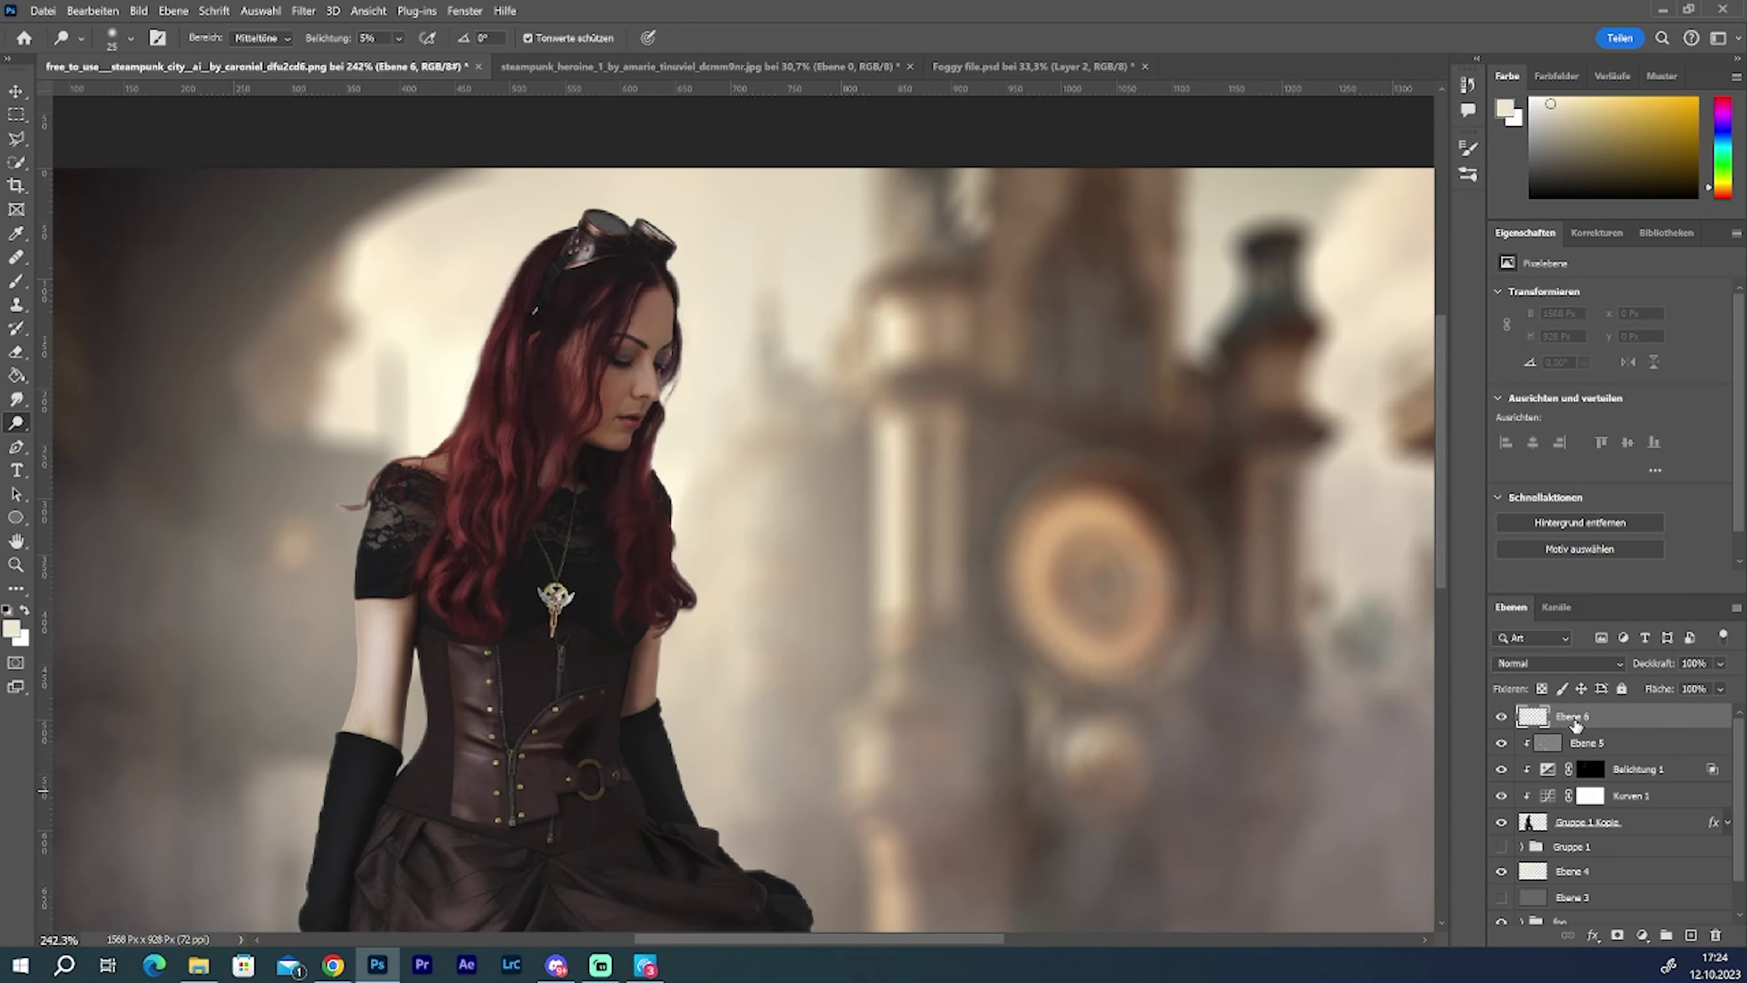
{"action": "scroll", "coordinate": [638, 351], "scroll_direction": "up", "scroll_amount": 5}
{"action": "left_click", "coordinate": [11, 628]}
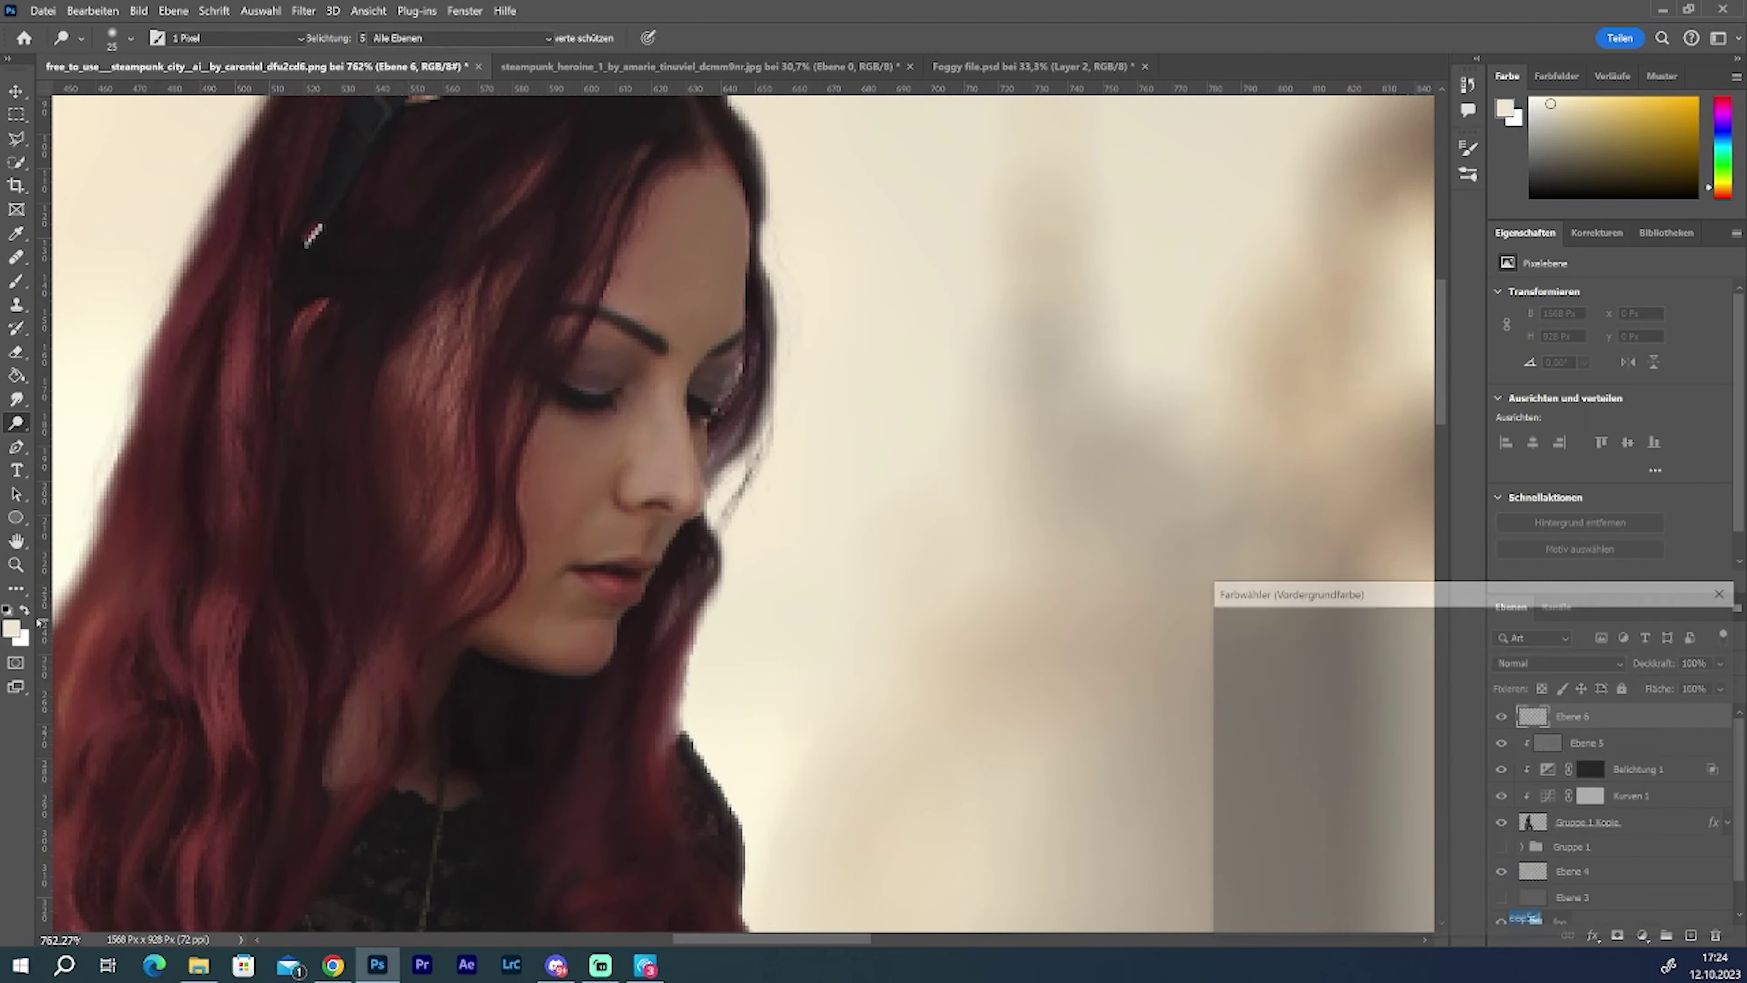
{"action": "left_click", "coordinate": [313, 234]}
{"action": "left_click", "coordinate": [1621, 624]}
{"action": "key", "text": "b"}
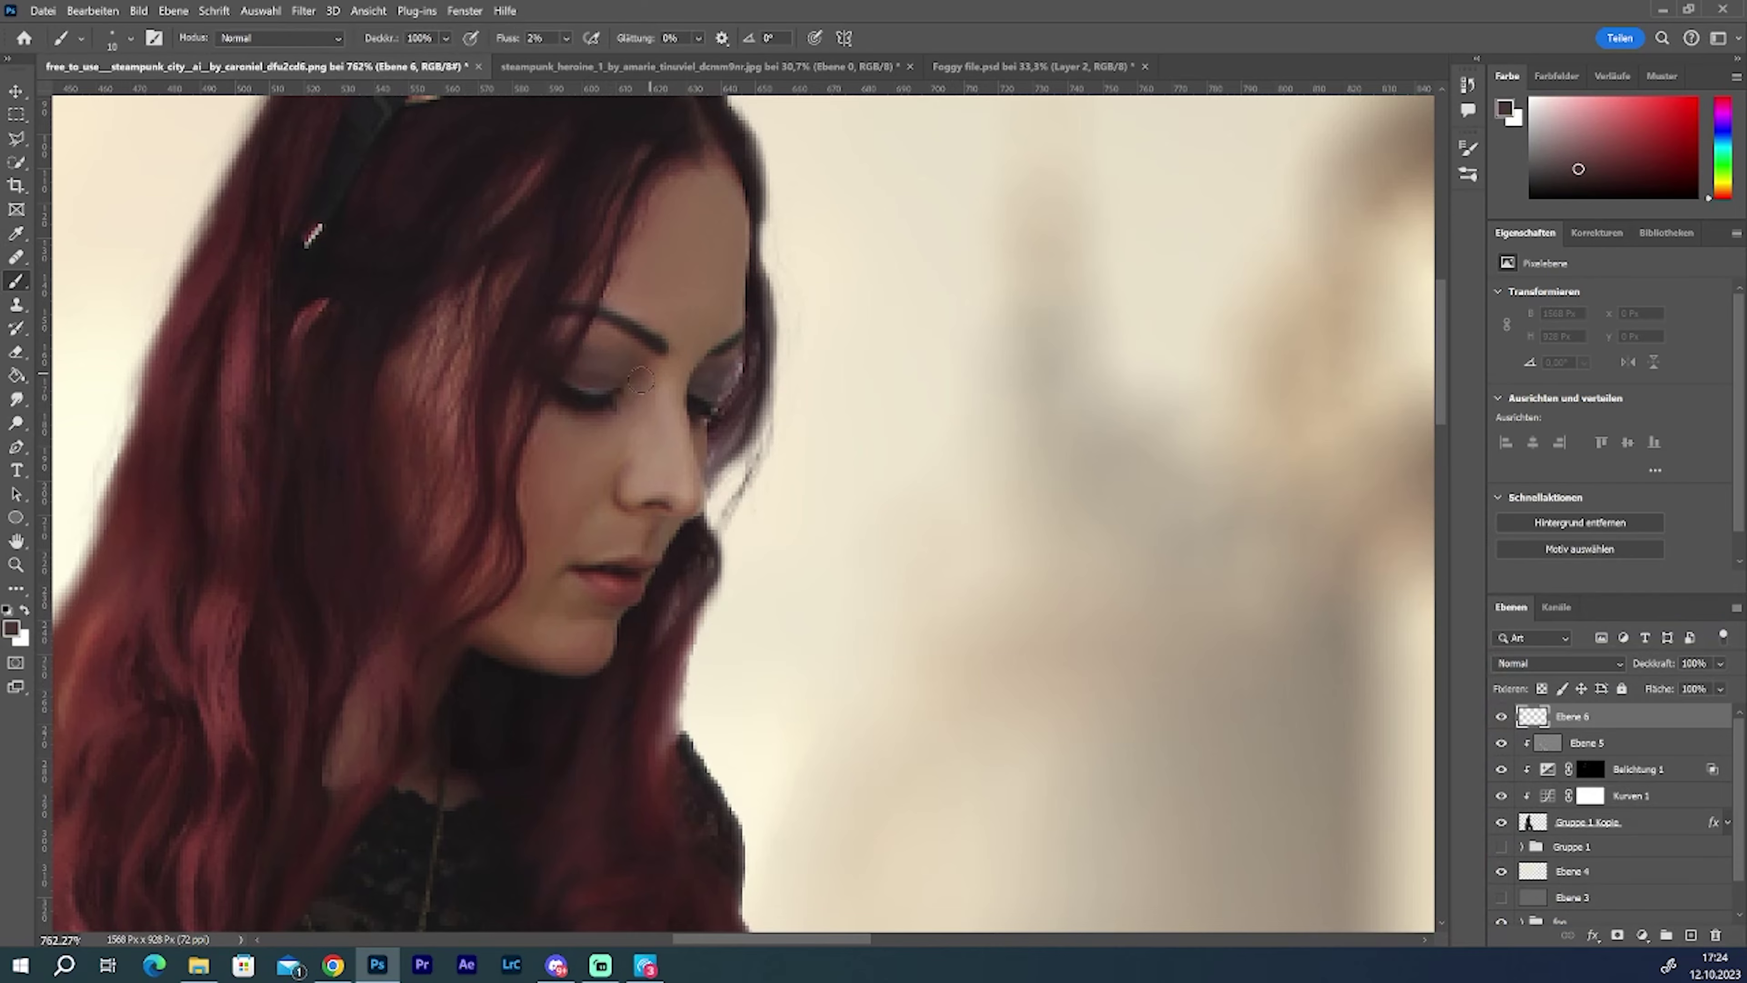
{"action": "scroll", "coordinate": [601, 371], "scroll_direction": "up", "scroll_amount": 2}
{"action": "mouse_move", "coordinate": [581, 372]}
{"action": "left_mouse_down"}
{"action": "mouse_move", "coordinate": [647, 385]}
{"action": "mouse_move", "coordinate": [614, 355]}
{"action": "left_mouse_up"}
{"action": "key", "text": "shift+9"}
{"action": "key", "text": "shift+3"}
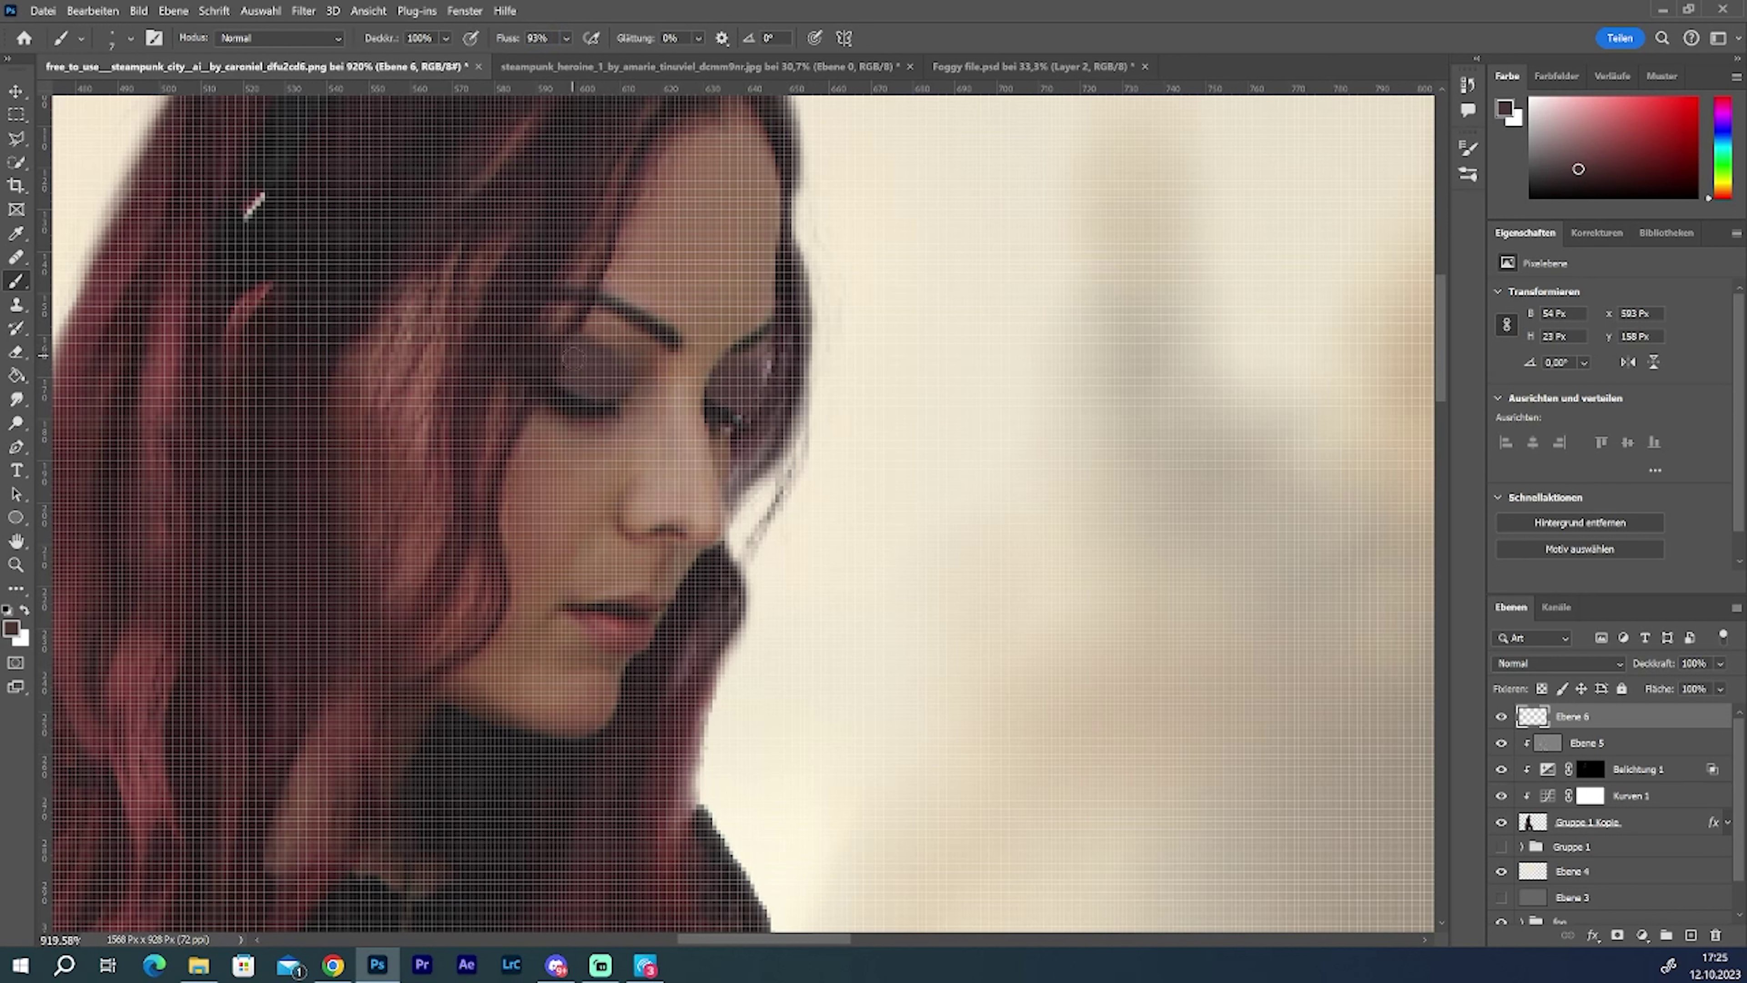
Step: Blend the eyeshadow layer as Aufhellen at 57% opacity, then add another empty layer
{"action": "left_click", "coordinate": [1556, 663]}
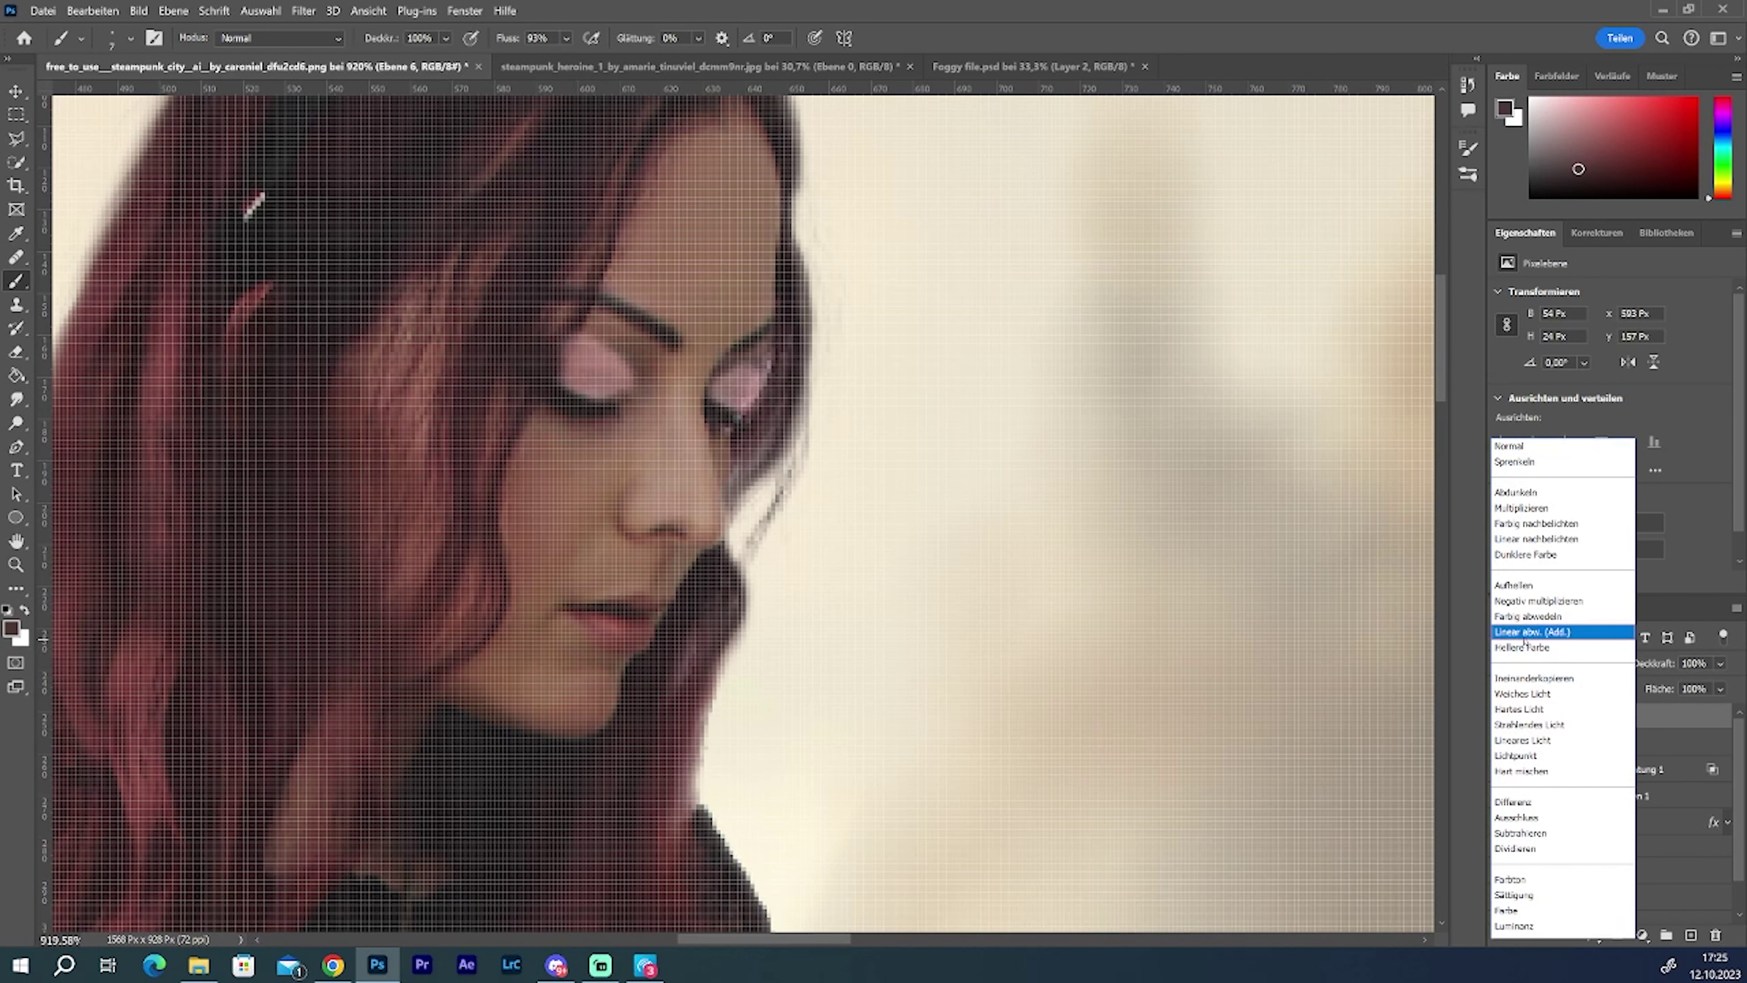
{"action": "left_click", "coordinate": [1571, 585]}
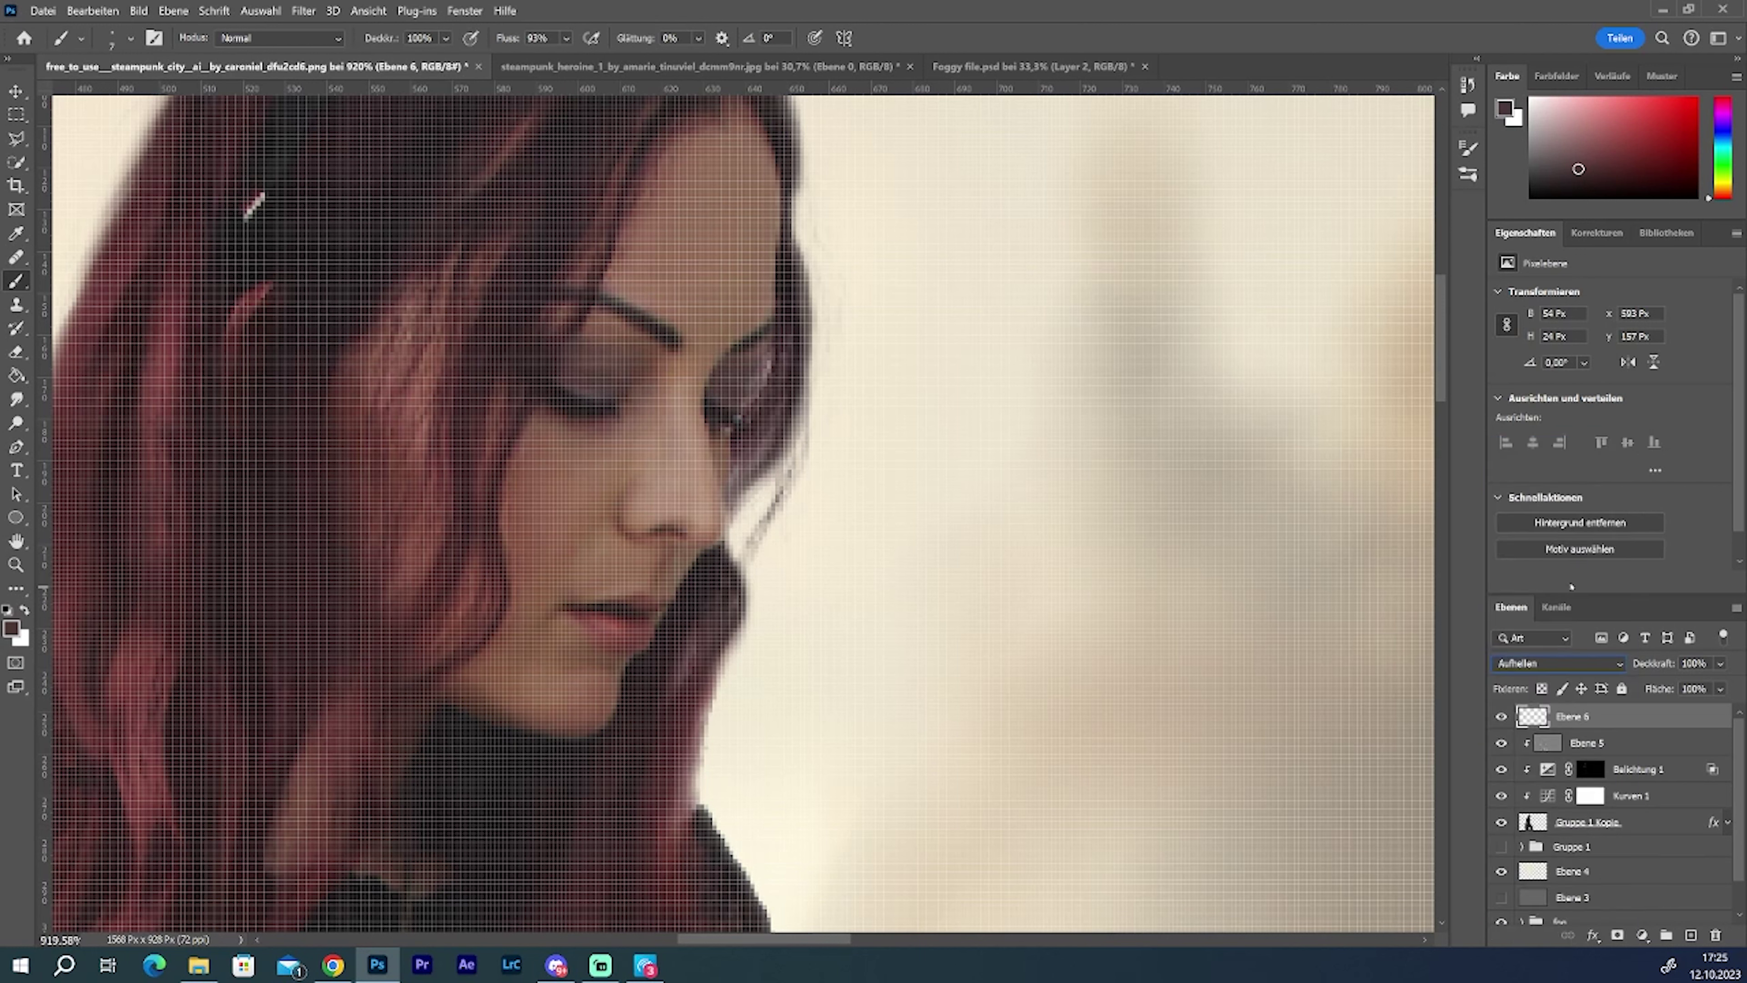
{"action": "left_click_drag", "start_coordinate": [1641, 678], "coordinate": [1645, 678]}
{"action": "key", "text": "z"}
{"action": "scroll", "coordinate": [741, 680], "scroll_direction": "down", "scroll_amount": 3}
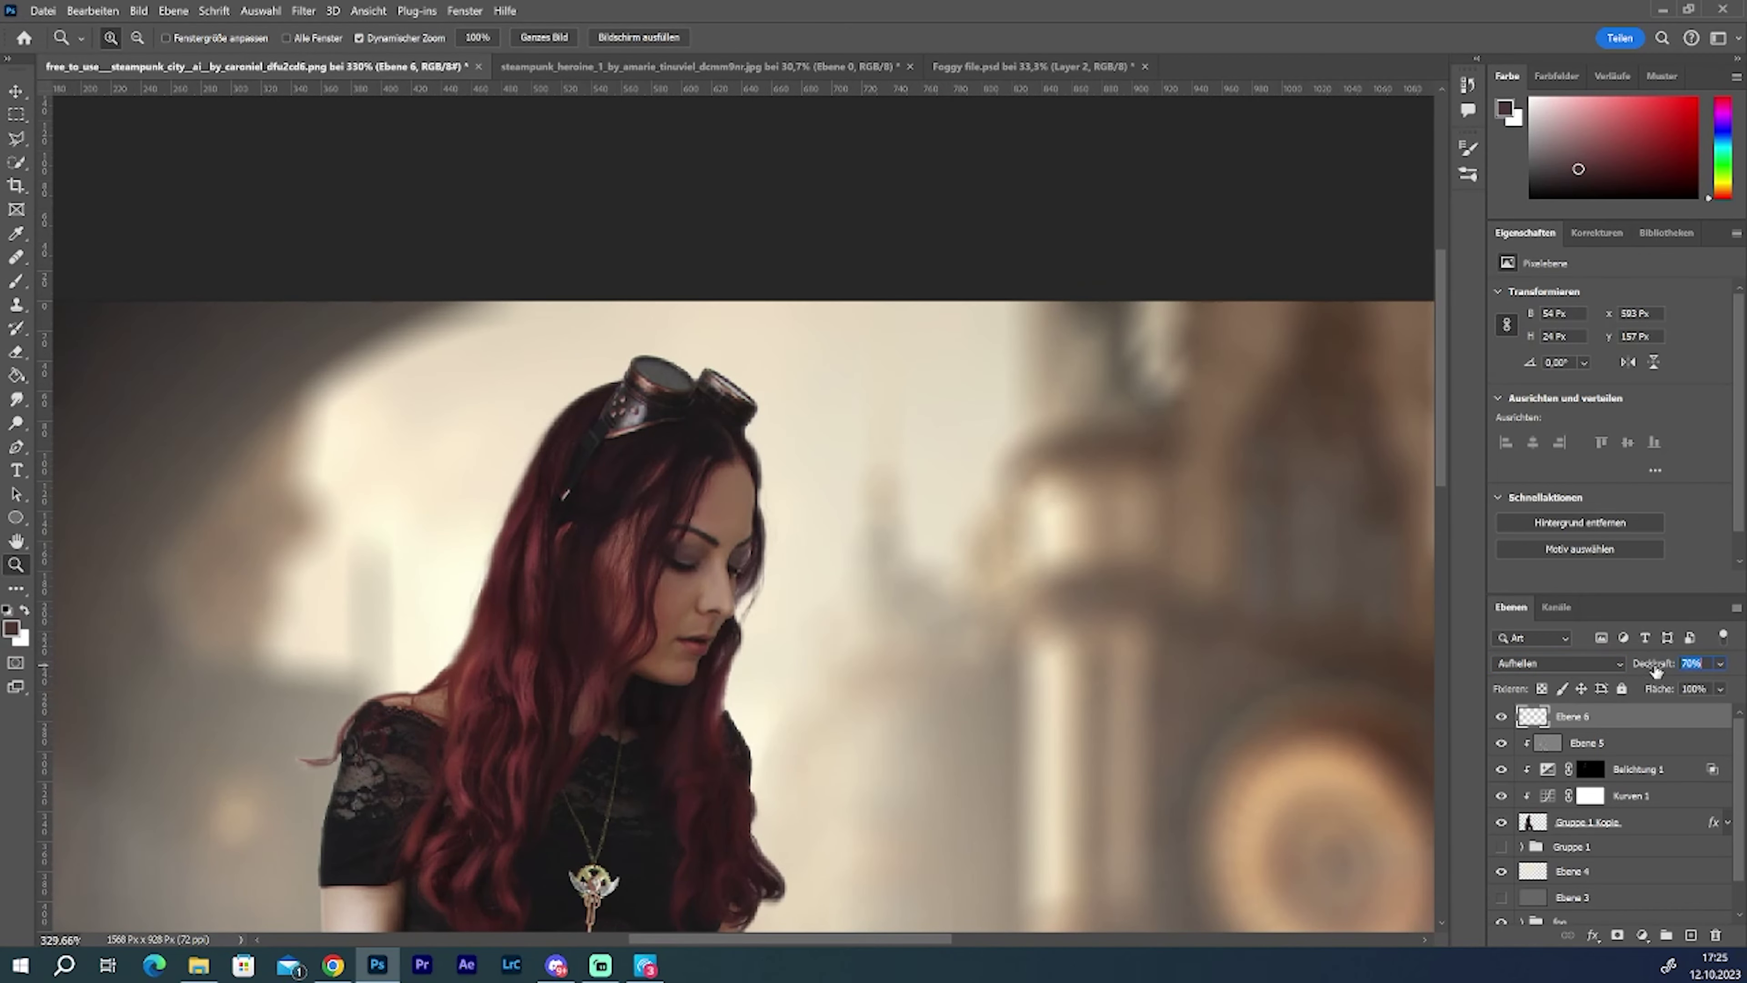
{"action": "left_click_drag", "start_coordinate": [1654, 674], "coordinate": [1651, 674]}
{"action": "scroll", "coordinate": [1445, 477], "scroll_direction": "down", "scroll_amount": 2}
{"action": "key", "text": "ctrl+shift+alt+n"}
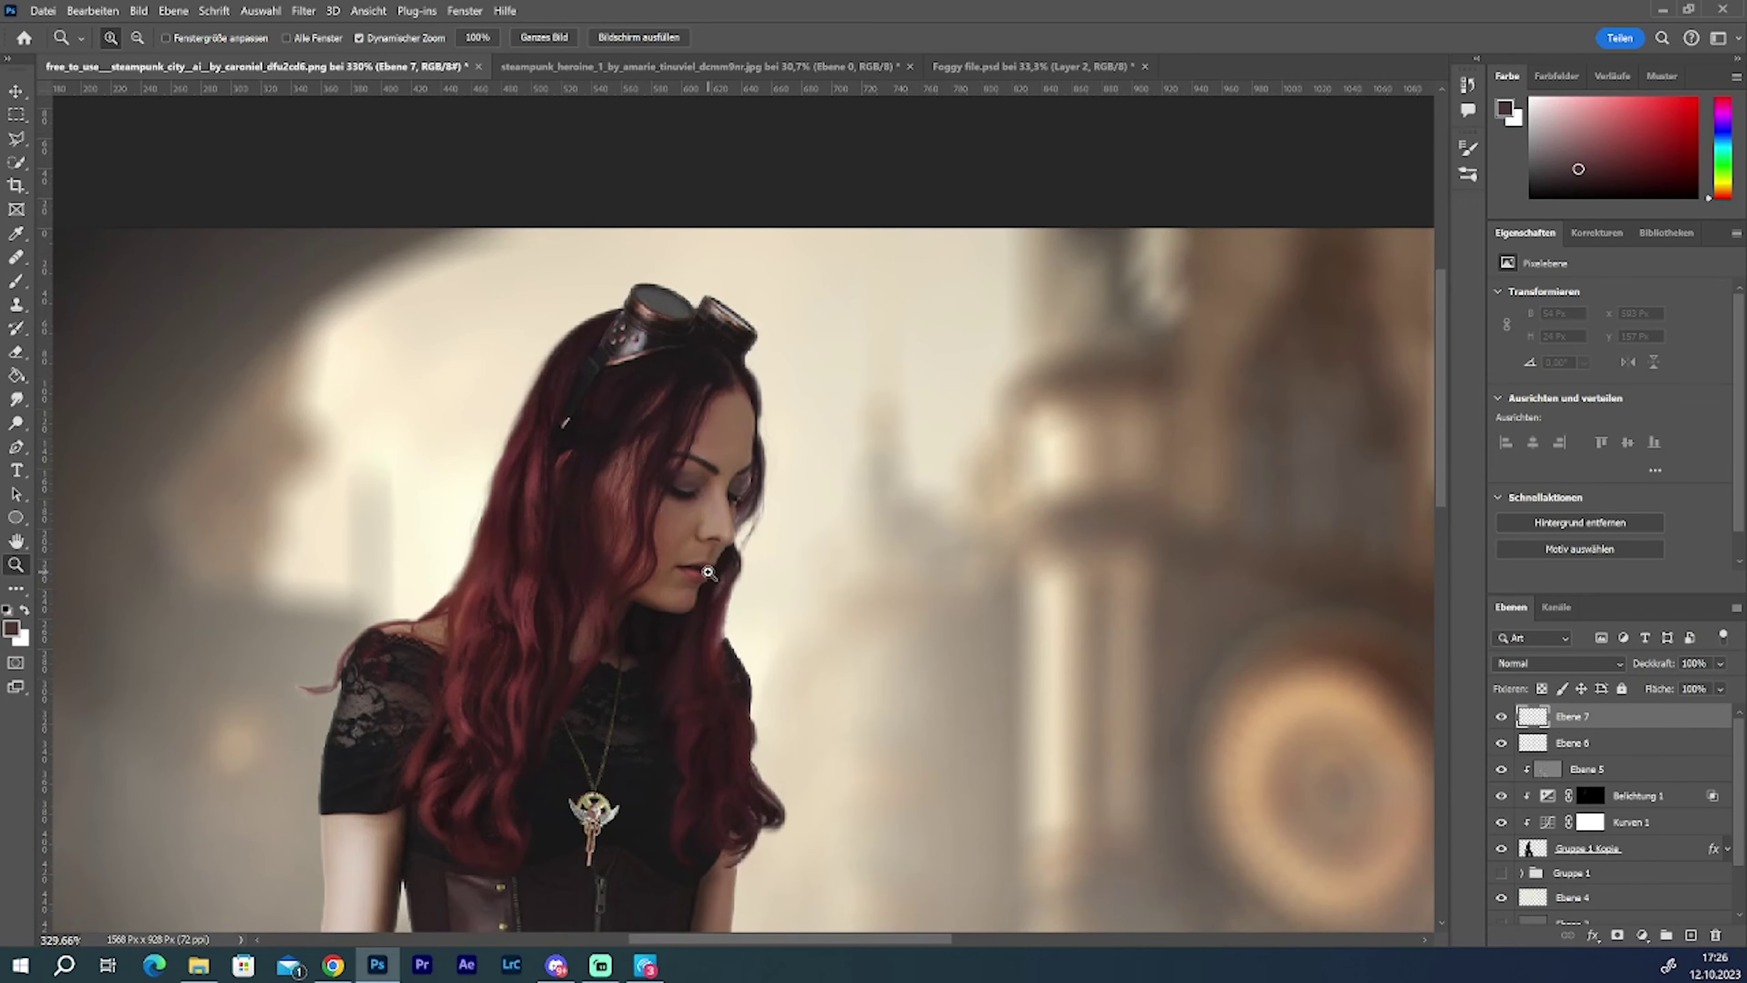
Step: Sample the red of the lips and paint it over the mouth
{"action": "left_click", "coordinate": [708, 571]}
{"action": "key", "text": "i"}
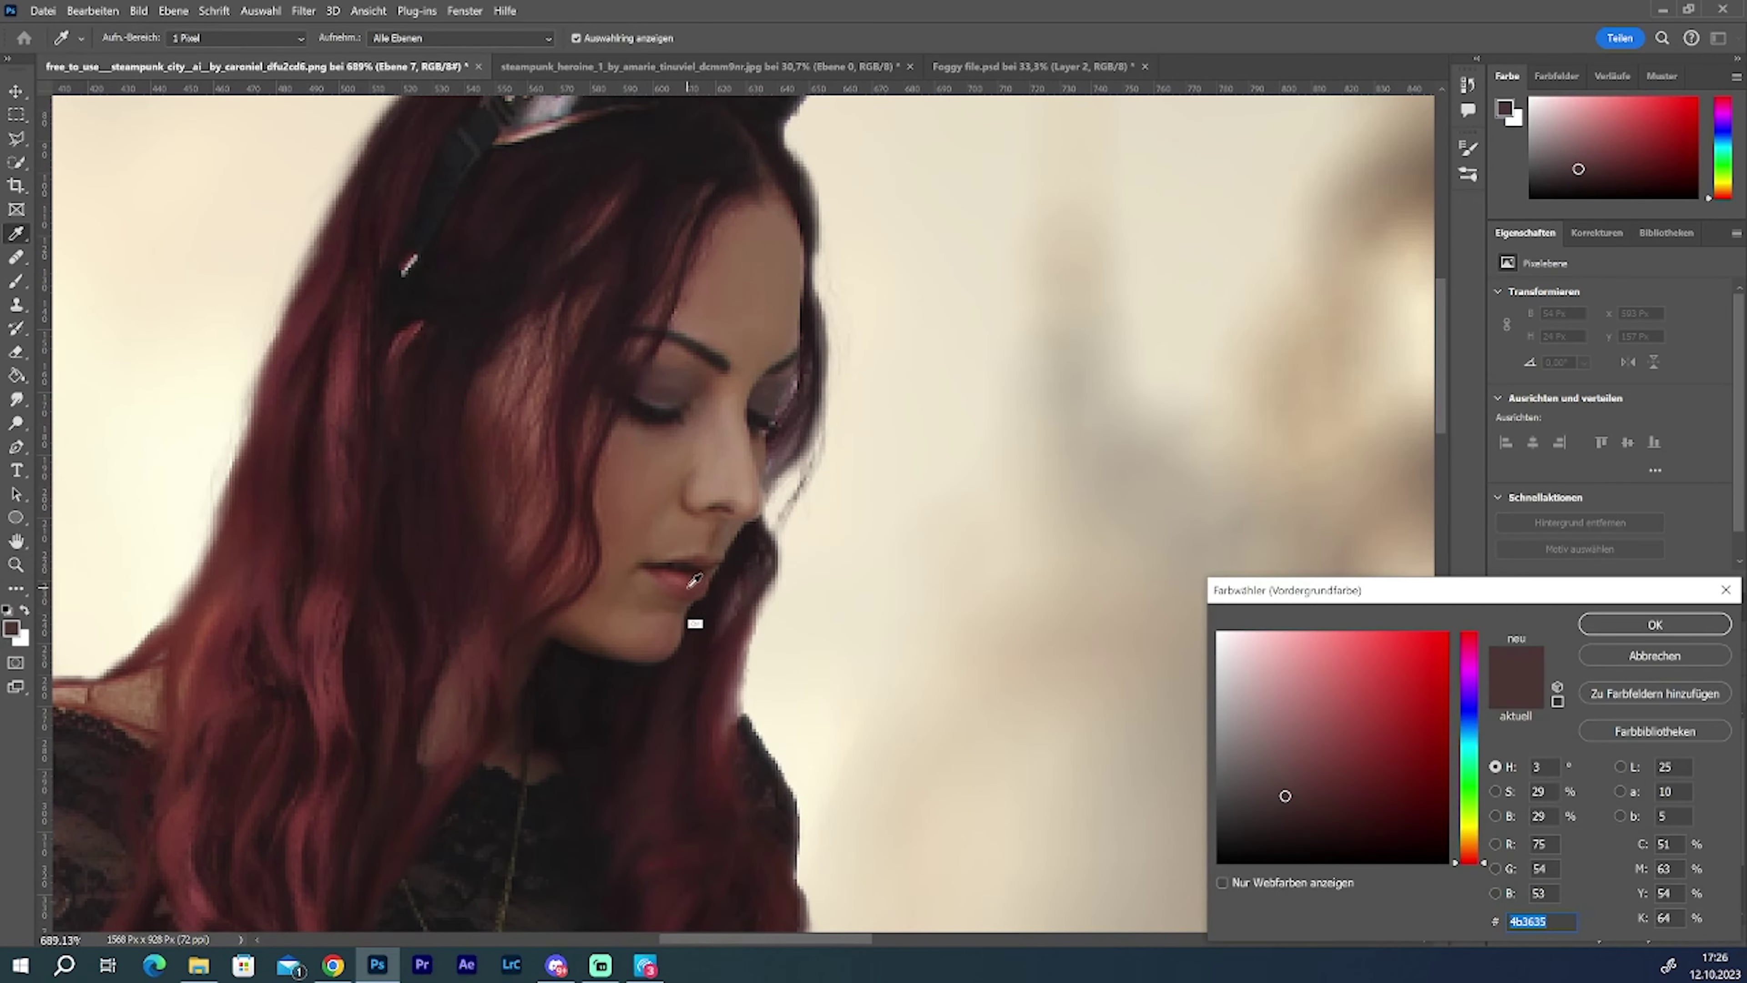
{"action": "left_click", "coordinate": [698, 580]}
{"action": "key", "text": "Return"}
{"action": "key", "text": "z"}
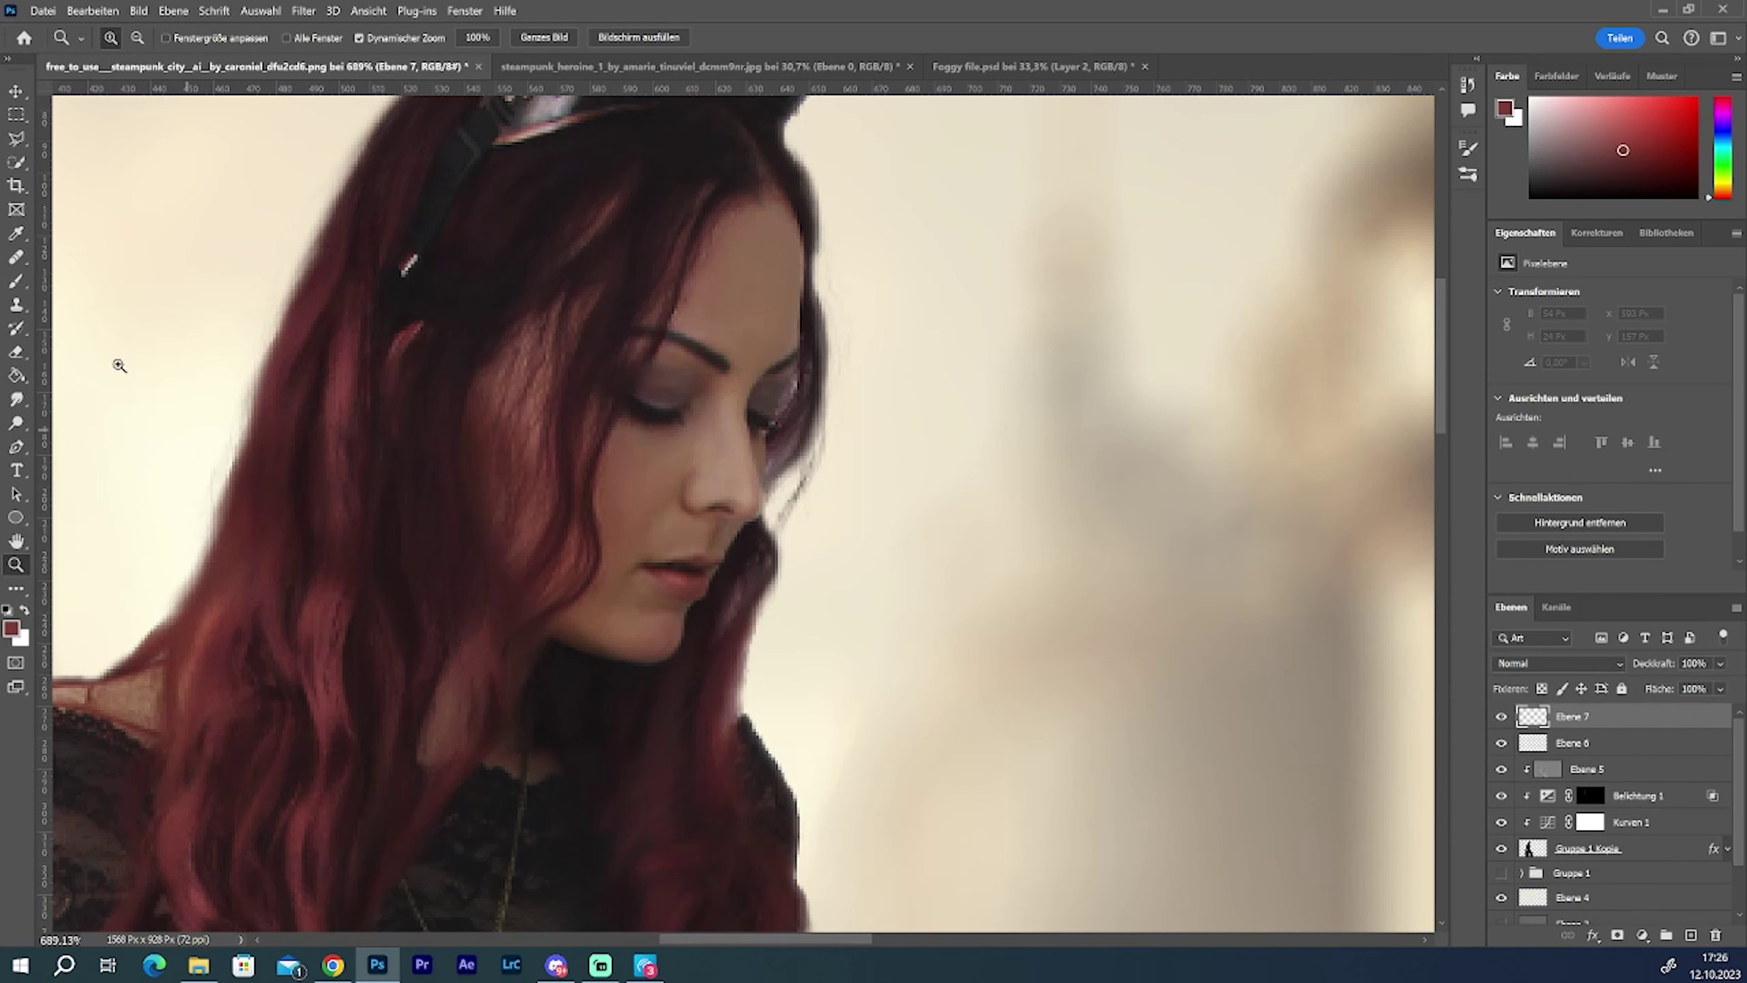
{"action": "key", "text": "b"}
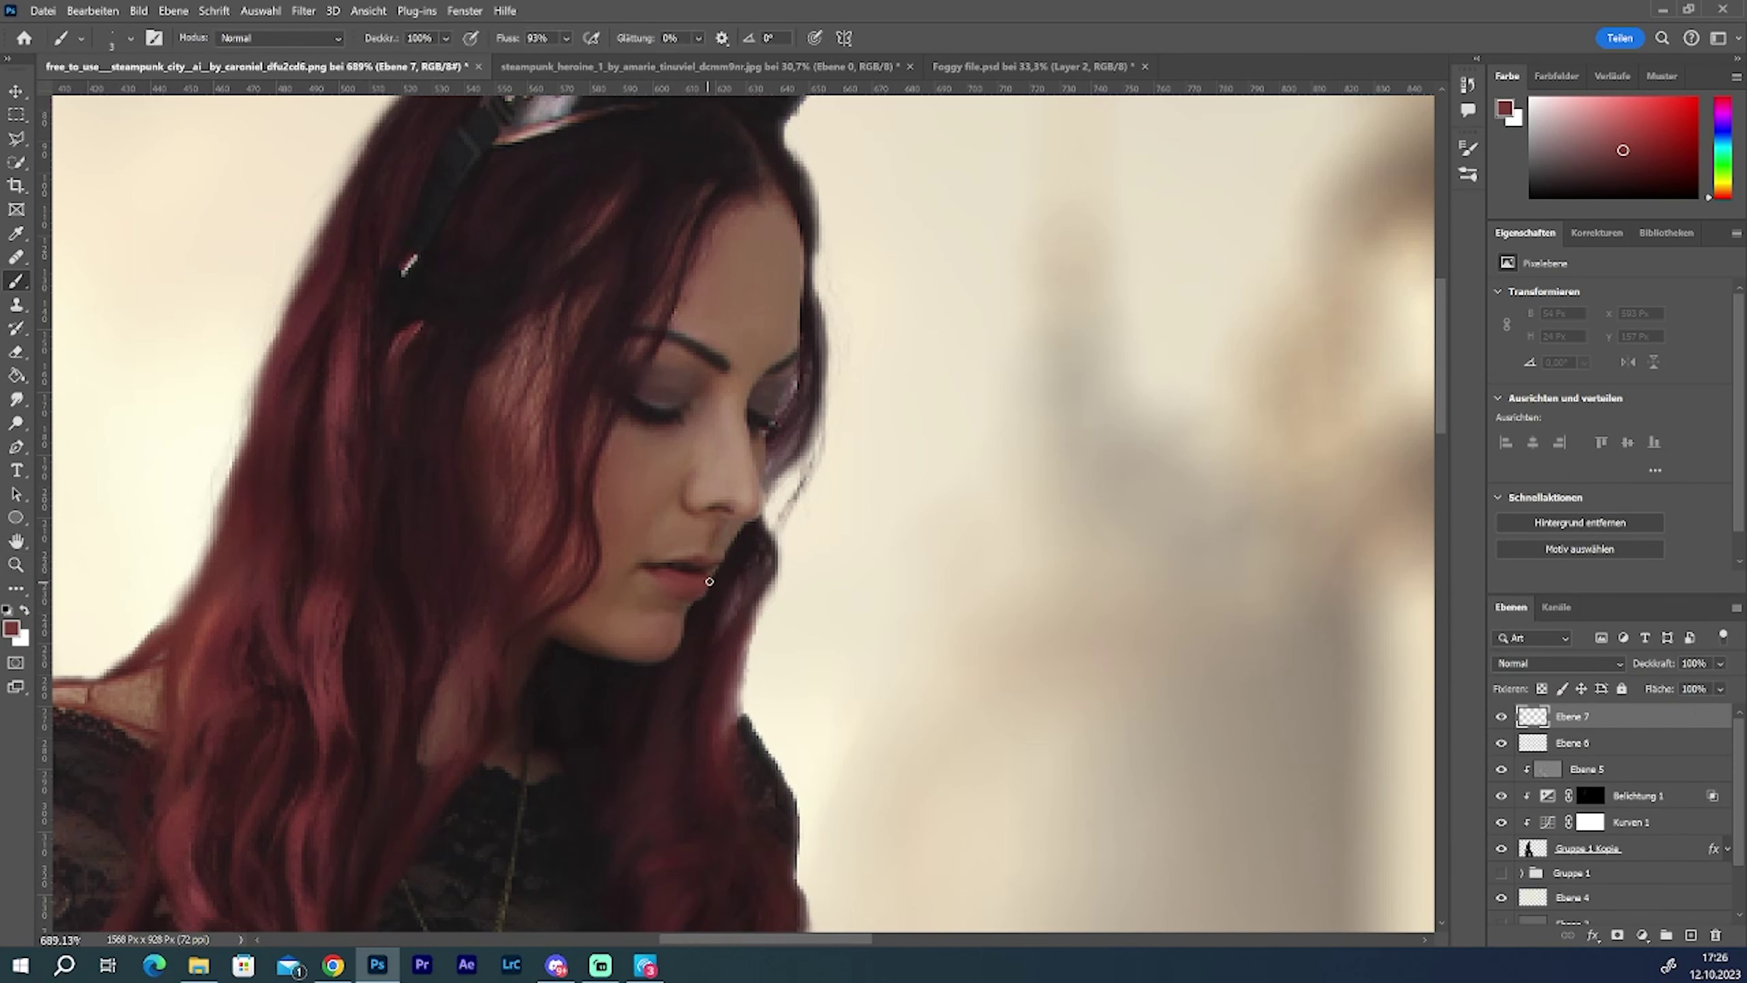
{"action": "left_click_drag", "start_coordinate": [705, 579], "coordinate": [704, 562]}
Step: Set the lip layer's blend mode to Weiches Licht at 85% opacity
{"action": "left_click", "coordinate": [1588, 662]}
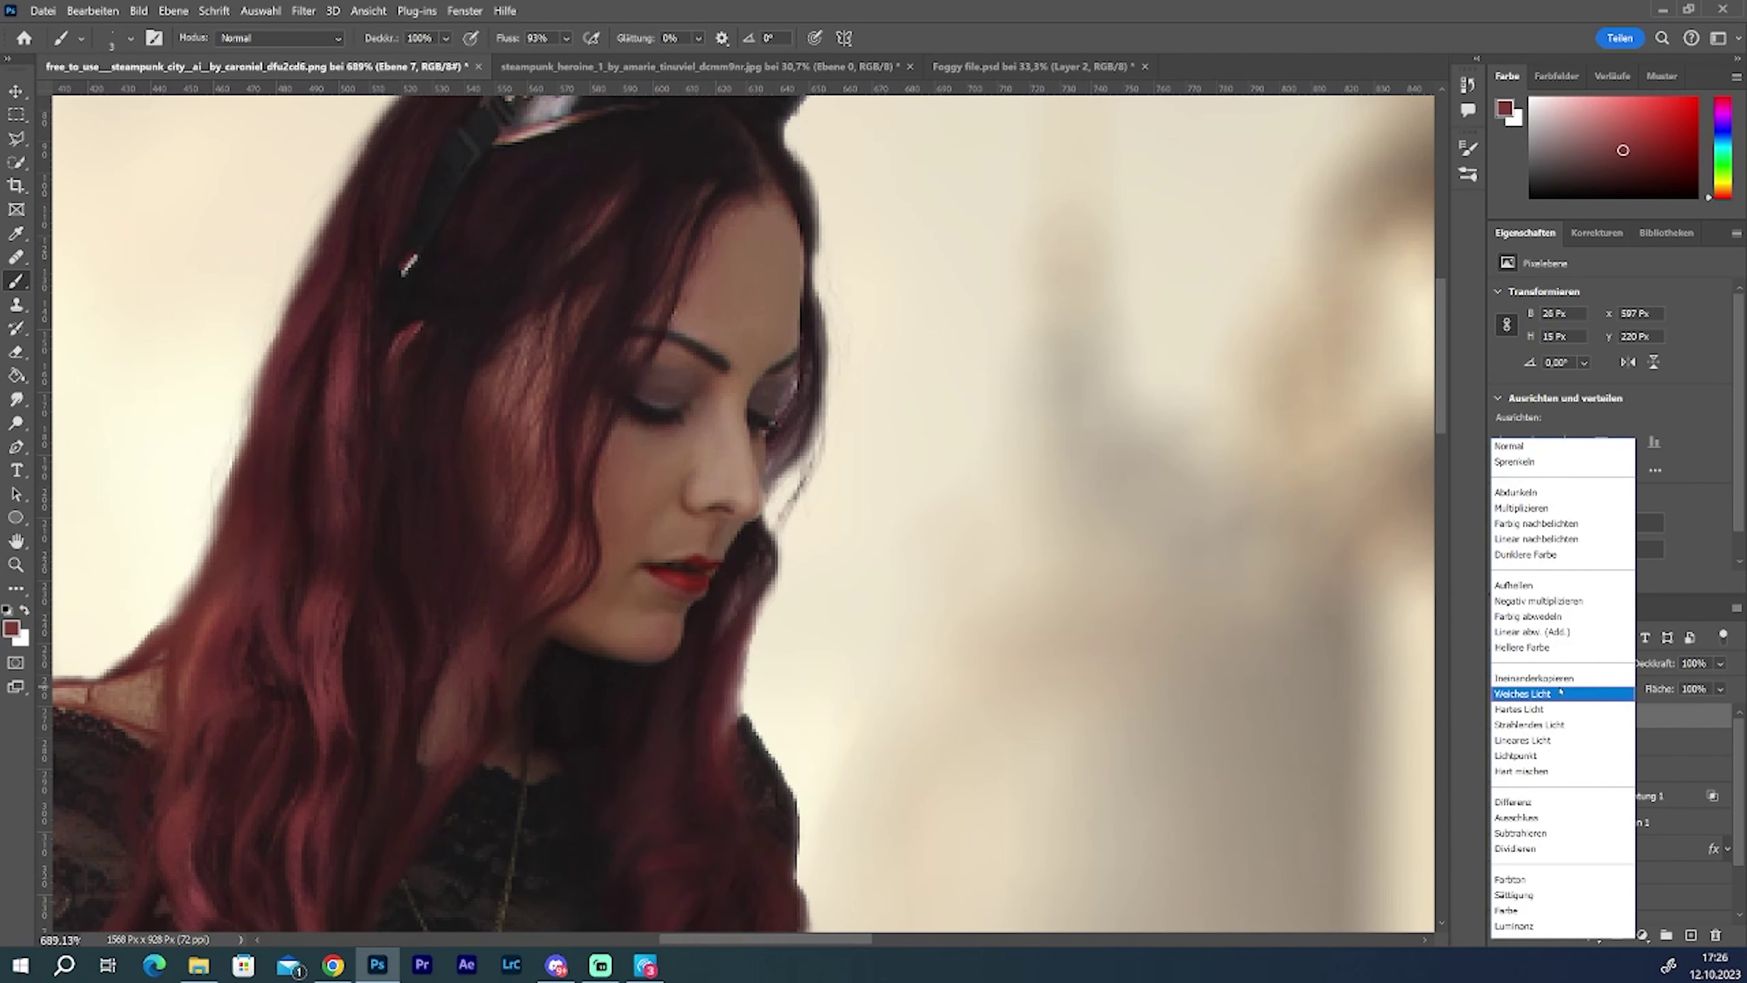
{"action": "left_click", "coordinate": [1556, 694]}
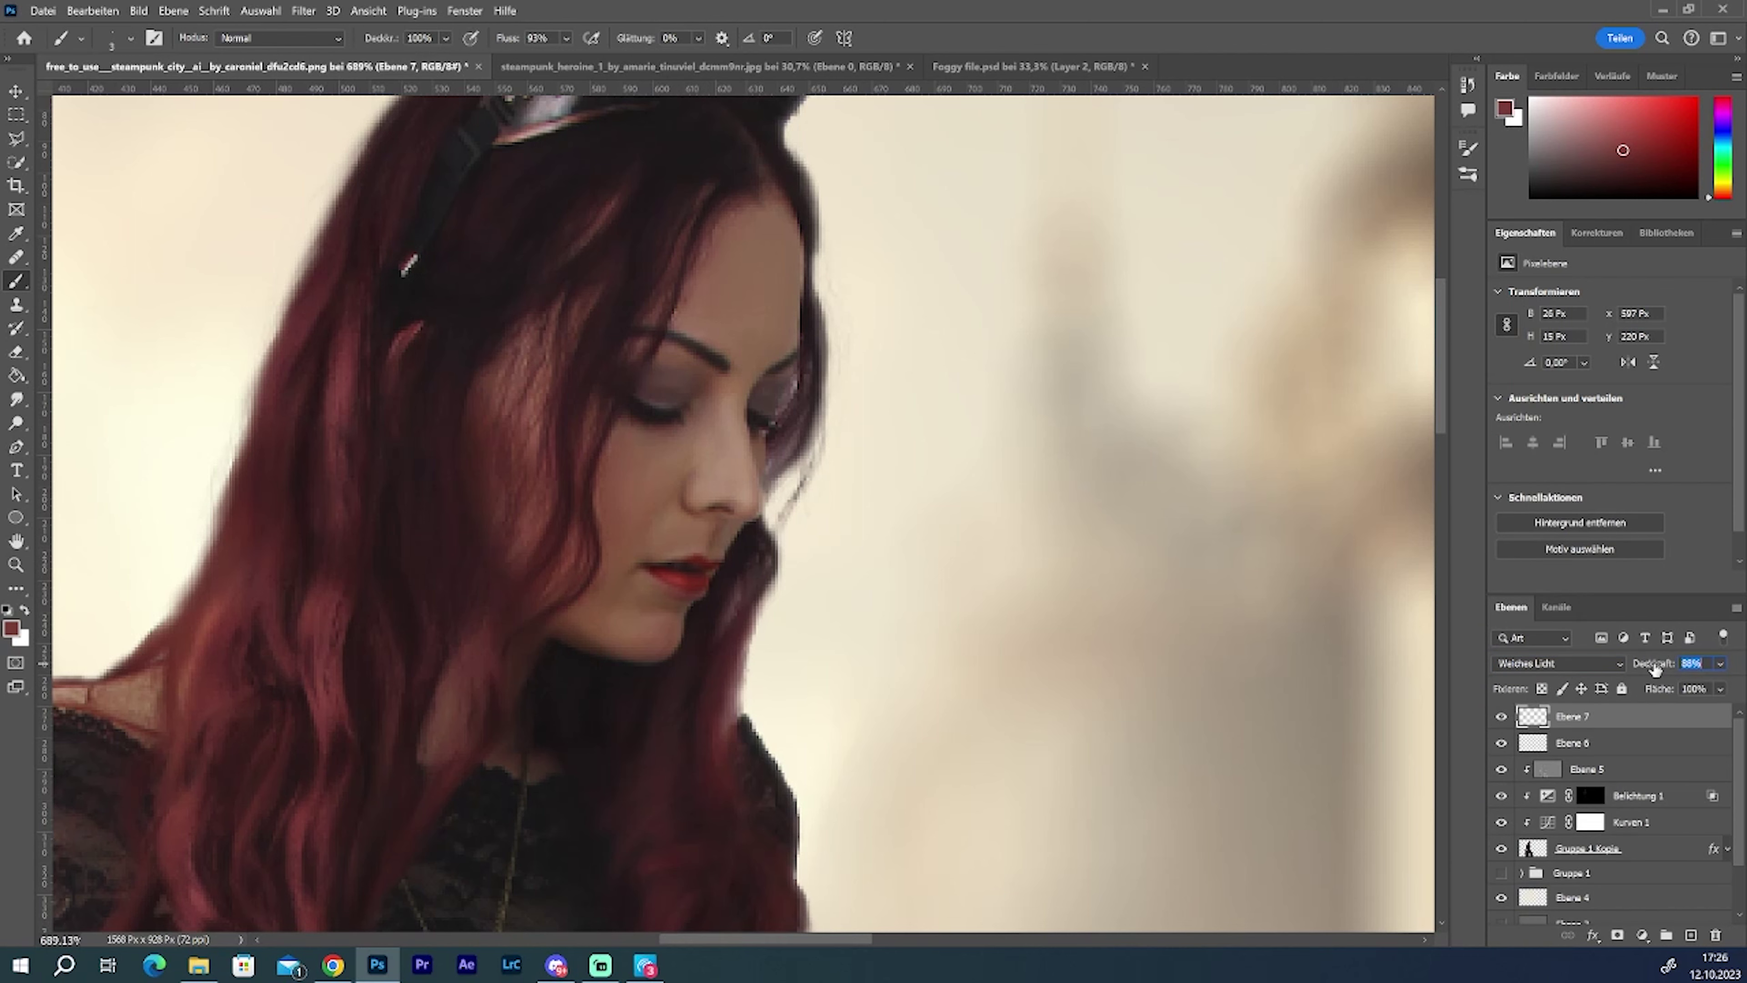
{"action": "scroll", "coordinate": [726, 776], "scroll_direction": "down", "scroll_amount": 3}
{"action": "key", "text": "ctrl+shift+n"}
{"action": "key", "text": "Escape"}
{"action": "scroll", "coordinate": [942, 718], "scroll_direction": "down", "scroll_amount": 3}
{"action": "scroll", "coordinate": [942, 718], "scroll_direction": "down", "scroll_amount": 3}
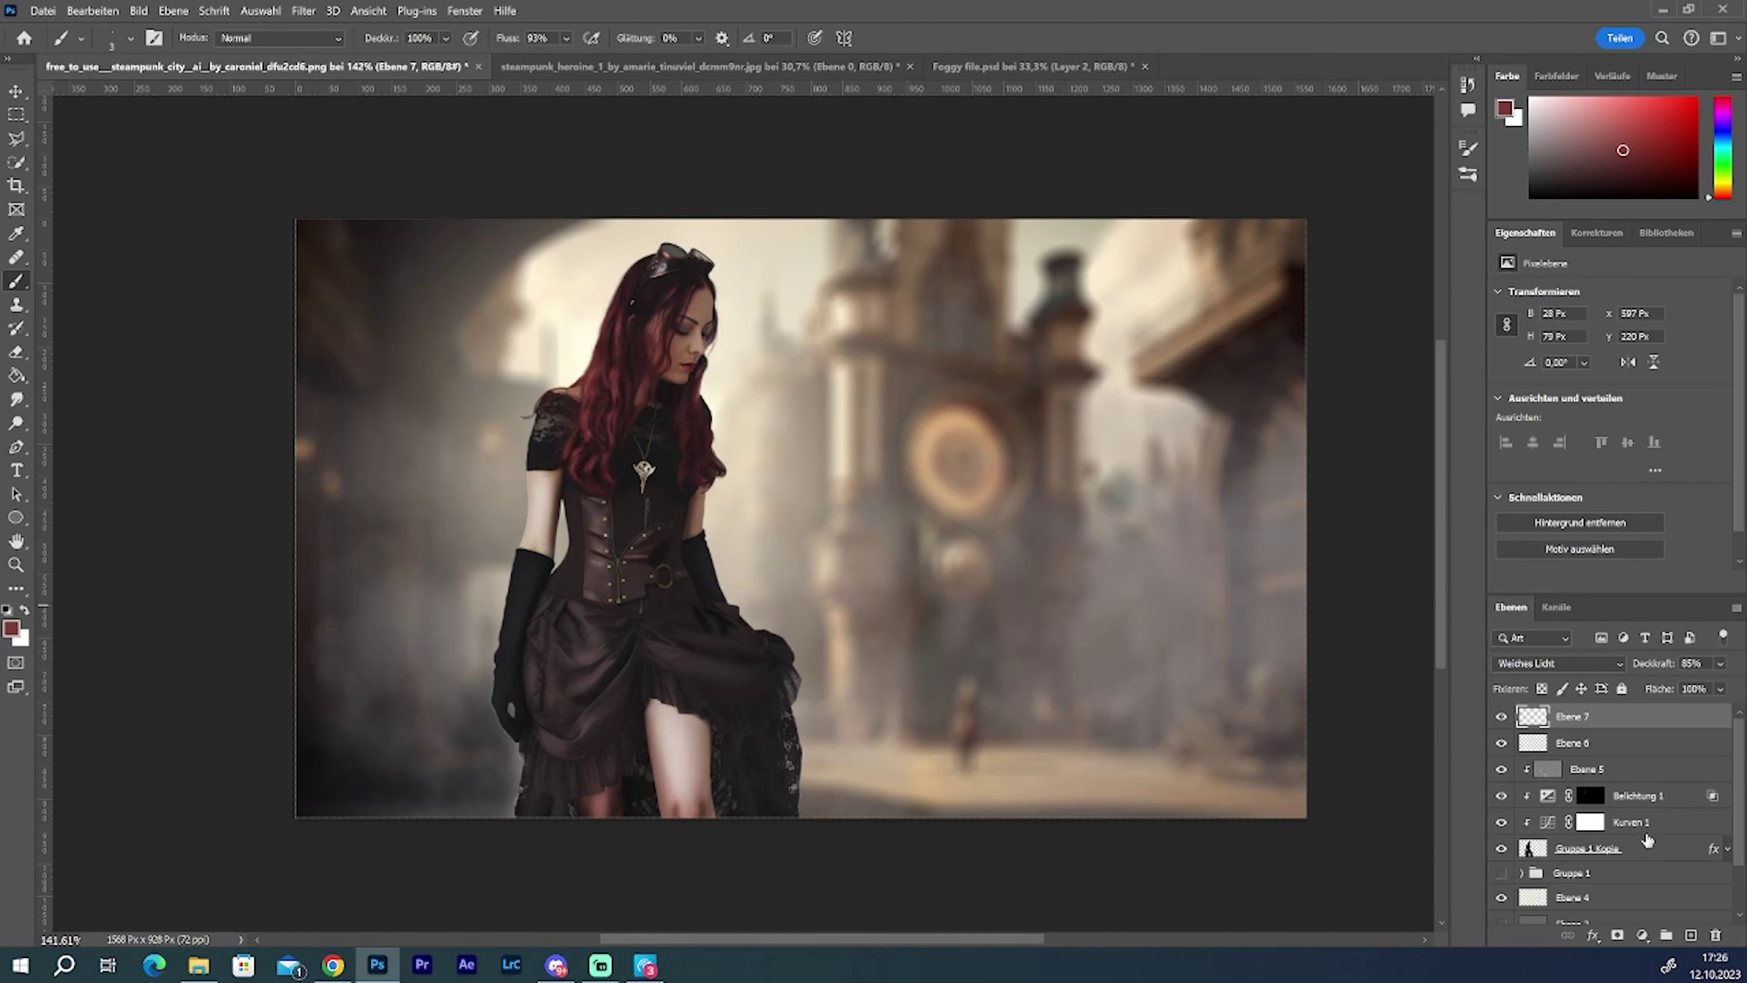
Step: Group the woman's retouch layers into a group named 'women'
{"action": "left_click", "coordinate": [1678, 848], "text": "shift"}
{"action": "key", "text": "ctrl+g"}
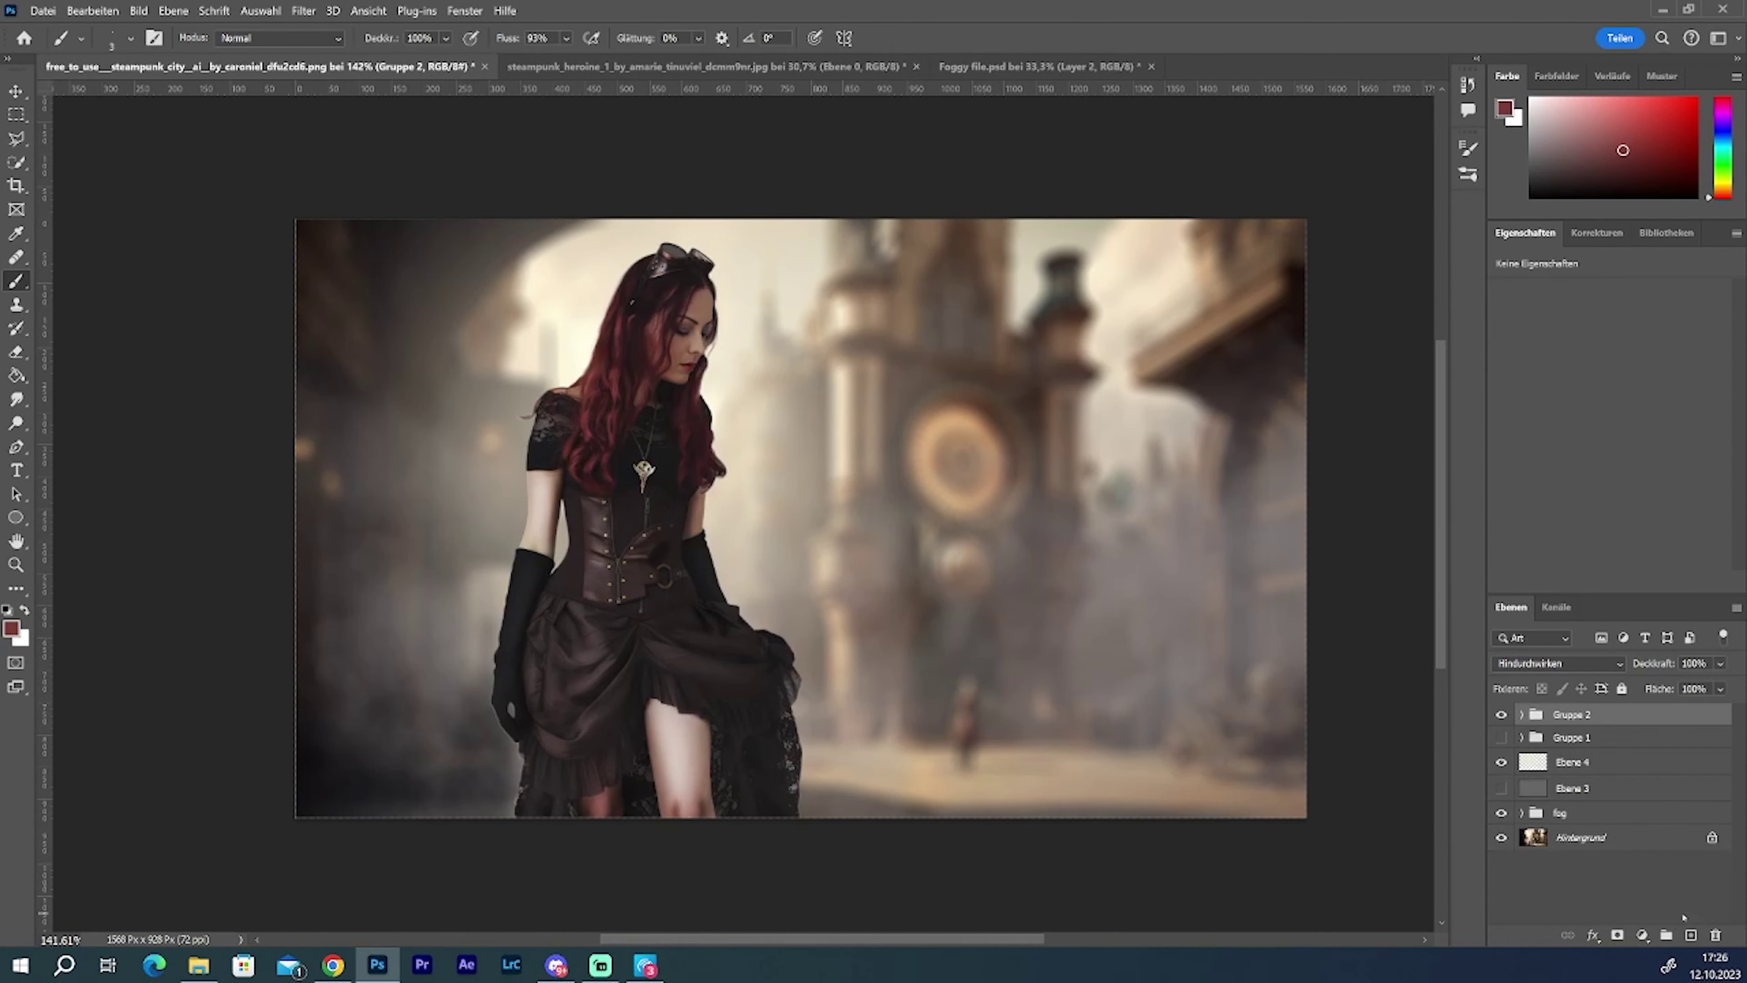
{"action": "double_click", "coordinate": [1575, 715]}
{"action": "type", "text": "women"}
{"action": "key", "text": "Return"}
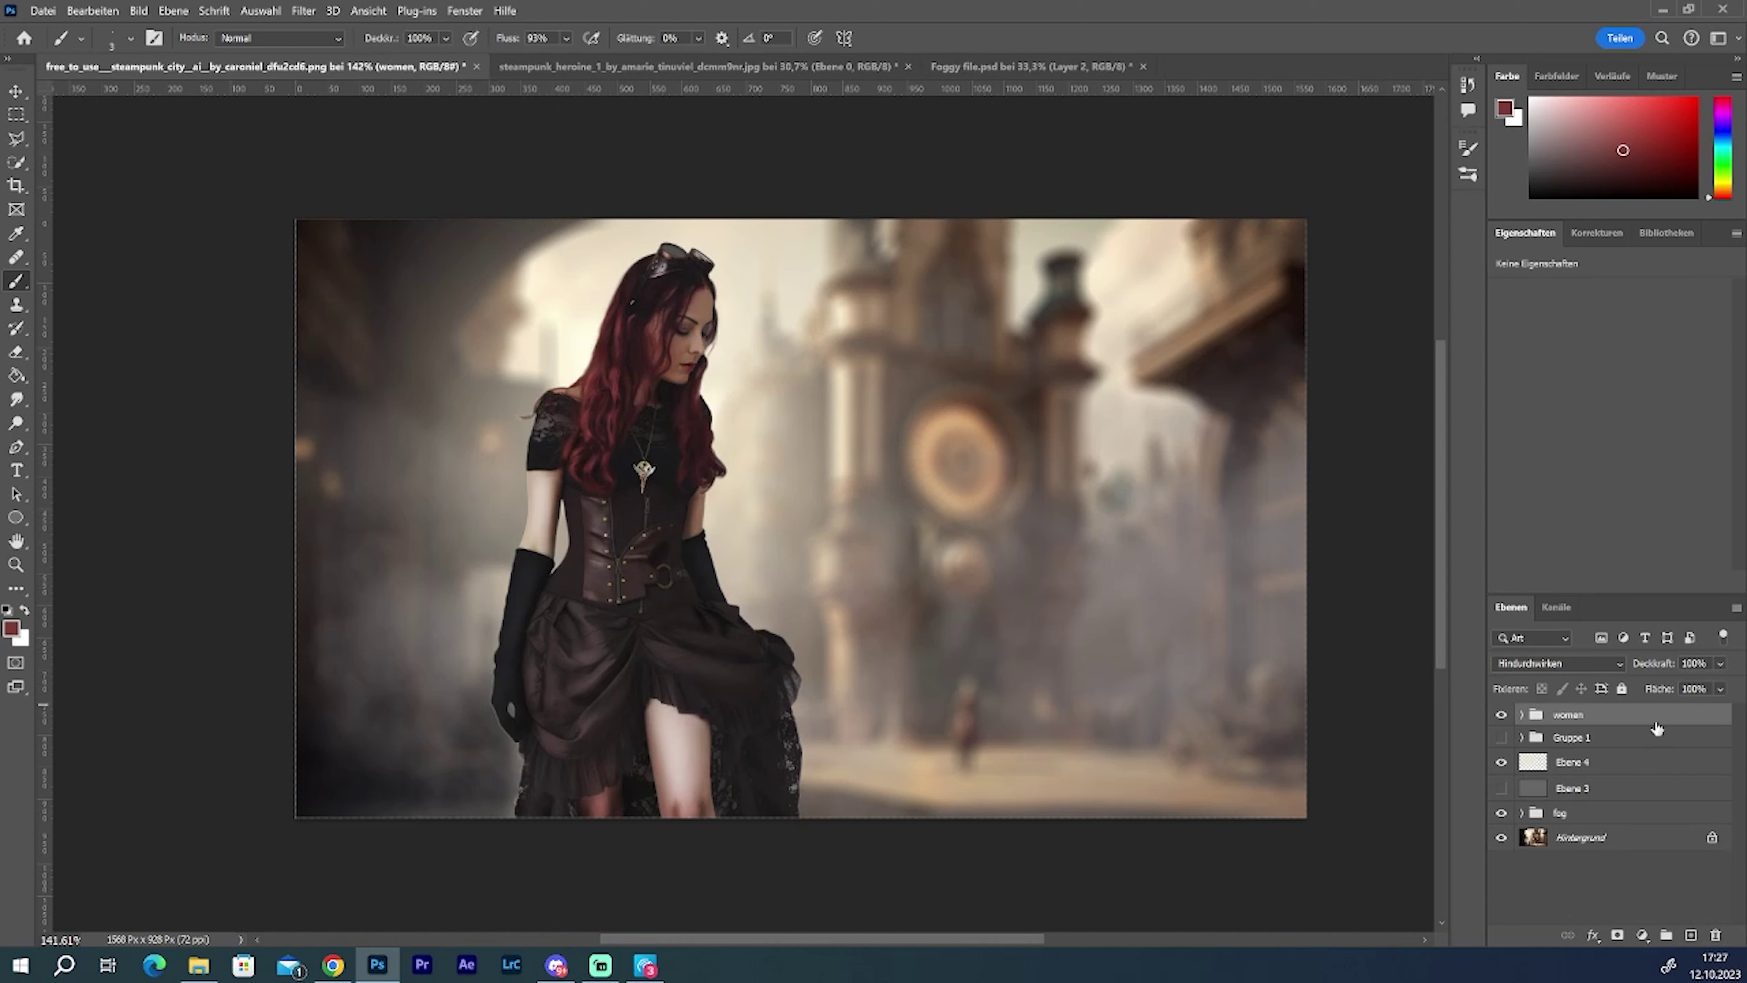
Step: Paint a soft cream glow over her hair with a 400 px brush on a new Aufhellen layer
{"action": "left_click", "coordinate": [1691, 934]}
{"action": "left_click", "coordinate": [11, 627]}
{"action": "left_click", "coordinate": [1231, 637]}
{"action": "key", "text": "Return"}
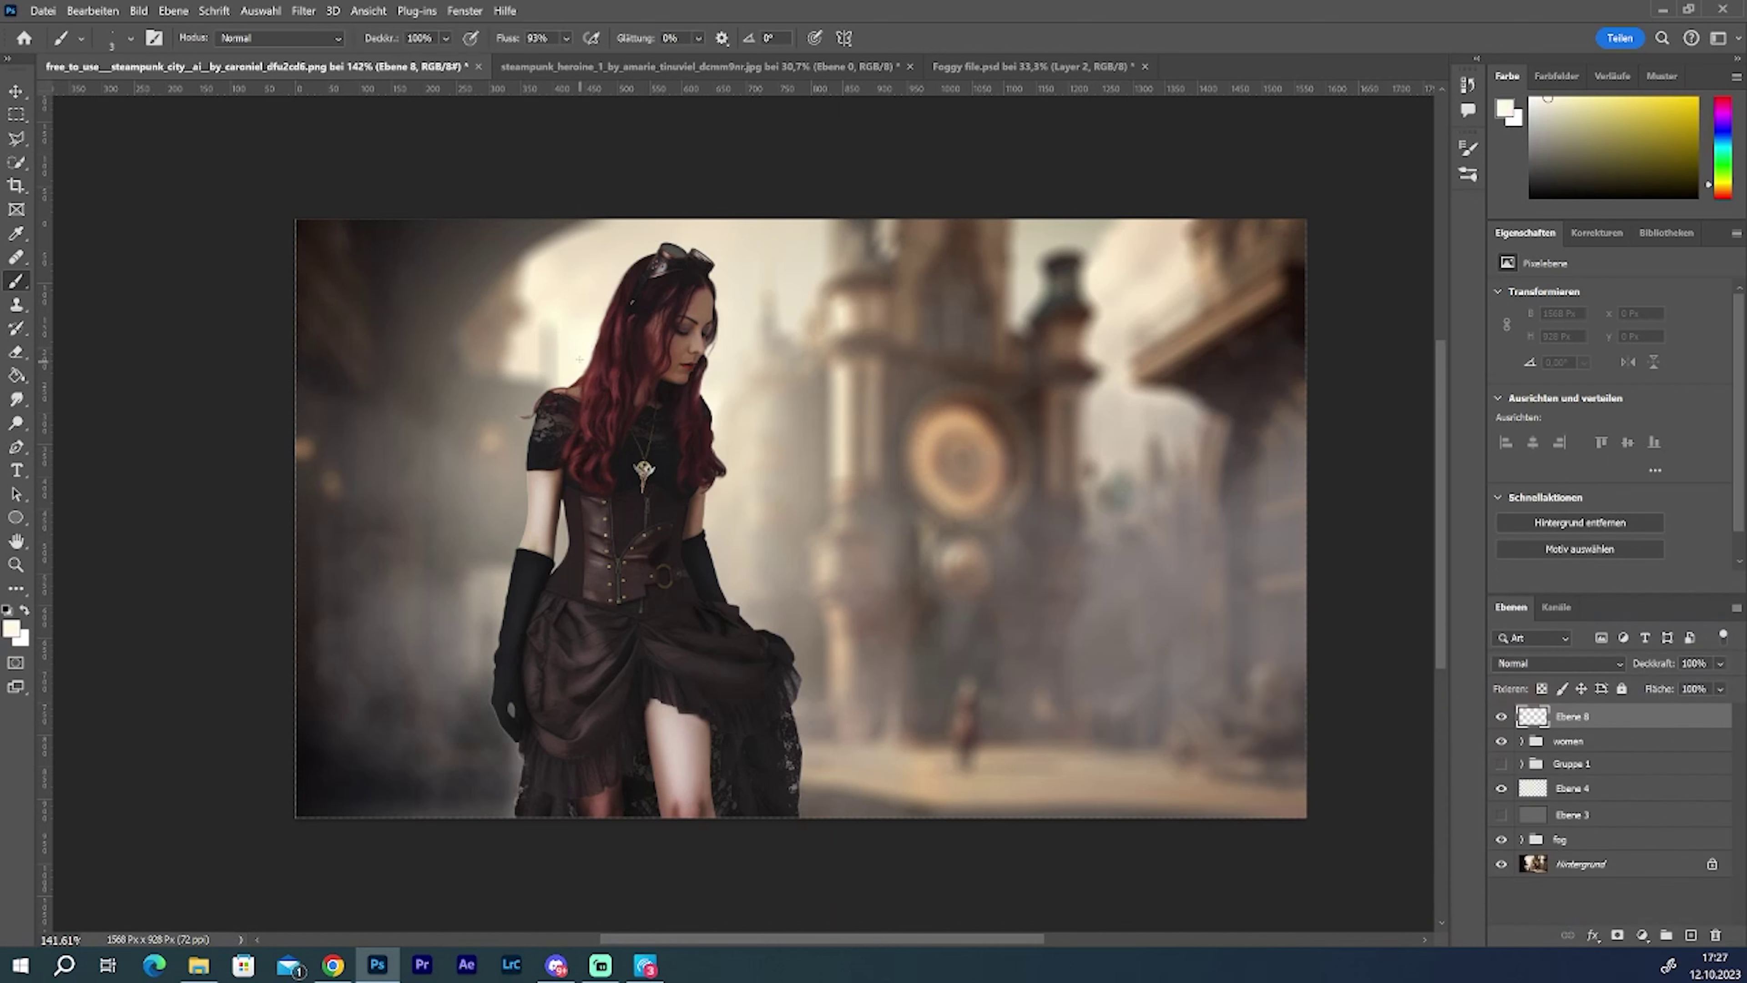
{"action": "left_click_drag", "start_coordinate": [624, 429], "coordinate": [584, 348]}
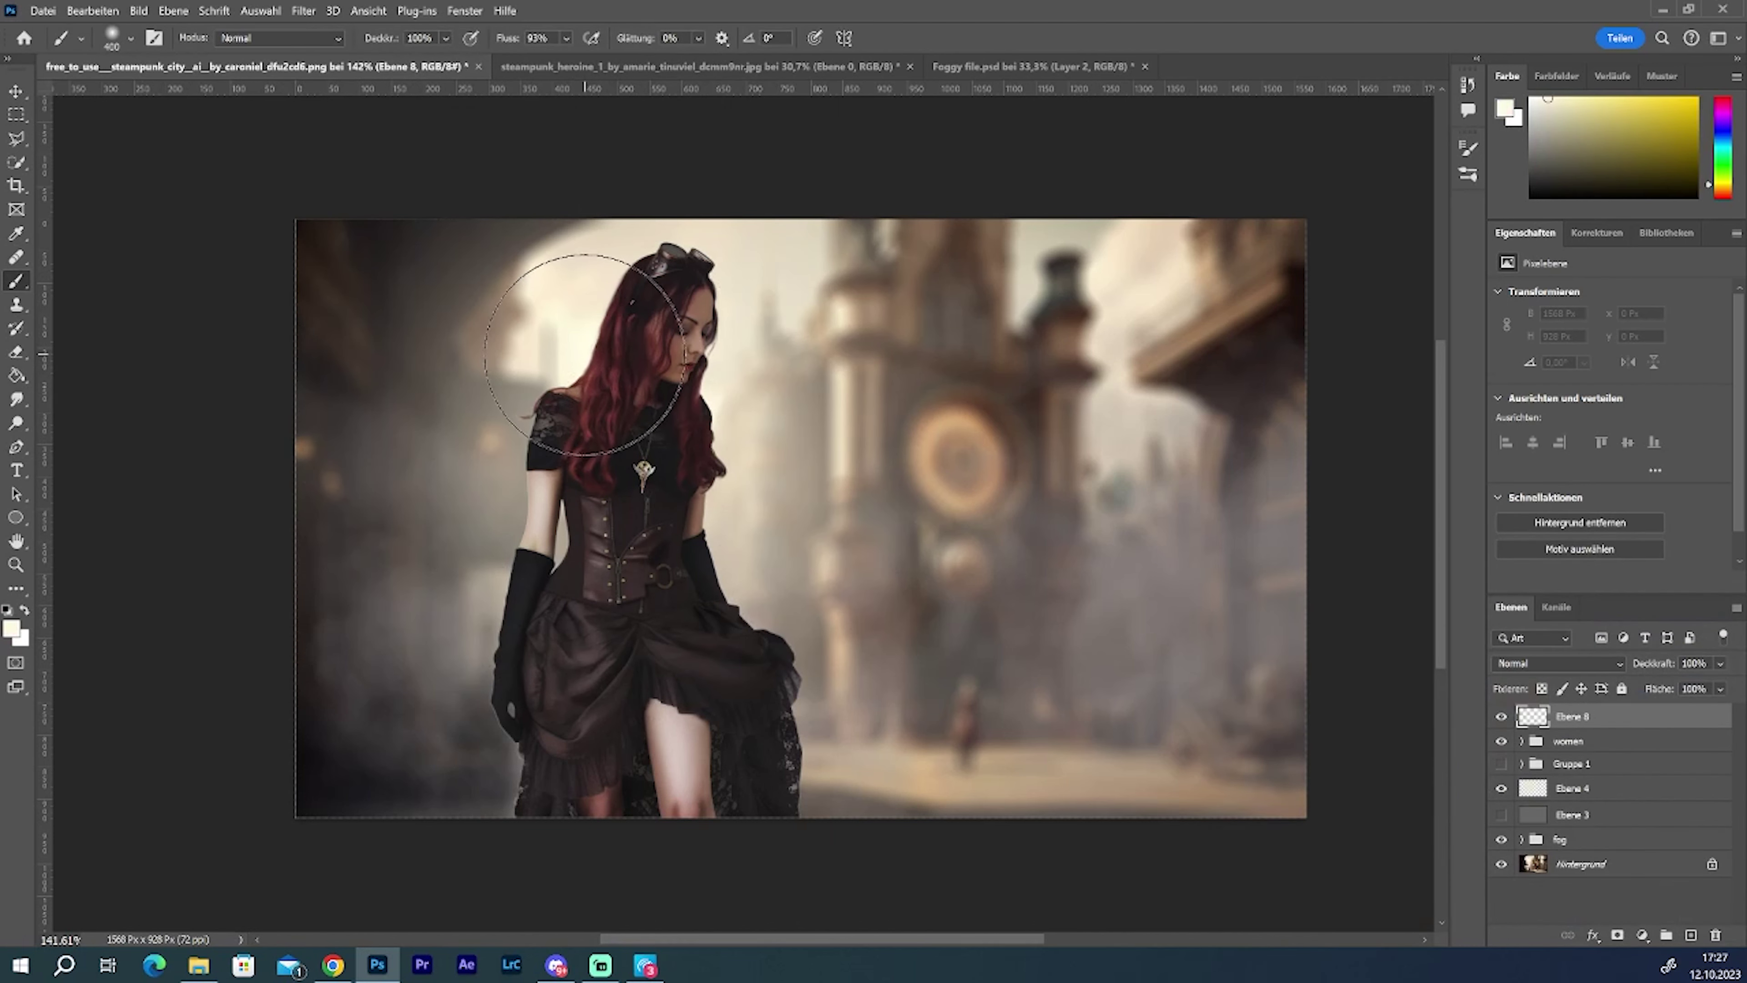
{"action": "left_click", "coordinate": [584, 348]}
{"action": "left_click_drag", "start_coordinate": [1650, 666], "coordinate": [1650, 671]}
{"action": "left_click", "coordinate": [1610, 666]}
{"action": "left_click", "coordinate": [1514, 585]}
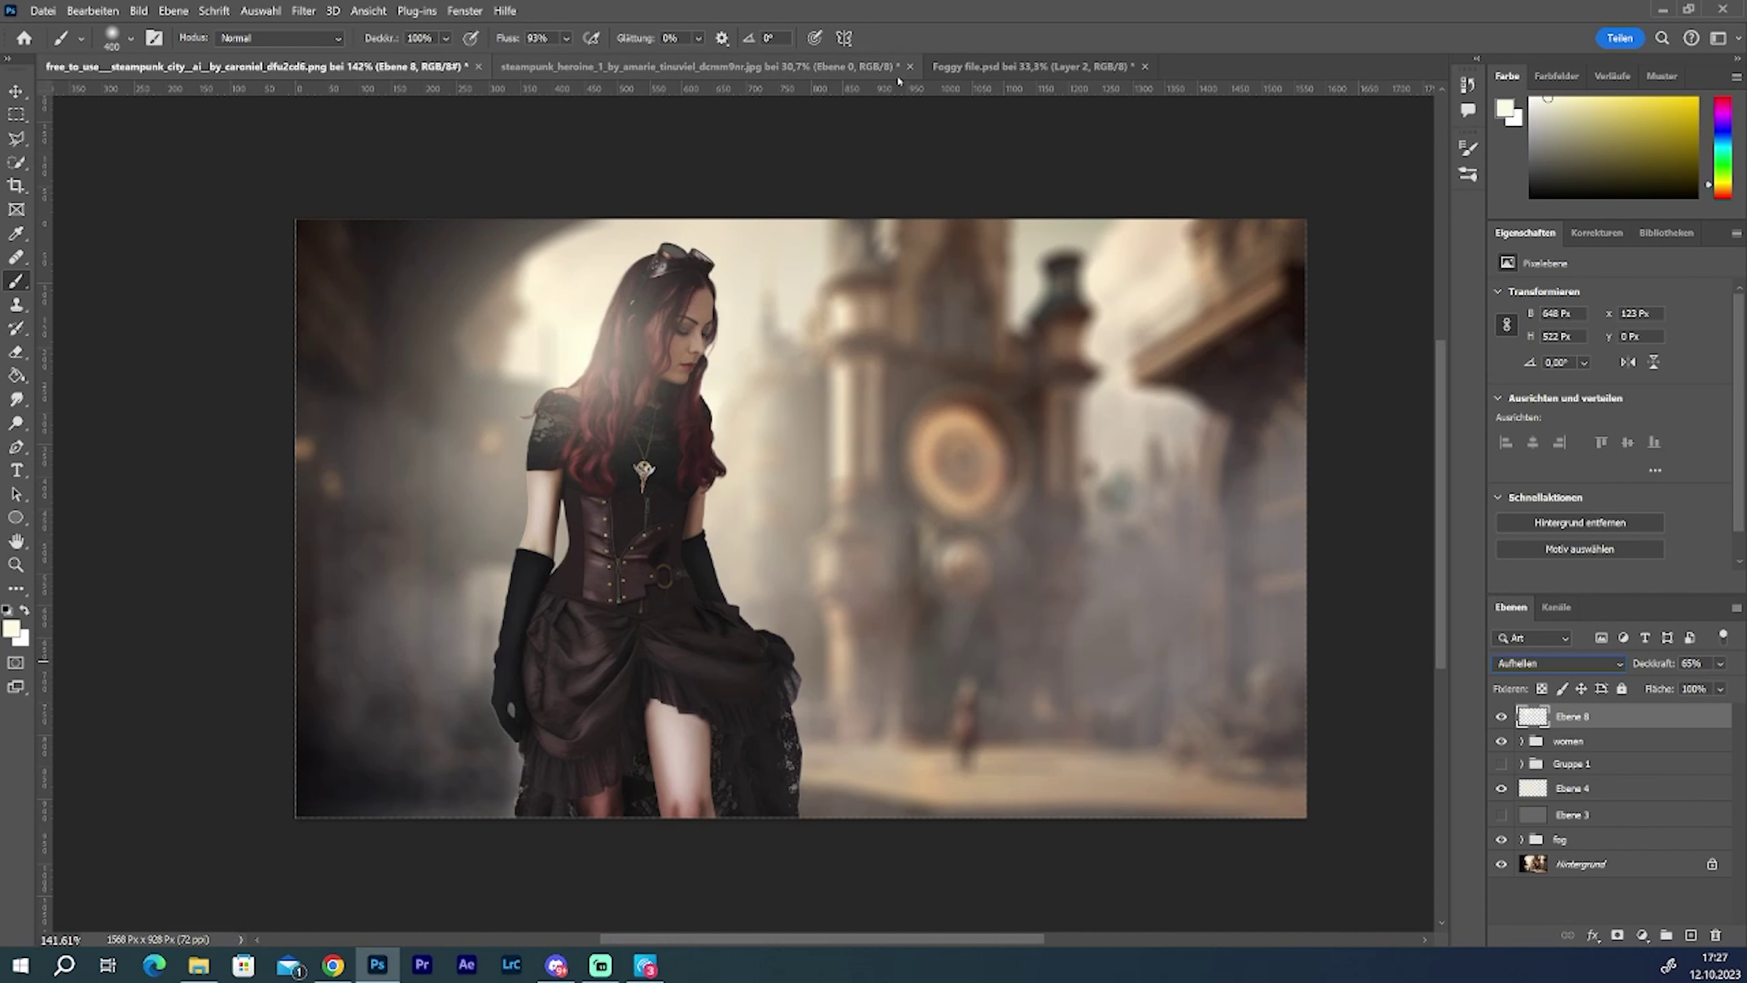
Step: Bring the Layer 2 copy fog from the Foggy file into the steampunk image
{"action": "left_click_drag", "start_coordinate": [698, 66], "coordinate": [1015, 361]}
{"action": "left_click", "coordinate": [599, 66]}
{"action": "left_click", "coordinate": [1501, 834]}
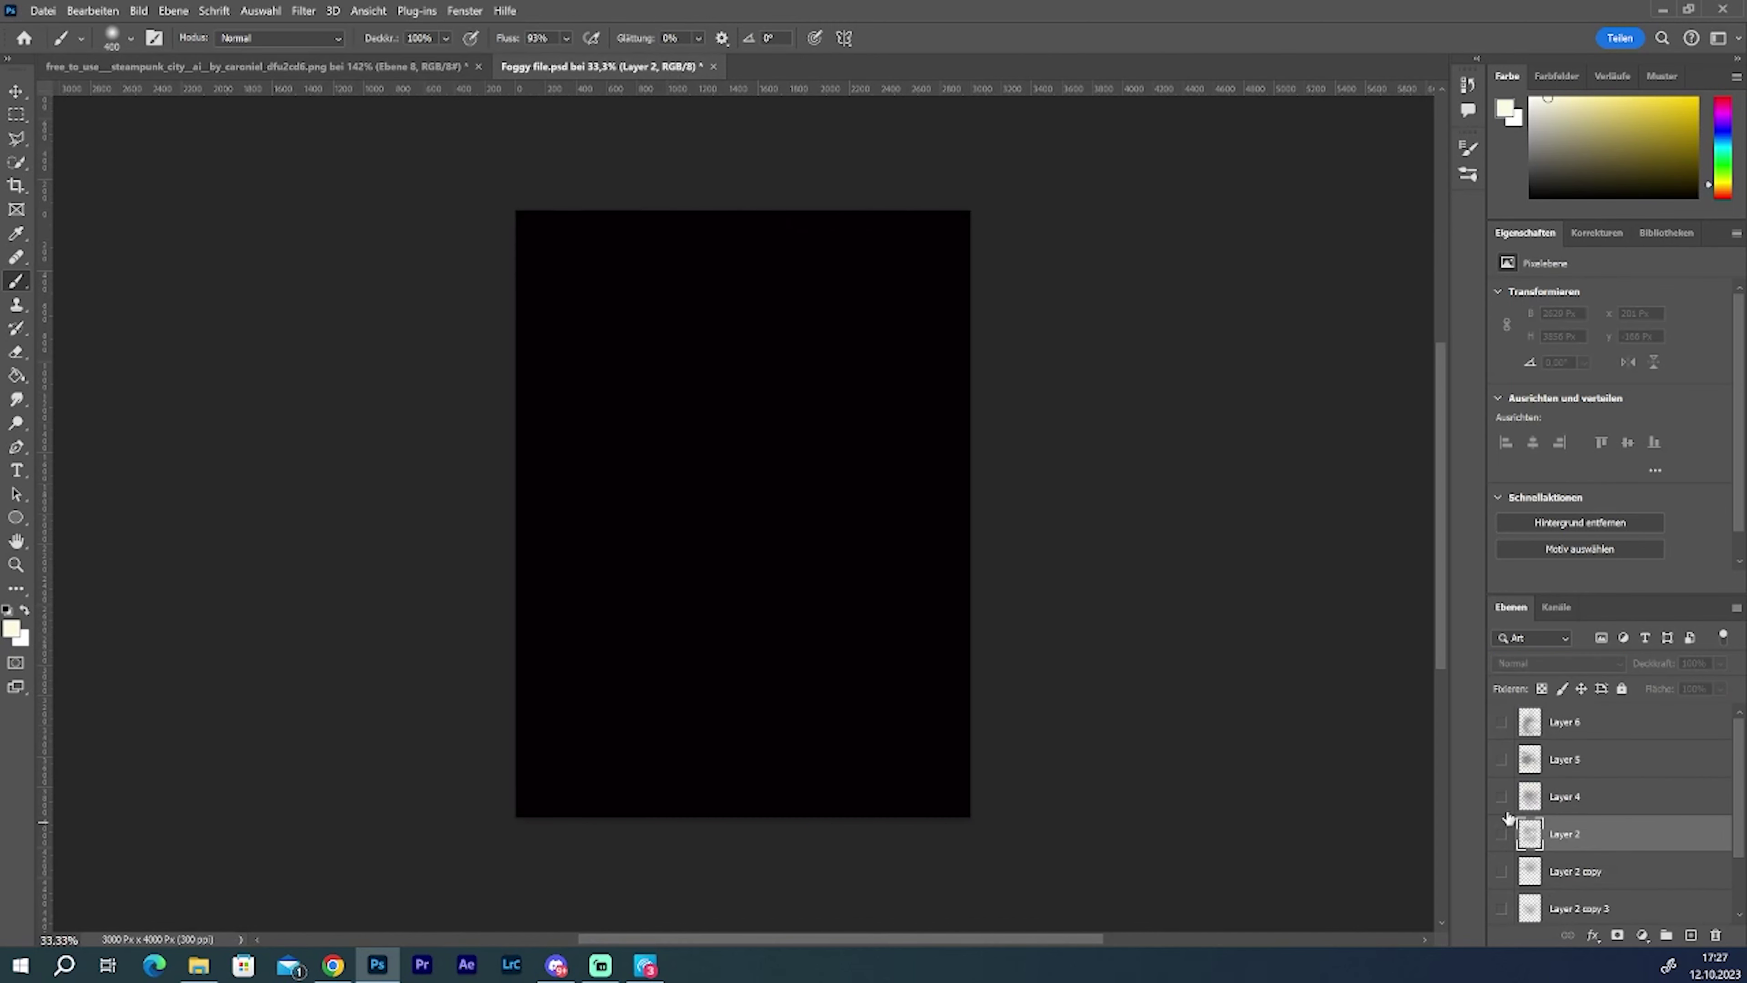
{"action": "left_click", "coordinate": [1502, 759]}
{"action": "left_click", "coordinate": [1503, 723]}
{"action": "left_click", "coordinate": [1503, 871]}
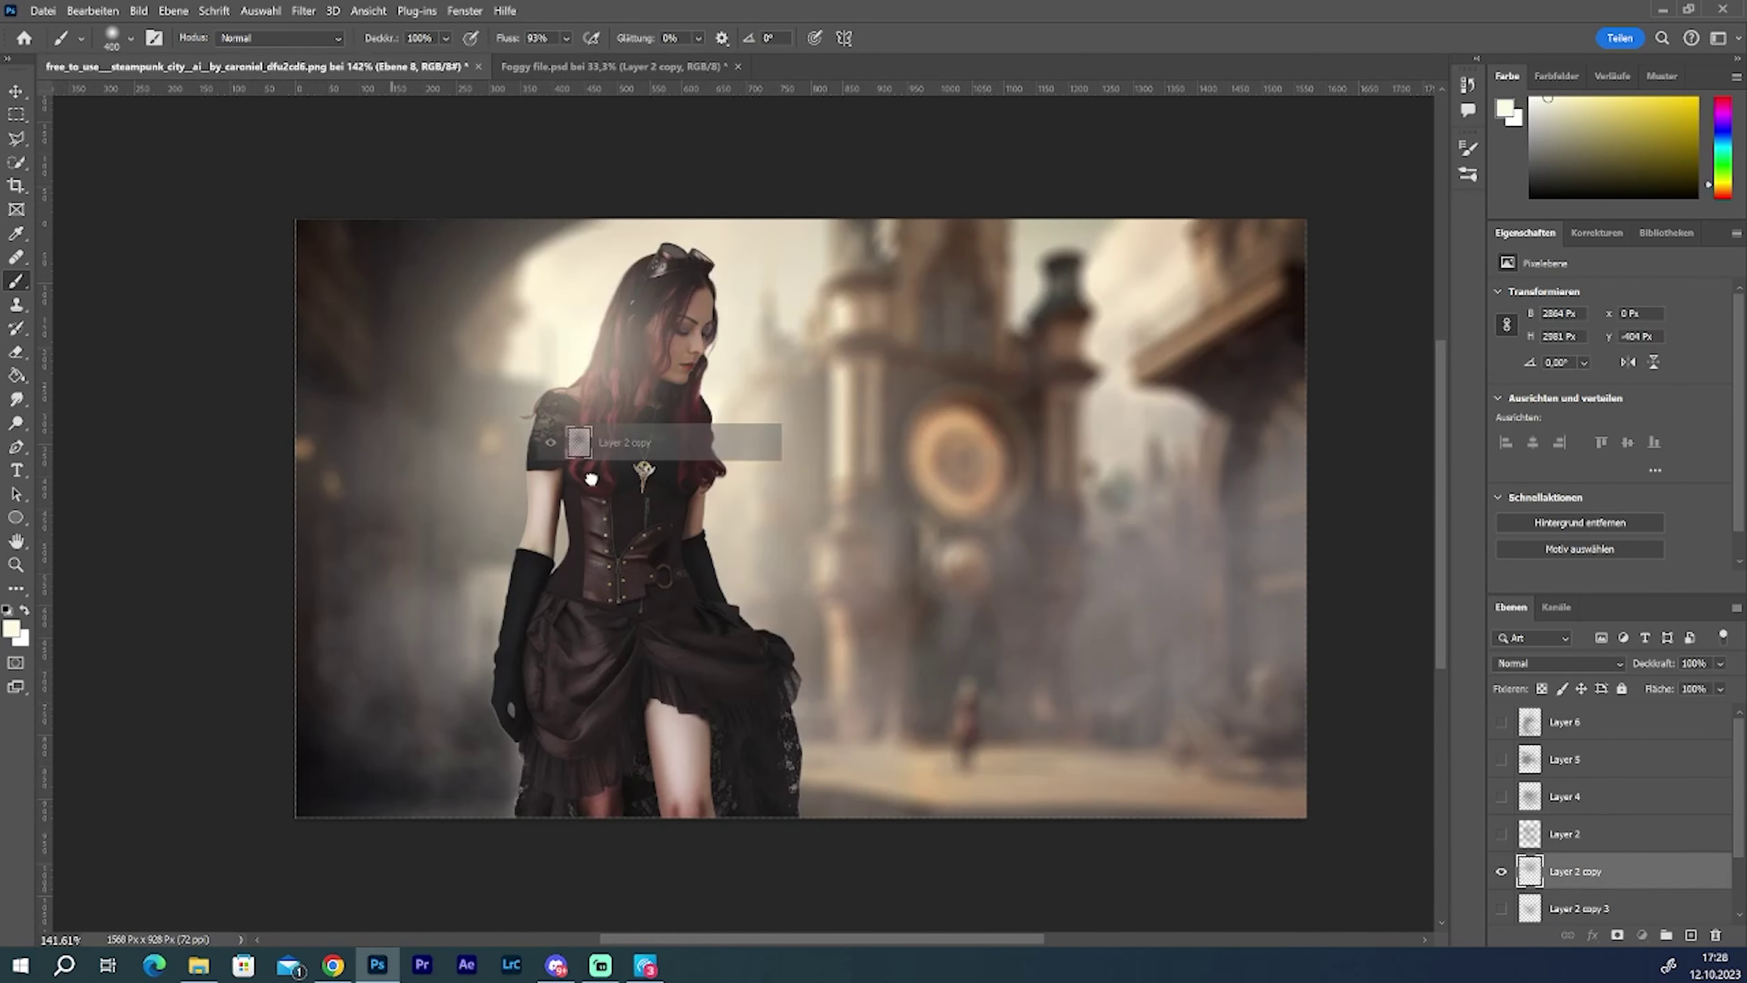
{"action": "left_click_drag", "start_coordinate": [1530, 871], "coordinate": [722, 378]}
Step: Scale the fog down to about 31% and move it down and right
{"action": "left_click", "coordinate": [92, 11]}
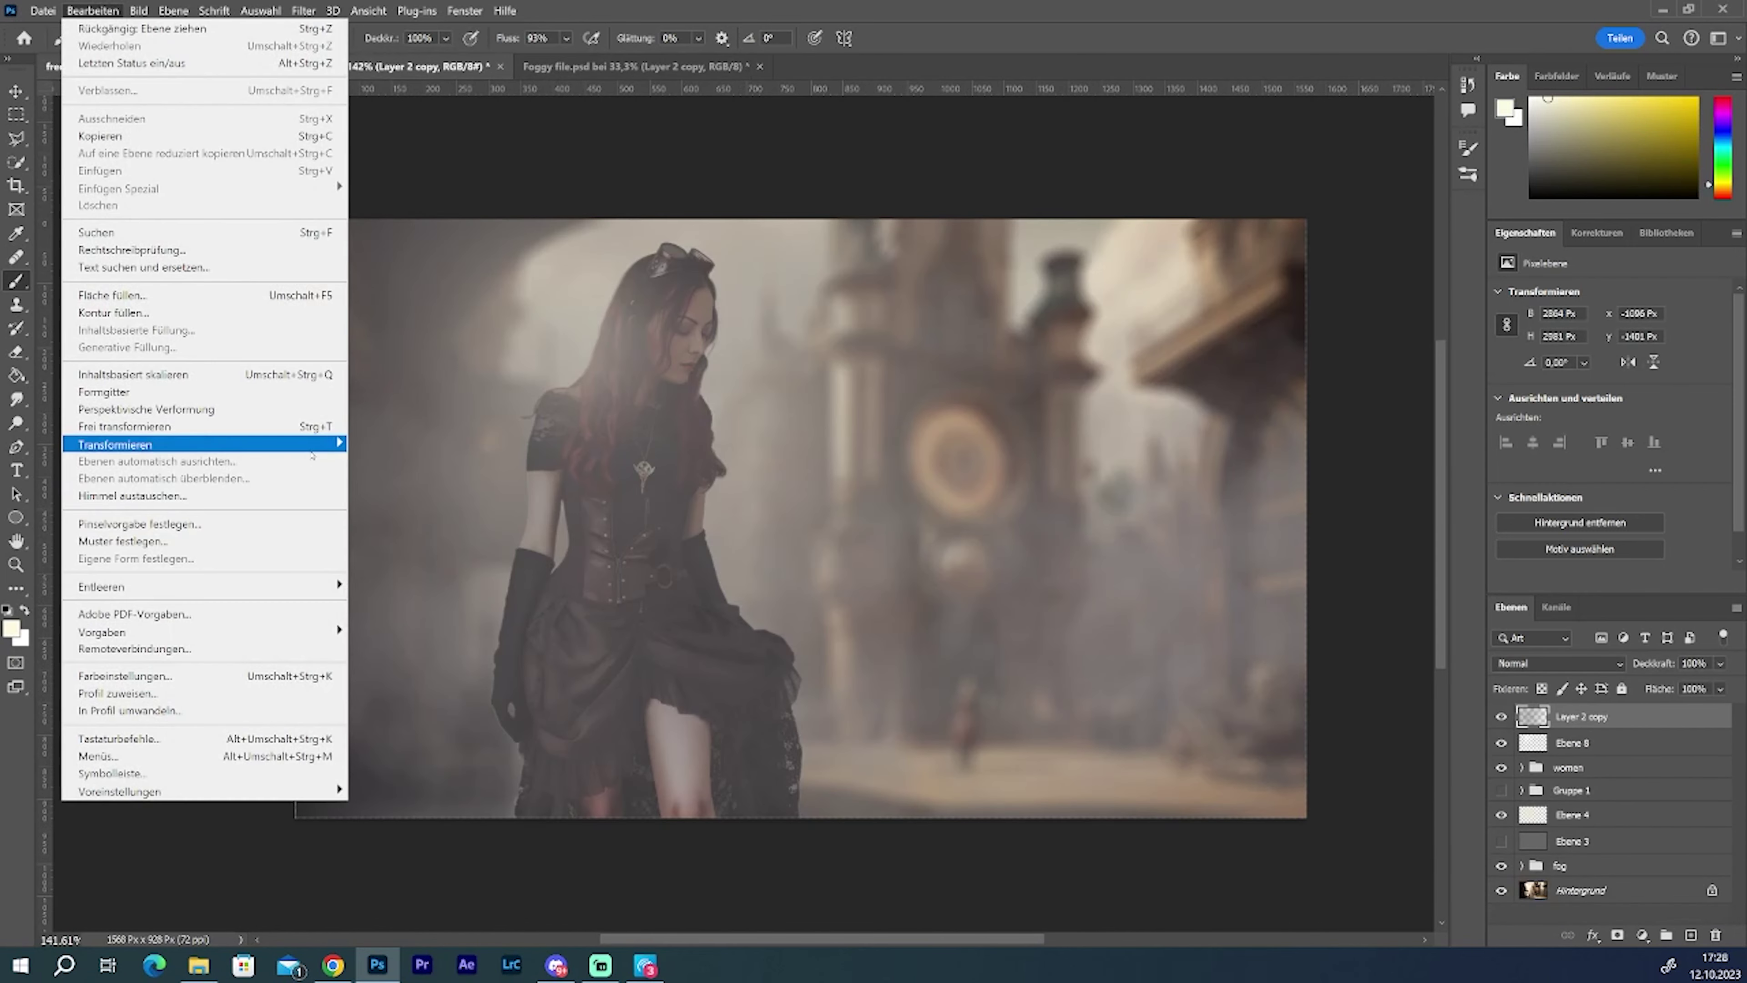
{"action": "left_click", "coordinate": [399, 472]}
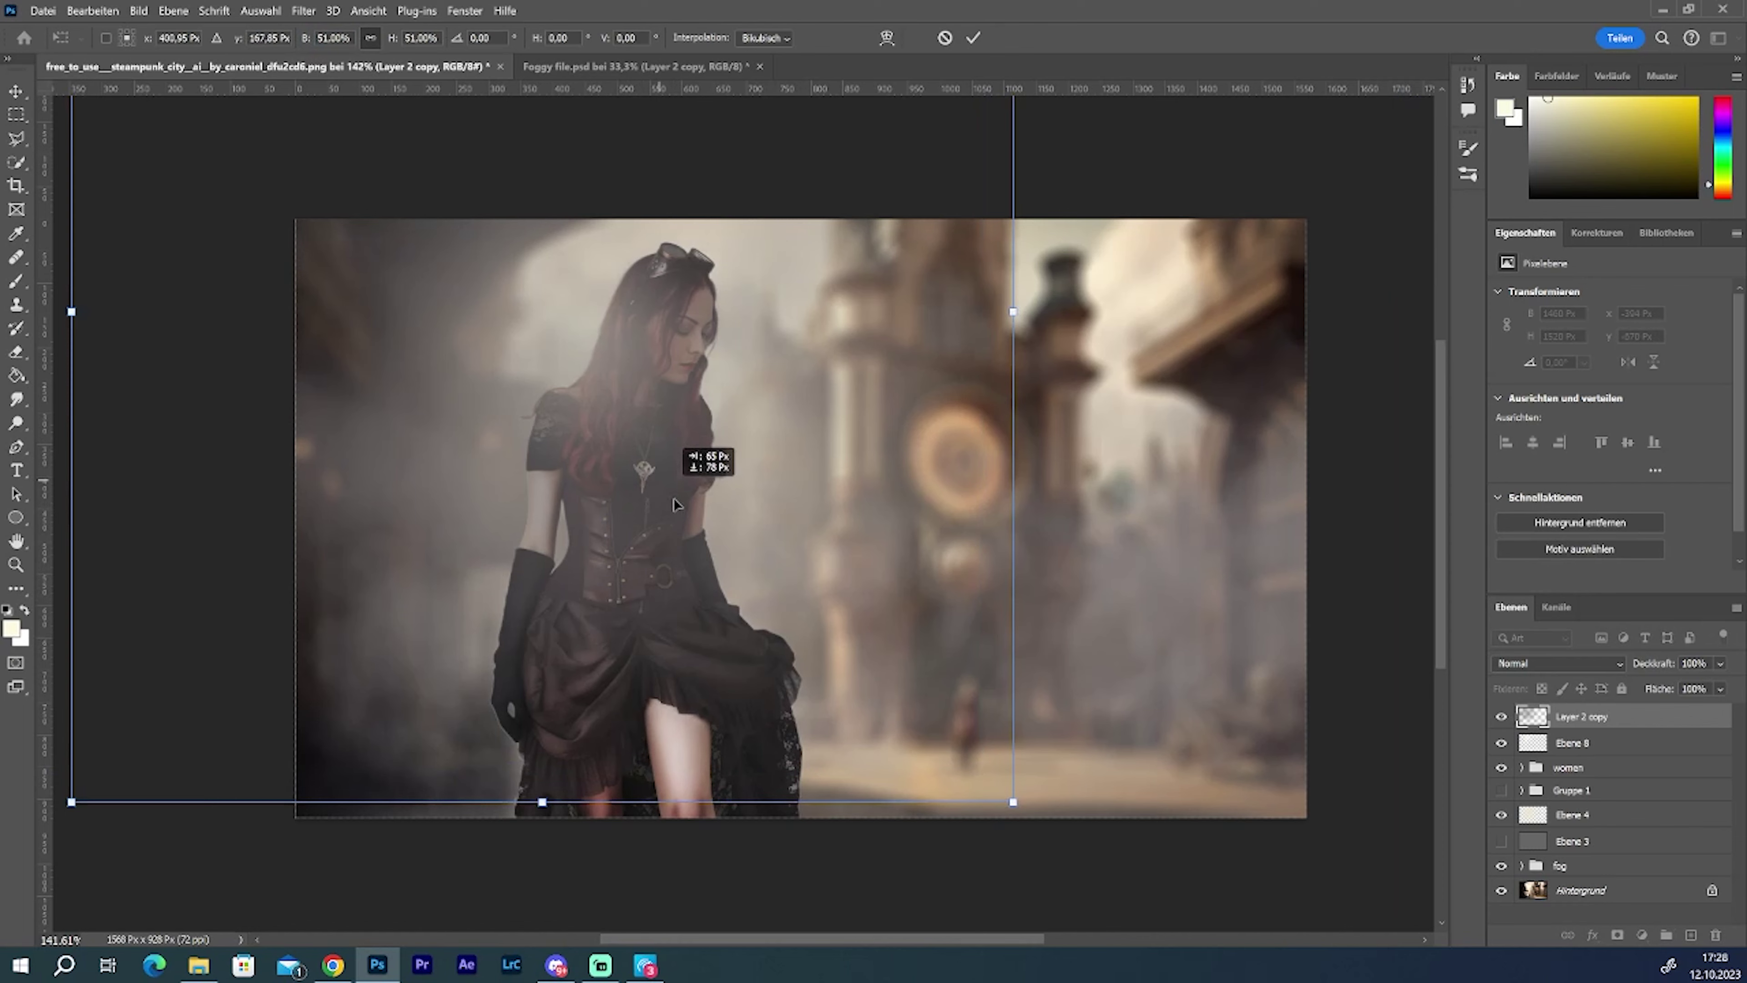
{"action": "left_click_drag", "start_coordinate": [674, 504], "coordinate": [797, 778]}
{"action": "left_click_drag", "start_coordinate": [1135, 96], "coordinate": [761, 484]}
{"action": "mouse_move", "coordinate": [546, 735]}
{"action": "left_mouse_down"}
{"action": "mouse_move", "coordinate": [612, 746]}
{"action": "mouse_move", "coordinate": [565, 722]}
{"action": "left_mouse_up"}
{"action": "key", "text": "Return"}
Step: Brighten the fog to +47 lightness with Farbton/Sättigung, then duplicate it and shift the copy right
{"action": "left_click", "coordinate": [172, 10]}
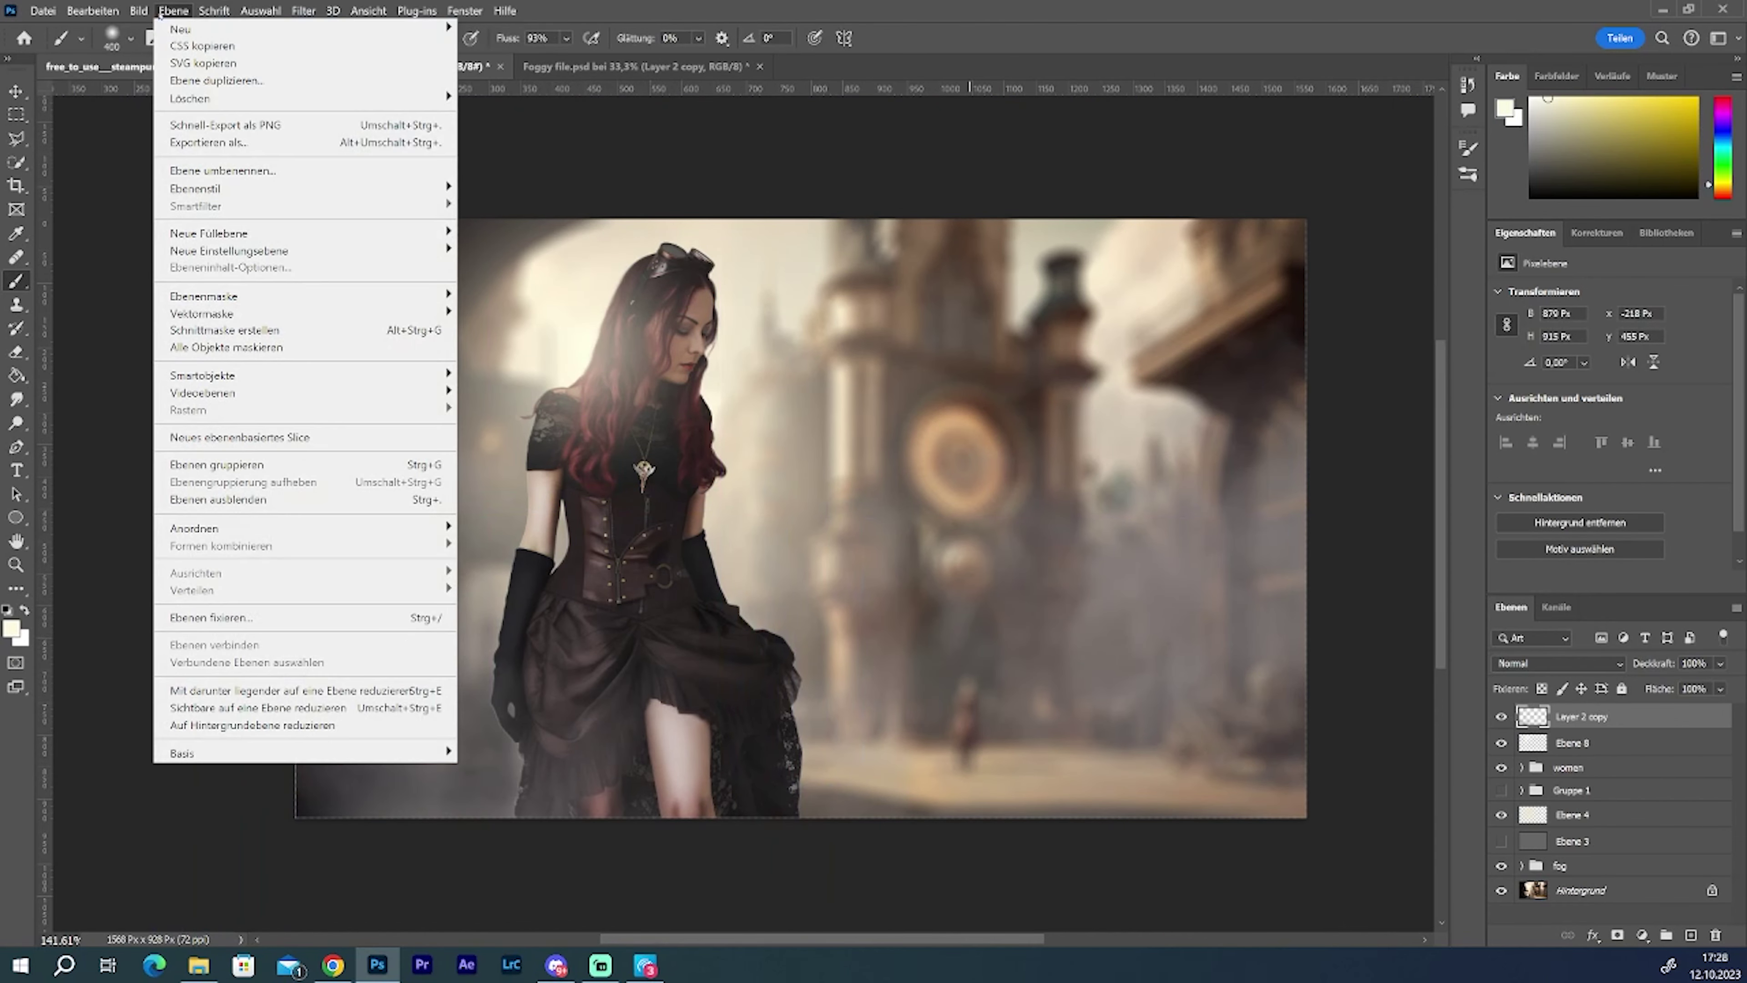
{"action": "left_click", "coordinate": [426, 157]}
{"action": "left_click_drag", "start_coordinate": [1463, 550], "coordinate": [1520, 552]}
{"action": "key", "text": "Return"}
{"action": "key", "text": "ctrl+j"}
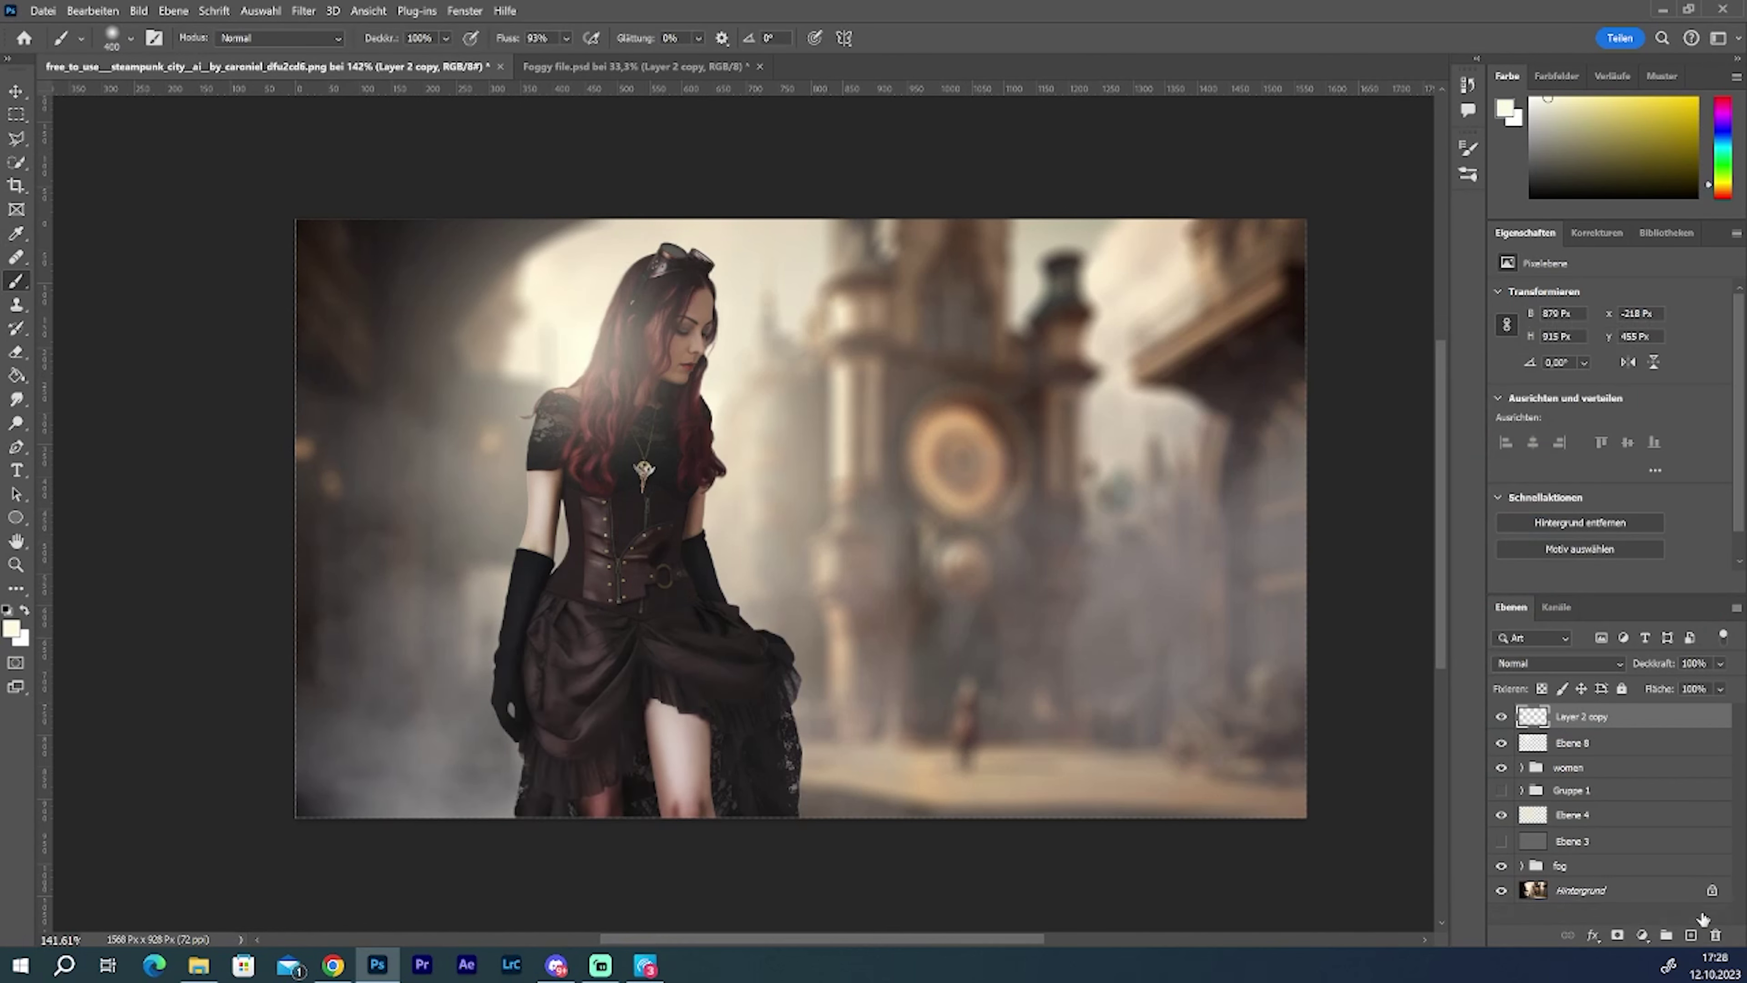
{"action": "left_click", "coordinate": [92, 10]}
{"action": "left_click", "coordinate": [376, 444]}
{"action": "key", "text": "v"}
{"action": "mouse_move", "coordinate": [413, 792]}
{"action": "left_mouse_down"}
{"action": "mouse_move", "coordinate": [830, 699]}
{"action": "mouse_move", "coordinate": [822, 739]}
{"action": "left_mouse_up"}
Step: Mask fog off the copy's right side and the original's bottom-left corner, then group both layers
{"action": "left_click", "coordinate": [1616, 934]}
{"action": "key", "text": "d"}
{"action": "key", "text": "b"}
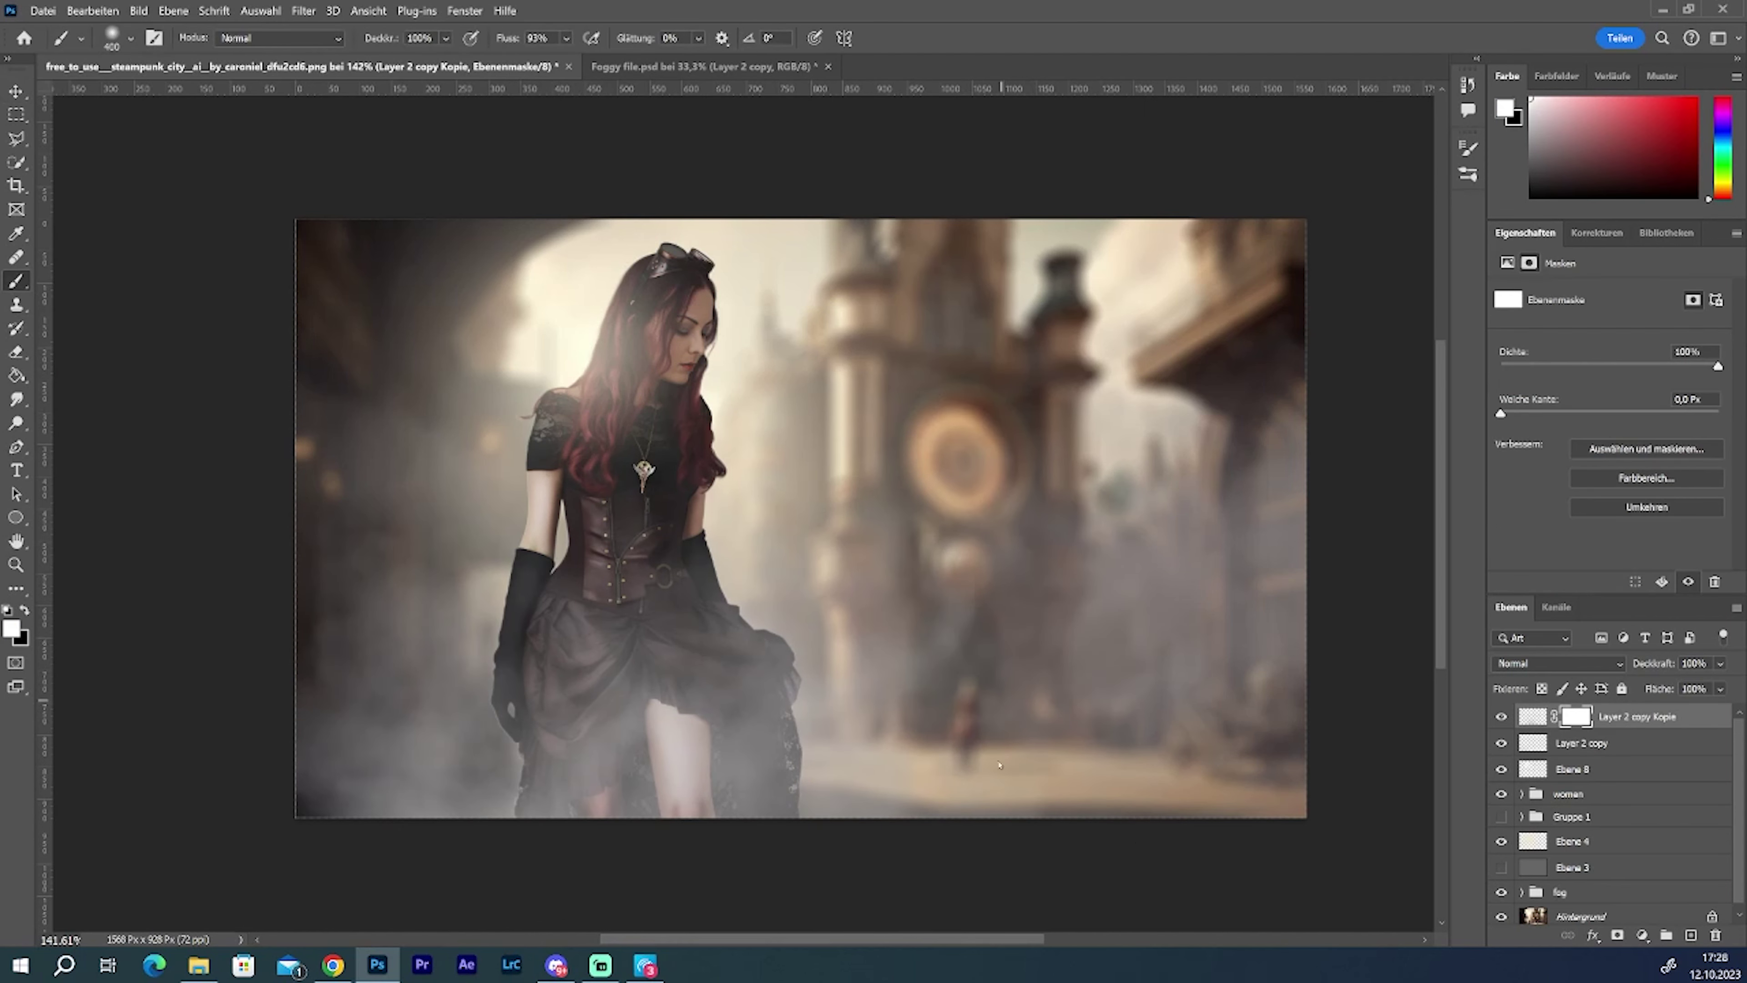
{"action": "key", "text": "x"}
{"action": "left_click_drag", "start_coordinate": [1069, 725], "coordinate": [1041, 780]}
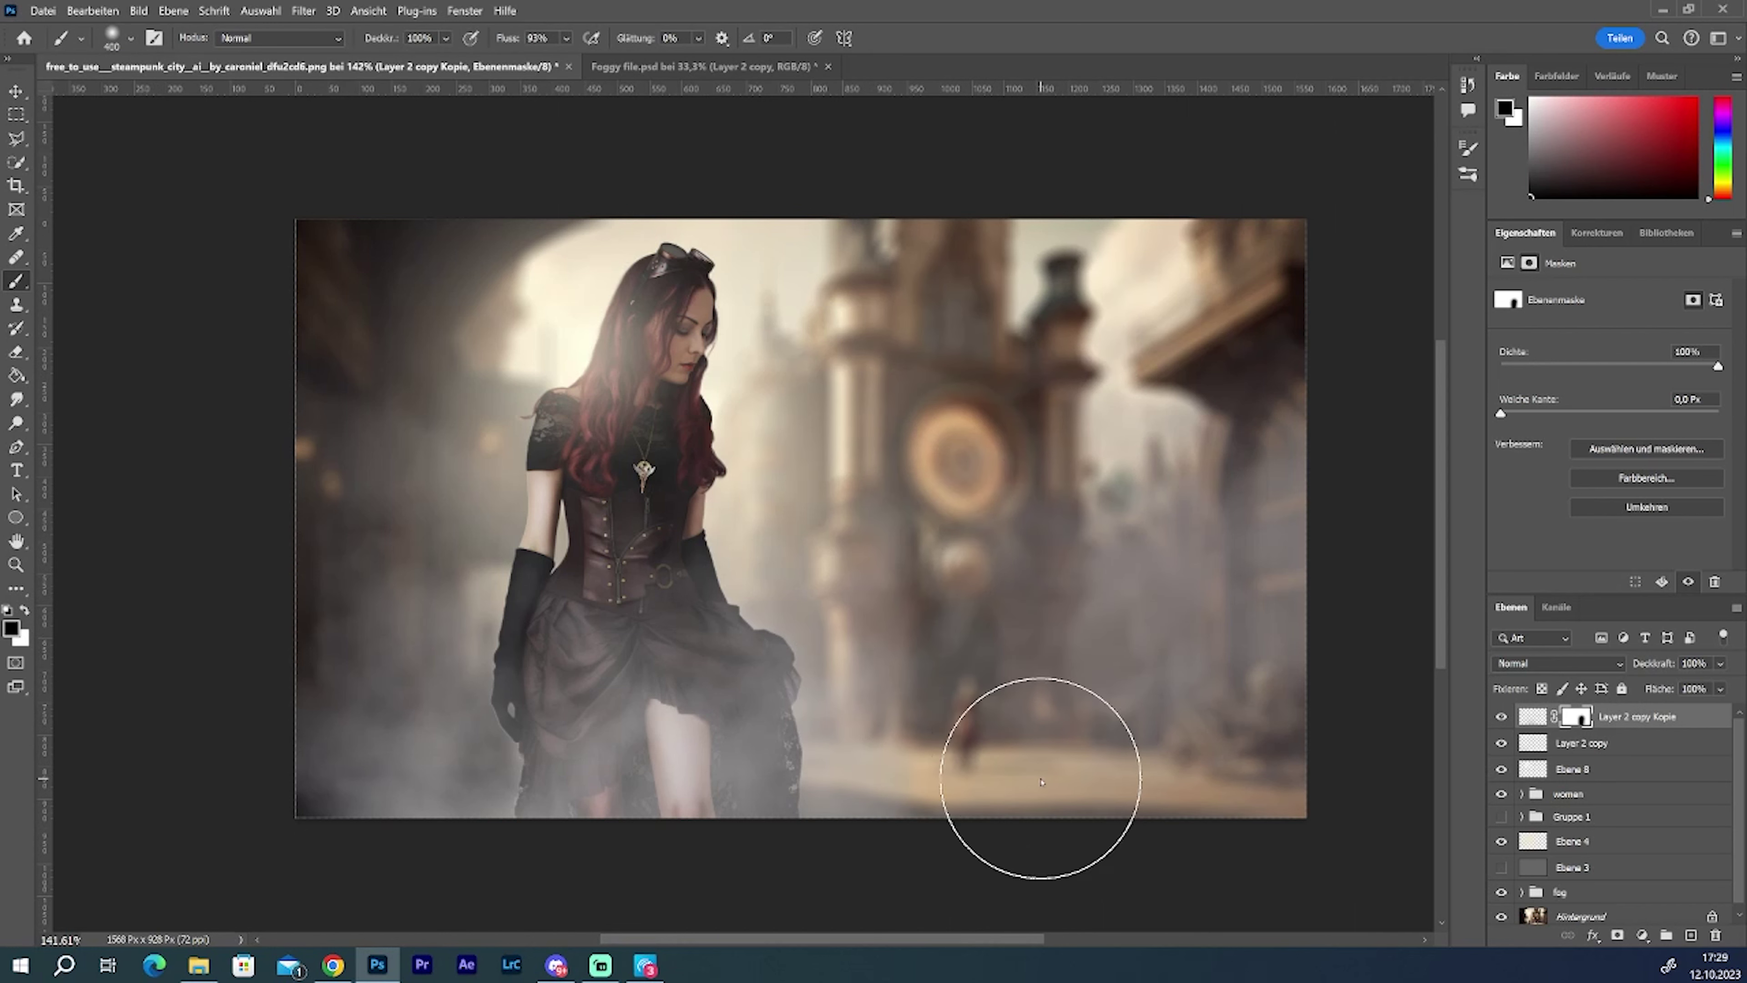
{"action": "left_click", "coordinate": [1624, 744]}
{"action": "left_click", "coordinate": [1617, 934]}
{"action": "left_click_drag", "start_coordinate": [252, 578], "coordinate": [286, 852]}
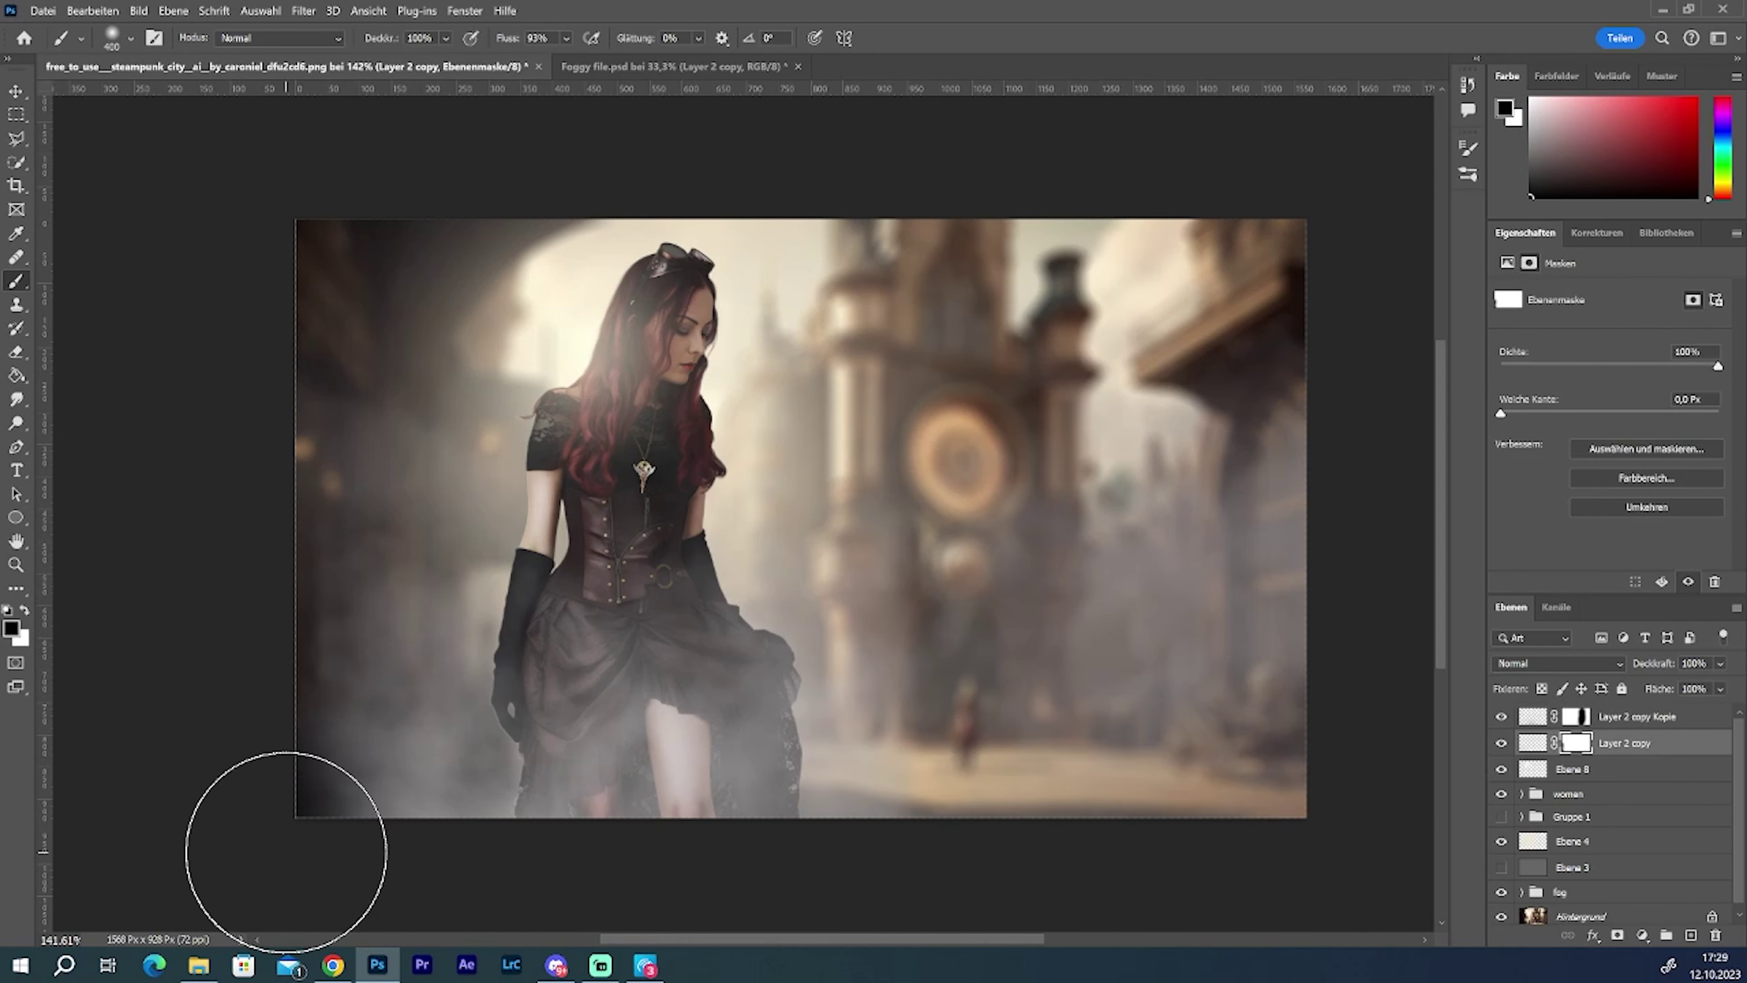
{"action": "mouse_move", "coordinate": [1569, 793]}
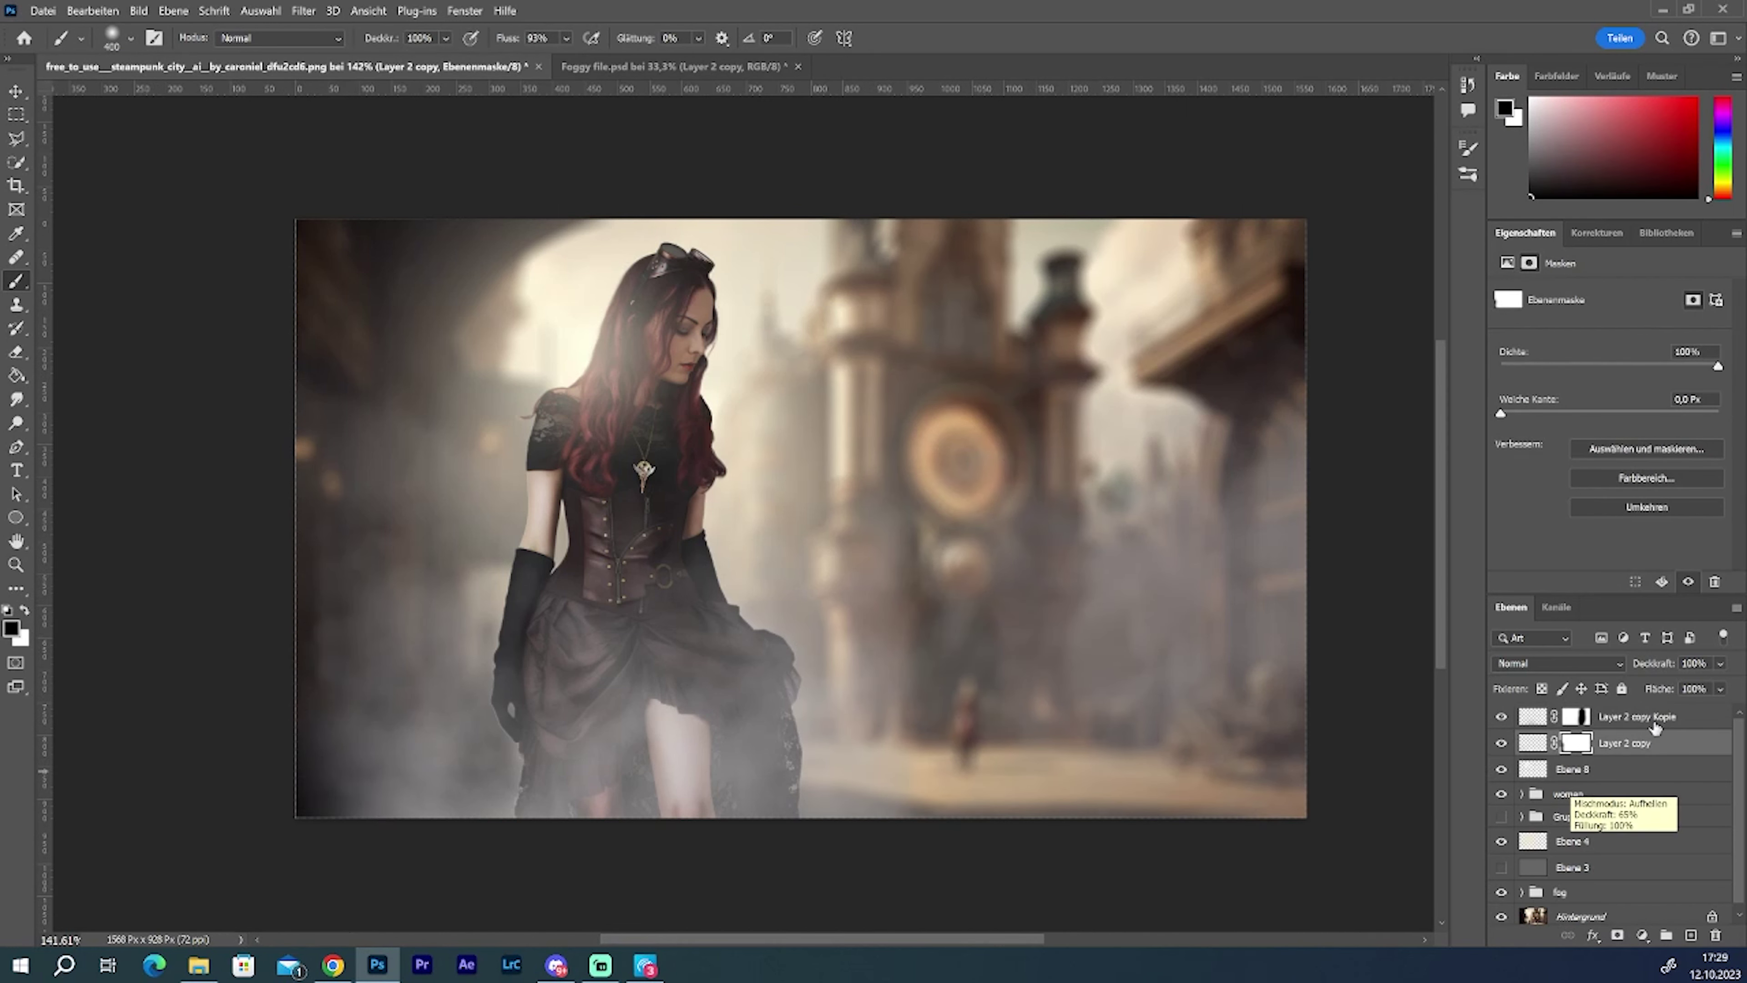
{"action": "key", "text": "ctrl+z"}
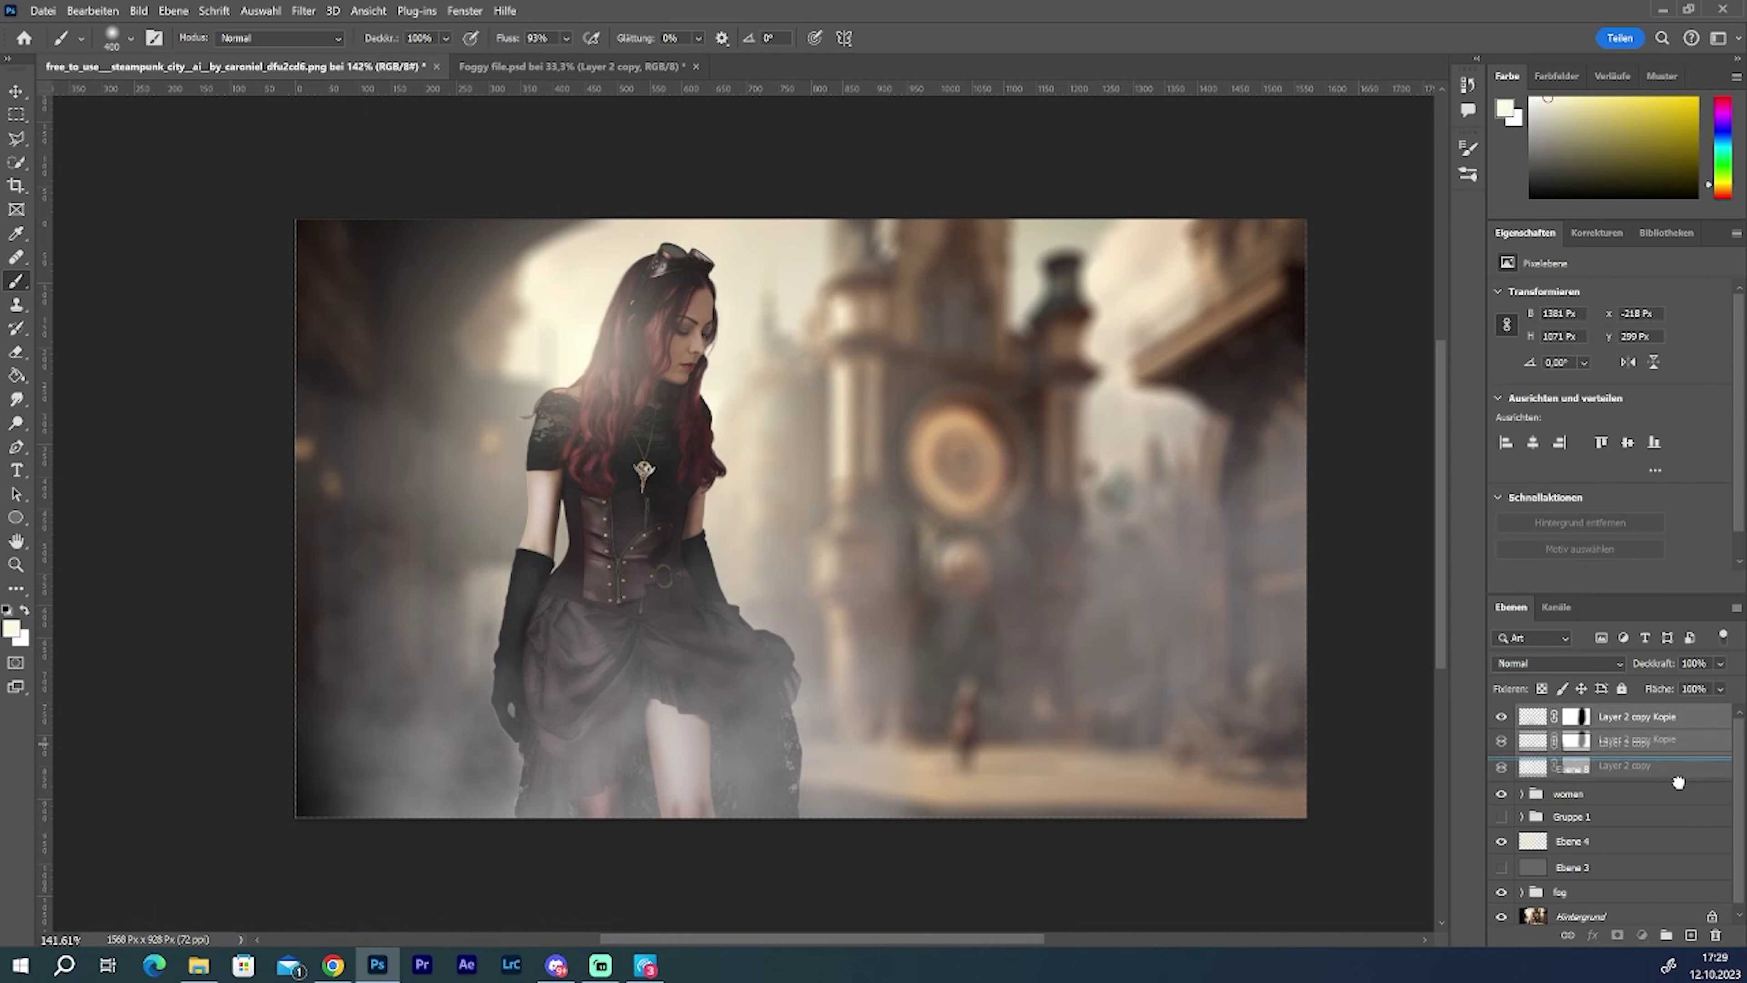
{"action": "key", "text": "ctrl+z"}
{"action": "key", "text": "ctrl+z"}
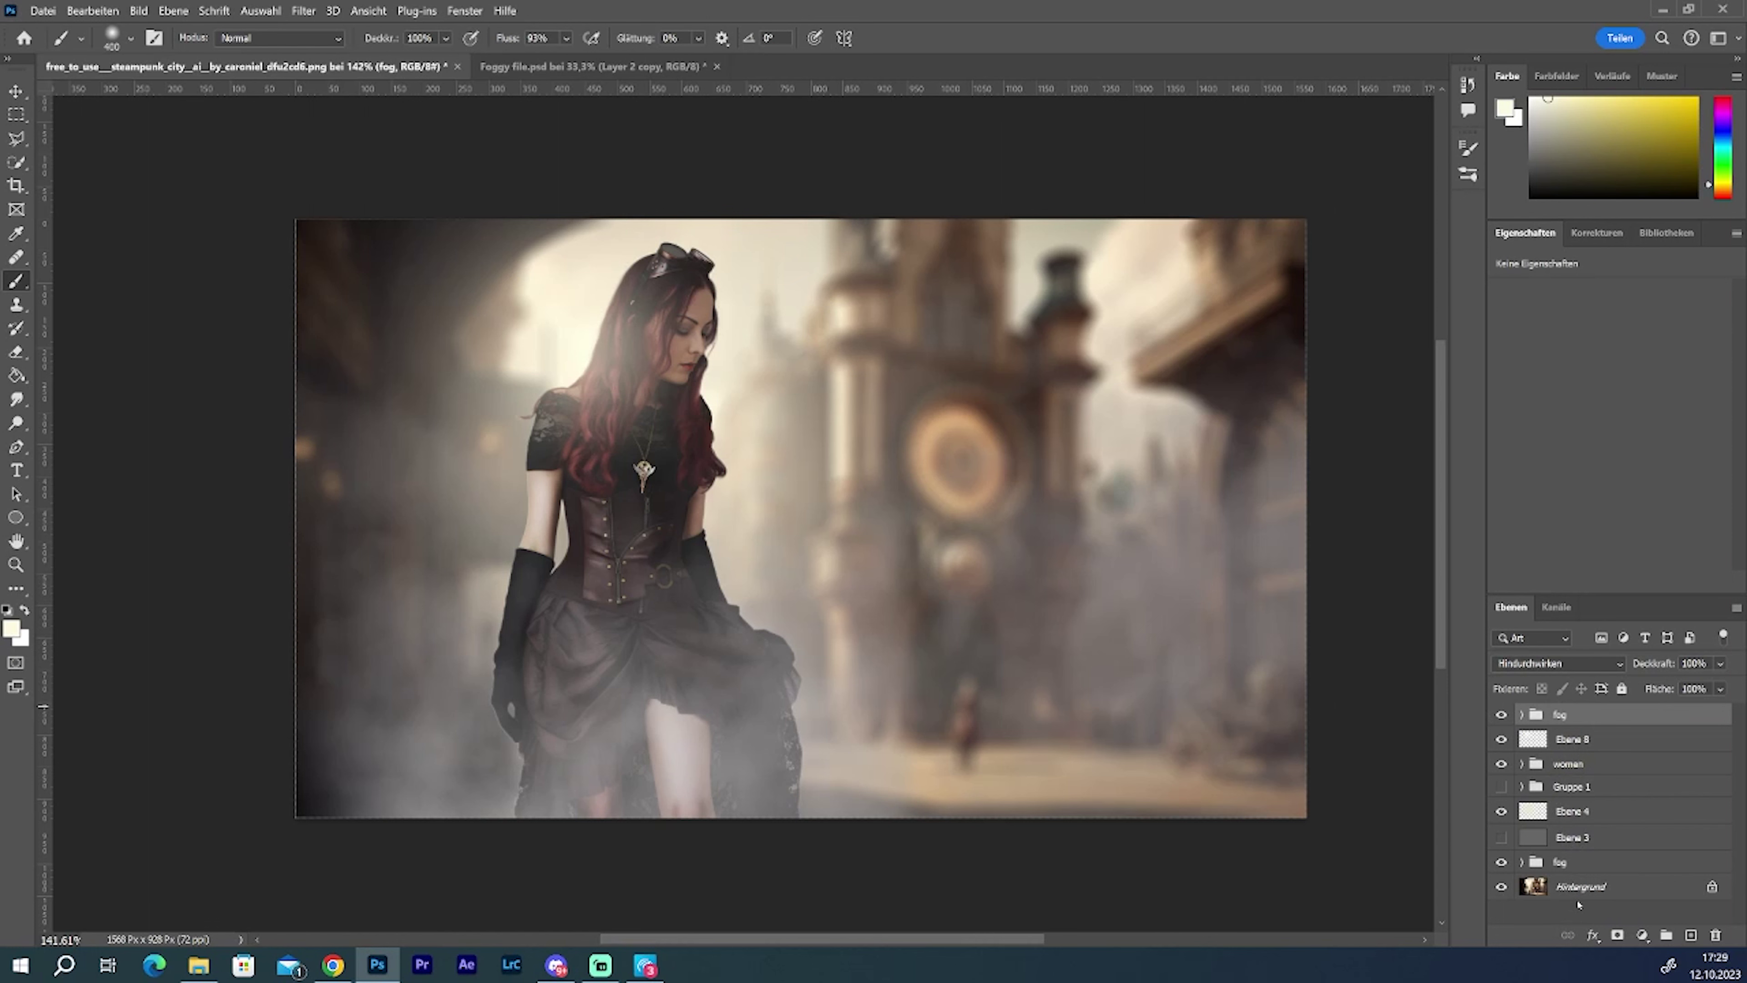
Step: Place the Raven-IV image, scaled down and positioned near the top of the clock tower
{"action": "key", "text": "super+e"}
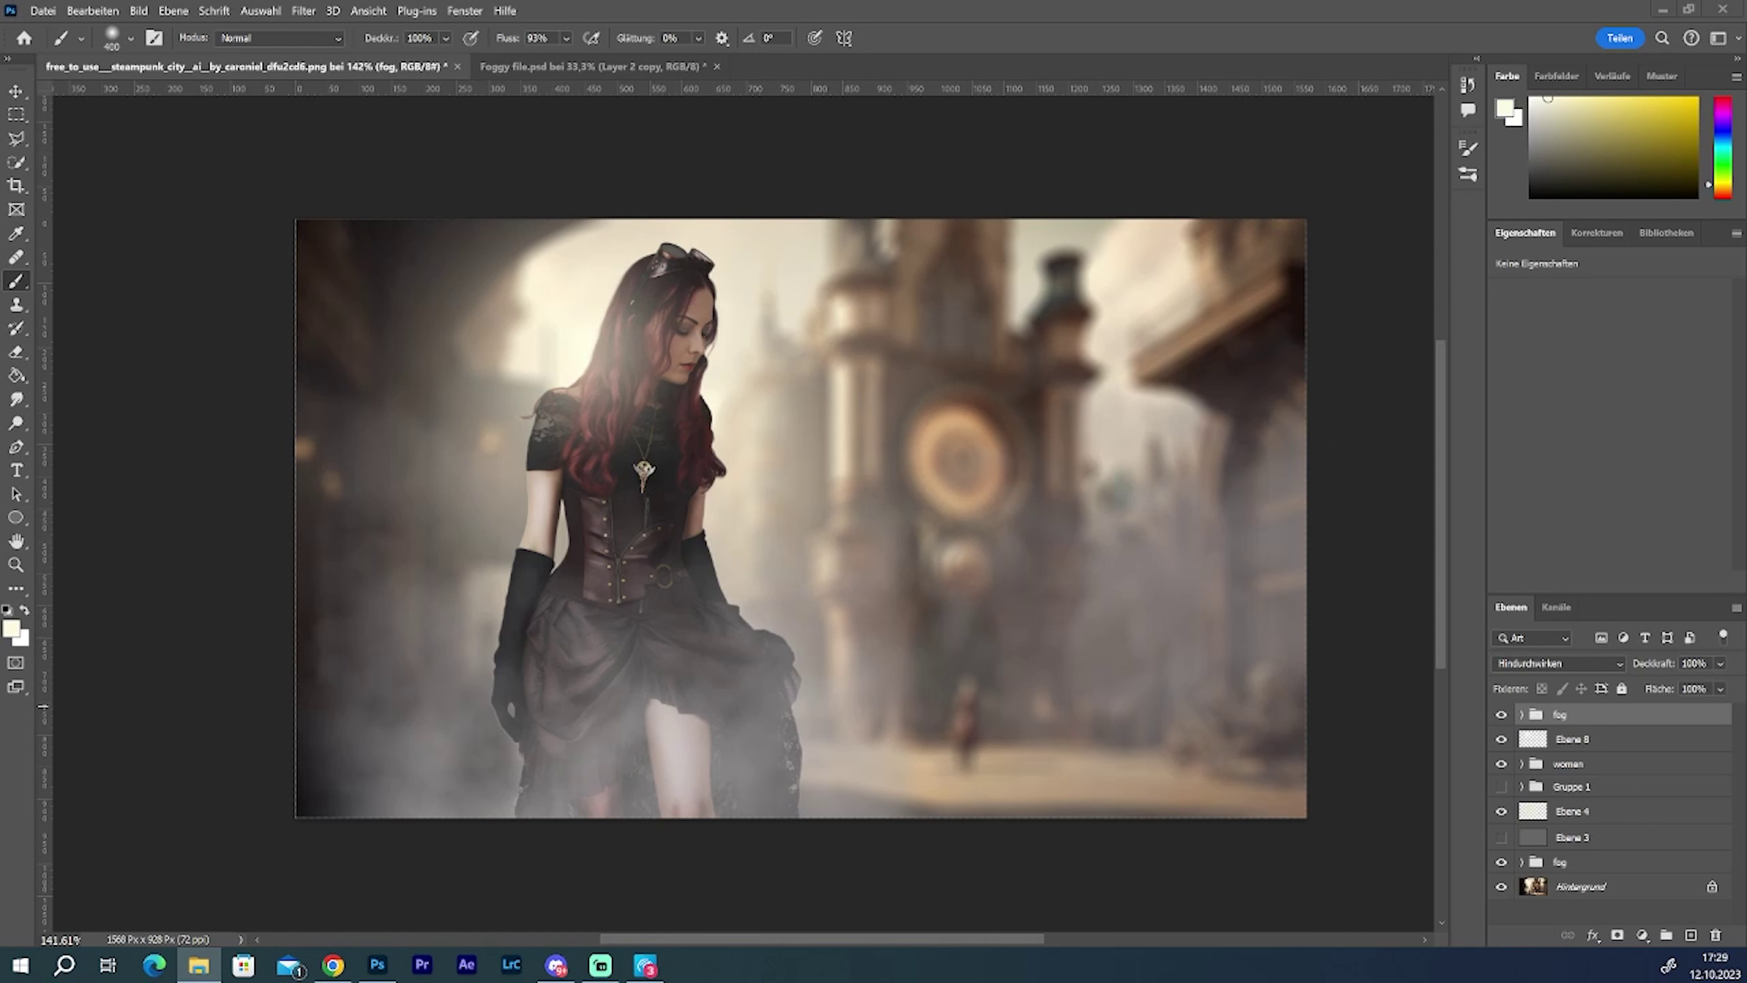
{"action": "left_click_drag", "start_coordinate": [799, 508], "coordinate": [995, 430]}
{"action": "left_click_drag", "start_coordinate": [1072, 344], "coordinate": [1060, 344]}
{"action": "mouse_move", "coordinate": [1025, 399]}
{"action": "left_mouse_down"}
{"action": "mouse_move", "coordinate": [1037, 329]}
{"action": "mouse_move", "coordinate": [1115, 278]}
{"action": "left_mouse_up"}
{"action": "left_click", "coordinate": [987, 37]}
Step: Colour-match the raven with a Curves layer using Auto Color targets sampled from the image
{"action": "left_click", "coordinate": [1595, 232]}
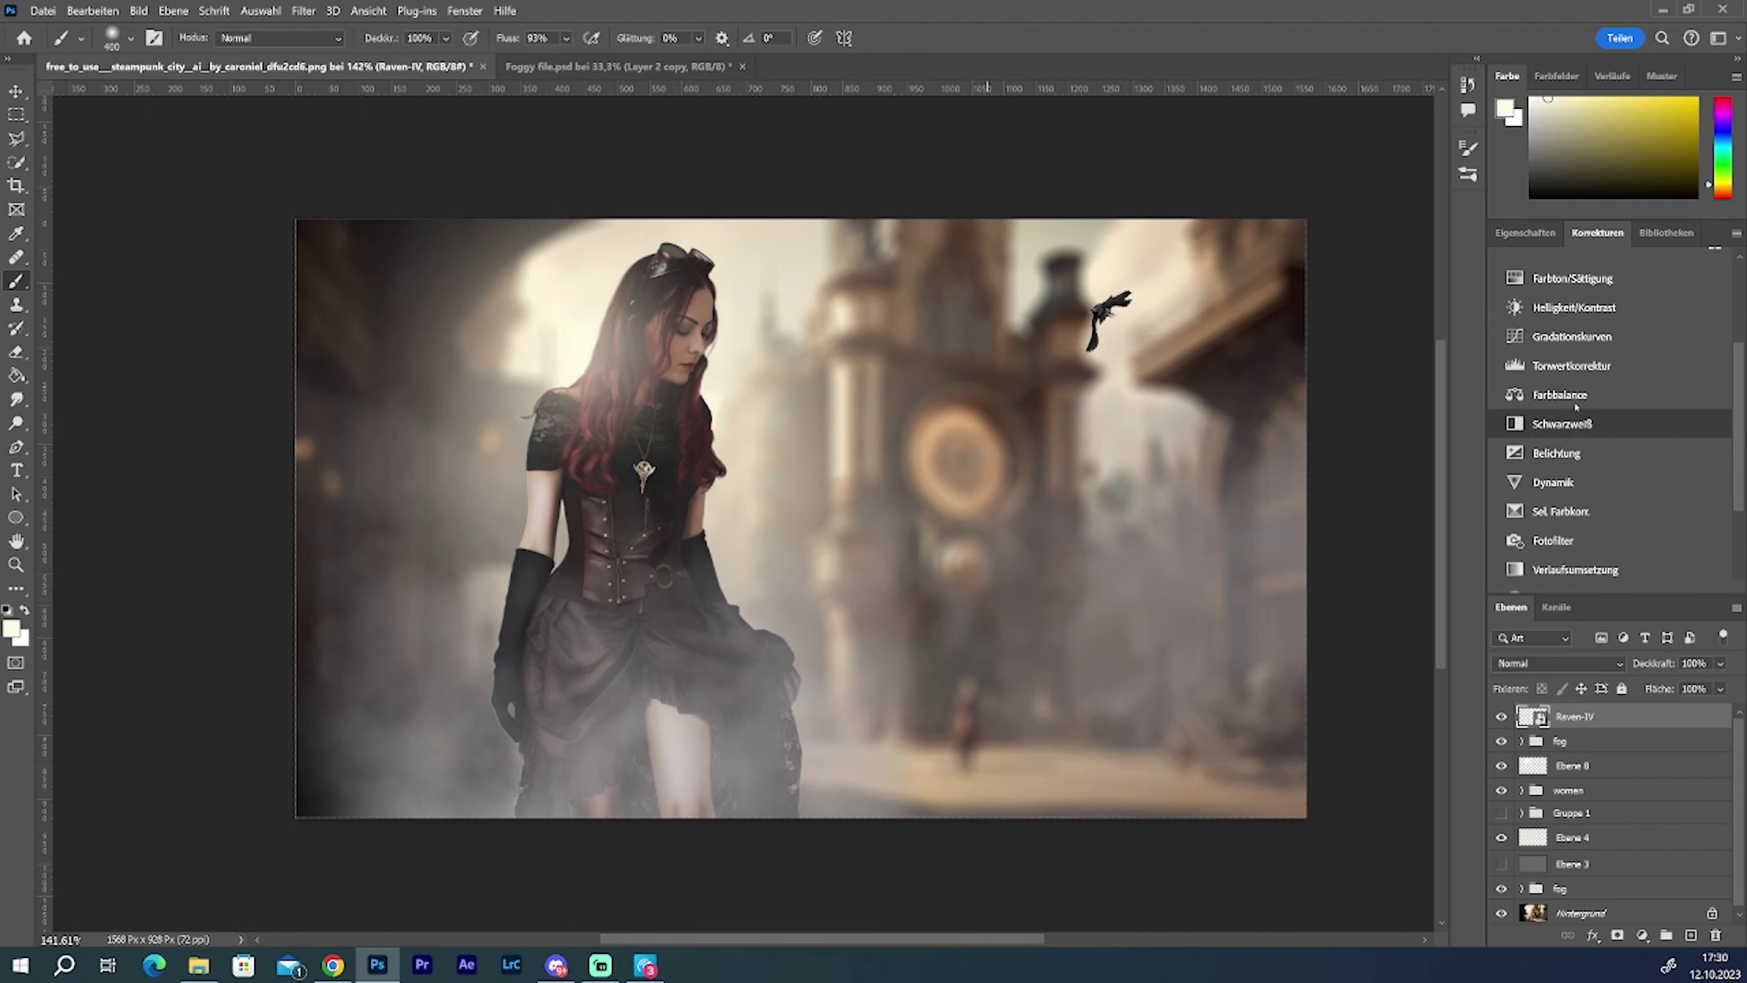
{"action": "left_click", "coordinate": [1582, 416]}
{"action": "left_click", "coordinate": [1736, 232]}
{"action": "left_click", "coordinate": [1630, 382]}
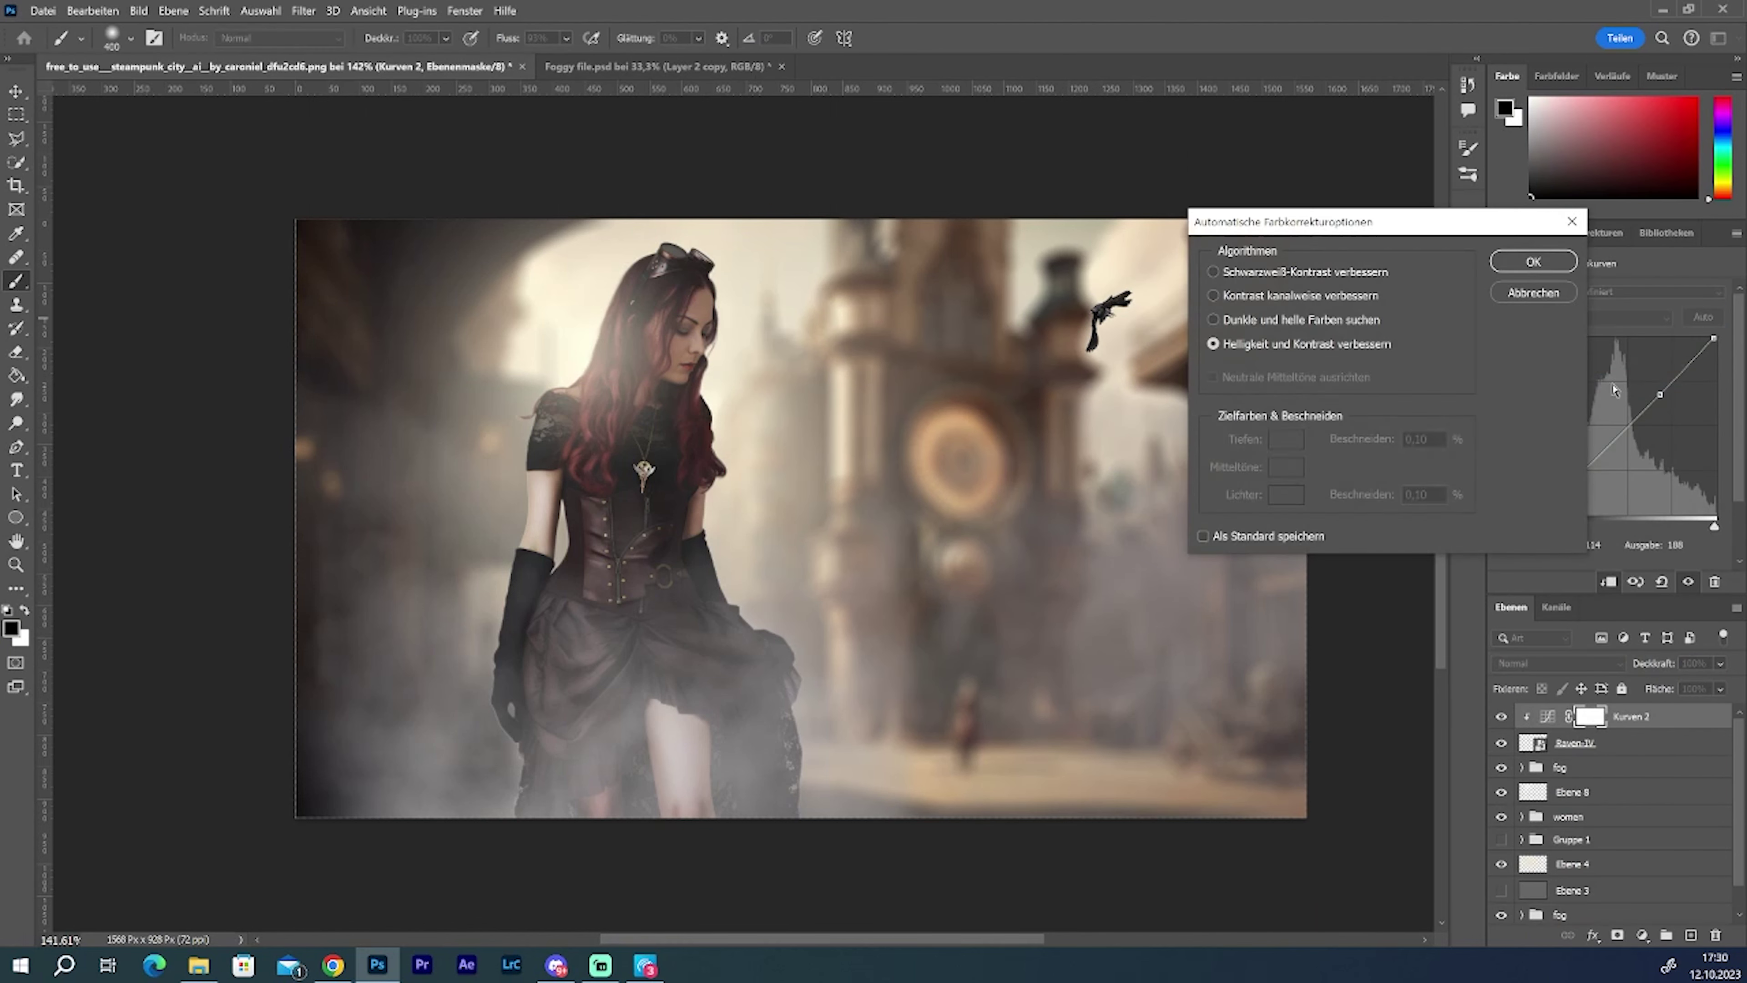
{"action": "left_click", "coordinate": [1285, 439]}
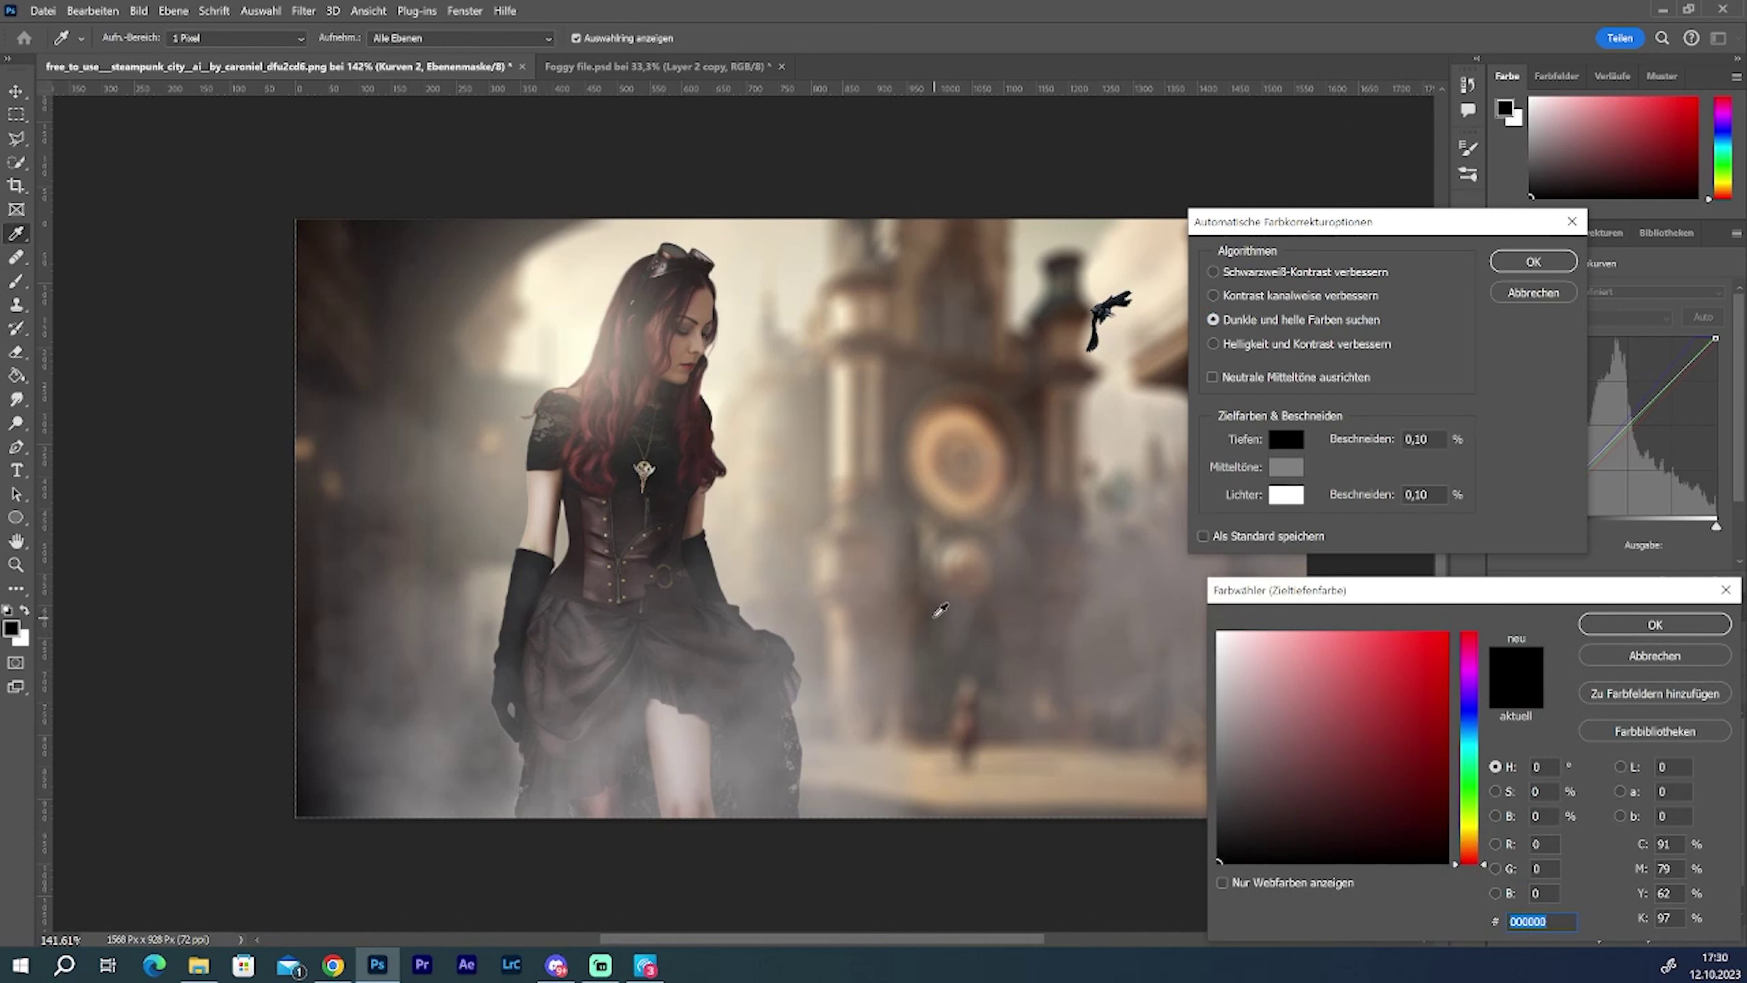
{"action": "left_click", "coordinate": [1040, 392]}
{"action": "key", "text": "Return"}
{"action": "left_click", "coordinate": [1286, 495]}
{"action": "left_click", "coordinate": [523, 323]}
{"action": "key", "text": "Return"}
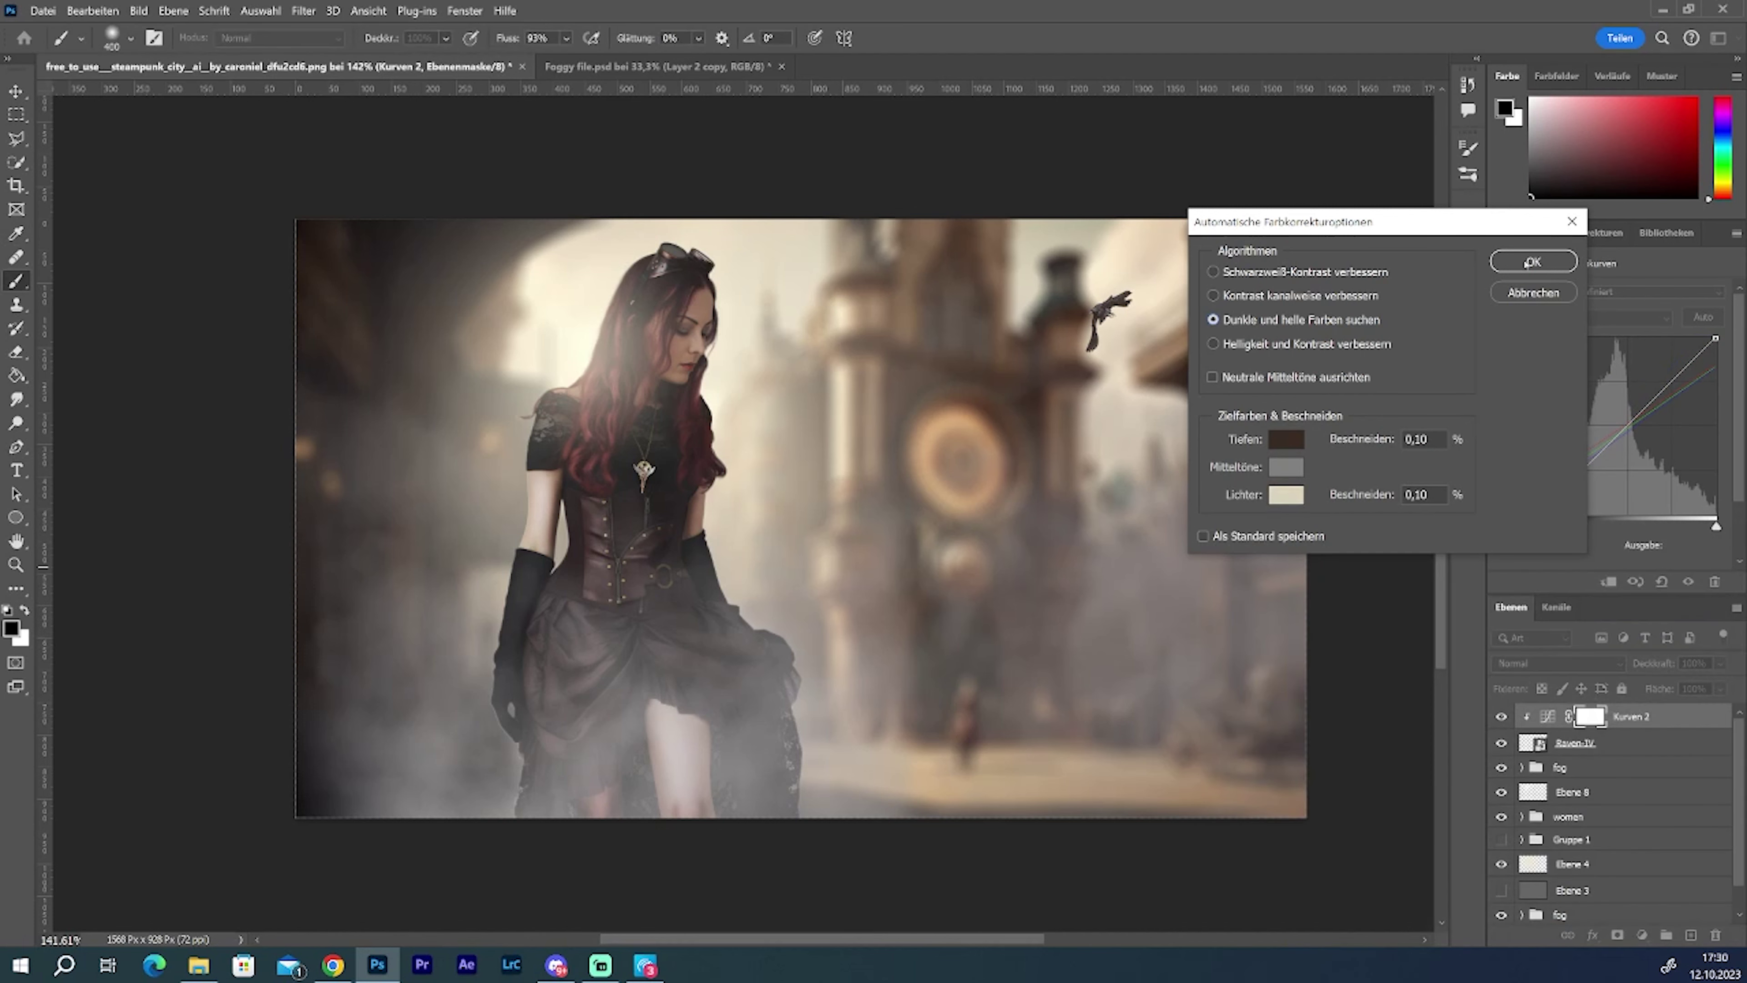
{"action": "left_click", "coordinate": [1532, 262]}
{"action": "left_click", "coordinate": [1670, 378]}
Step: Apply a 1.3 px Gaussian Blur to the raven layer
{"action": "left_click", "coordinate": [1529, 747]}
{"action": "left_click", "coordinate": [303, 11]}
{"action": "left_click", "coordinate": [643, 452]}
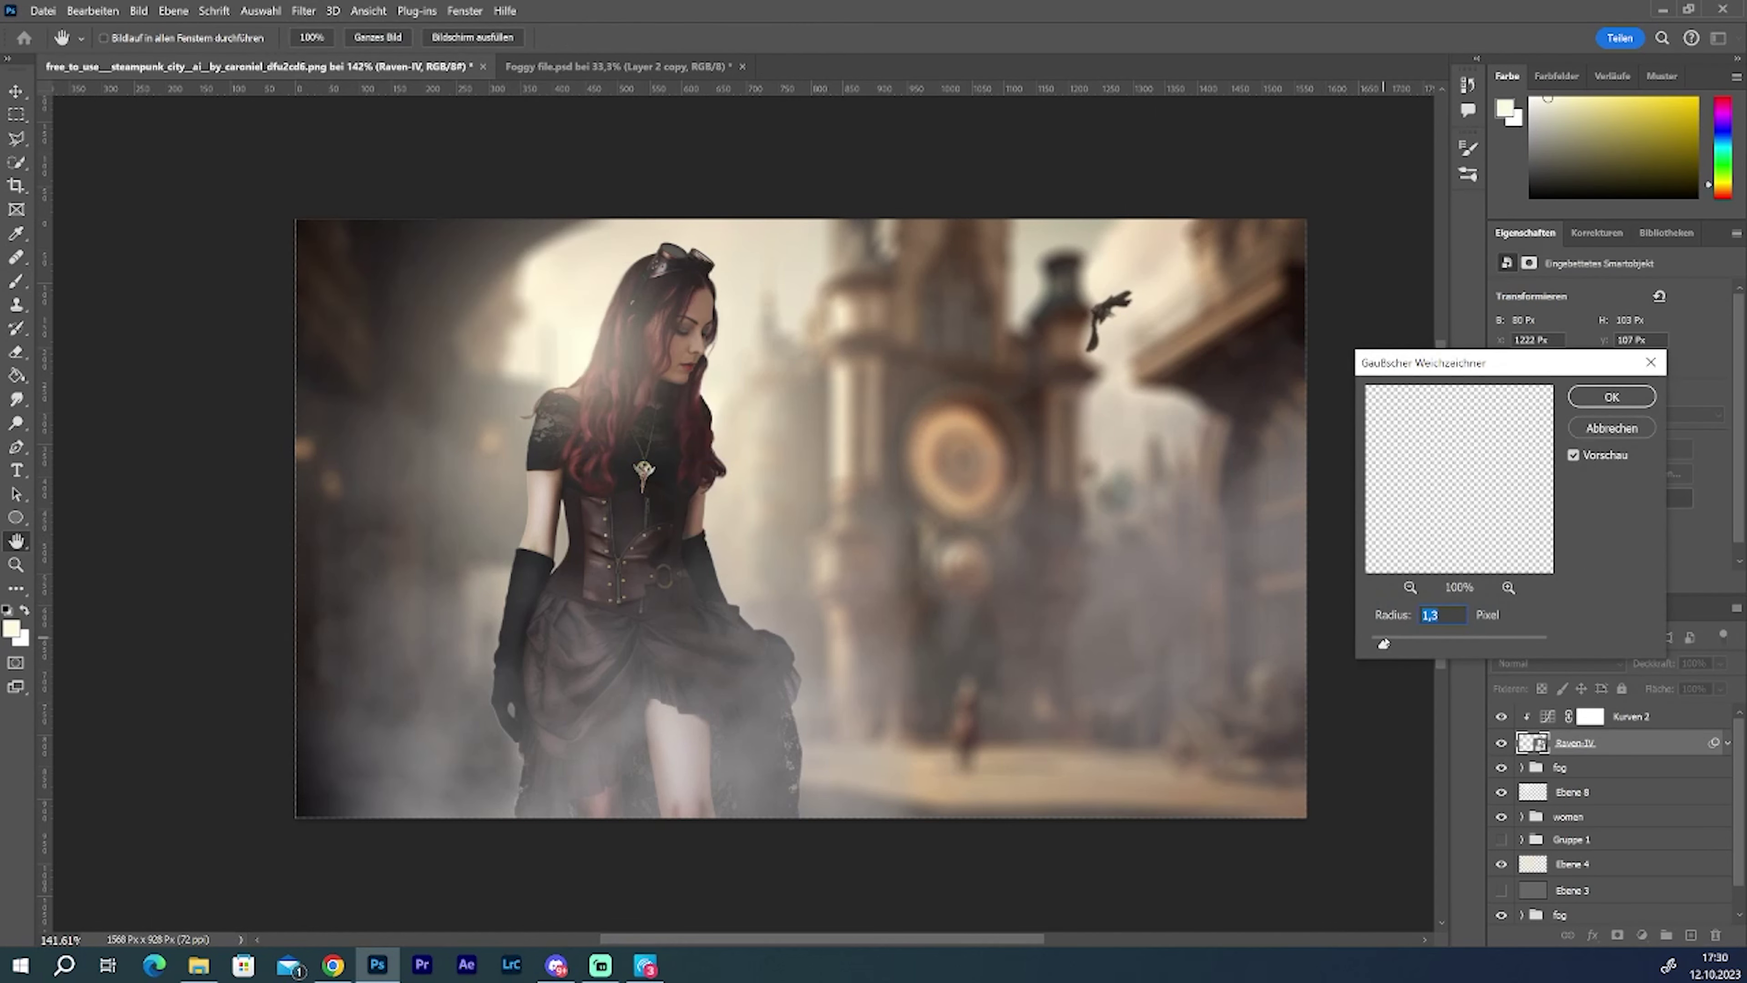
{"action": "left_click", "coordinate": [1611, 396]}
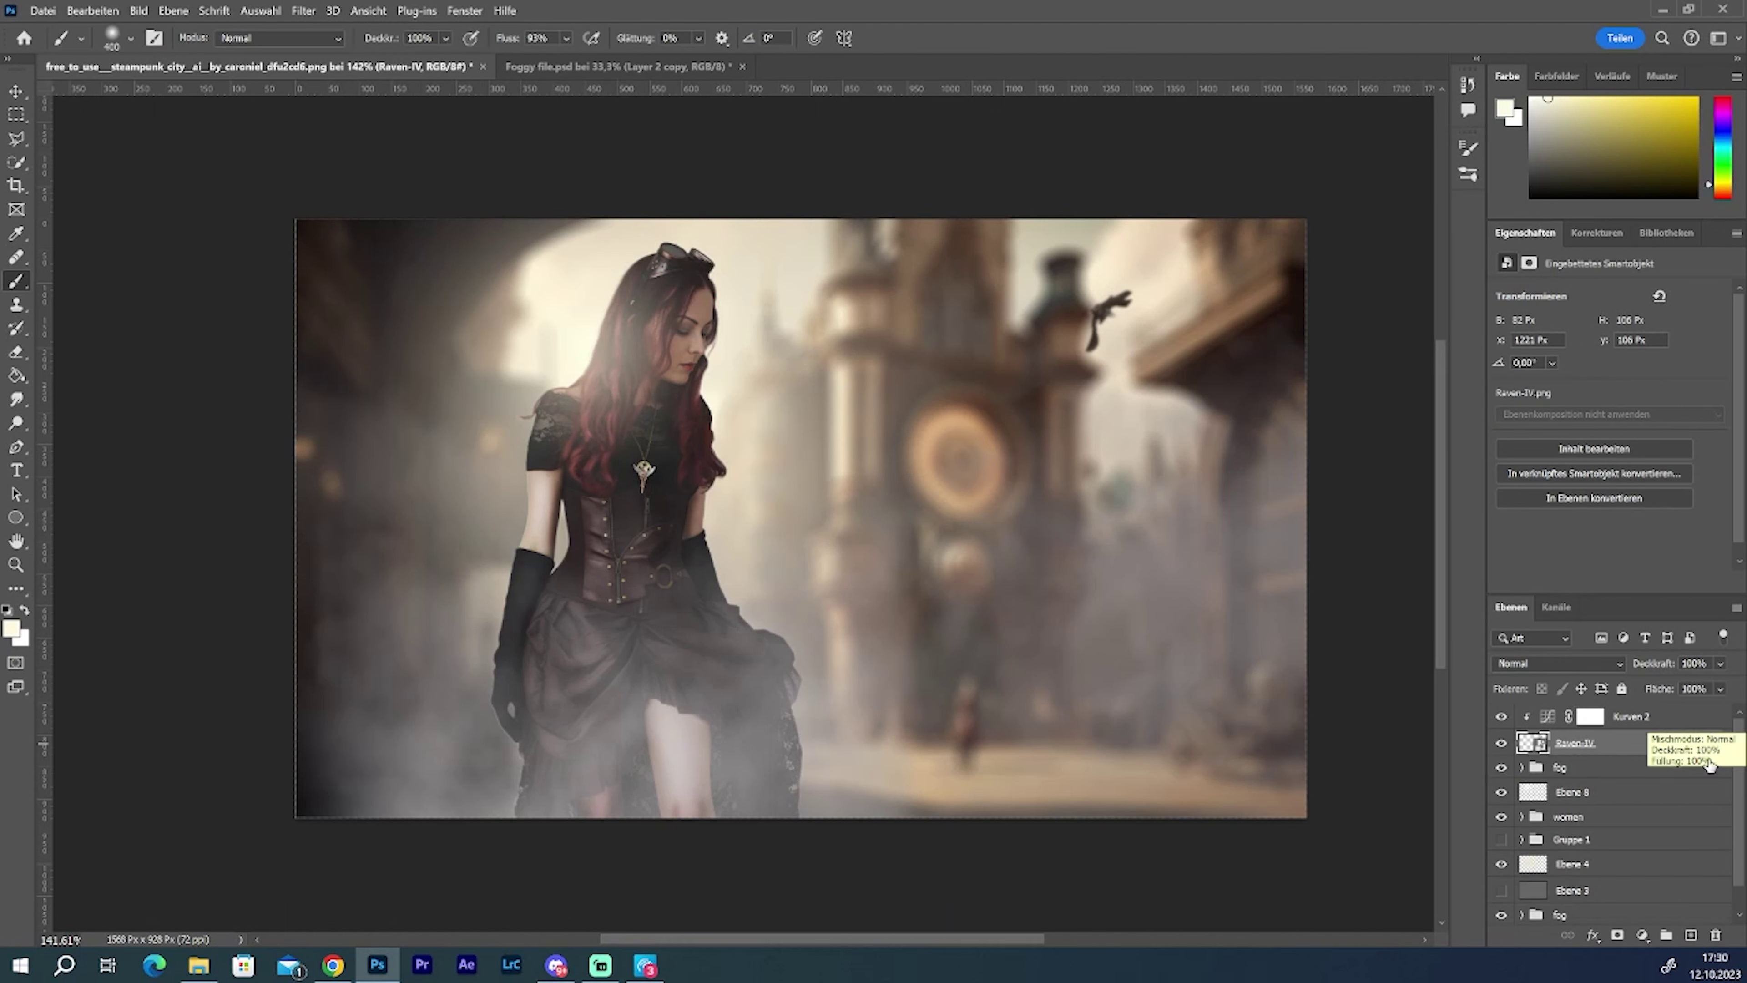
{"action": "left_click", "coordinate": [1589, 715]}
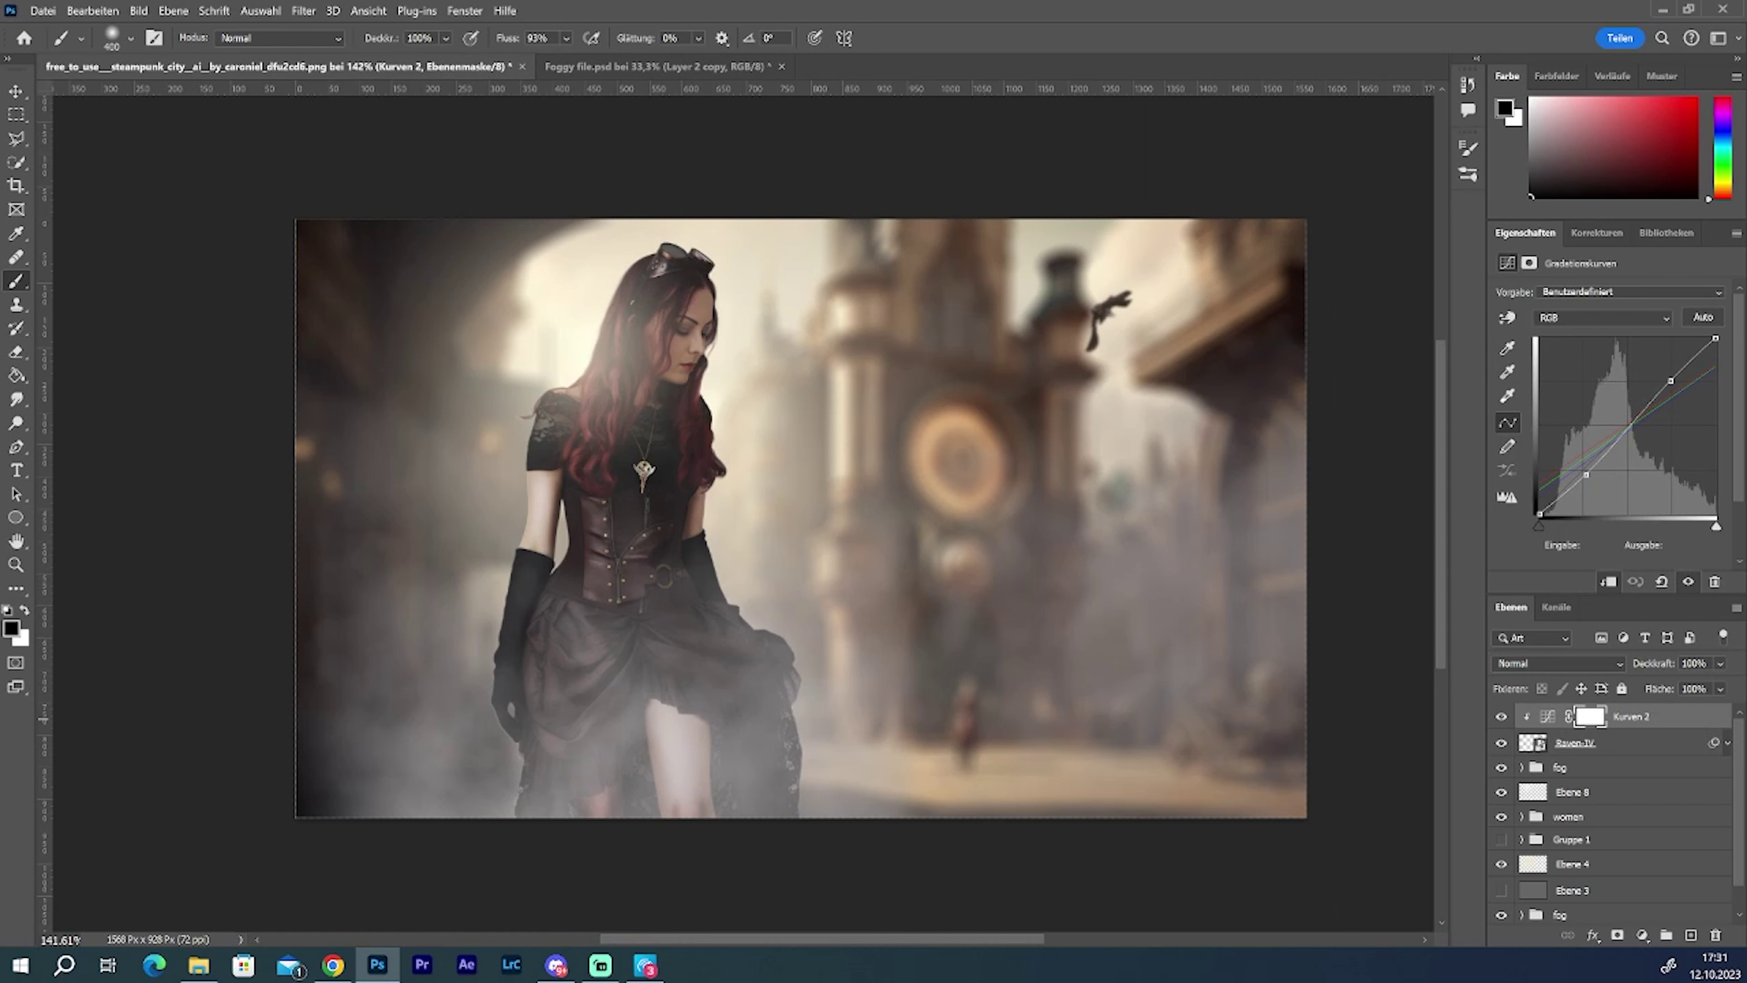
Step: Place the jackdaw image into the composite and add a Curves adjustment above it
{"action": "mouse_move", "coordinate": [199, 965]}
{"action": "left_mouse_down"}
{"action": "mouse_move", "coordinate": [686, 601]}
{"action": "mouse_move", "coordinate": [792, 385]}
{"action": "left_mouse_up"}
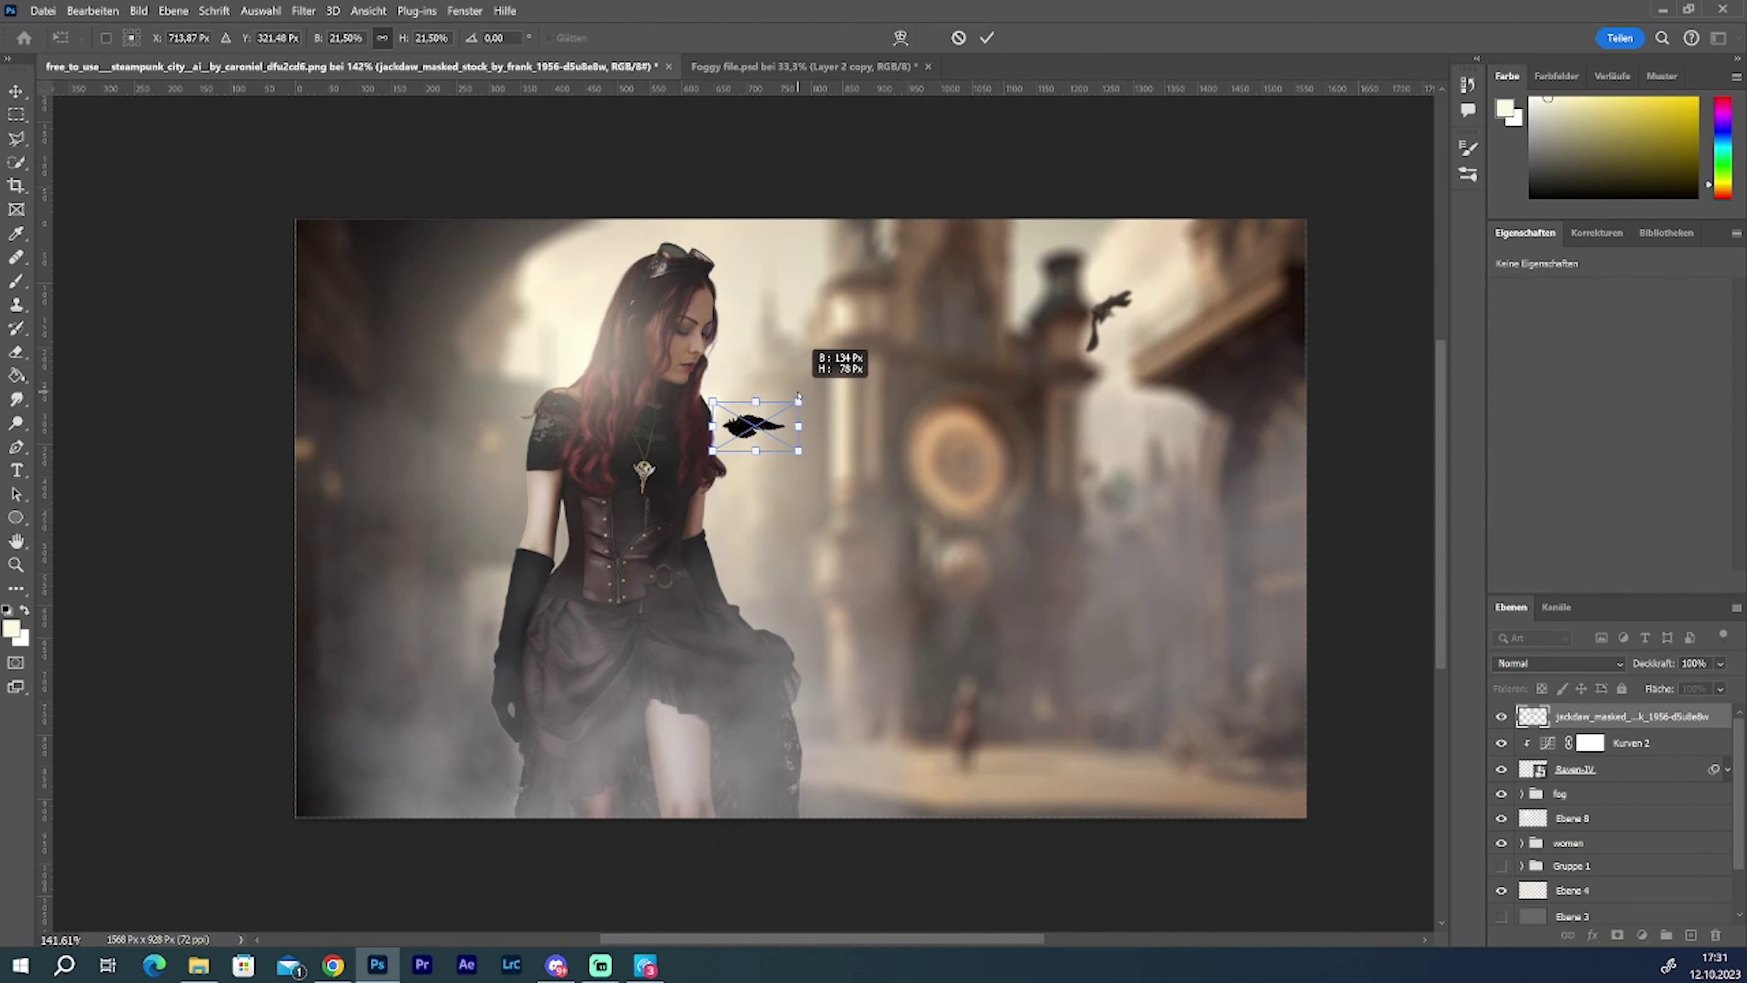
{"action": "key", "text": "Return"}
{"action": "key", "text": "b"}
{"action": "left_click", "coordinate": [1597, 232]}
{"action": "scroll", "coordinate": [1580, 349], "scroll_direction": "down", "scroll_amount": 2}
{"action": "left_click", "coordinate": [1580, 348]}
Step: Auto-correct the jackdaw Curves using dark/light colours and sampled brown shadow and cream highlight targets
{"action": "left_click", "coordinate": [1736, 239]}
{"action": "left_click", "coordinate": [1513, 242]}
{"action": "left_click", "coordinate": [1213, 320]}
{"action": "left_click", "coordinate": [1286, 439]}
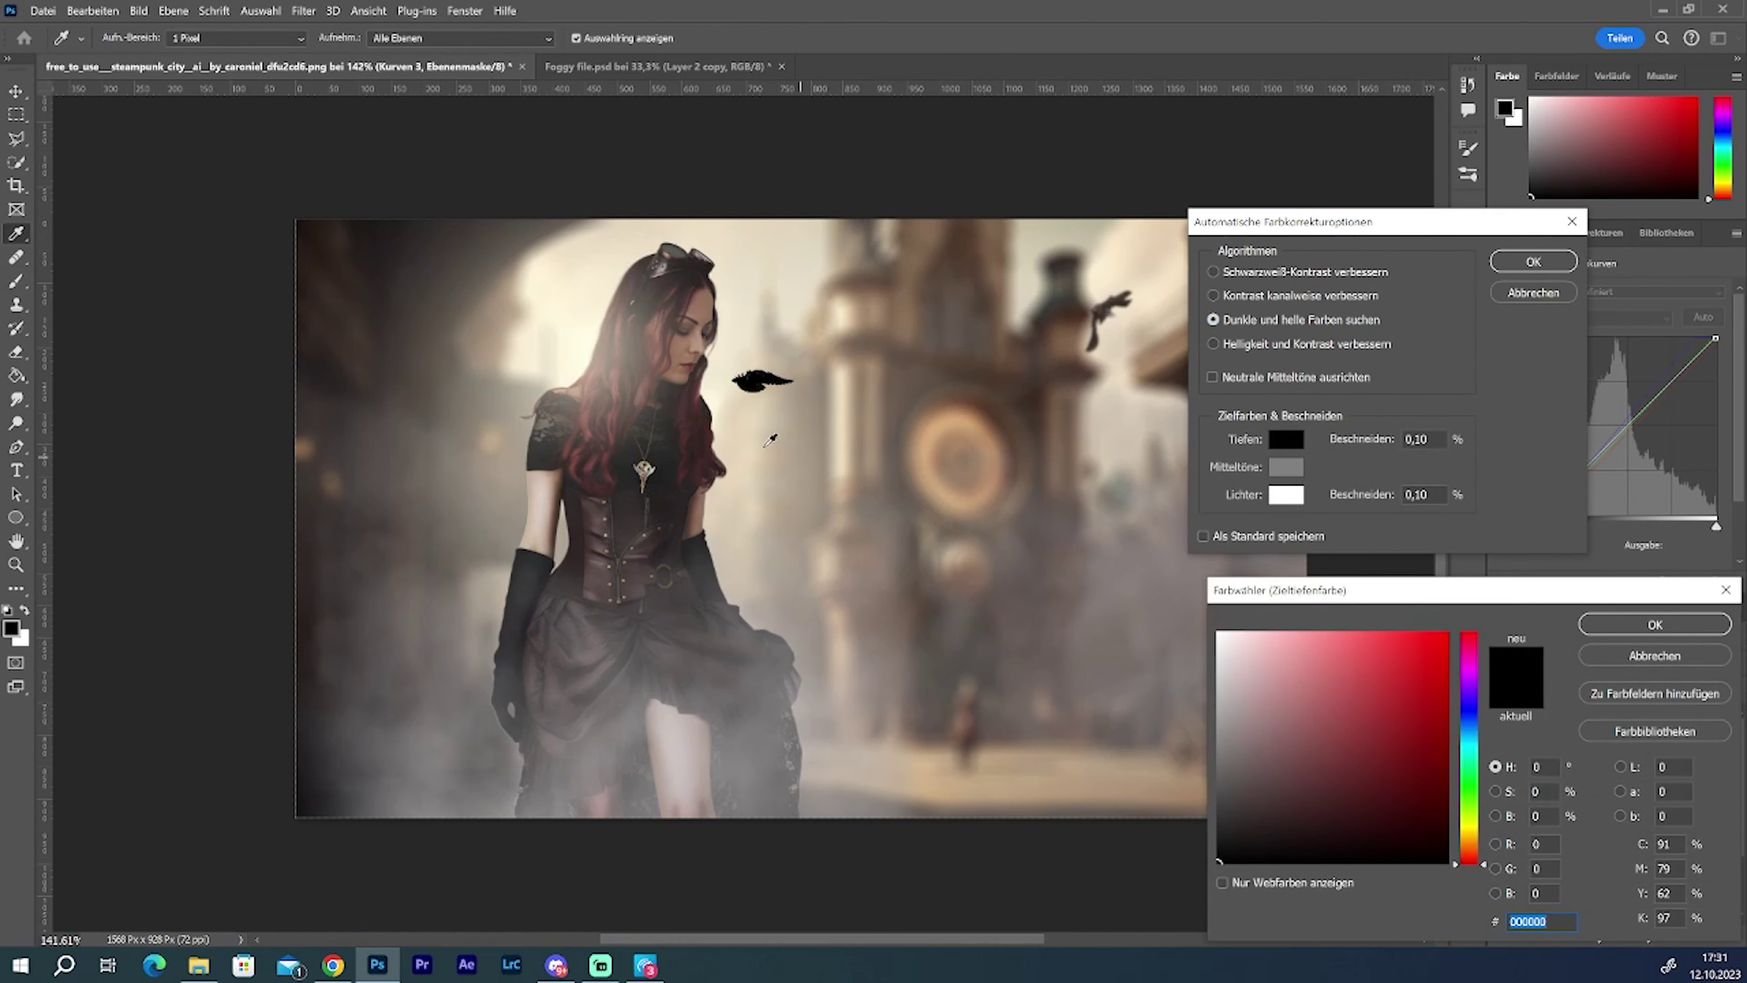
{"action": "left_click", "coordinate": [934, 608]}
{"action": "key", "text": "Return"}
{"action": "left_click", "coordinate": [1286, 495]}
{"action": "left_click", "coordinate": [918, 393]}
{"action": "key", "text": "Return"}
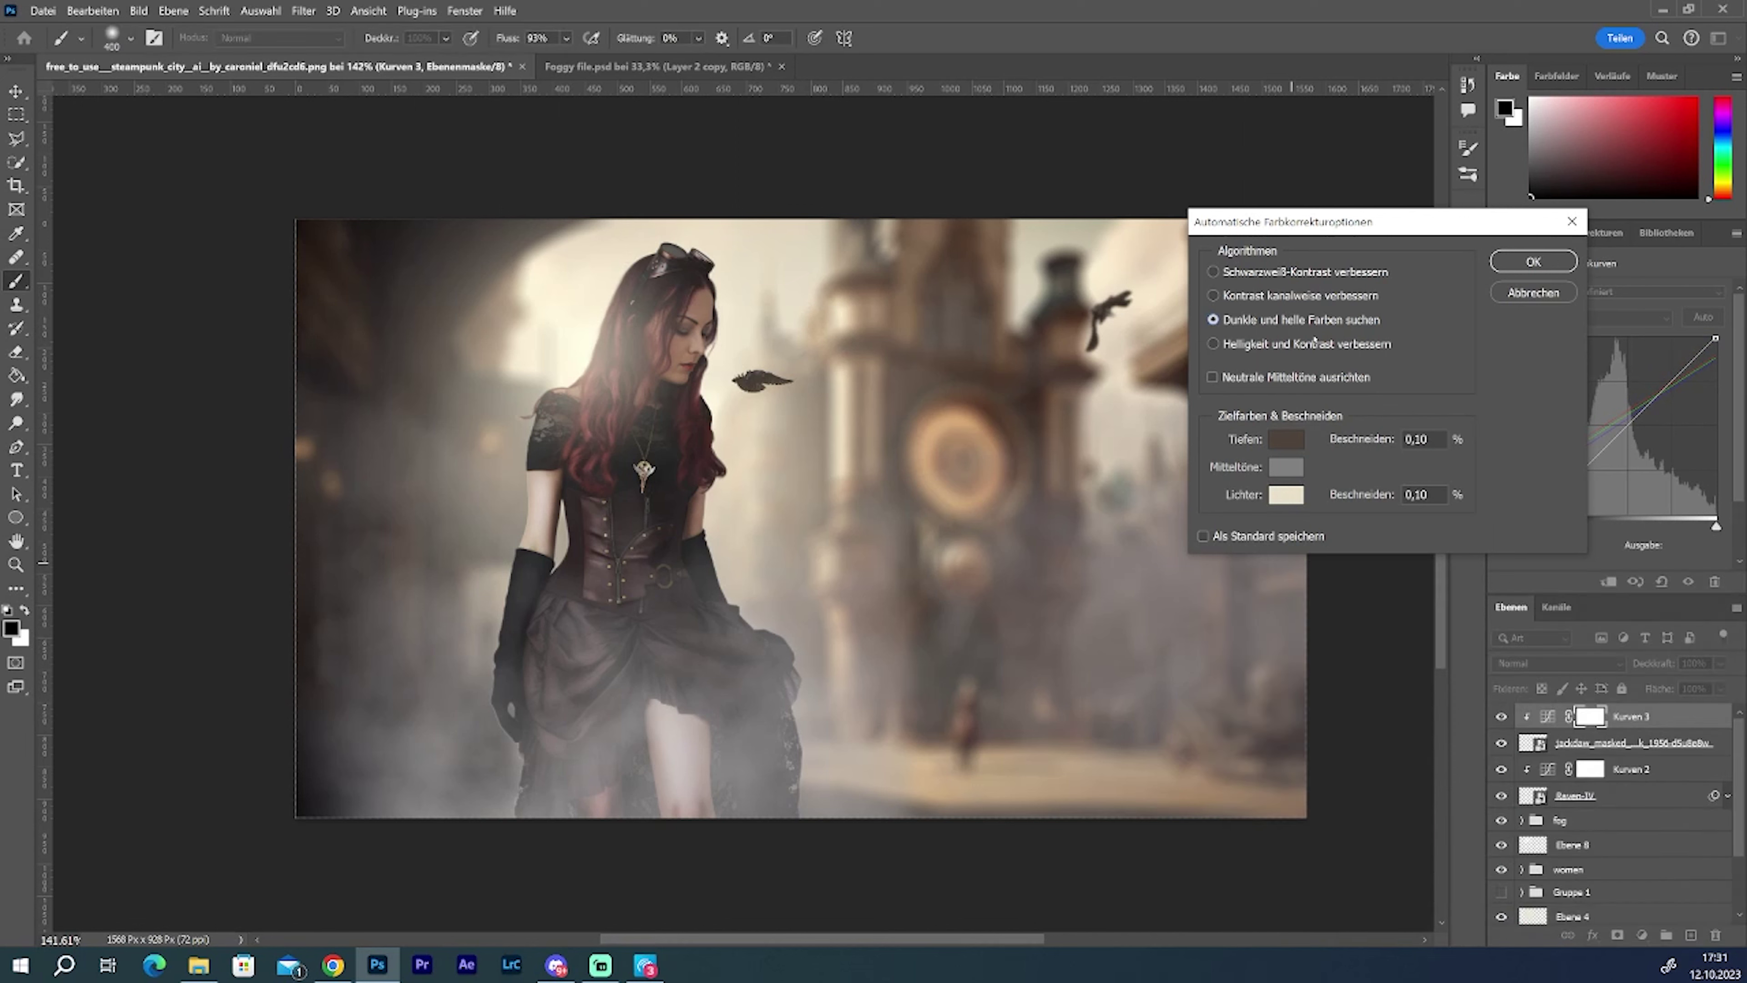
{"action": "left_click", "coordinate": [1533, 261]}
{"action": "left_click", "coordinate": [983, 382]}
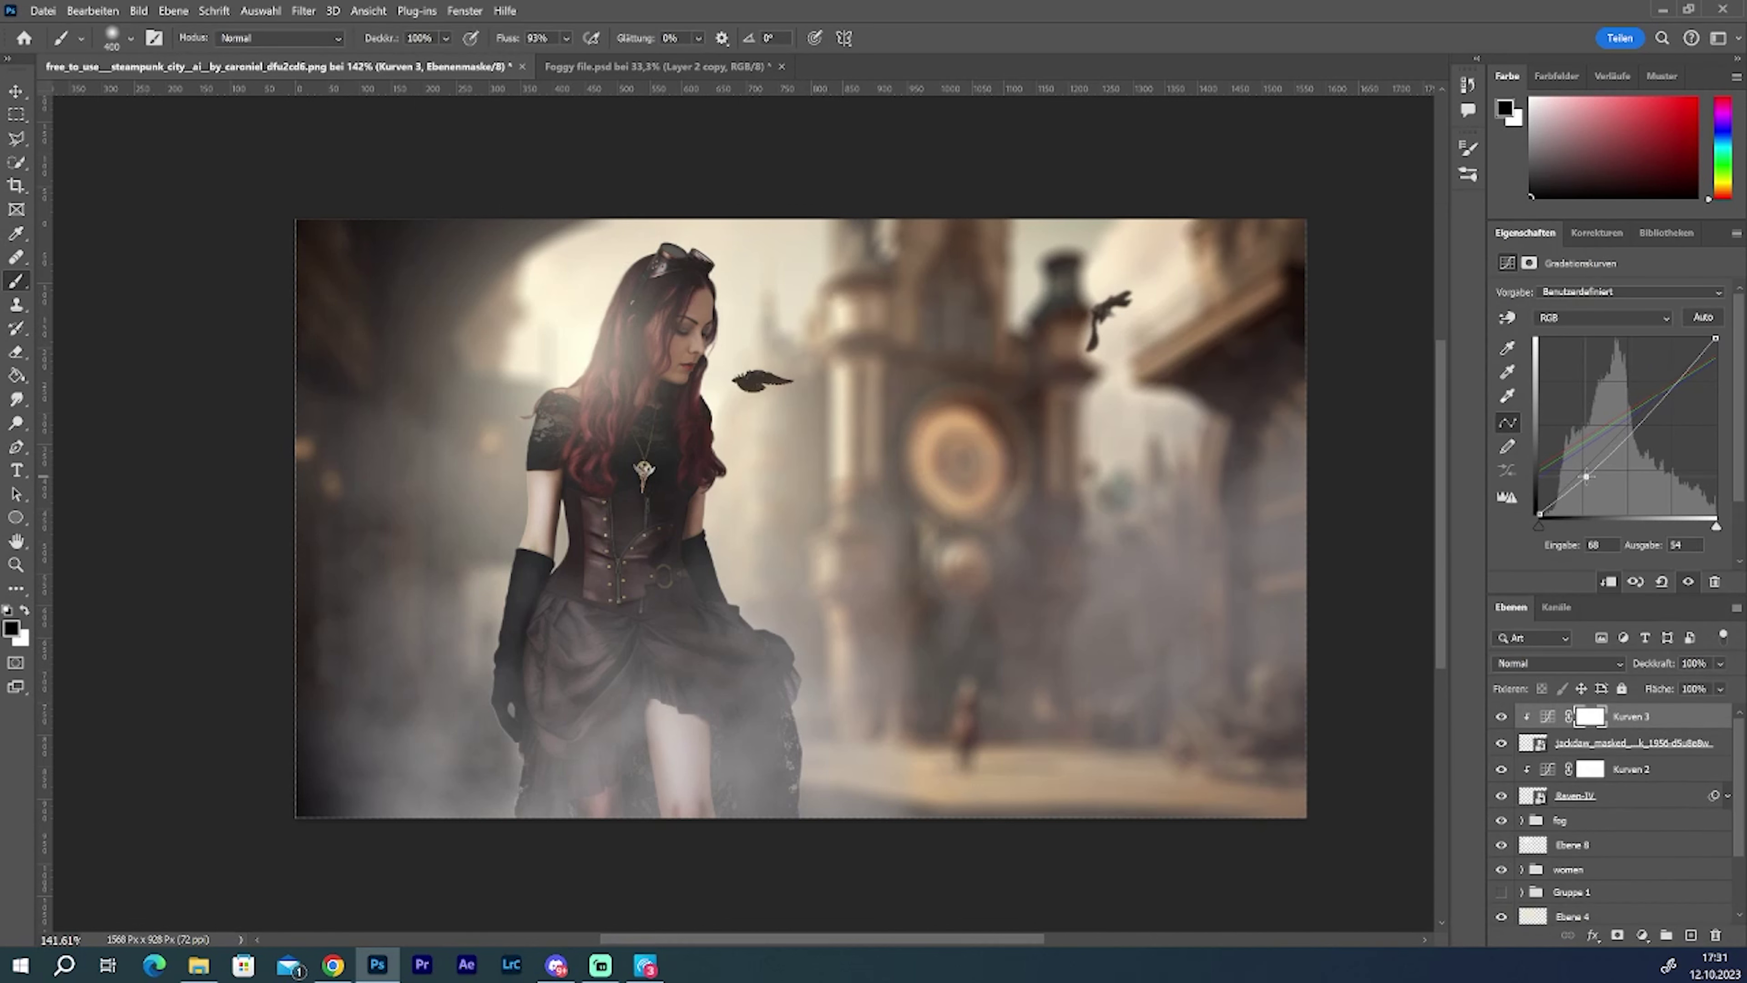
{"action": "left_click_drag", "start_coordinate": [1649, 413], "coordinate": [1668, 377]}
Step: Apply a 1.2 px Gaussian Blur to the jackdaw and move it with its curves below Ebene 4
{"action": "left_click", "coordinate": [1623, 742]}
{"action": "left_click", "coordinate": [304, 11]}
{"action": "left_click", "coordinate": [619, 444]}
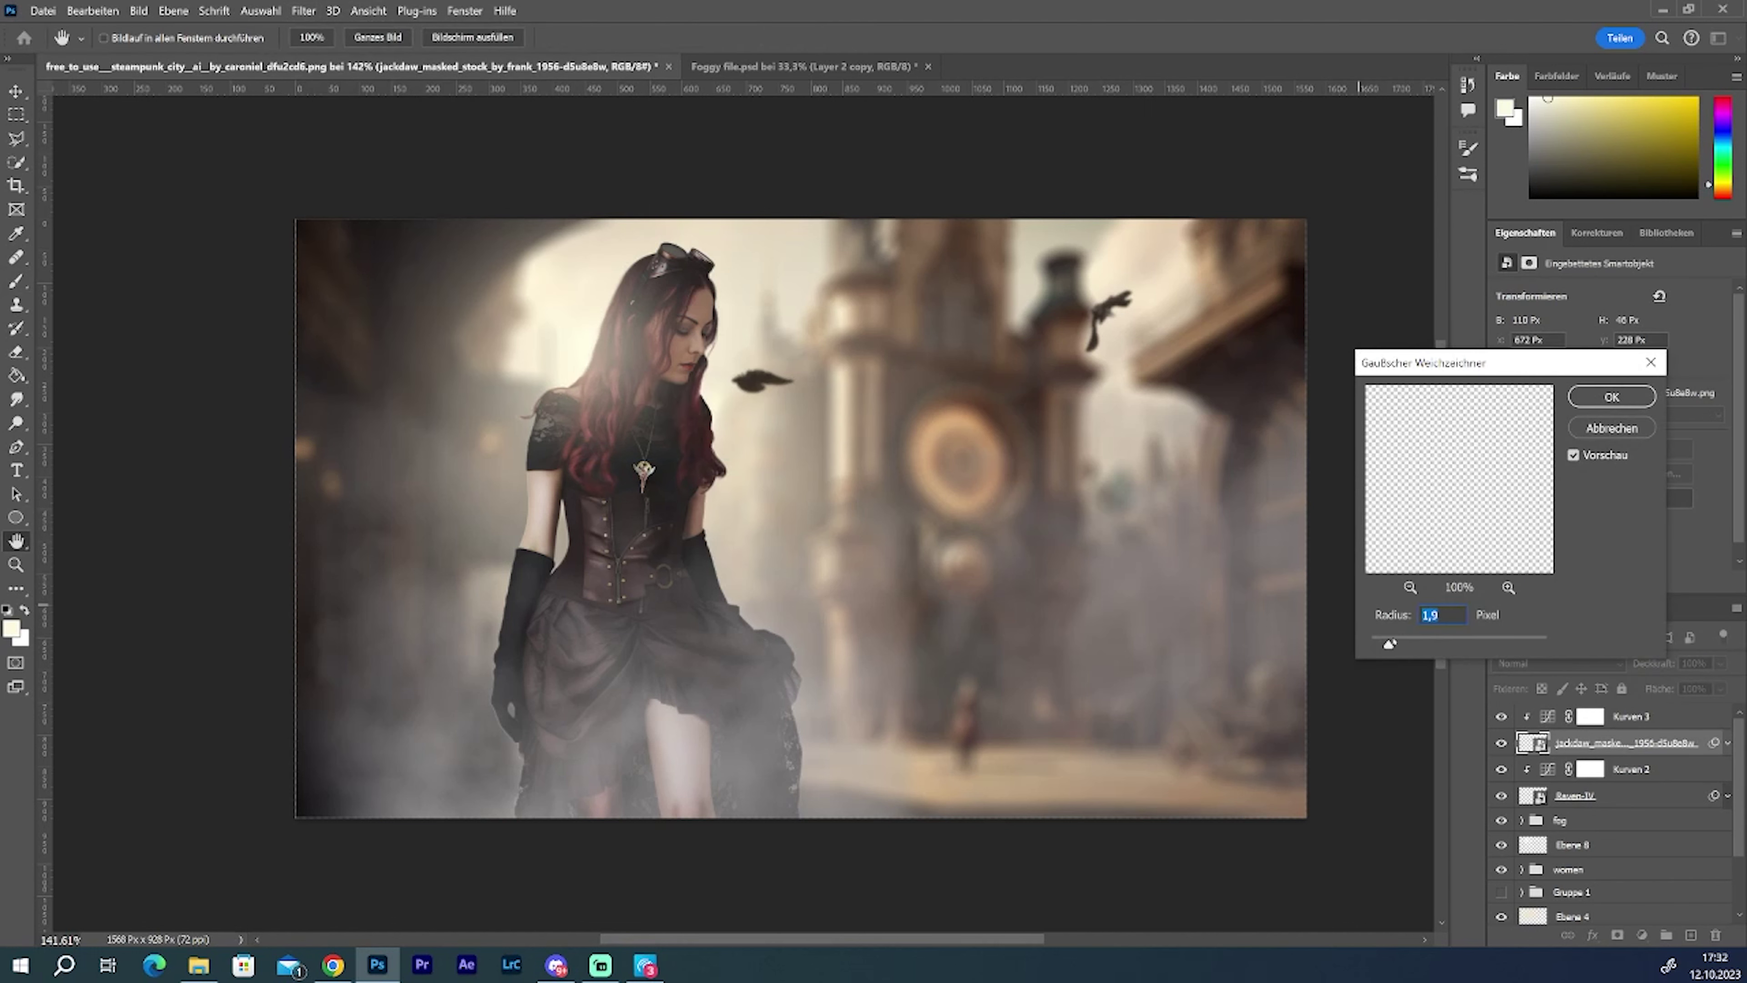
{"action": "left_click", "coordinate": [1605, 398]}
{"action": "left_click", "coordinate": [1685, 722], "text": "shift"}
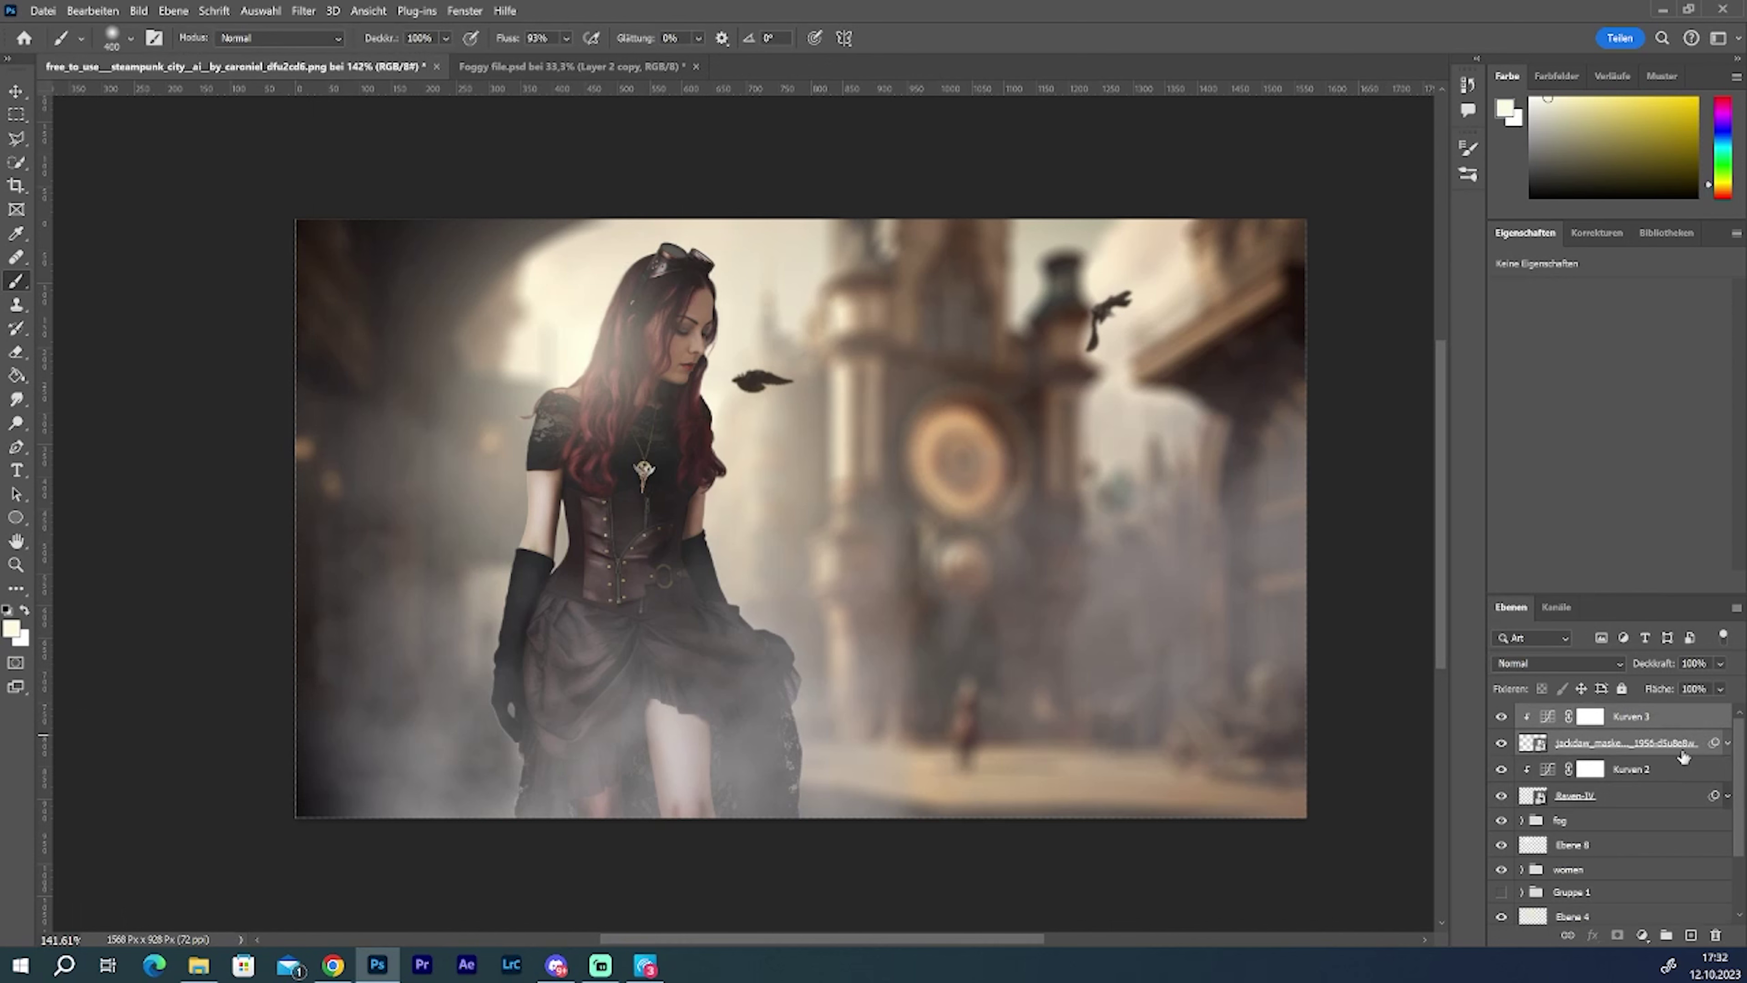
{"action": "left_click_drag", "start_coordinate": [1685, 729], "coordinate": [1687, 878]}
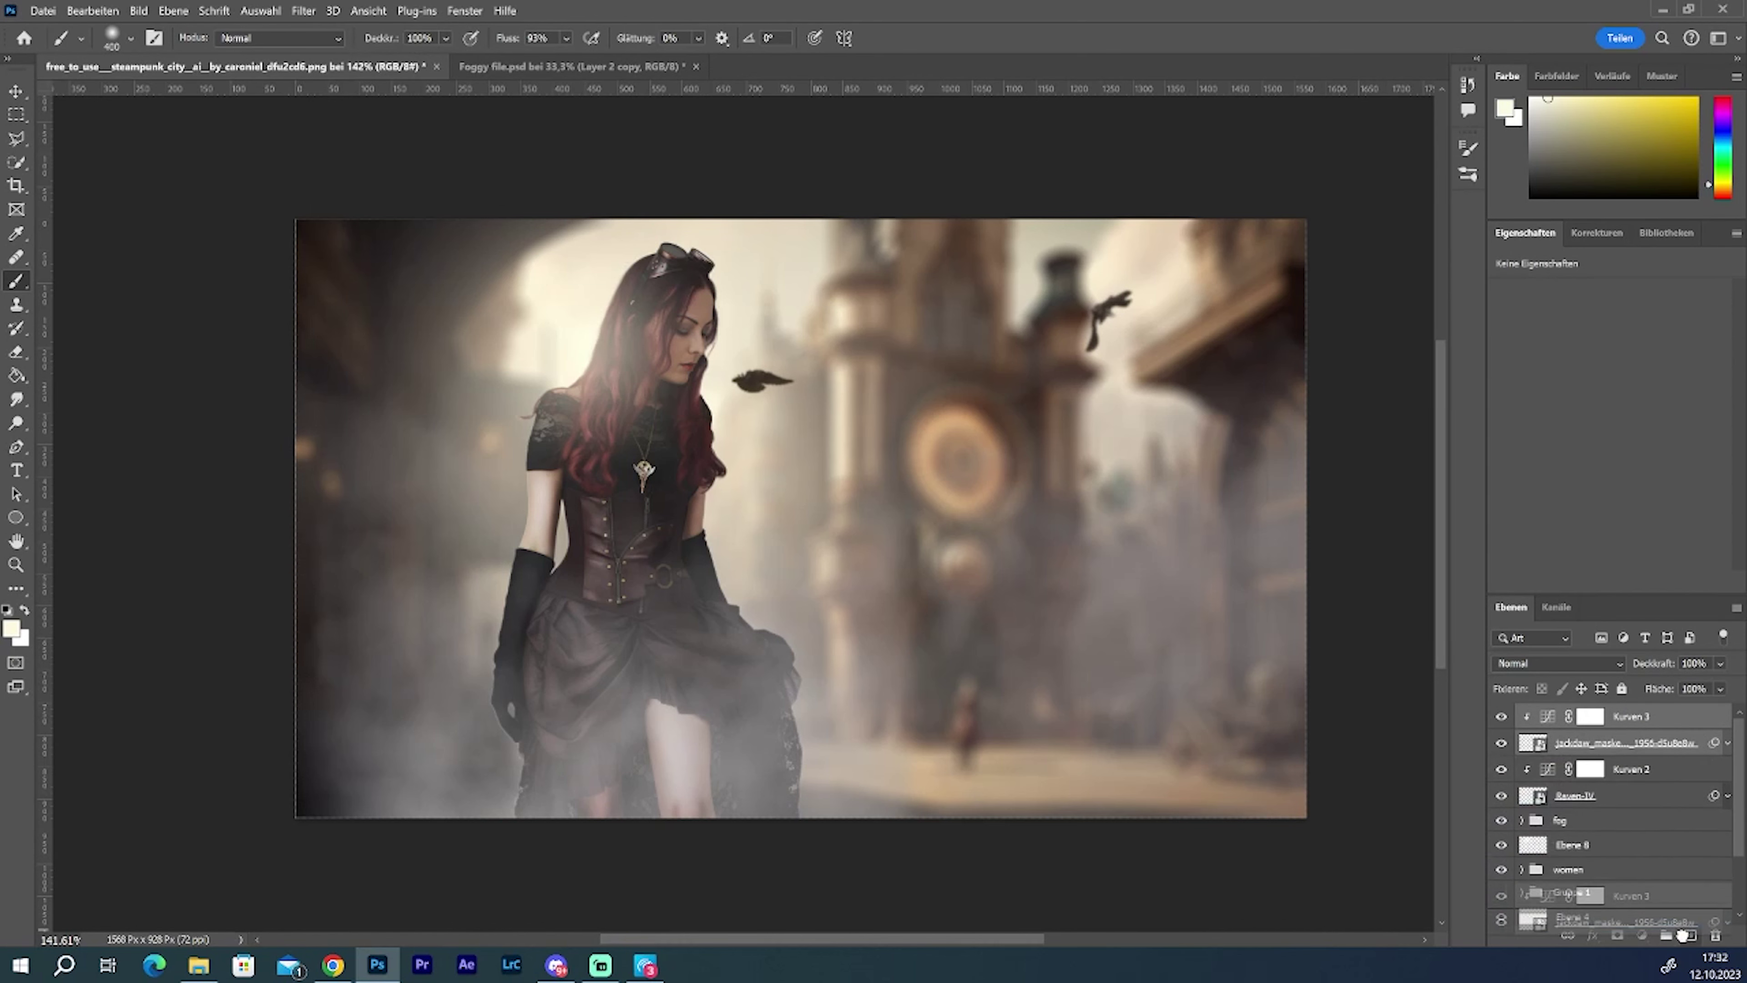
{"action": "left_click_drag", "start_coordinate": [1687, 878], "coordinate": [1673, 874]}
Step: Scale the jackdaw smaller and move it slightly lower beside the woman's head
{"action": "left_click", "coordinate": [1673, 871]}
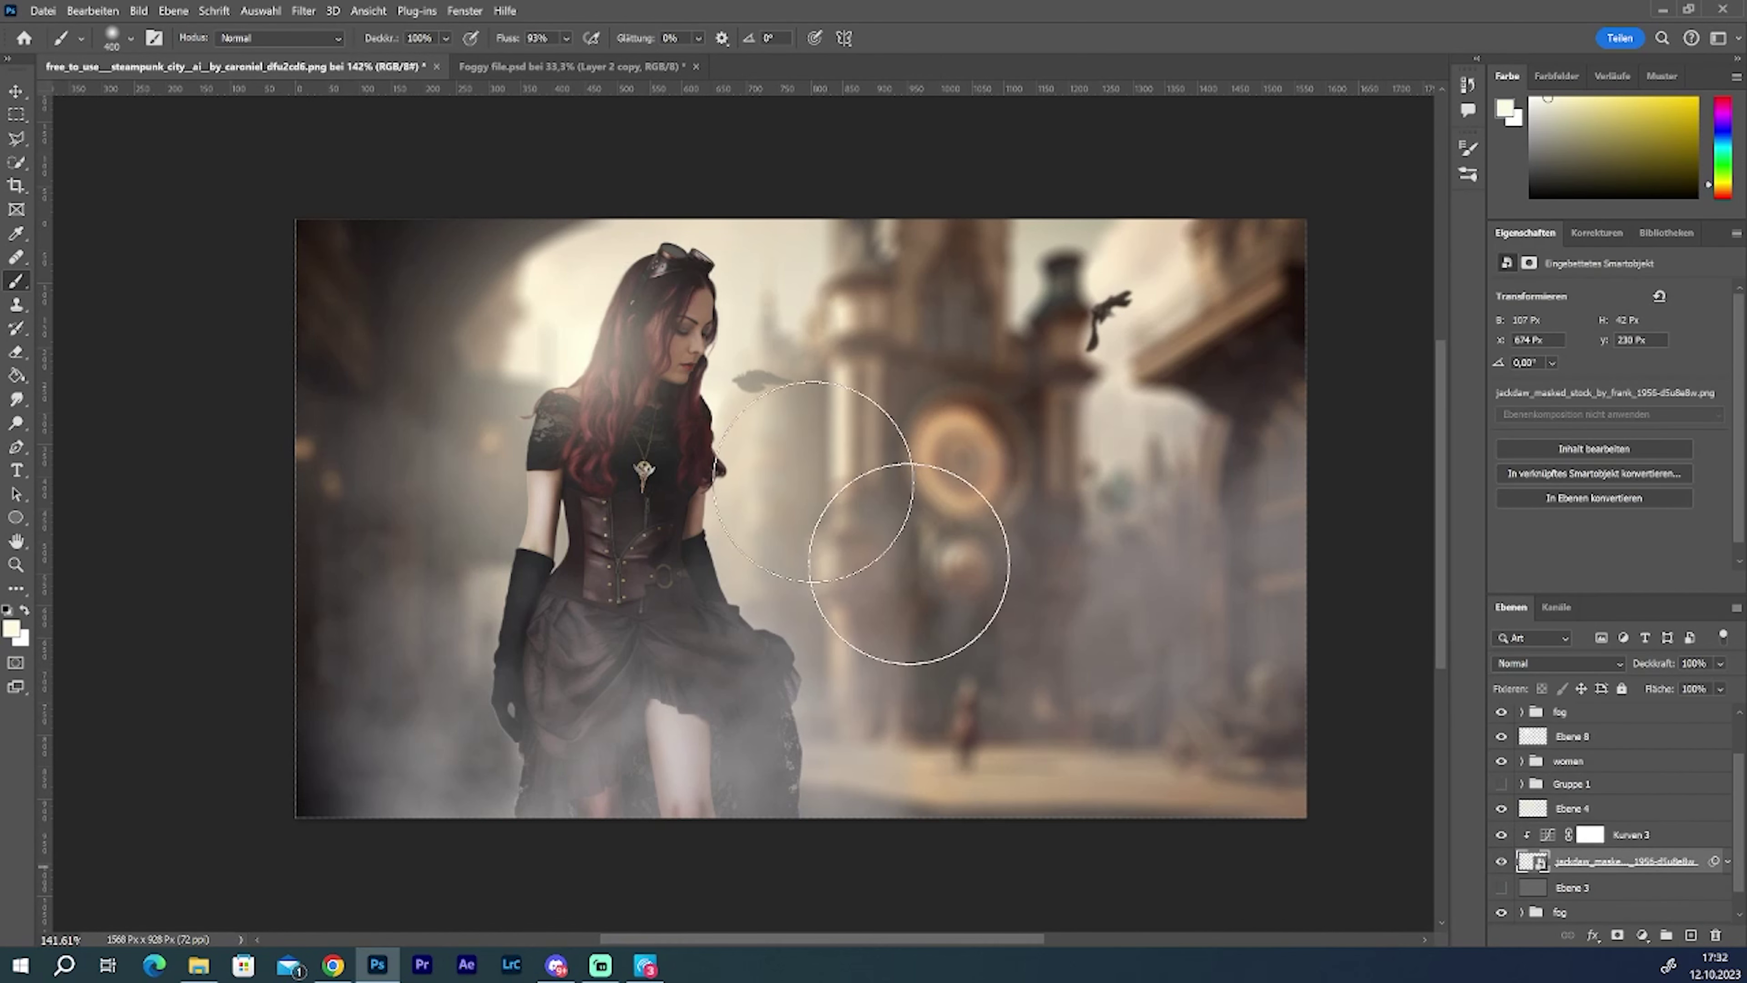
{"action": "left_click", "coordinate": [93, 11]}
{"action": "left_click", "coordinate": [467, 473]}
{"action": "left_click_drag", "start_coordinate": [769, 379], "coordinate": [766, 412]}
{"action": "left_click", "coordinate": [986, 38]}
{"action": "key", "text": "b"}
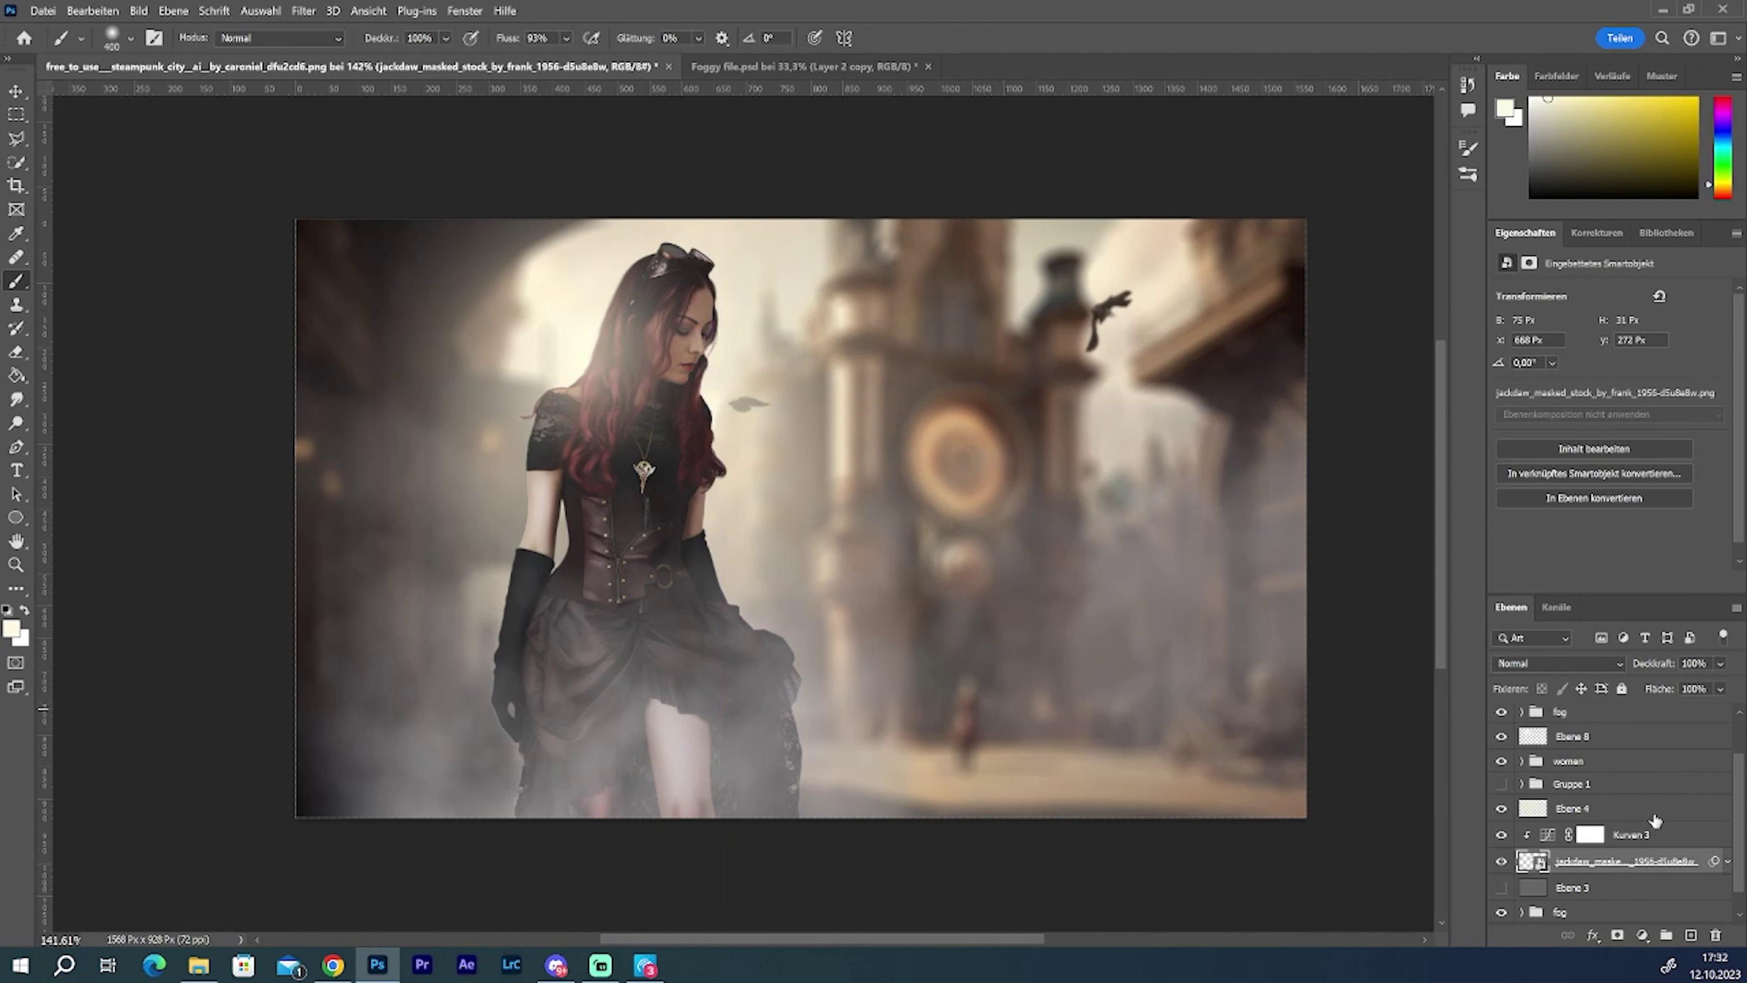
{"action": "key", "text": "alt+period"}
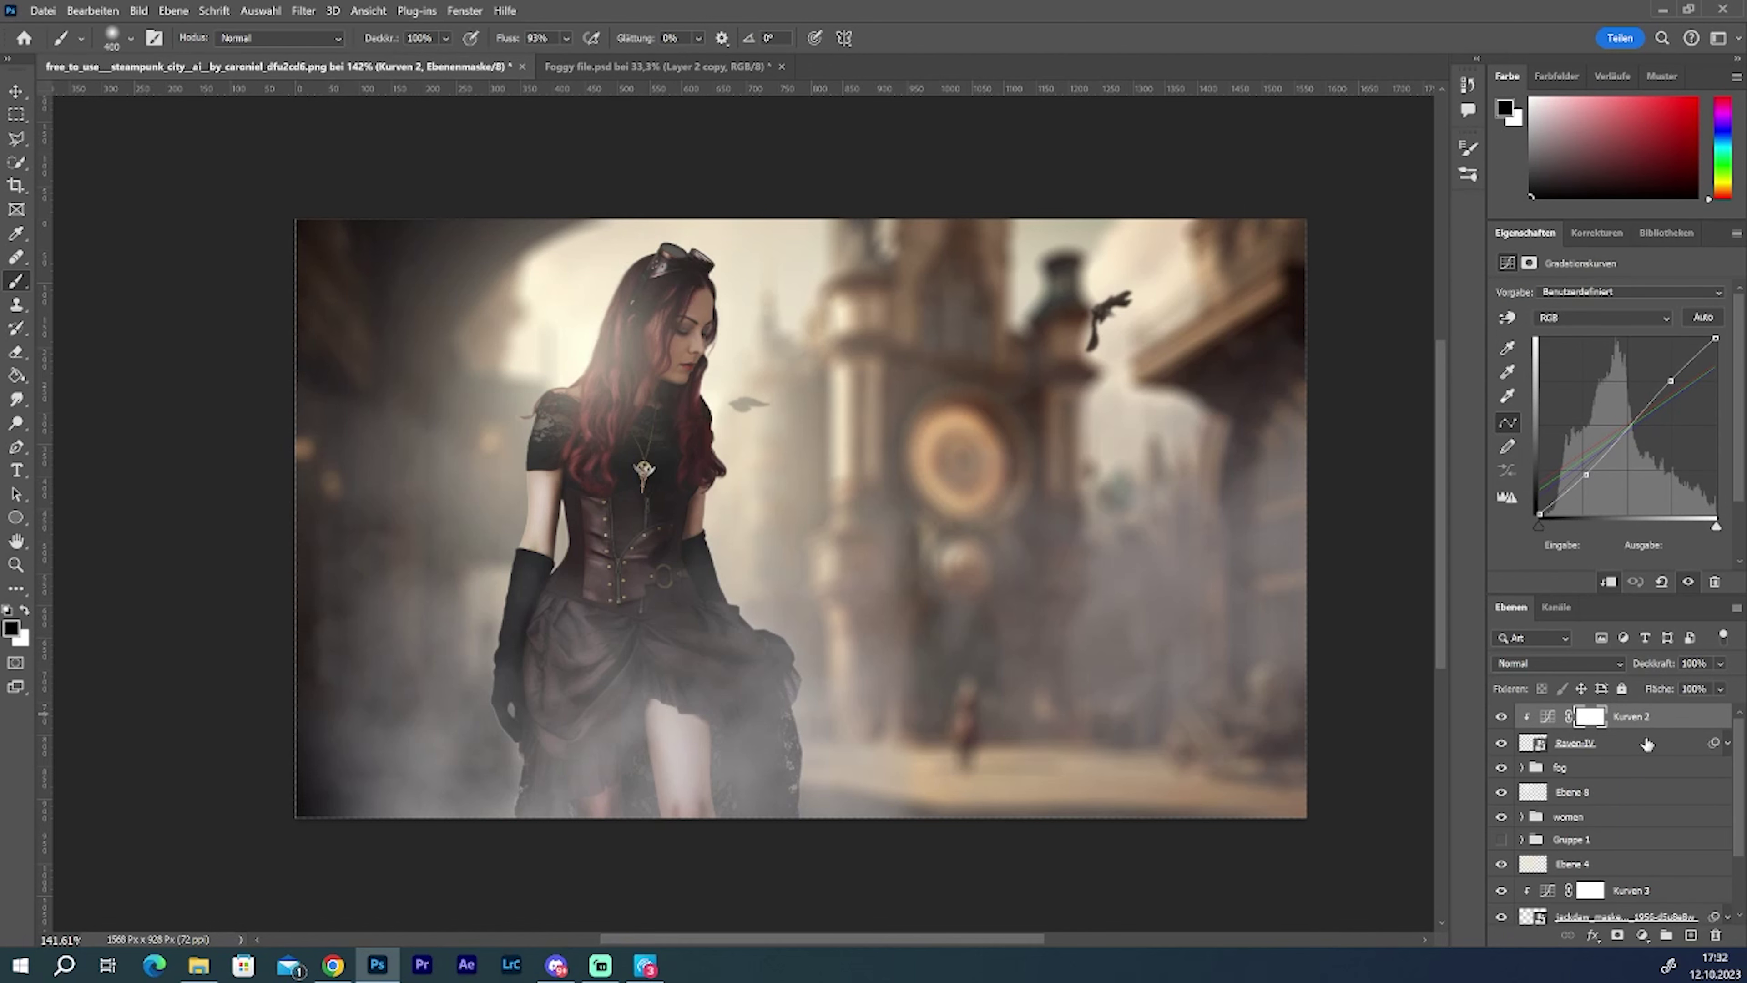
Step: Try pattern and light gradient fill layers, cancelling each without keeping them
{"action": "left_click", "coordinate": [1642, 934]}
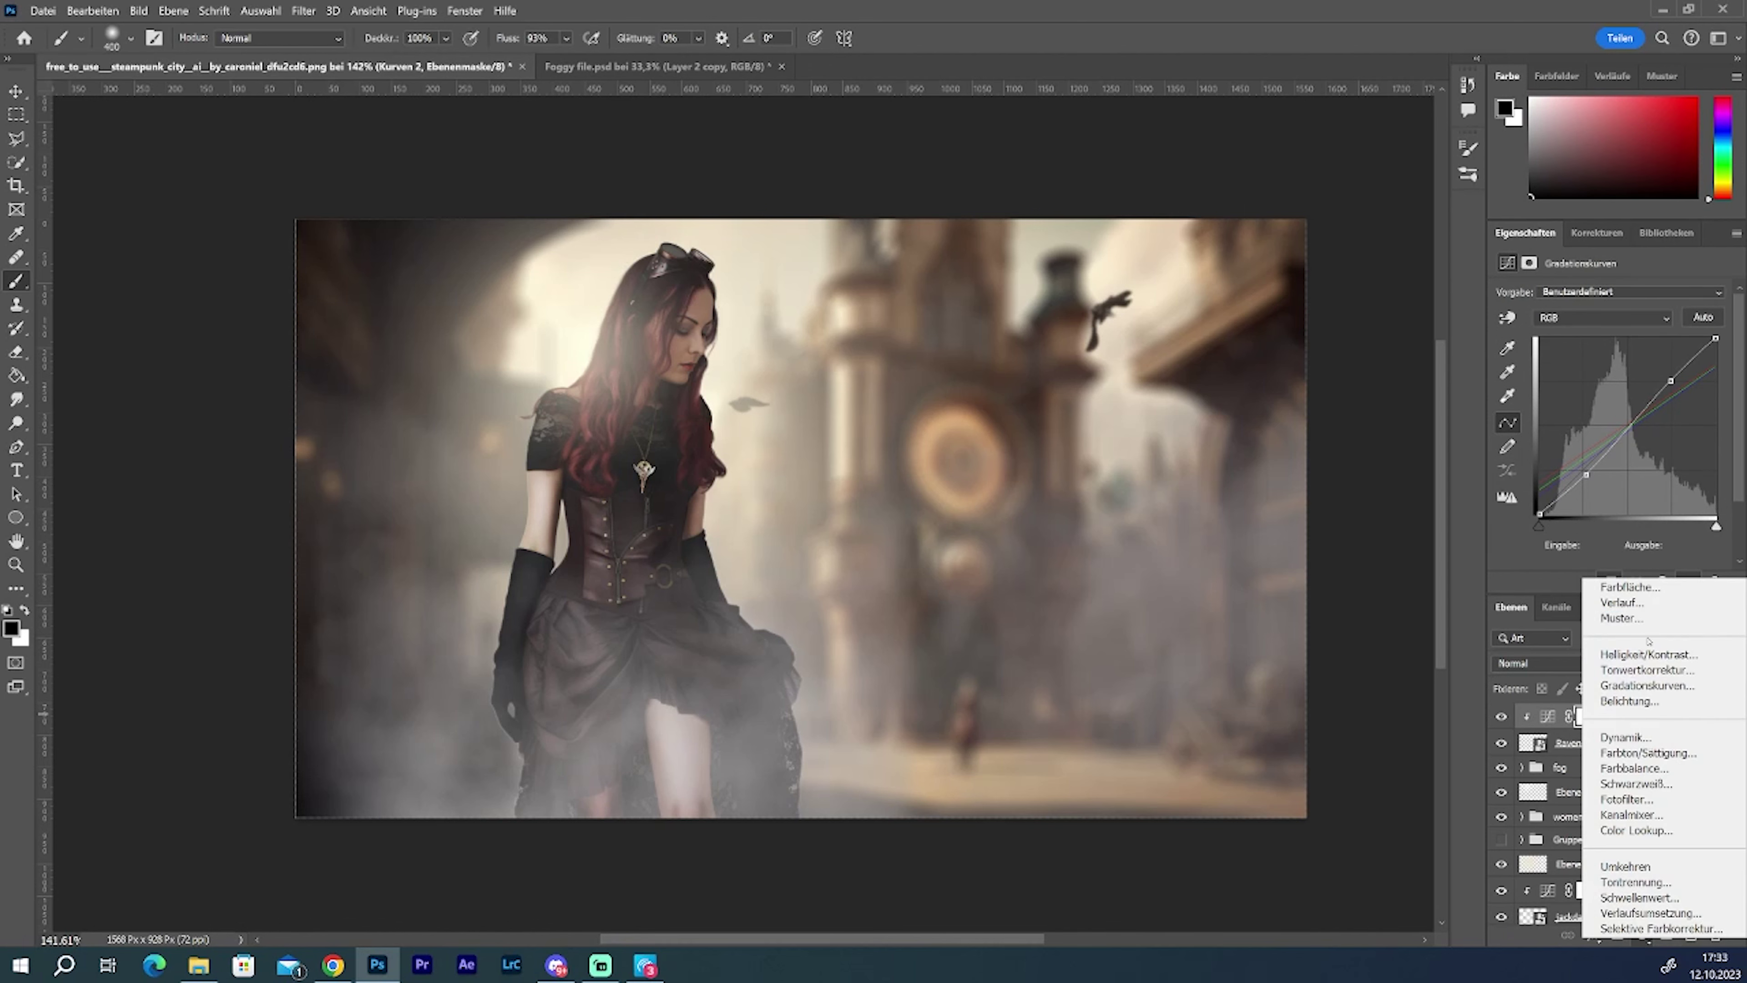
{"action": "left_click", "coordinate": [1609, 619]}
{"action": "key", "text": "Escape"}
{"action": "left_click", "coordinate": [1642, 934]}
{"action": "left_click", "coordinate": [1609, 585]}
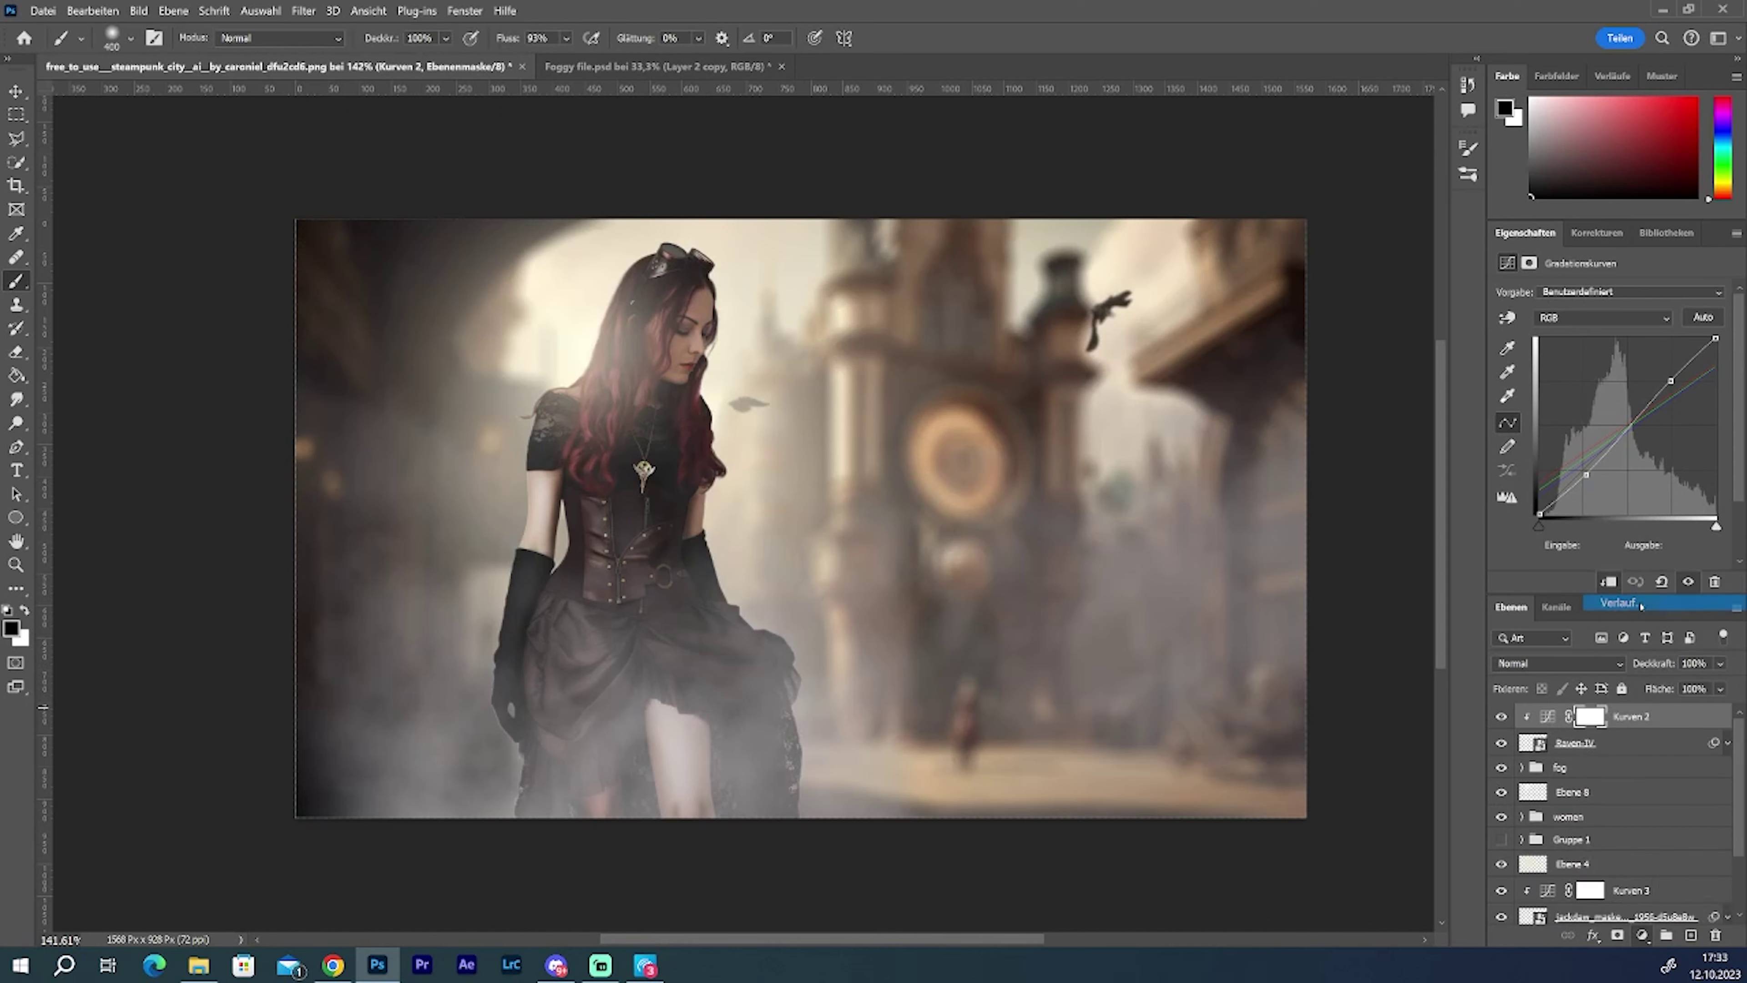
{"action": "key", "text": "Escape"}
{"action": "left_click", "coordinate": [1659, 658]}
{"action": "left_click", "coordinate": [1540, 735]}
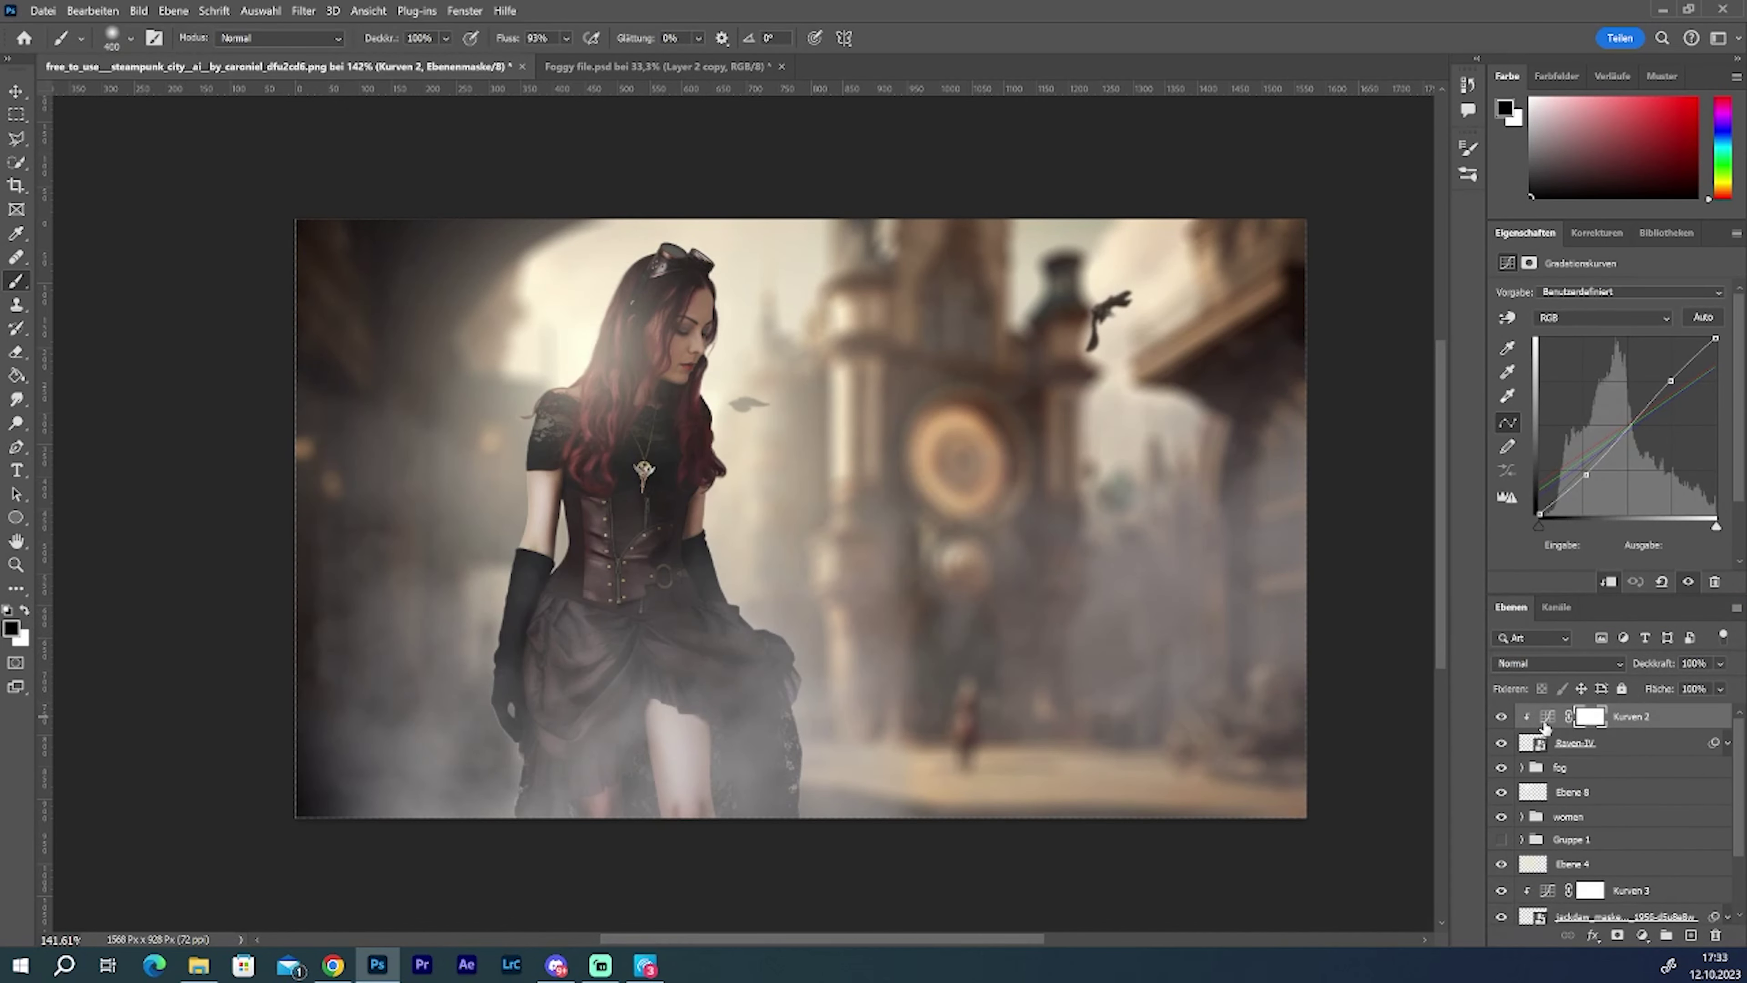
{"action": "left_click", "coordinate": [1643, 934]}
{"action": "left_click", "coordinate": [1603, 668]}
{"action": "left_click", "coordinate": [1669, 429]}
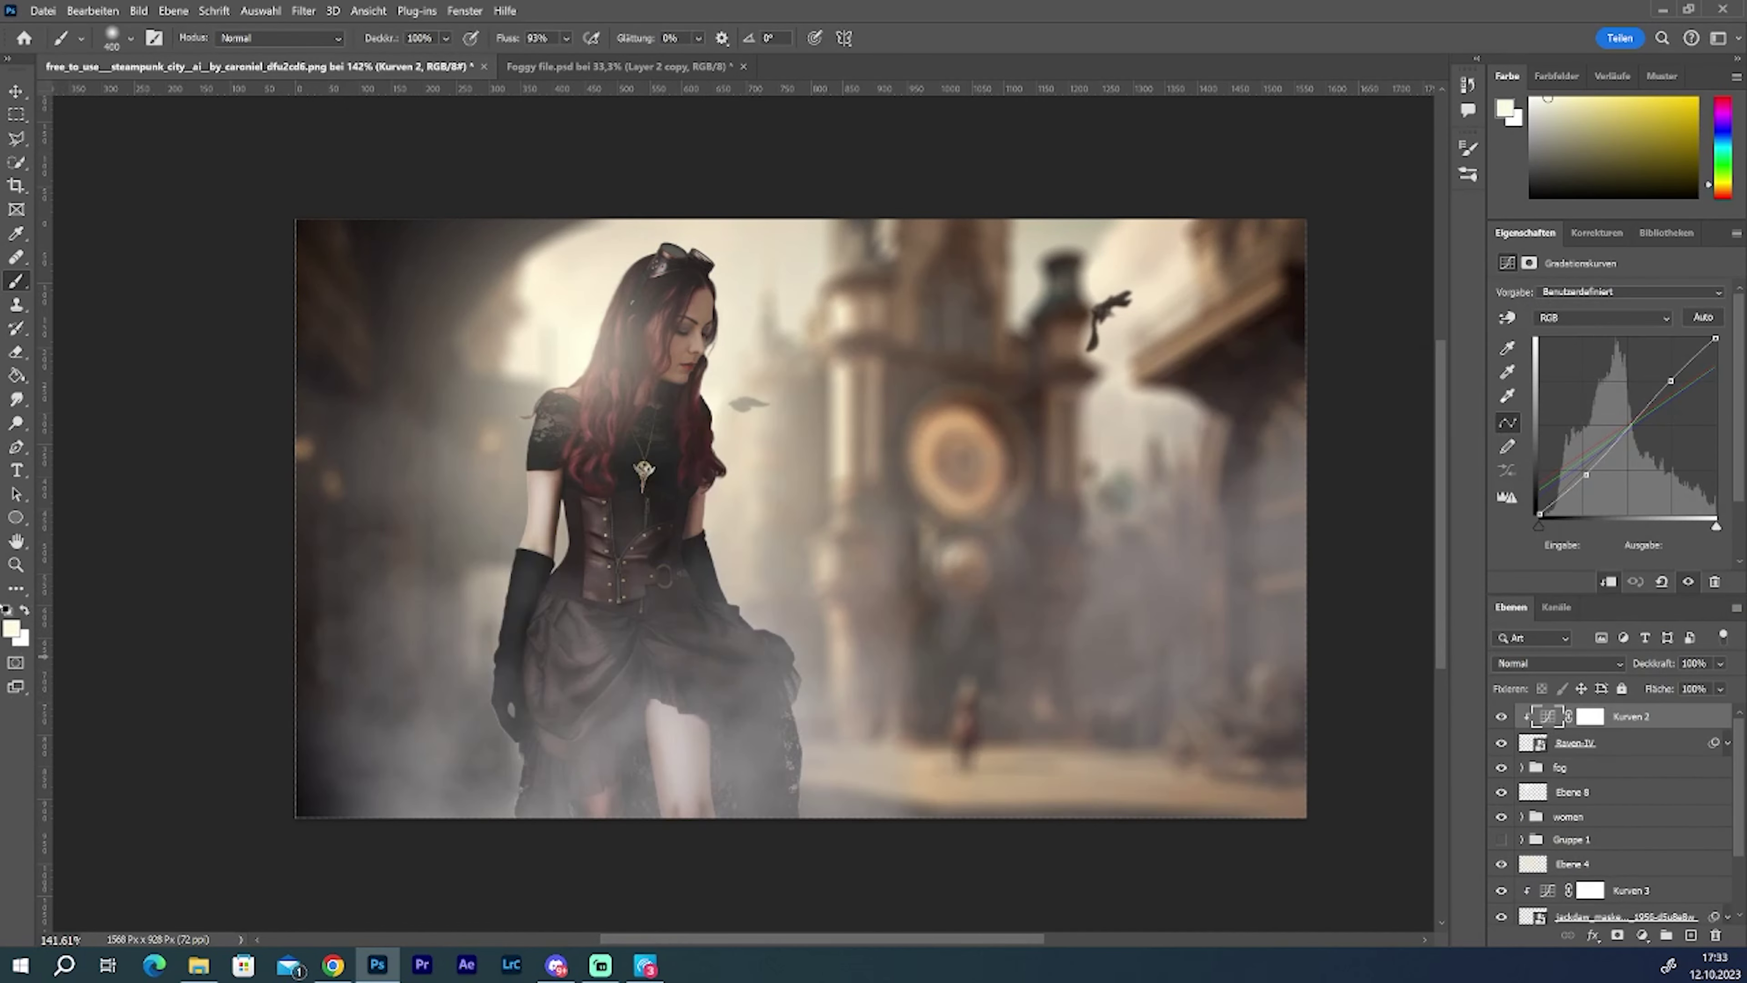
Step: Add a dark gradient fill vignette at 64% opacity, then stamp all visible layers into a new layer
{"action": "key", "text": "d"}
{"action": "left_click", "coordinate": [1642, 934]}
{"action": "left_click", "coordinate": [1602, 599]}
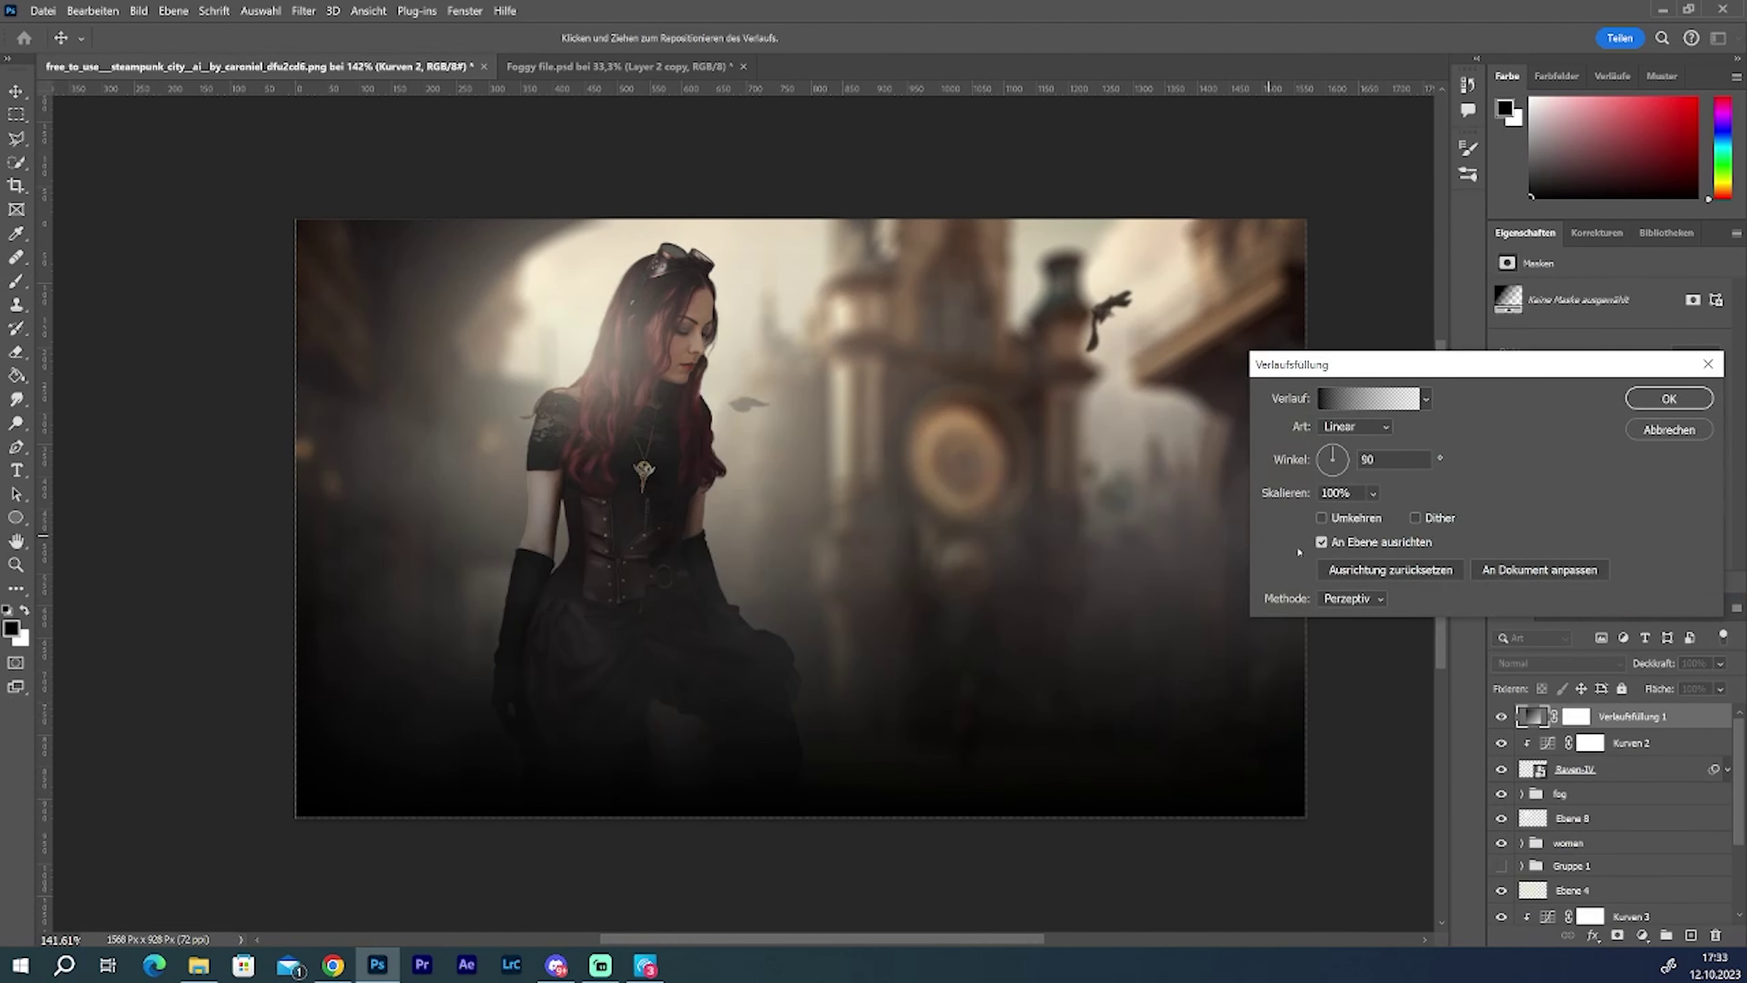
{"action": "left_click_drag", "start_coordinate": [1002, 807], "coordinate": [983, 762]}
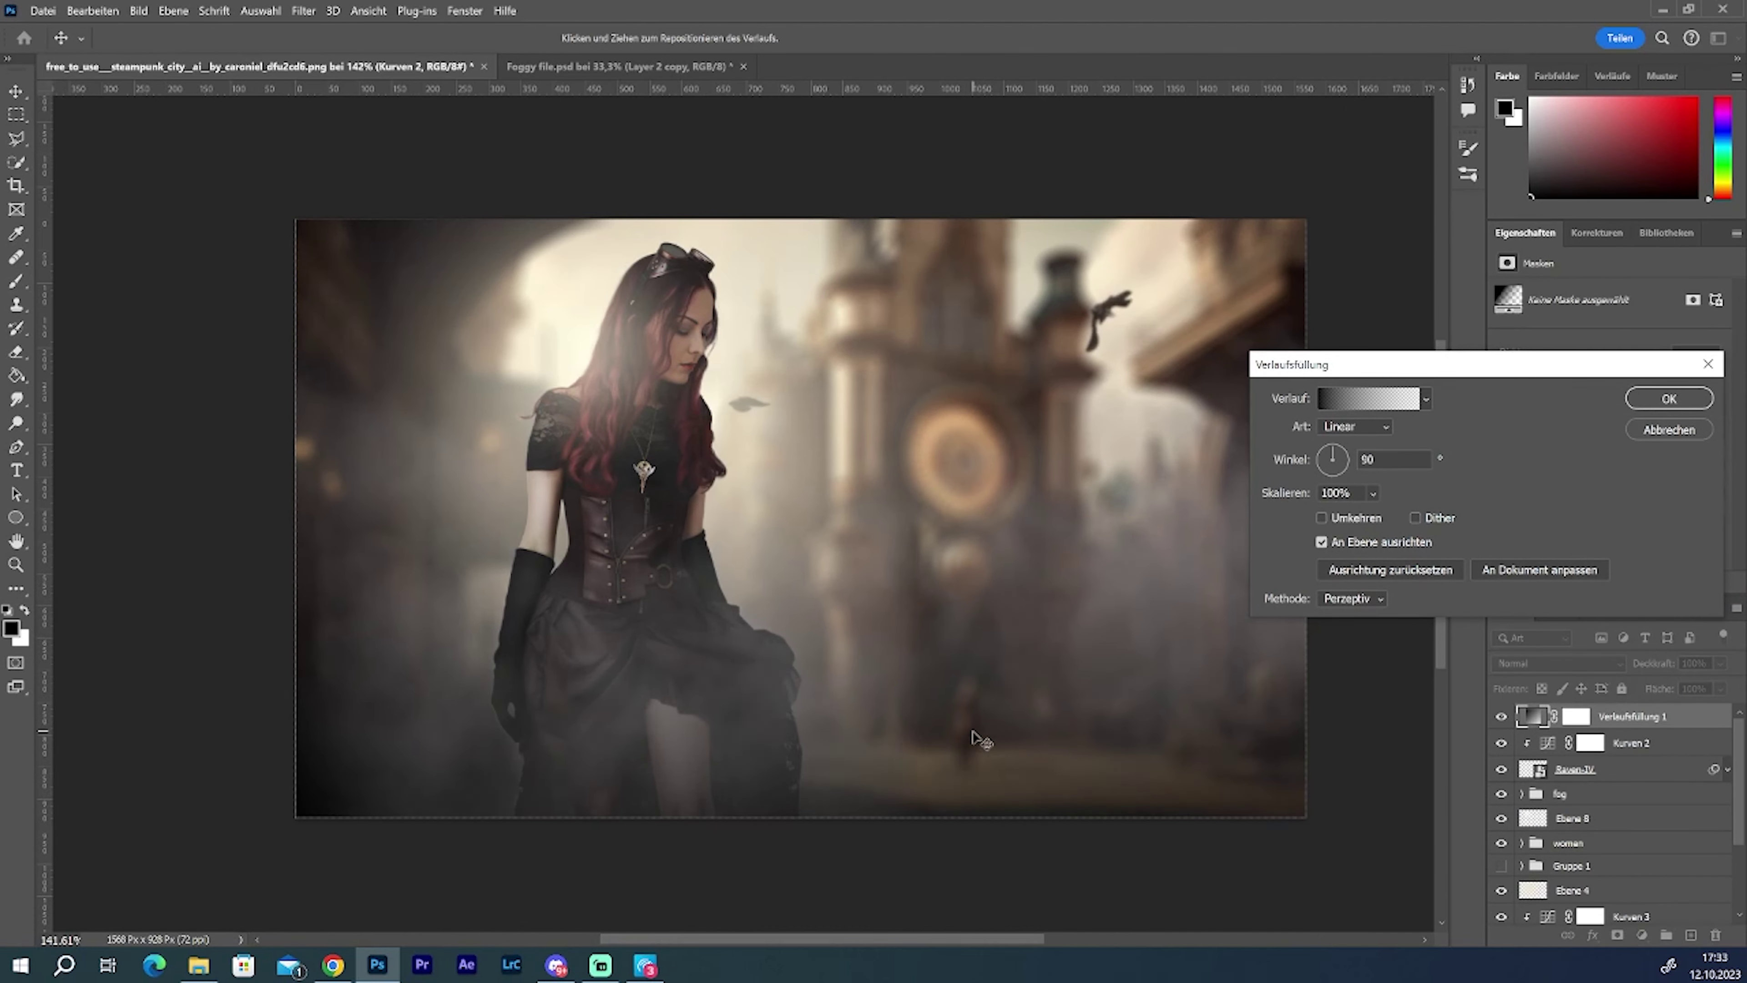
{"action": "key", "text": "b"}
{"action": "left_click", "coordinate": [1669, 398]}
{"action": "left_click_drag", "start_coordinate": [1650, 664], "coordinate": [1620, 669]}
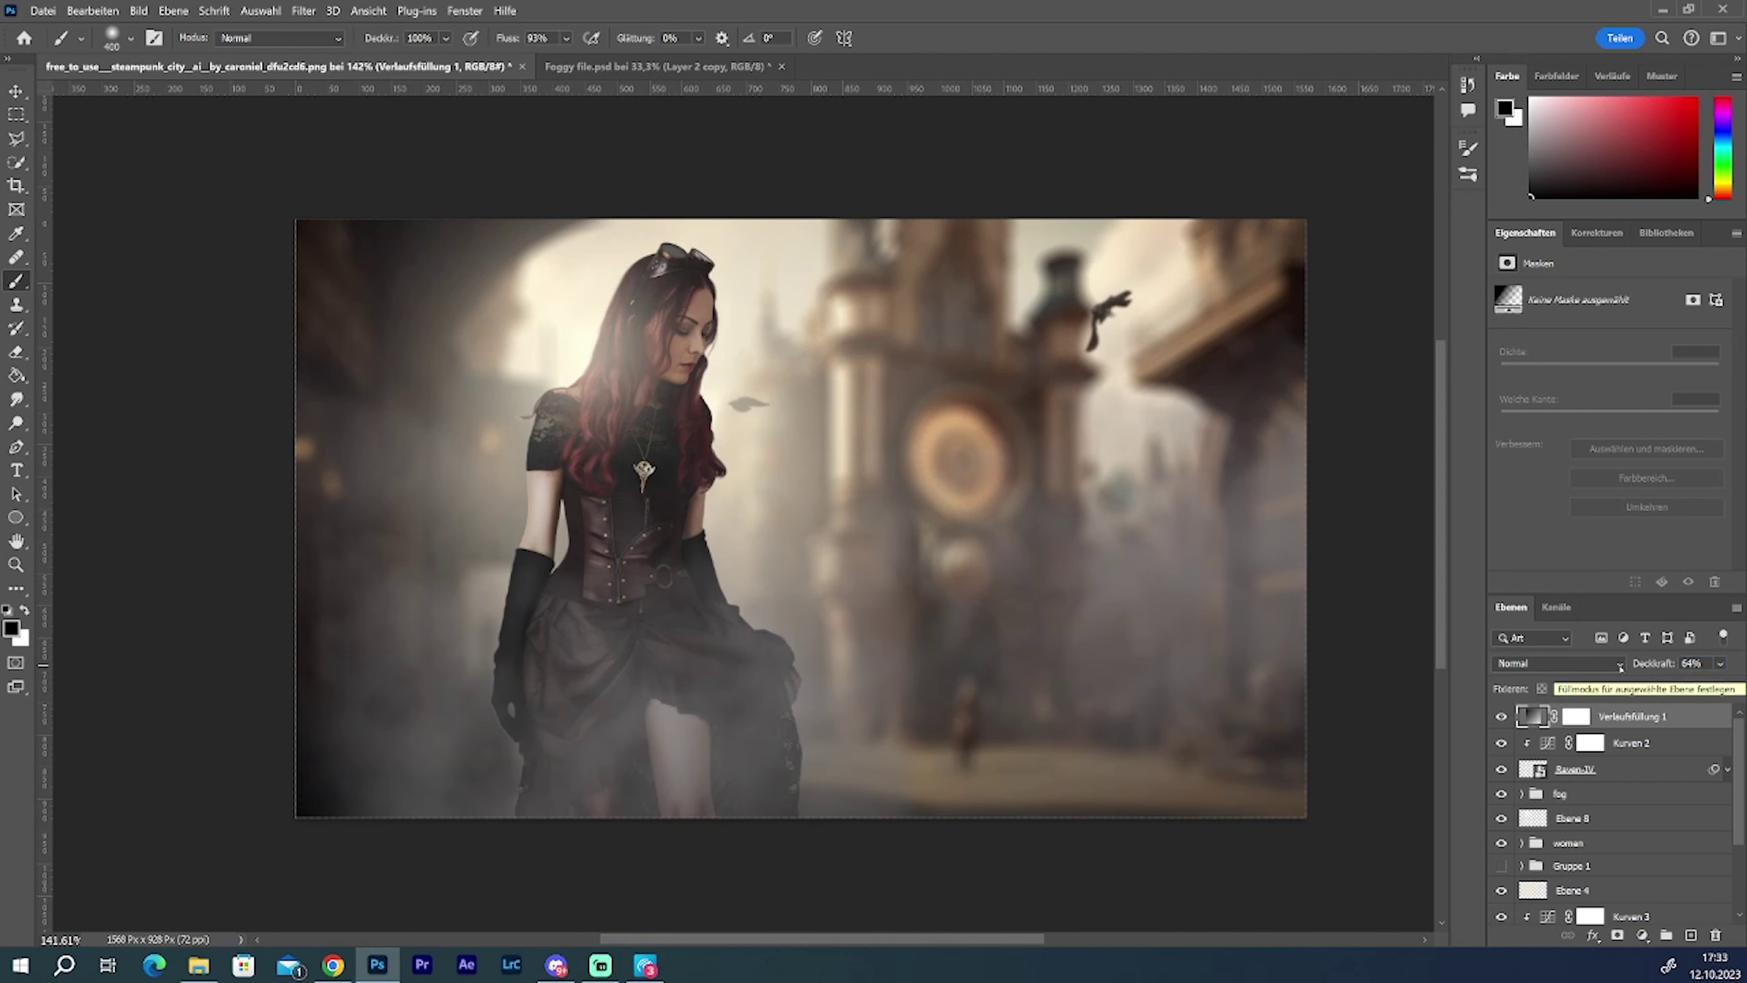
{"action": "key", "text": "ctrl+shift+alt+e"}
{"action": "left_click", "coordinate": [1597, 233]}
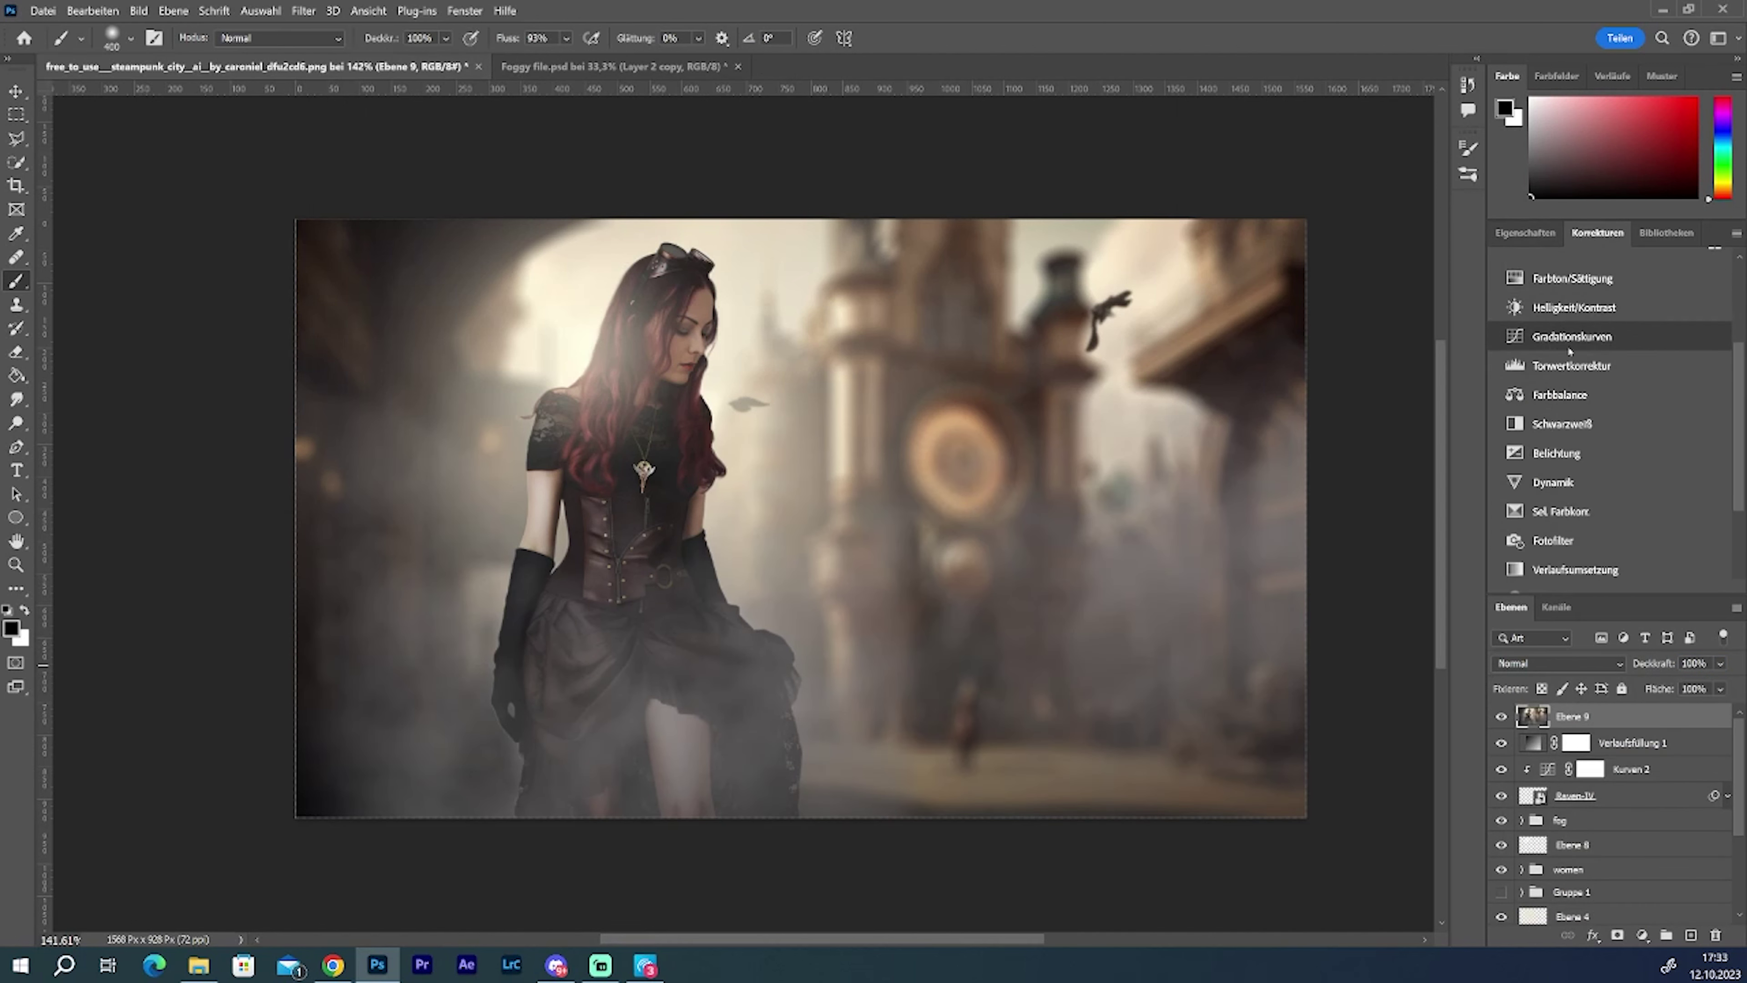
Step: Add a Farbbalance layer and a Dynamik vibrance layer set to +21 above the merged Ebene 9
{"action": "left_click", "coordinate": [1575, 395]}
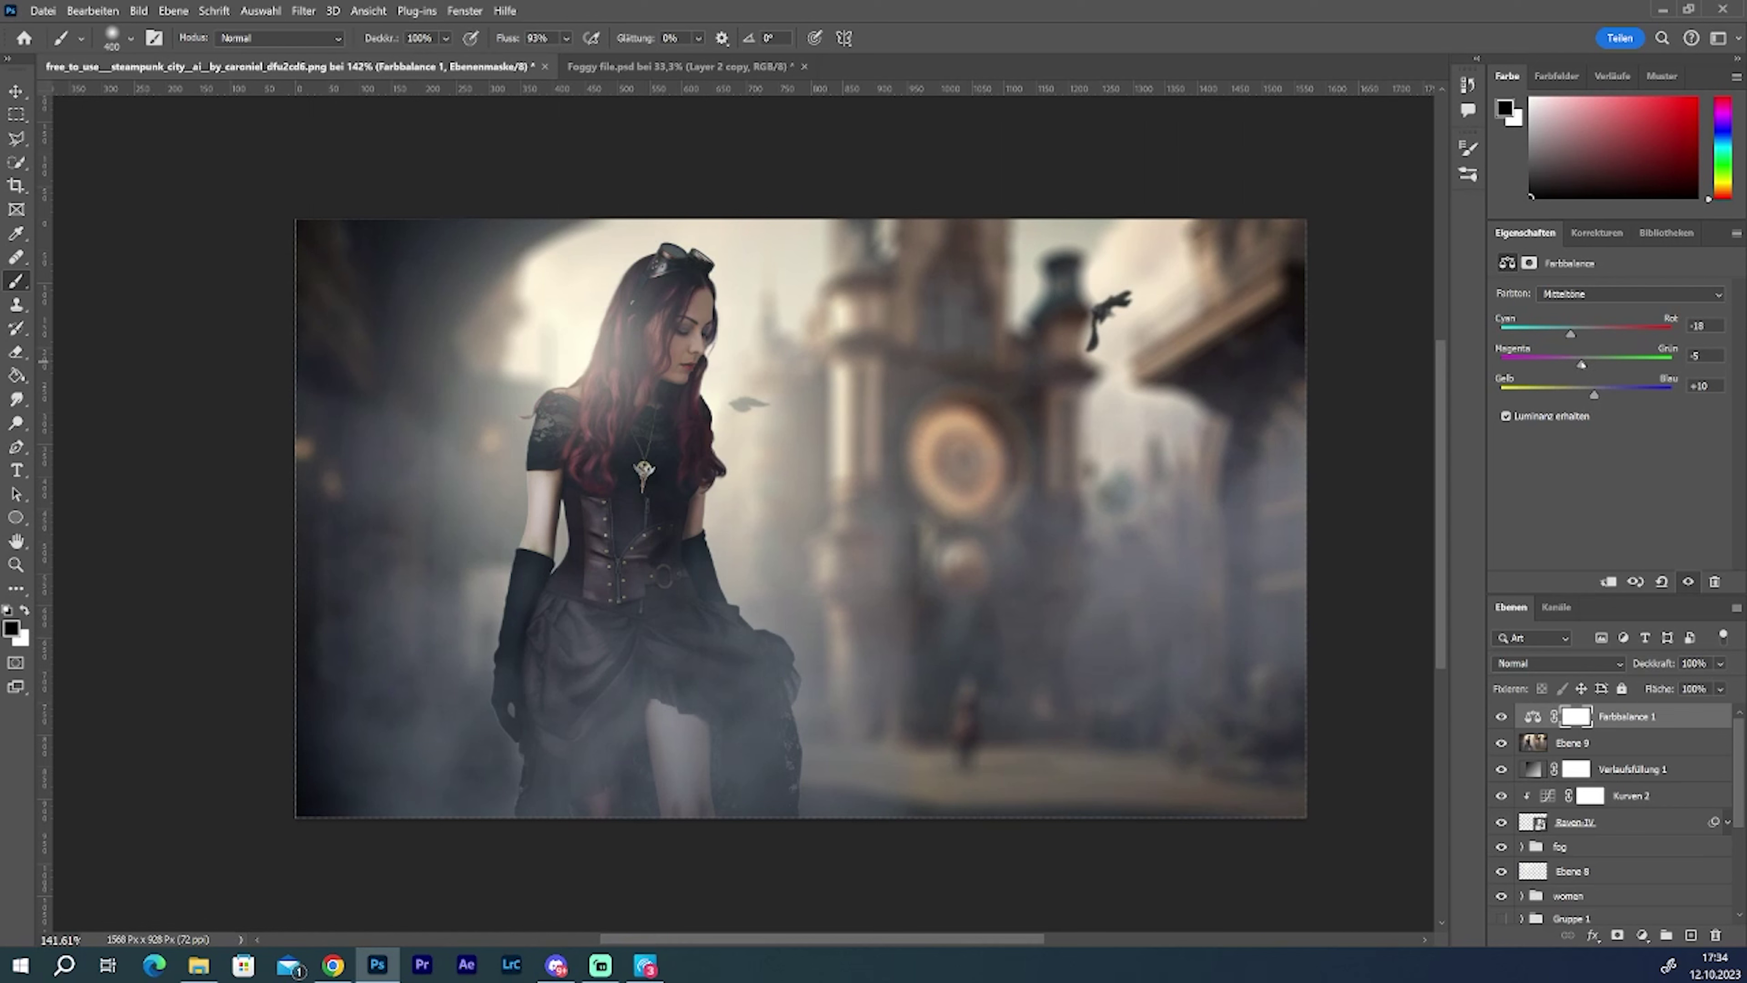
{"action": "left_click", "coordinate": [1597, 233]}
{"action": "left_click", "coordinate": [1609, 344]}
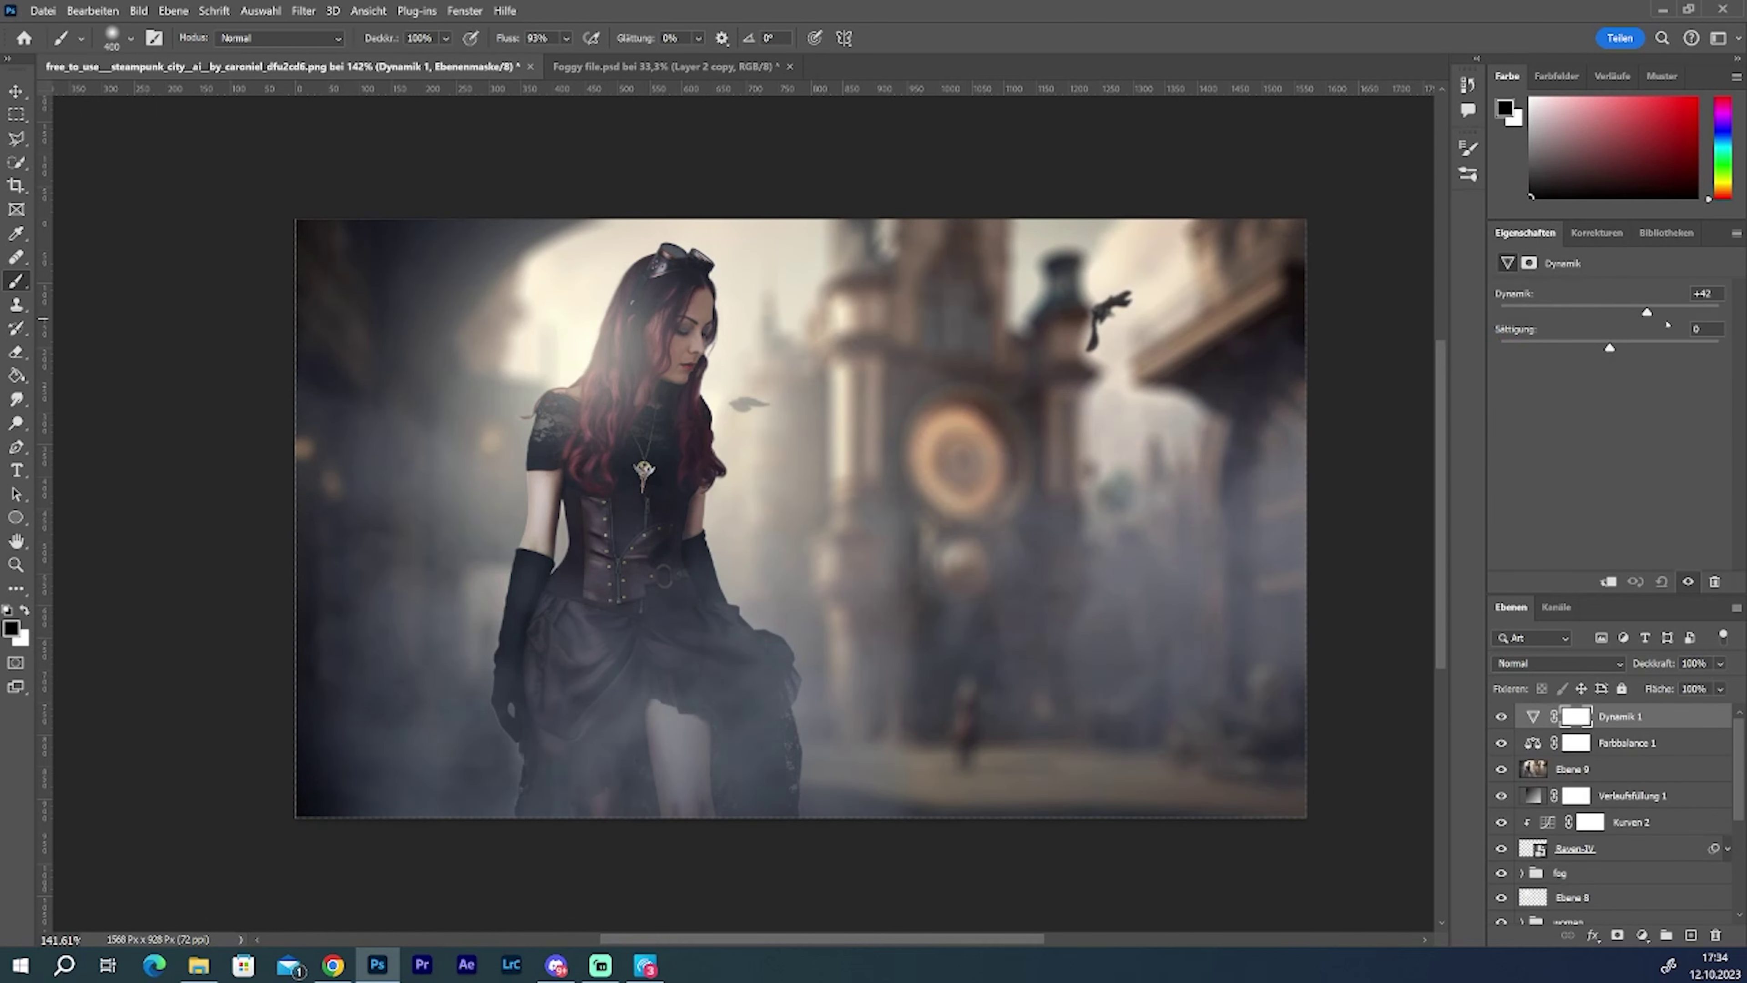
{"action": "left_click_drag", "start_coordinate": [1704, 333], "coordinate": [1652, 342]}
{"action": "left_click", "coordinate": [1683, 728]}
{"action": "key", "text": "z"}
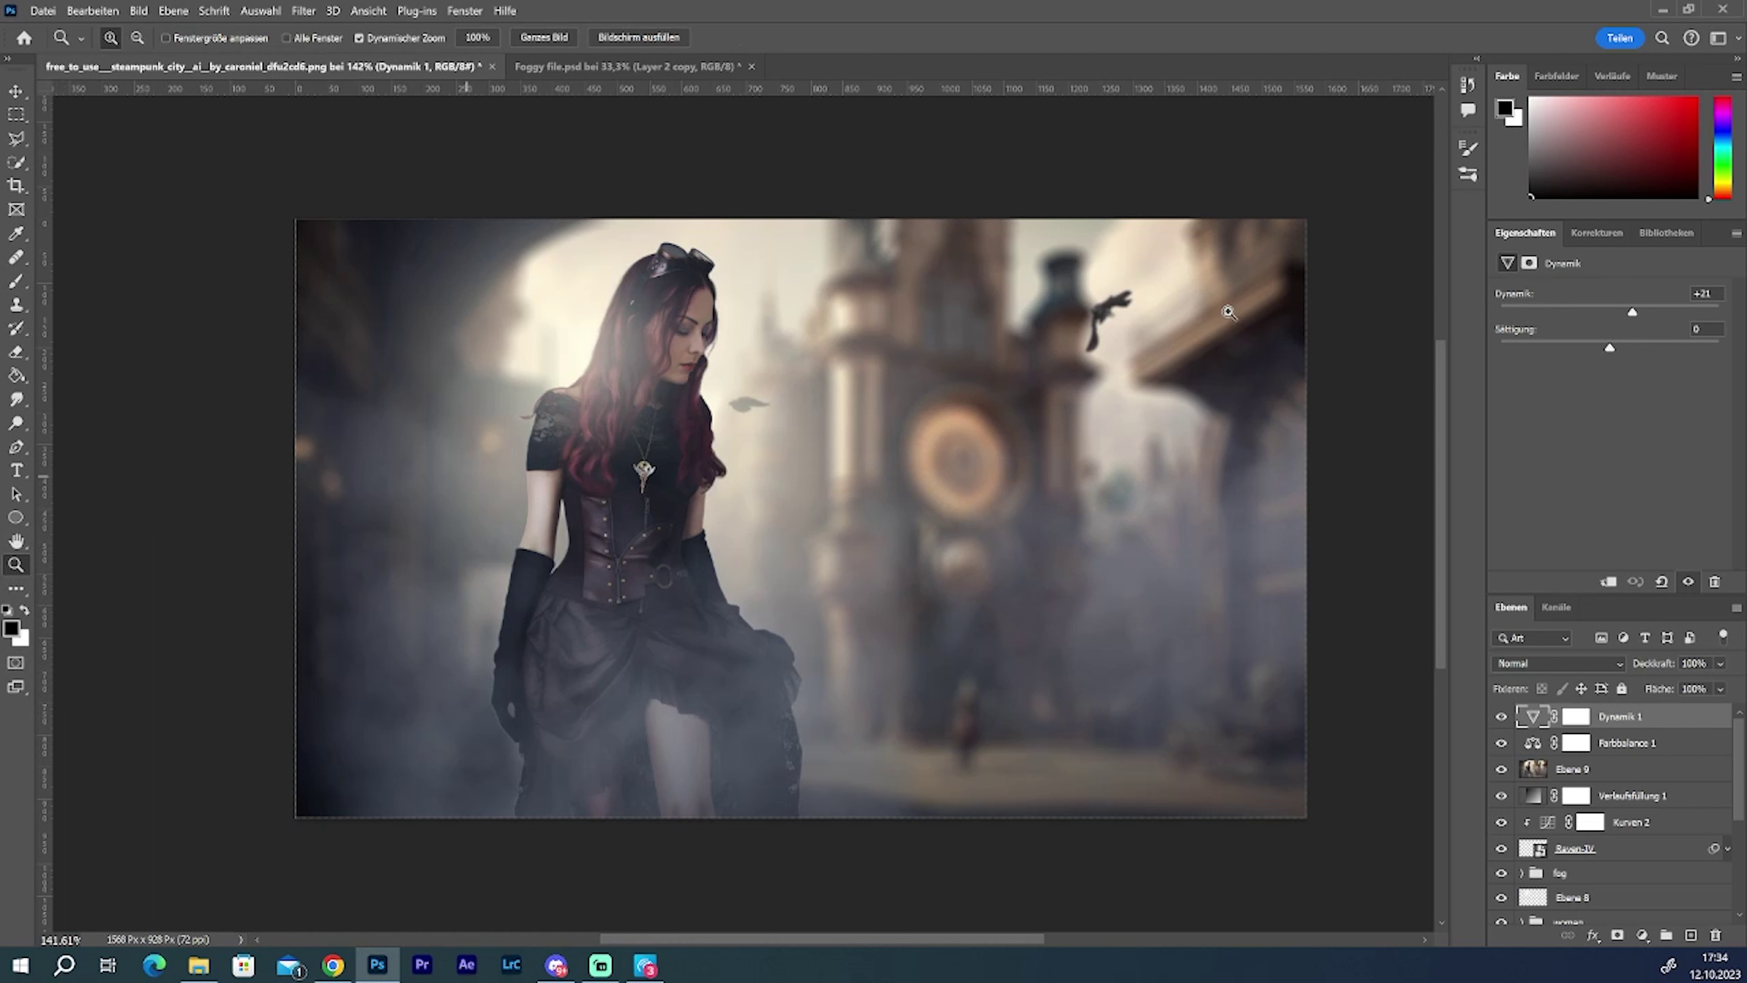
{"action": "key", "text": "super+e"}
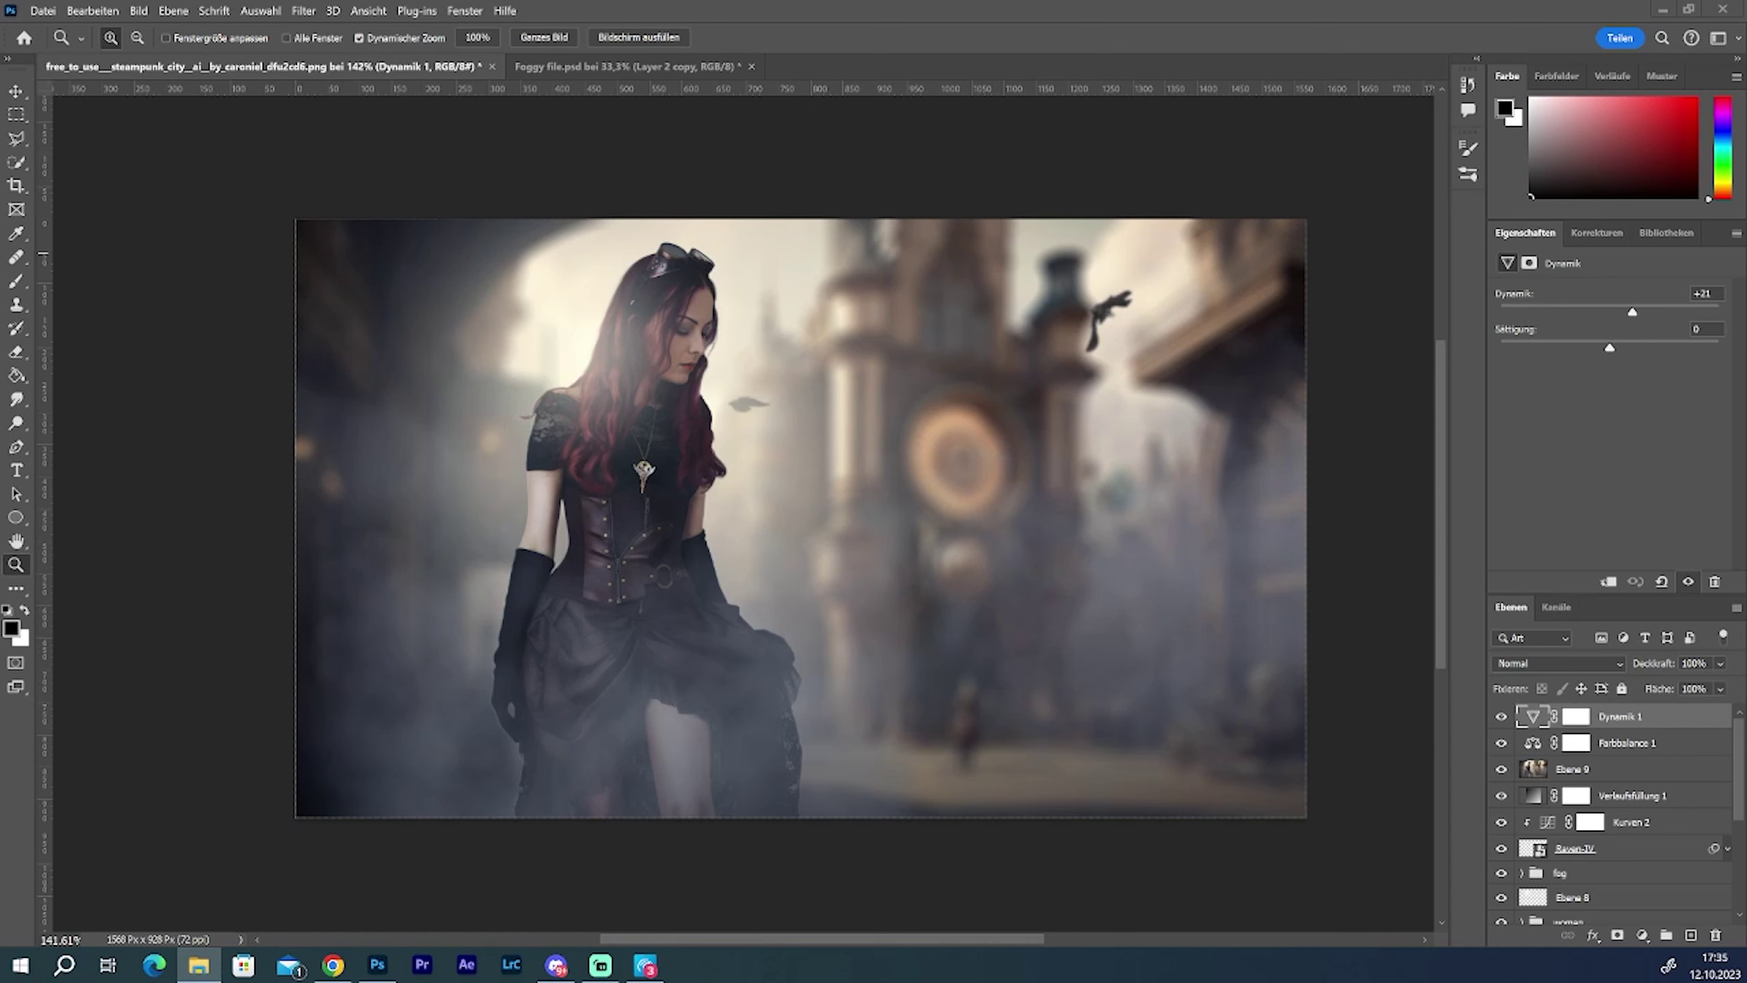
Step: Place the lens flare image with Negativ multiplizieren blending and zoom in on the woman's face
{"action": "left_click_drag", "start_coordinate": [843, 474], "coordinate": [663, 273]}
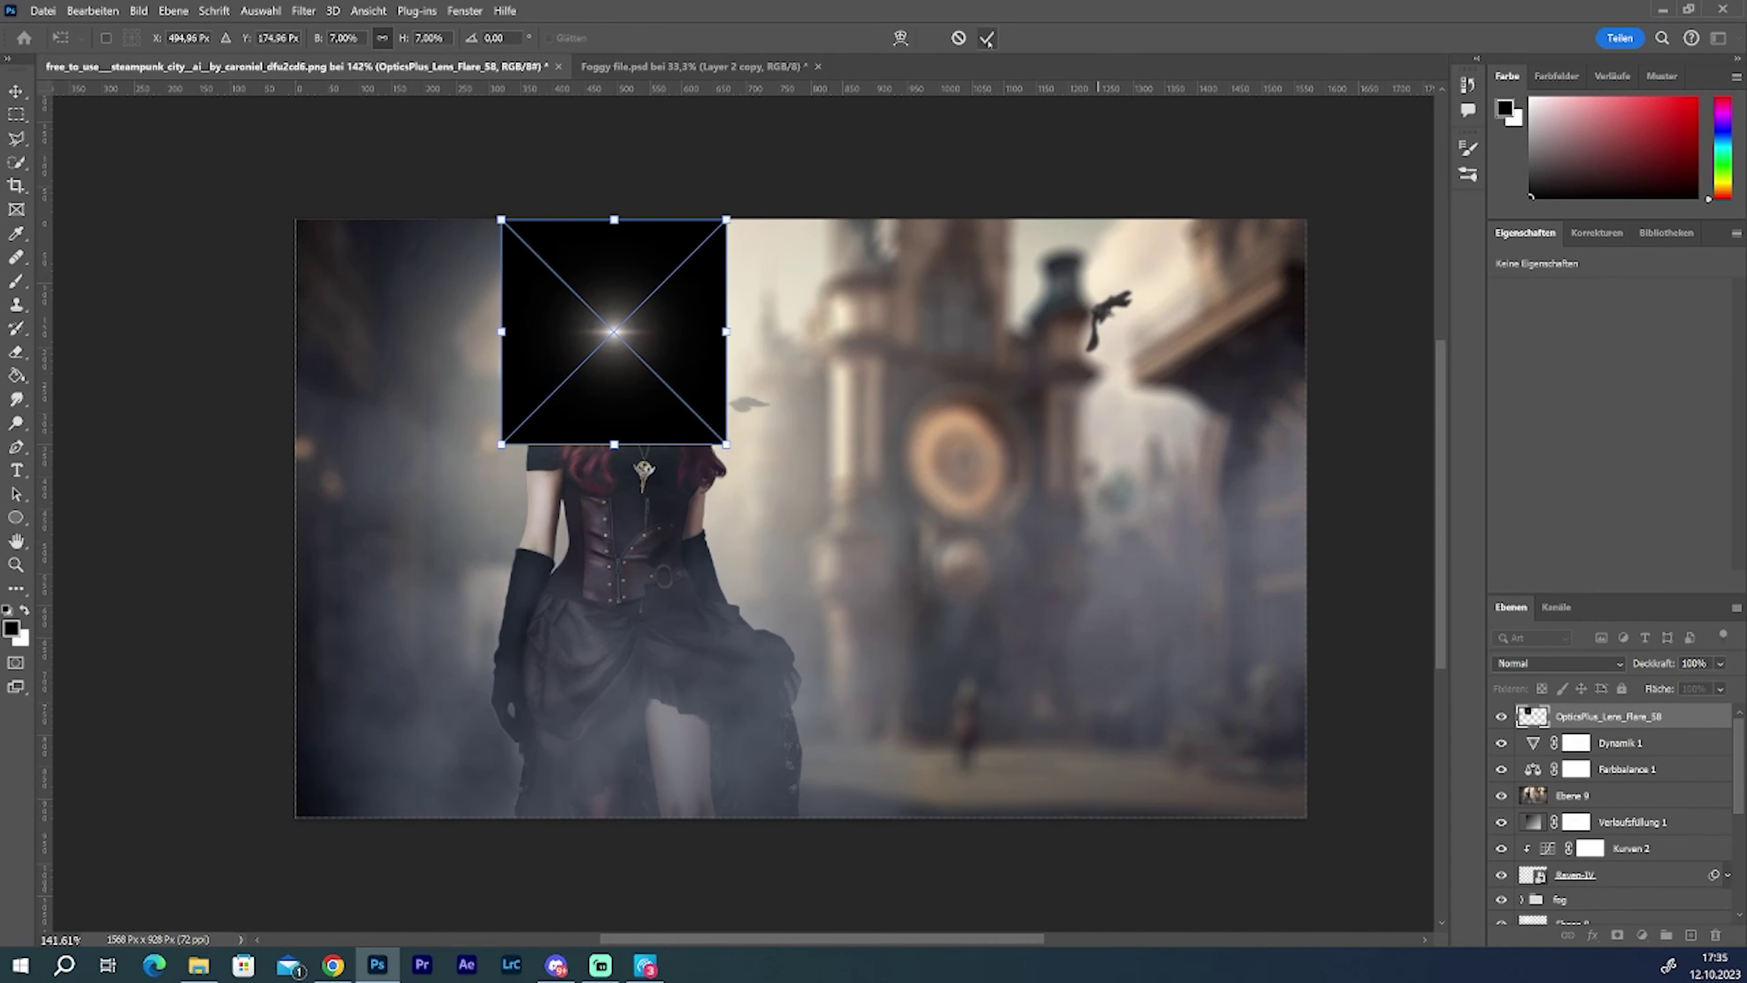
{"action": "left_click", "coordinate": [988, 39]}
{"action": "left_click", "coordinate": [1557, 663]}
{"action": "left_click", "coordinate": [1541, 592]}
{"action": "key", "text": "z"}
{"action": "mouse_move", "coordinate": [641, 265]}
{"action": "left_mouse_down"}
{"action": "mouse_move", "coordinate": [694, 264]}
{"action": "mouse_move", "coordinate": [756, 213]}
{"action": "left_mouse_up"}
{"action": "left_click", "coordinate": [92, 10]}
{"action": "left_click", "coordinate": [412, 482]}
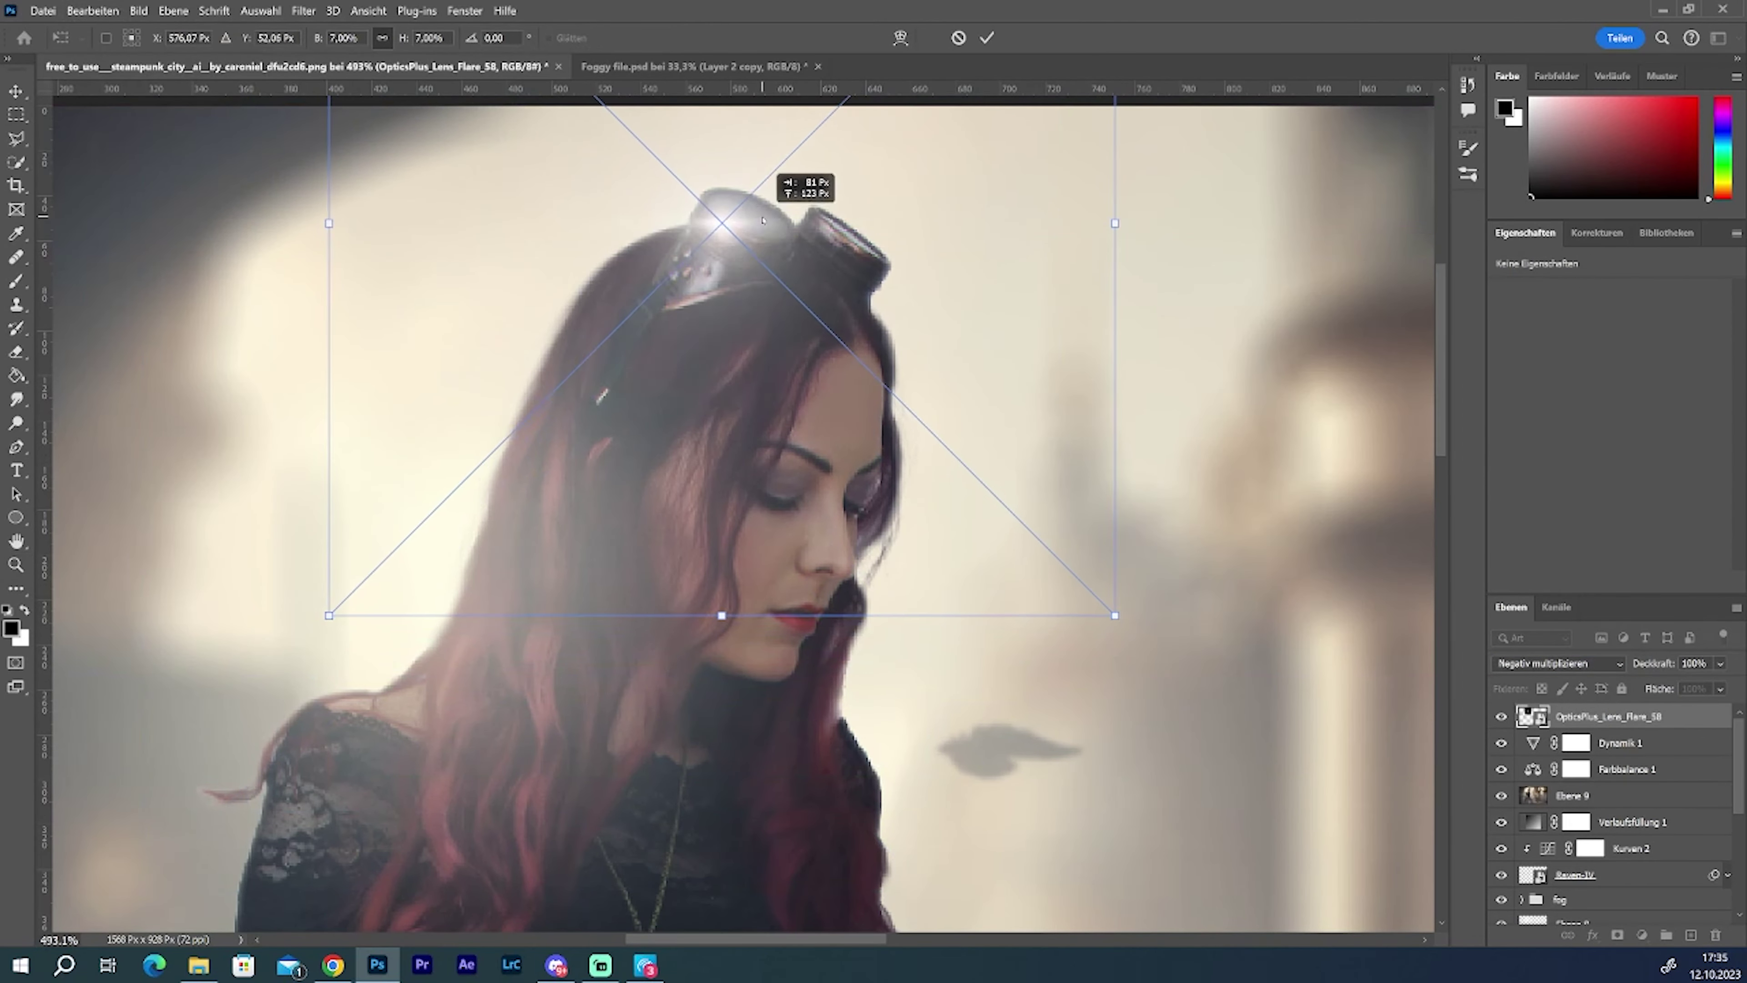
{"action": "key", "text": "Return"}
Step: Shrink the lens flare onto her goggles, then place the dust-particles image and begin scaling it
{"action": "mouse_move", "coordinate": [777, 550]}
{"action": "left_mouse_down"}
{"action": "mouse_move", "coordinate": [731, 550]}
{"action": "mouse_move", "coordinate": [682, 519]}
{"action": "left_mouse_up"}
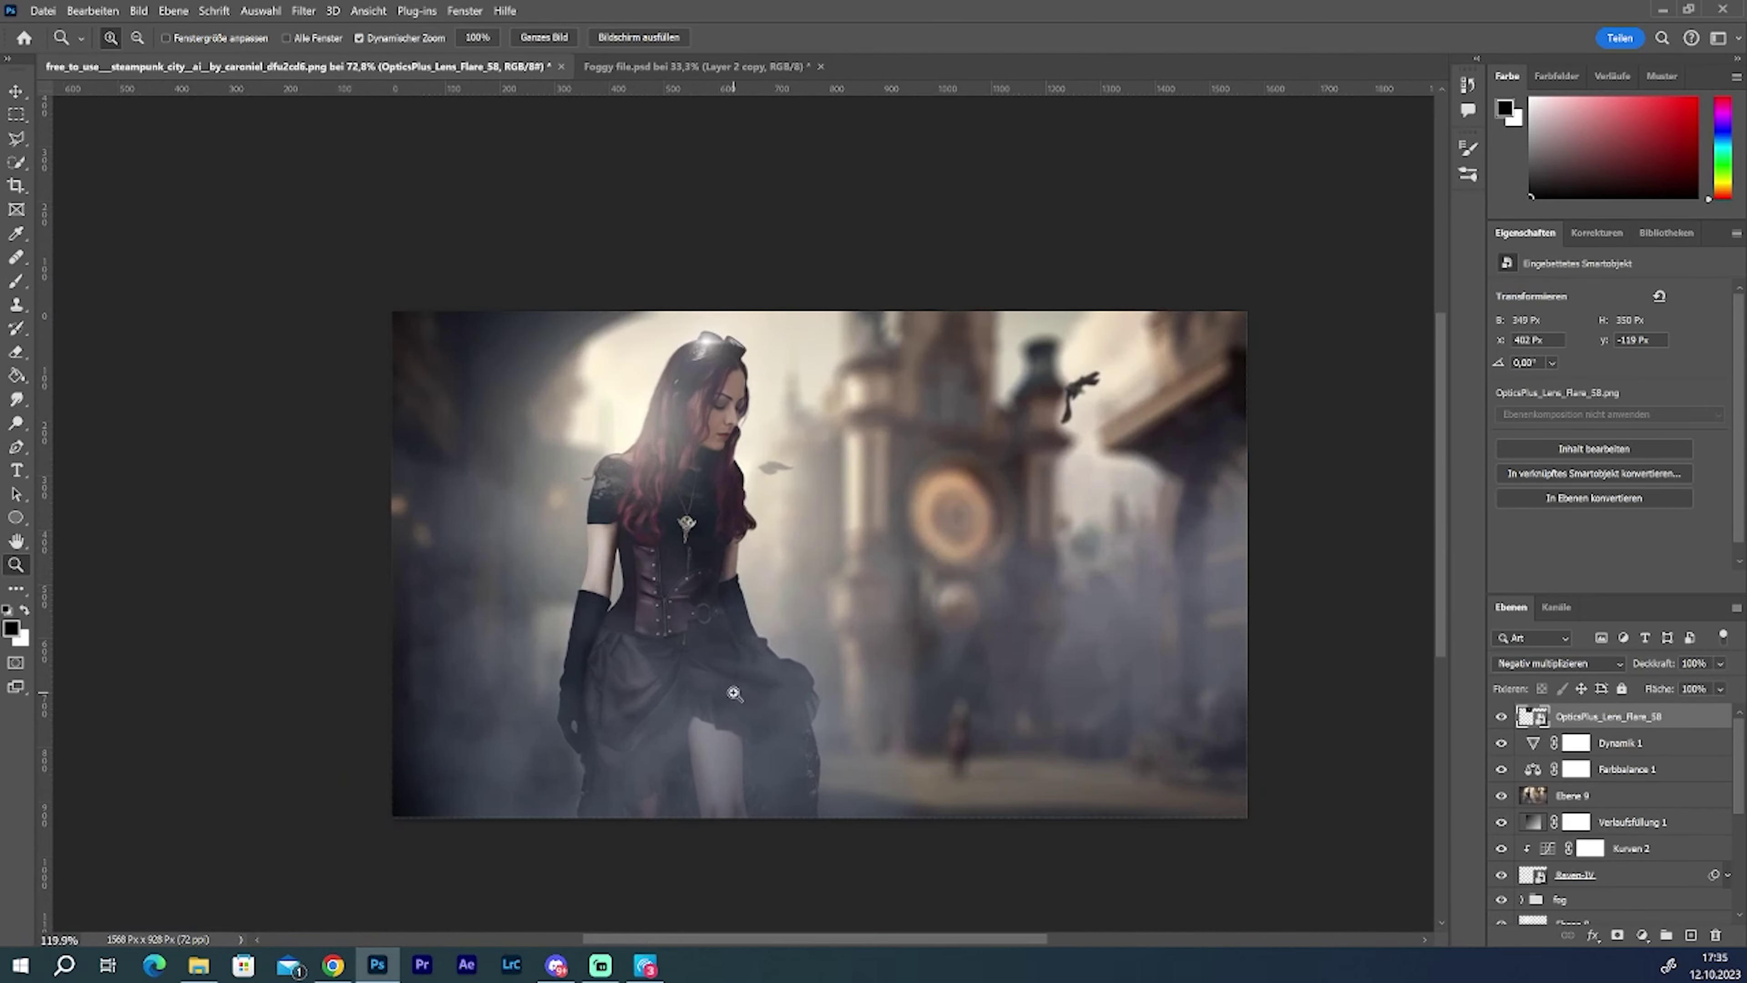
{"action": "left_click_drag", "start_coordinate": [749, 269], "coordinate": [825, 269]}
{"action": "left_click", "coordinate": [92, 10]}
{"action": "left_click", "coordinate": [382, 472]}
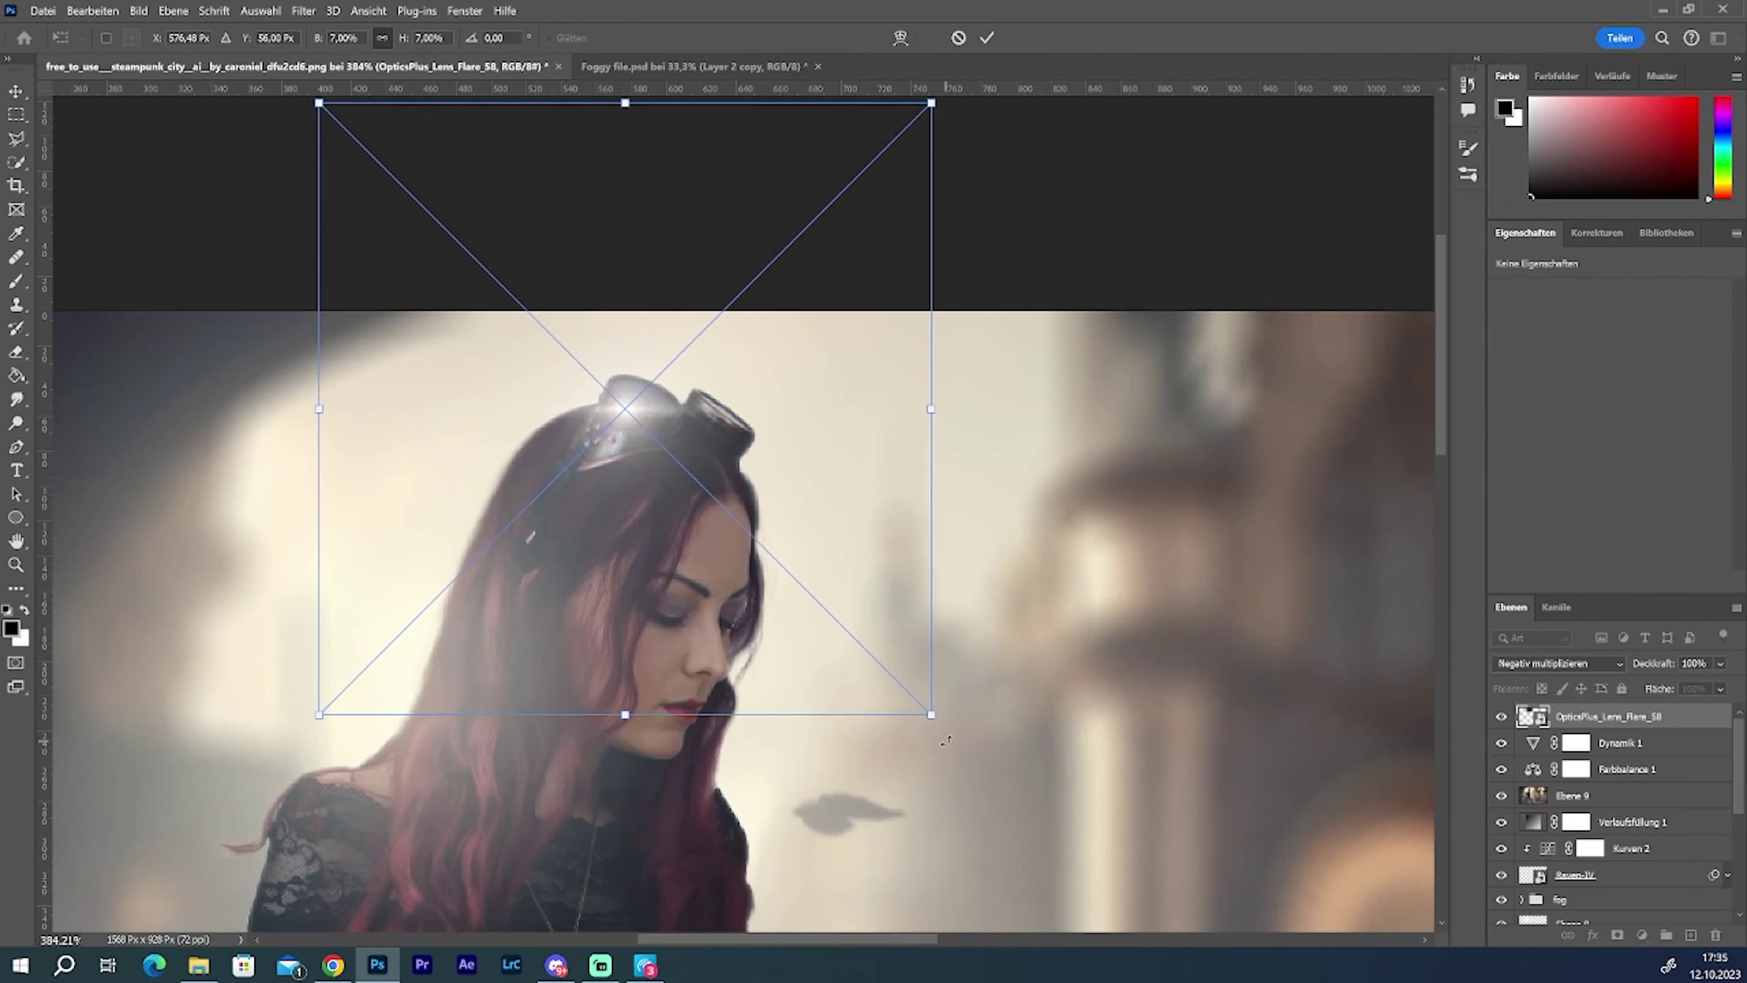
{"action": "left_click_drag", "start_coordinate": [929, 715], "coordinate": [823, 604]}
{"action": "left_click_drag", "start_coordinate": [647, 317], "coordinate": [706, 374]}
{"action": "key", "text": "Return"}
{"action": "left_click_drag", "start_coordinate": [848, 510], "coordinate": [926, 689]}
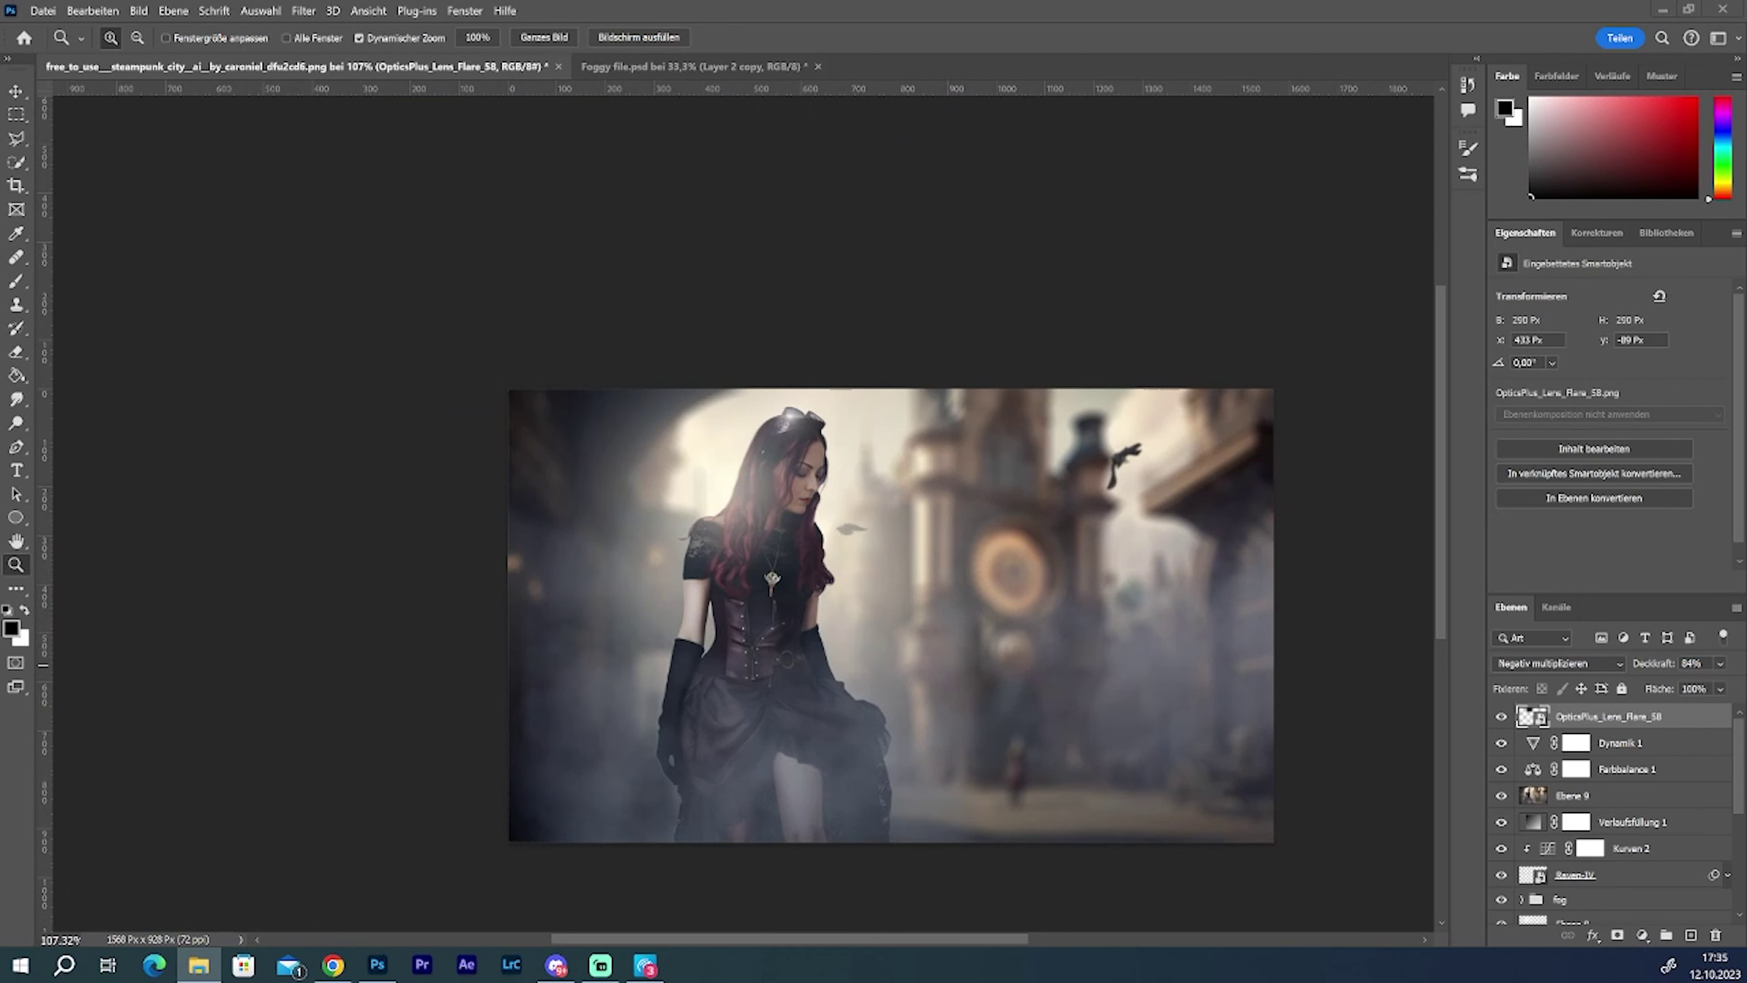
{"action": "left_click_drag", "start_coordinate": [1248, 320], "coordinate": [1104, 593]}
{"action": "left_click_drag", "start_coordinate": [1120, 387], "coordinate": [897, 543]}
Step: Blend the first dust layer with Negativ multiplizieren and mask it off the top and clock tower
{"action": "left_click_drag", "start_coordinate": [901, 714], "coordinate": [1003, 545]}
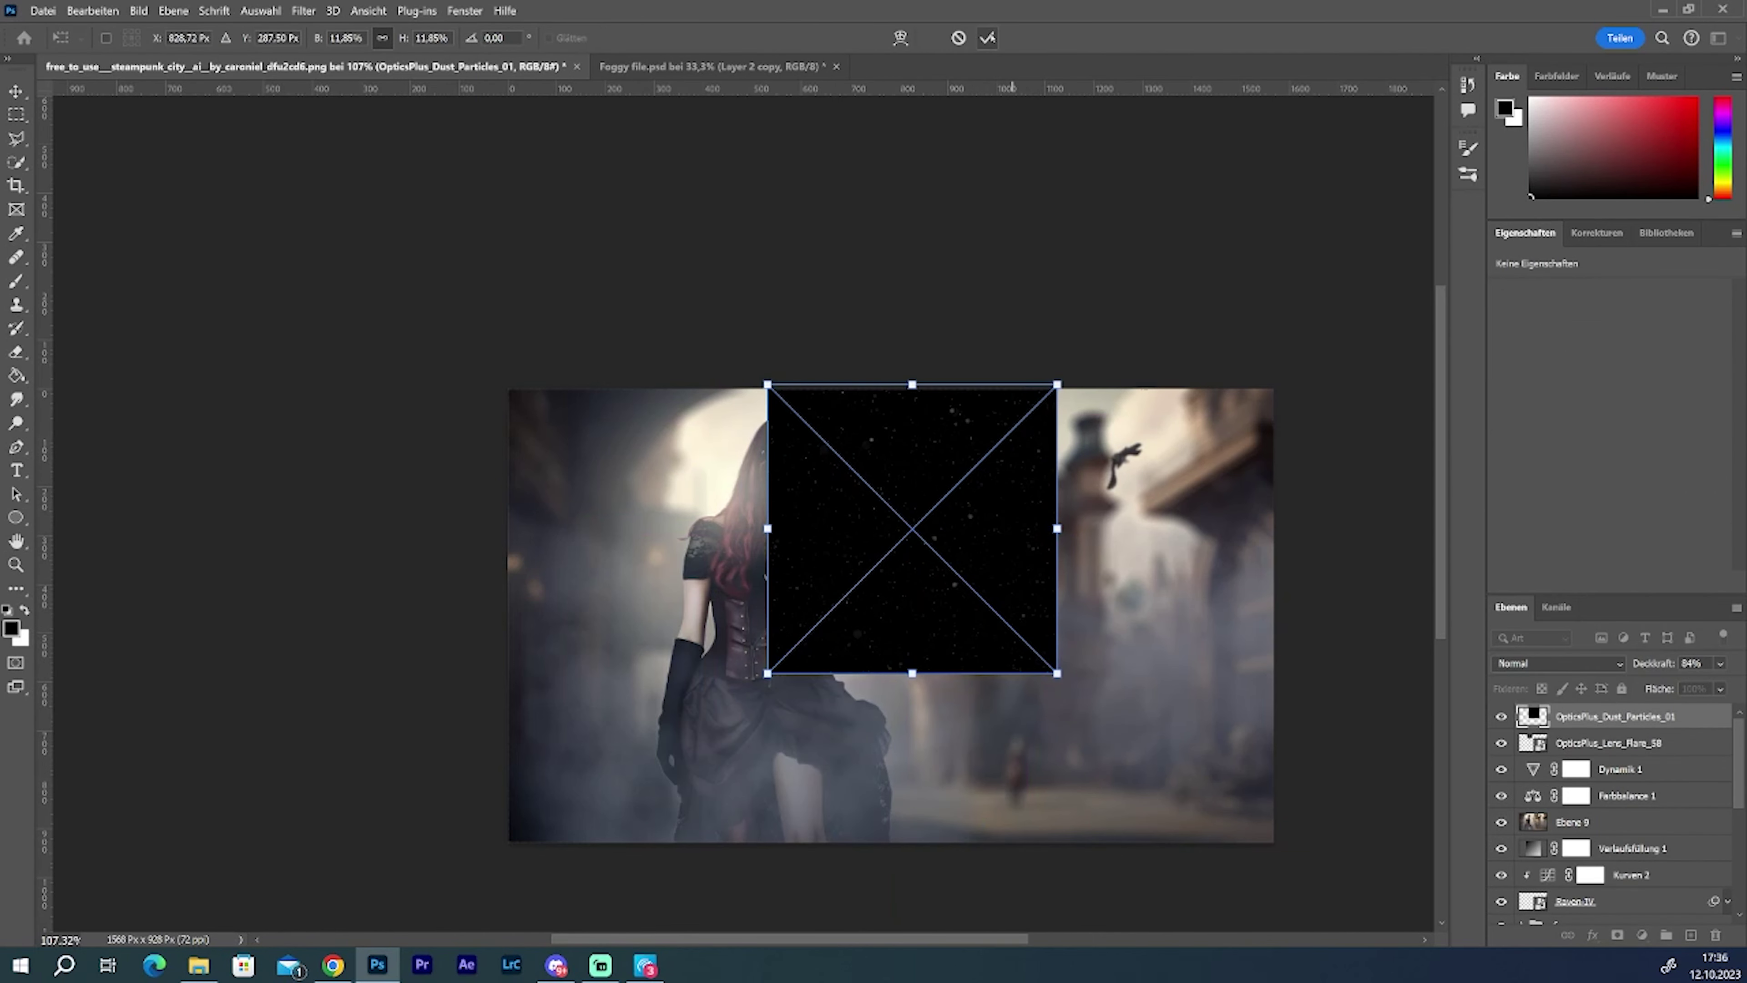
{"action": "left_click", "coordinate": [1561, 663]}
{"action": "left_click", "coordinate": [1538, 601]}
{"action": "left_click", "coordinate": [1618, 934]}
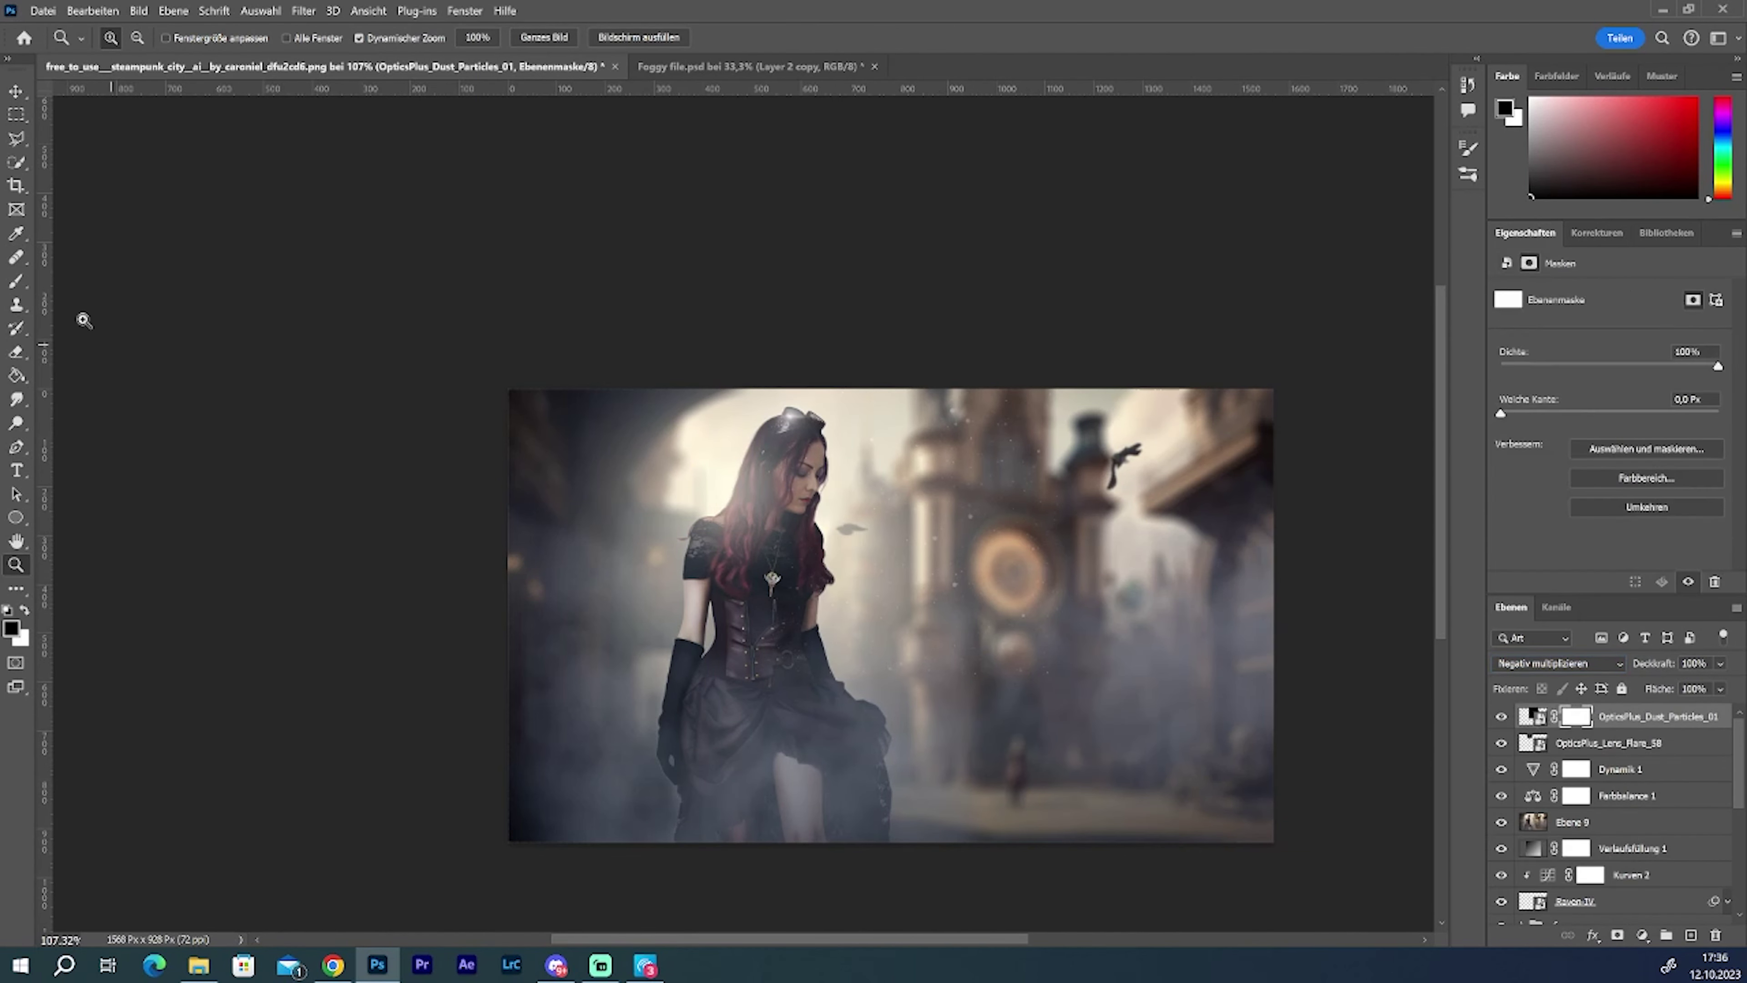
{"action": "key", "text": "b"}
{"action": "mouse_move", "coordinate": [1032, 689]}
{"action": "left_mouse_down"}
{"action": "mouse_move", "coordinate": [986, 741]}
{"action": "mouse_move", "coordinate": [1084, 487]}
{"action": "mouse_move", "coordinate": [1045, 340]}
{"action": "left_mouse_up"}
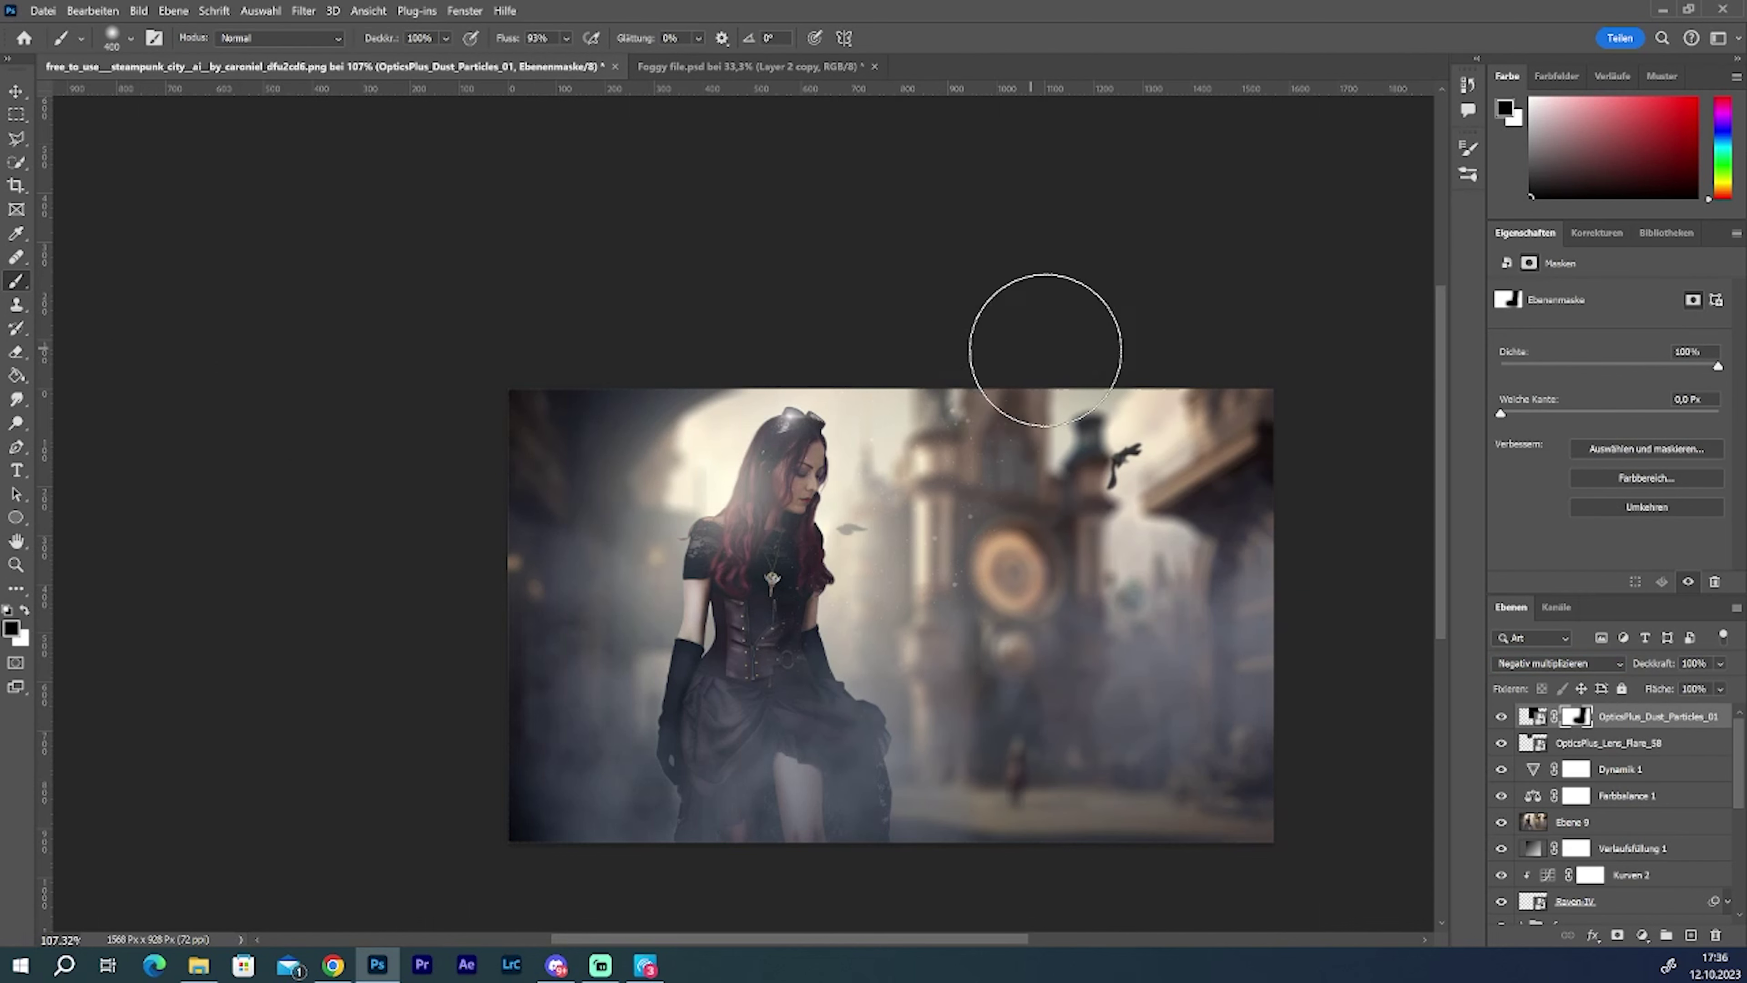
{"action": "left_click_drag", "start_coordinate": [1053, 449], "coordinate": [1041, 419]}
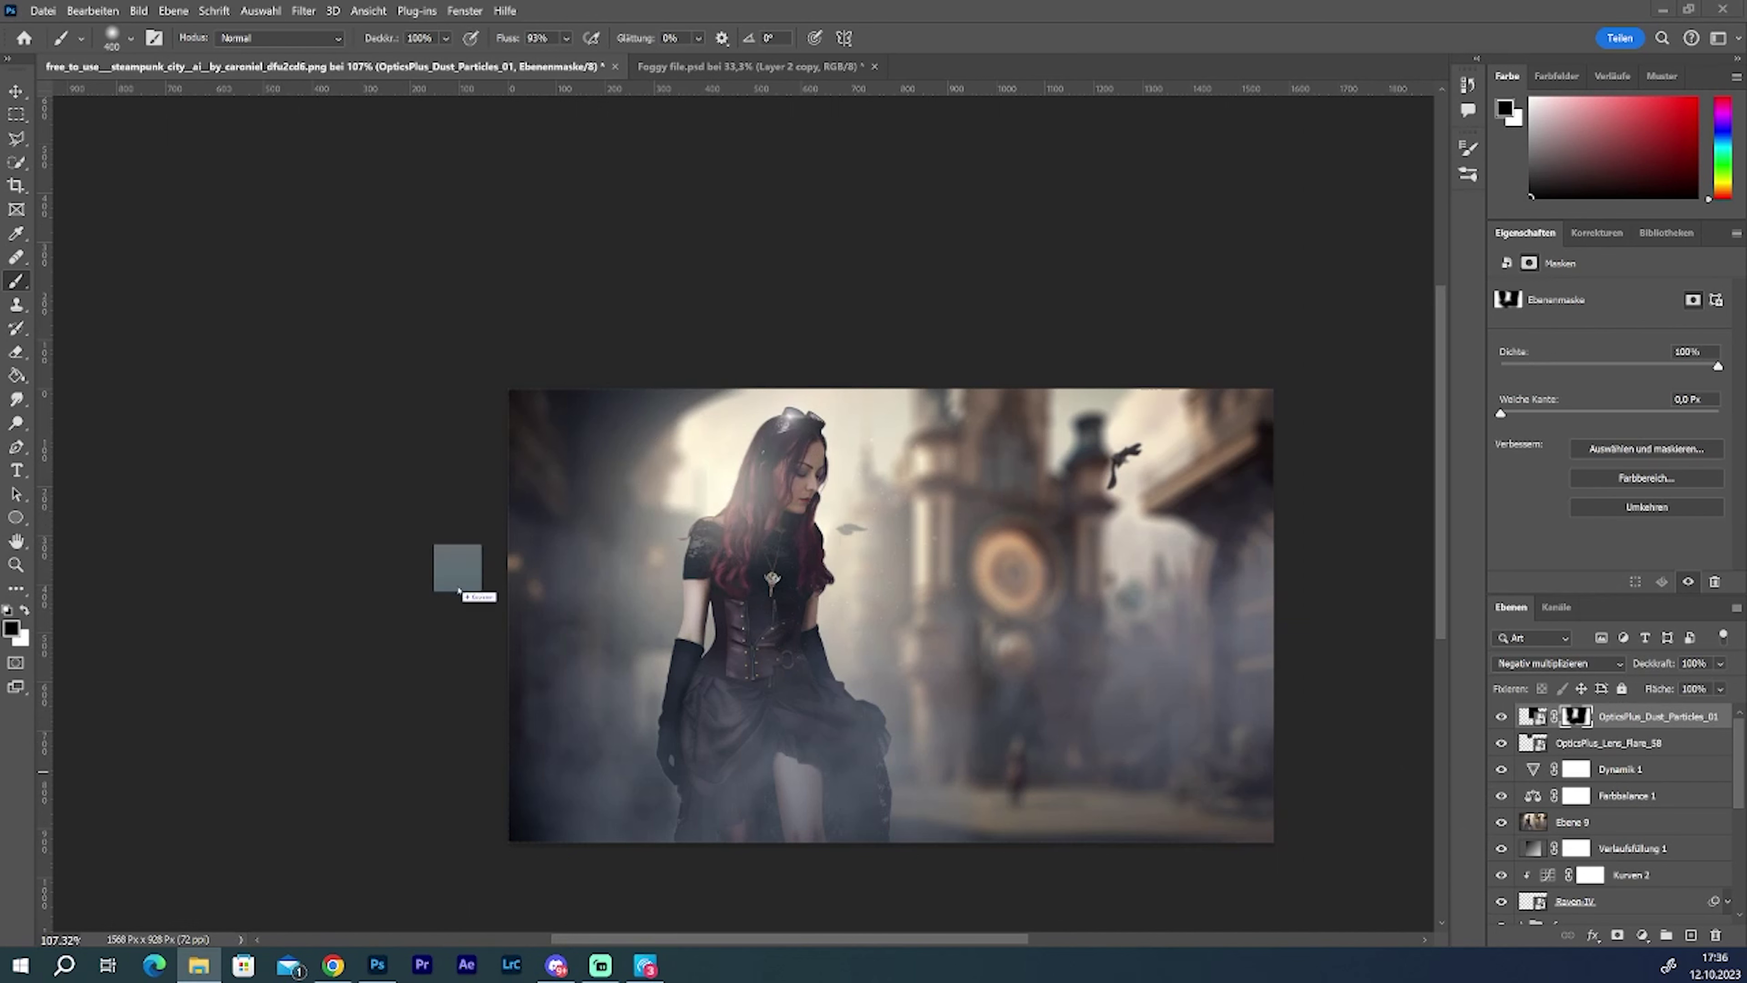
Step: Place the second dust layer at upper left with Negativ multiplizieren blending and a layer mask
{"action": "left_click_drag", "start_coordinate": [883, 689], "coordinate": [762, 491]}
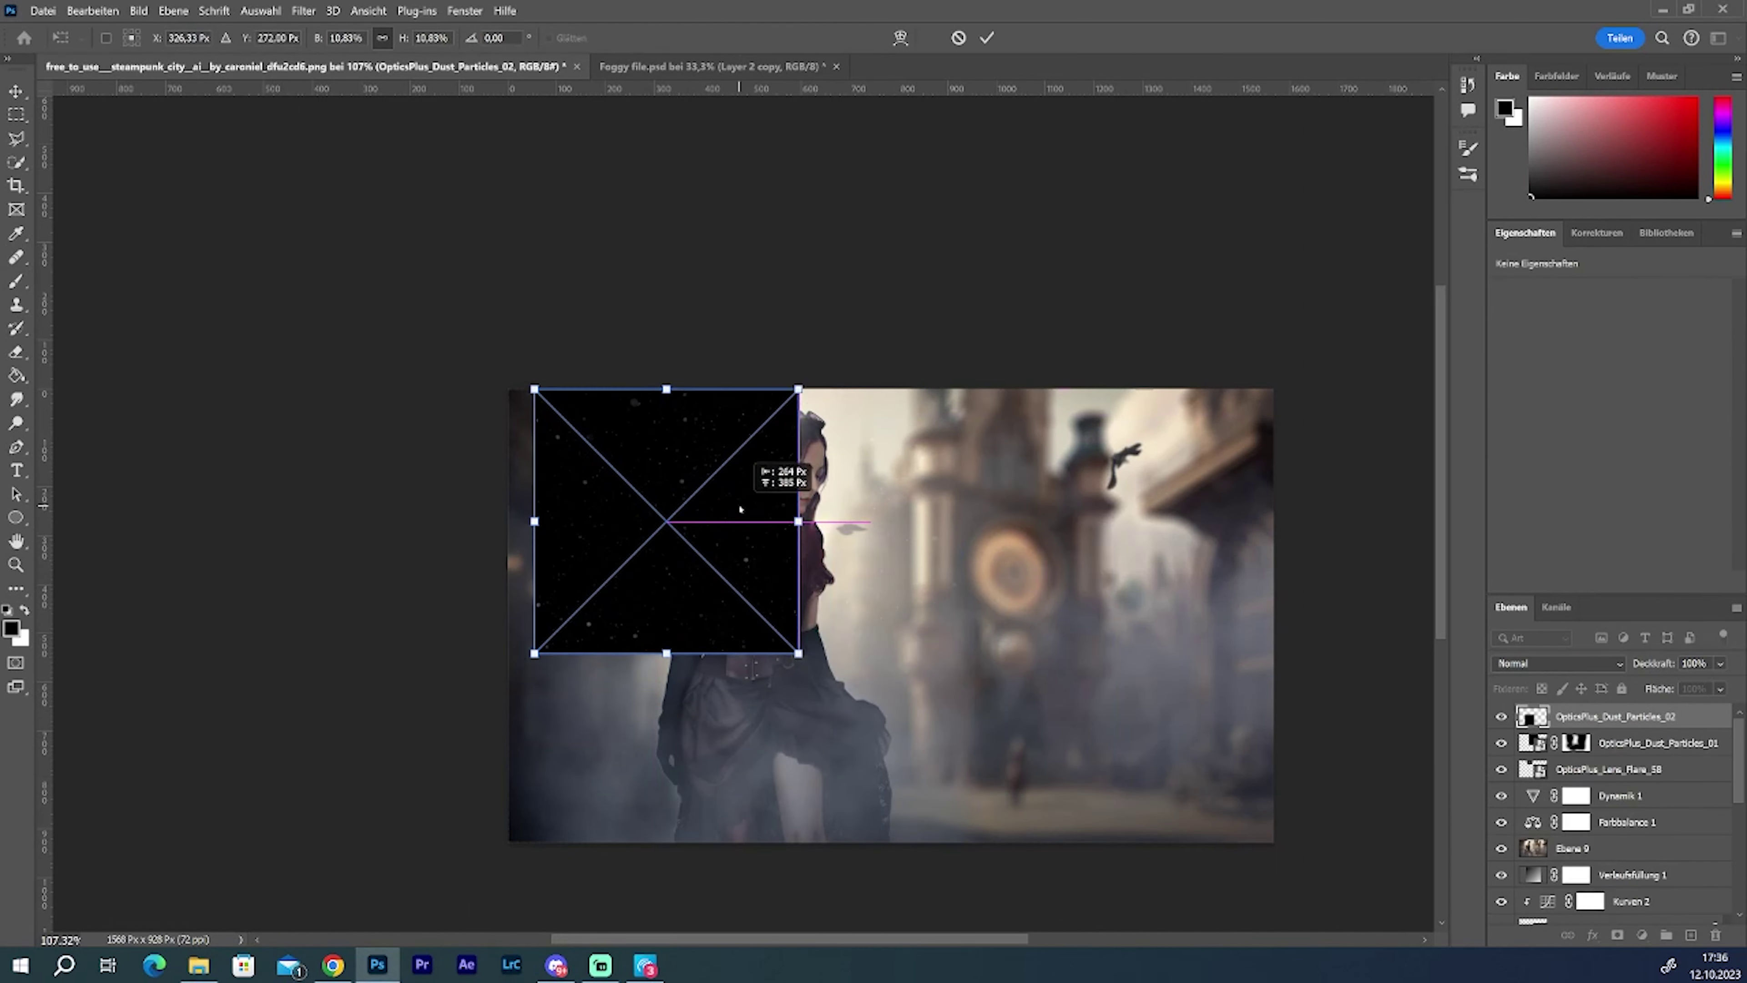
{"action": "key", "text": "Return"}
{"action": "left_click", "coordinate": [1558, 663]}
{"action": "left_click", "coordinate": [1534, 592]}
{"action": "left_click", "coordinate": [1617, 935]}
{"action": "key", "text": "b"}
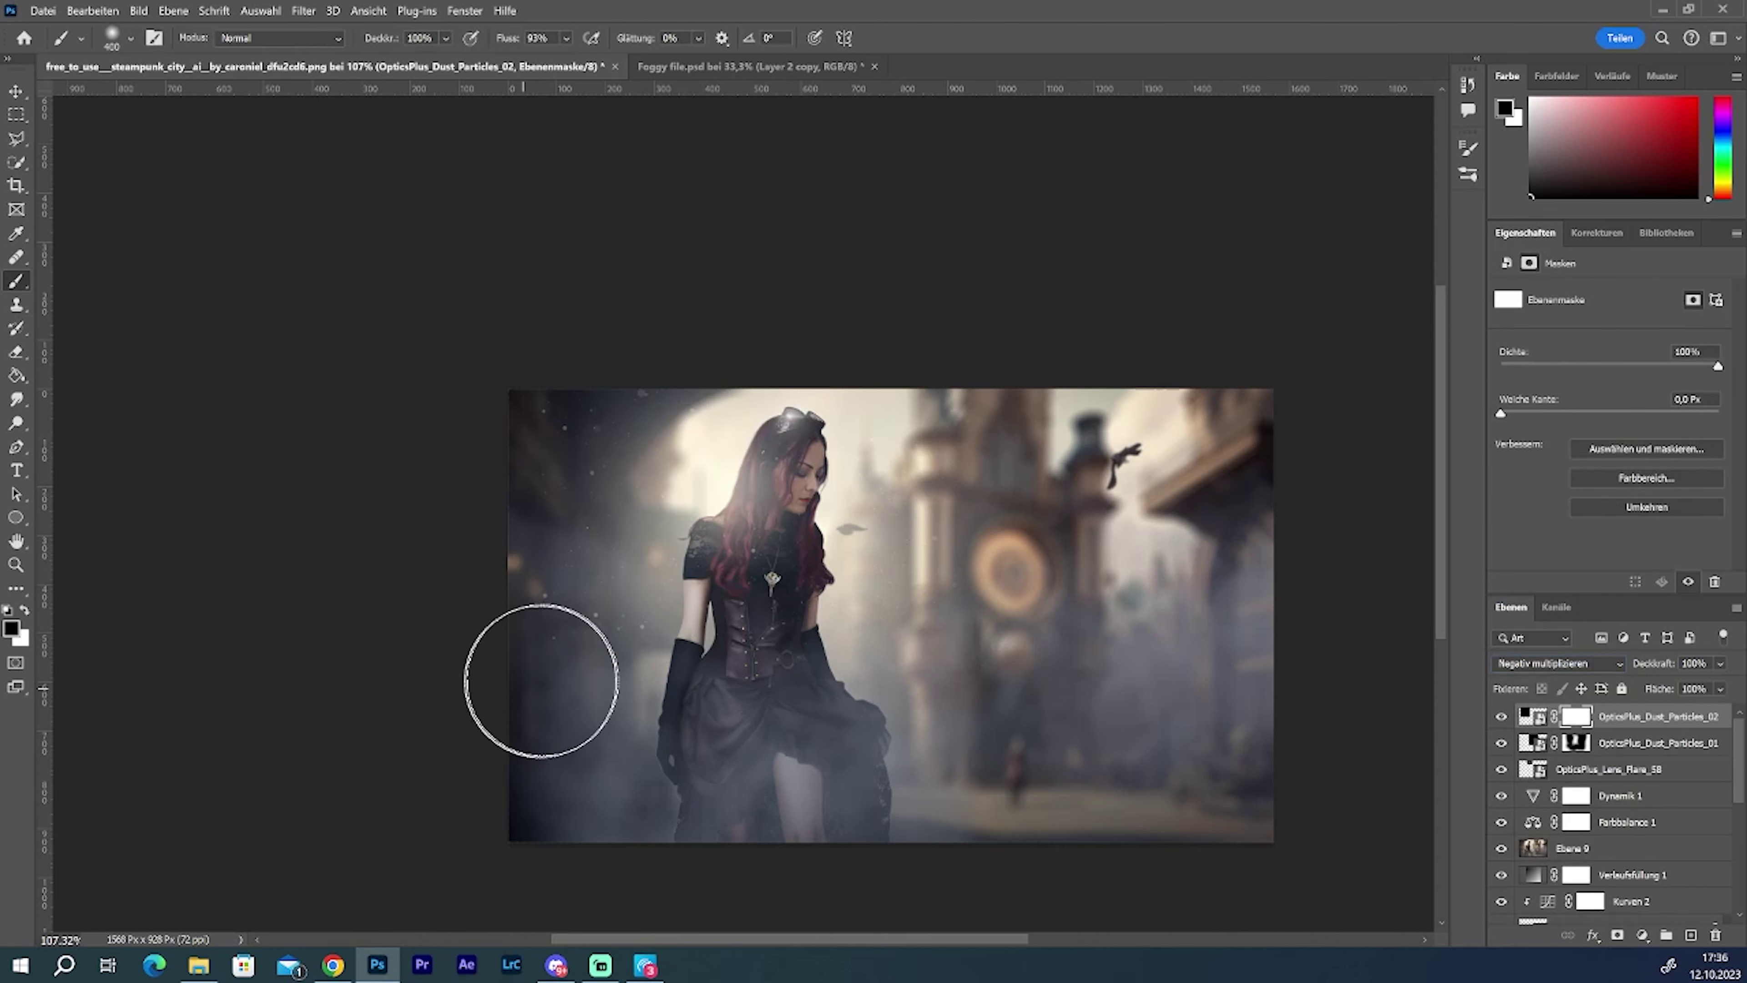
{"action": "right_click", "coordinate": [604, 516]}
{"action": "key", "text": "Return"}
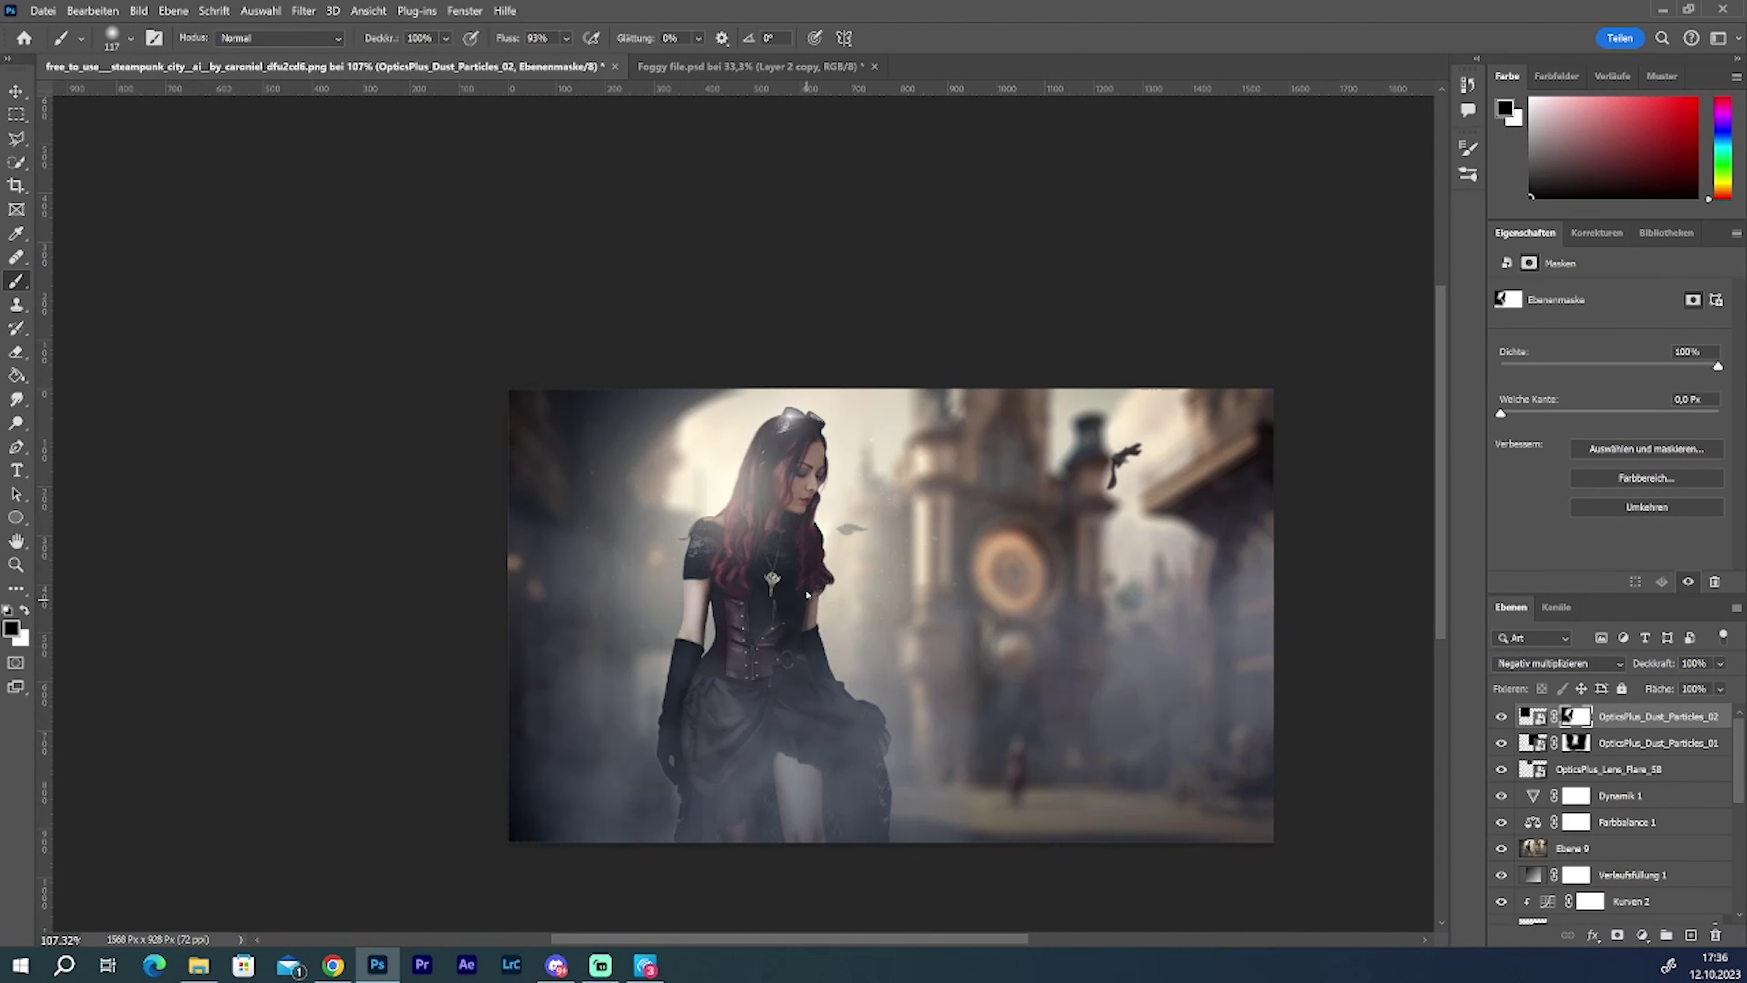
{"action": "key", "text": "alt+bracketleft"}
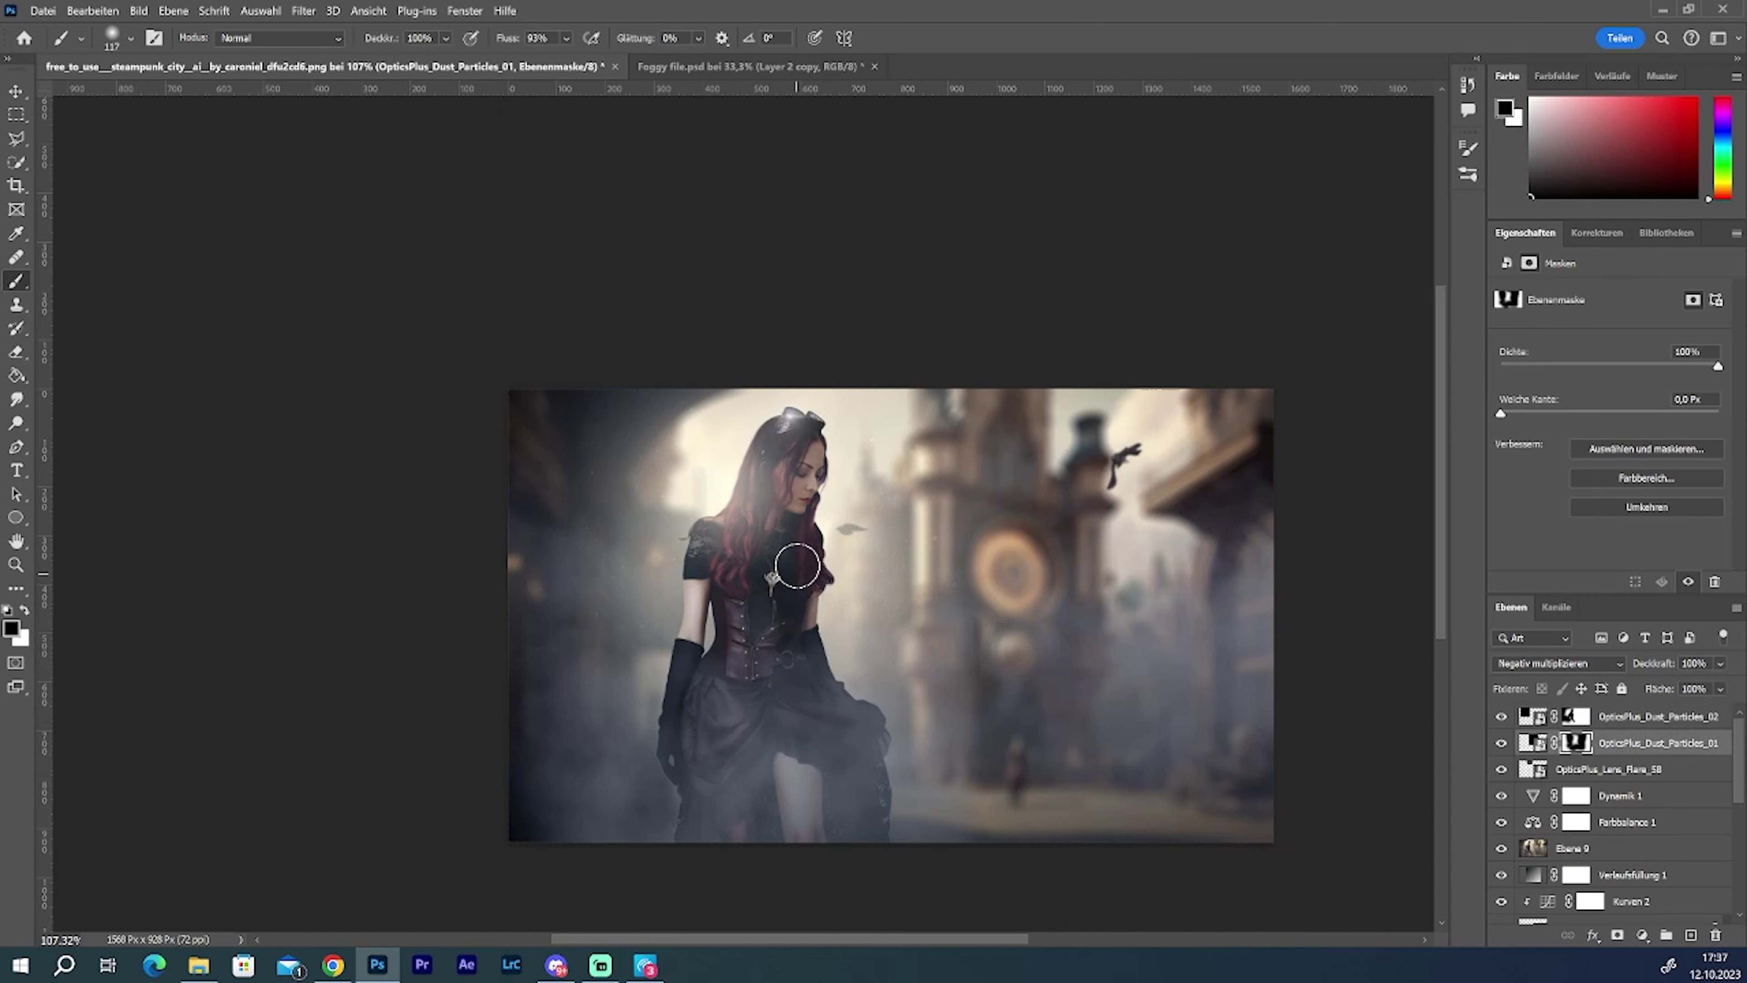
{"action": "left_click", "coordinate": [1654, 724]}
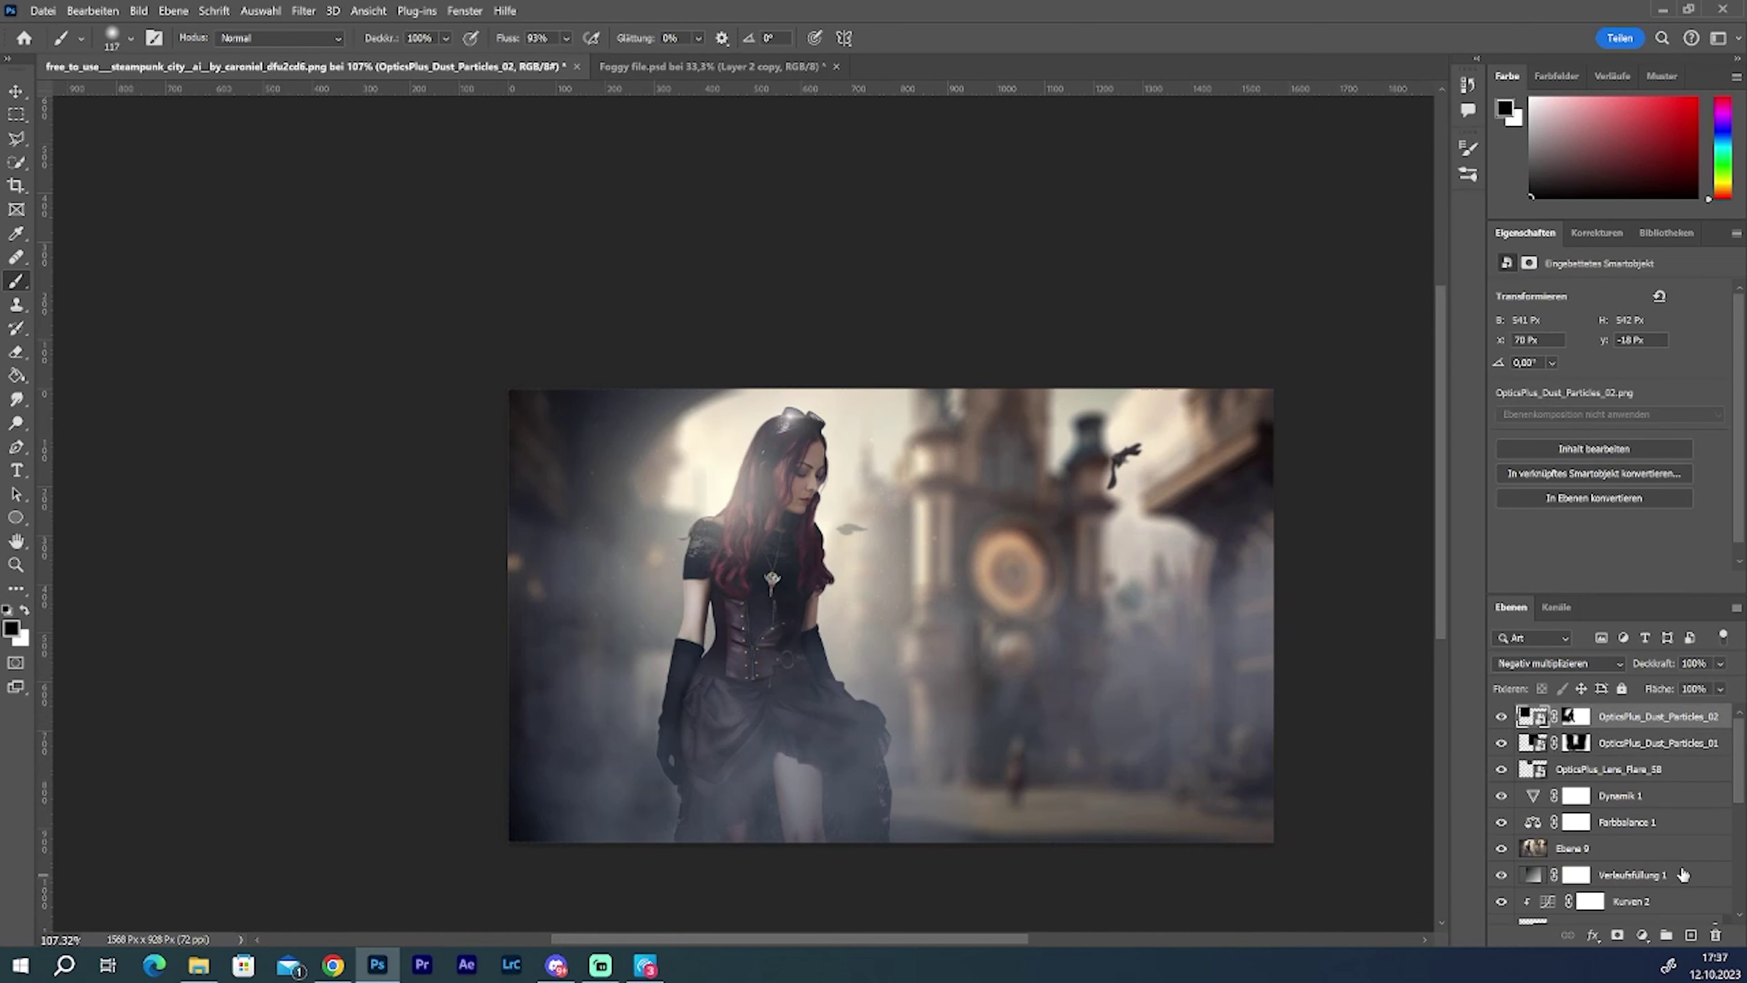
Step: Copy Layer 6 from Foggy file.psd into the composite and resize it to cover the image
{"action": "left_click", "coordinate": [712, 66]}
{"action": "left_click", "coordinate": [1501, 871]}
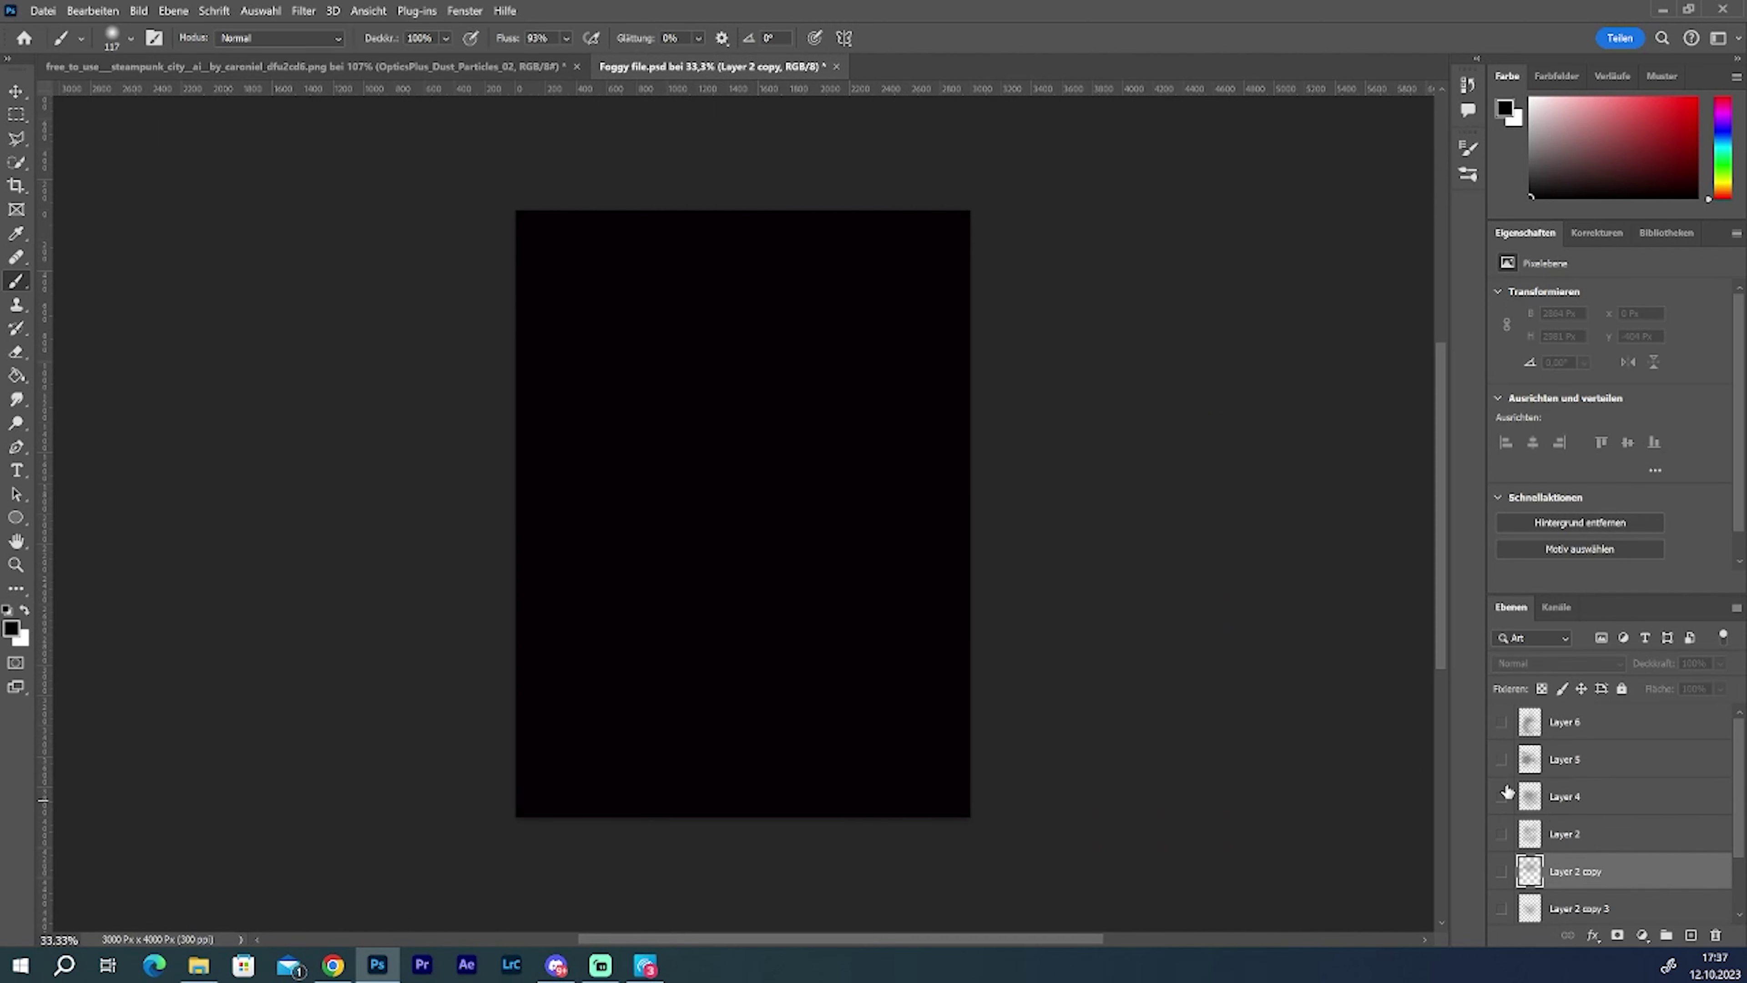
{"action": "left_click", "coordinate": [1501, 721]}
{"action": "left_click_drag", "start_coordinate": [1564, 721], "coordinate": [832, 543]}
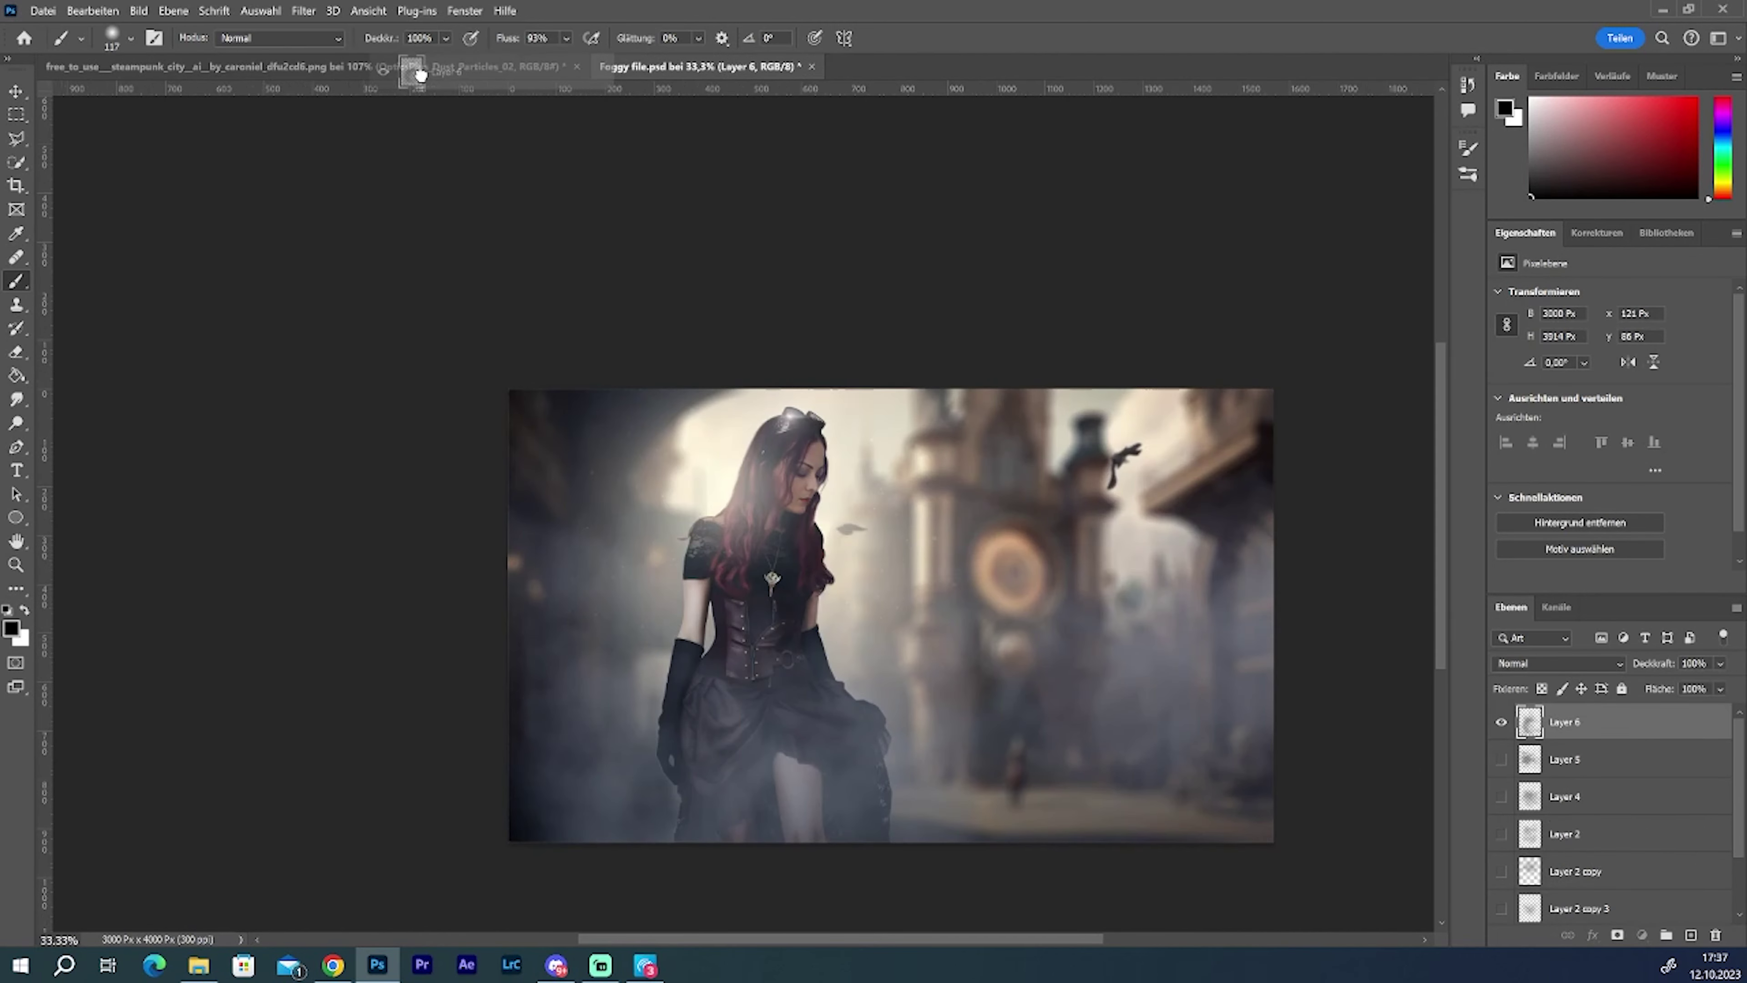
{"action": "left_click", "coordinate": [93, 11]}
{"action": "left_click", "coordinate": [131, 438]}
{"action": "mouse_move", "coordinate": [285, 355]}
{"action": "left_mouse_down"}
{"action": "mouse_move", "coordinate": [238, 642]}
{"action": "mouse_move", "coordinate": [546, 624]}
{"action": "mouse_move", "coordinate": [987, 823]}
{"action": "left_mouse_up"}
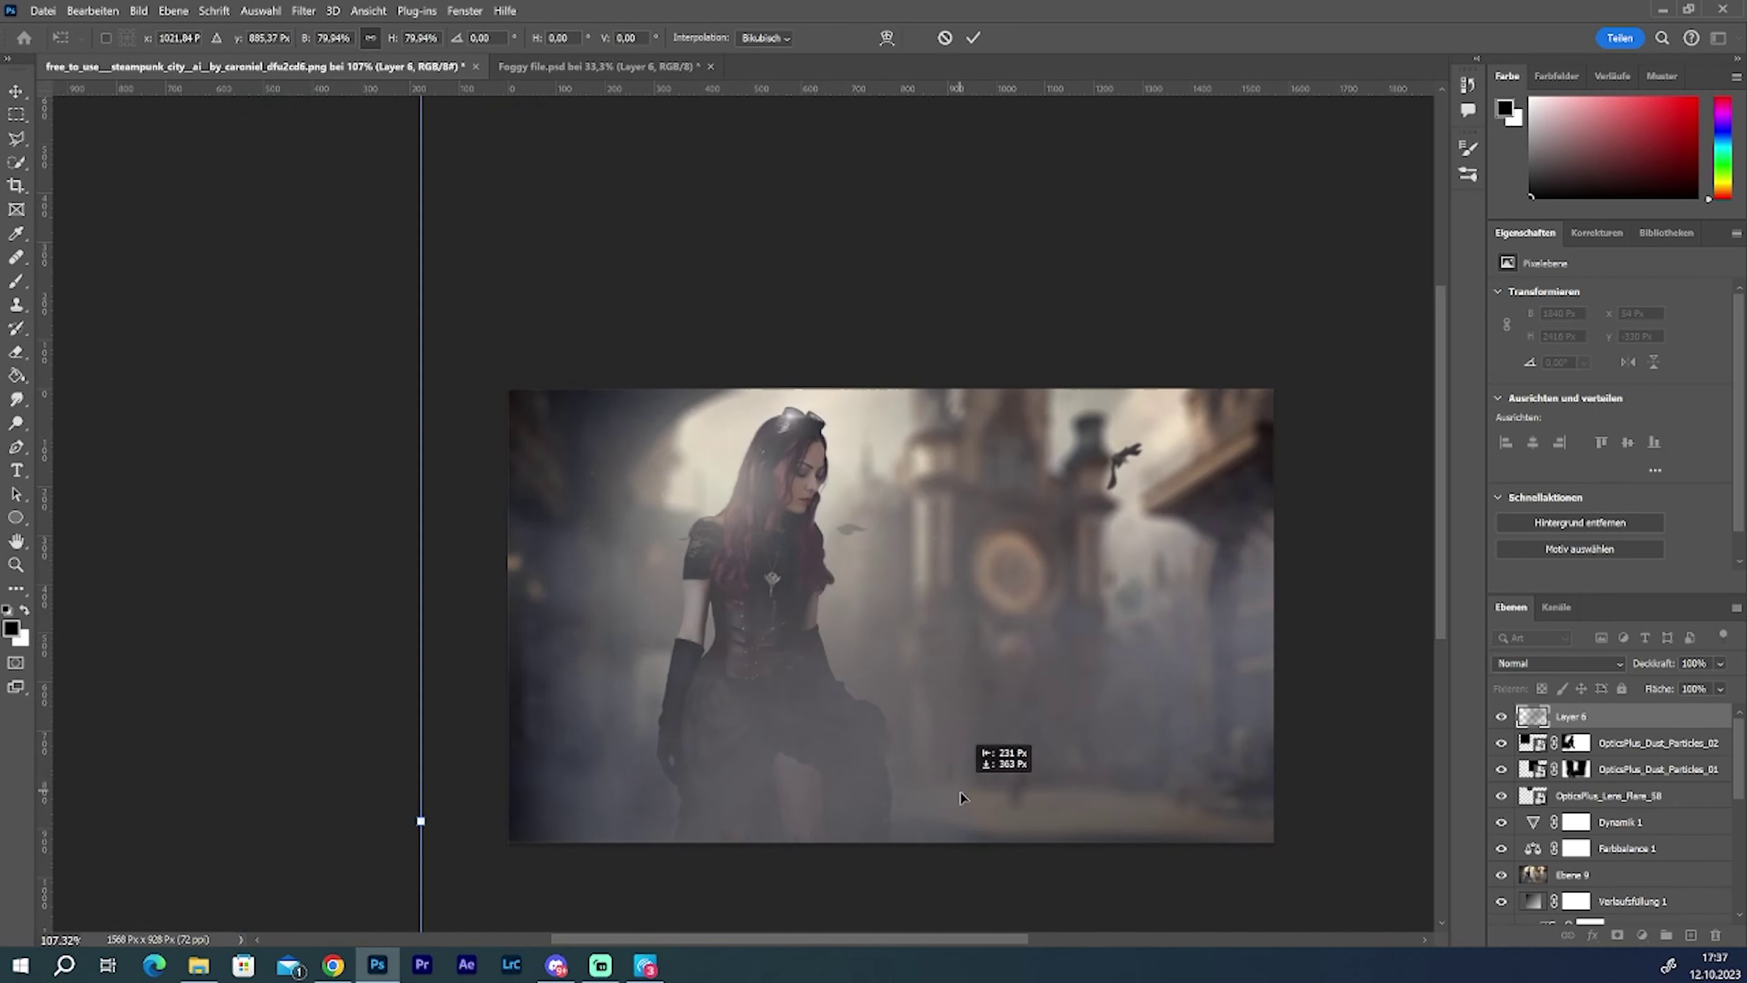
{"action": "key", "text": "Return"}
Step: Brighten the fog layer by +35 with Hue/Saturation and reposition it over the scene
{"action": "left_click", "coordinate": [138, 11]}
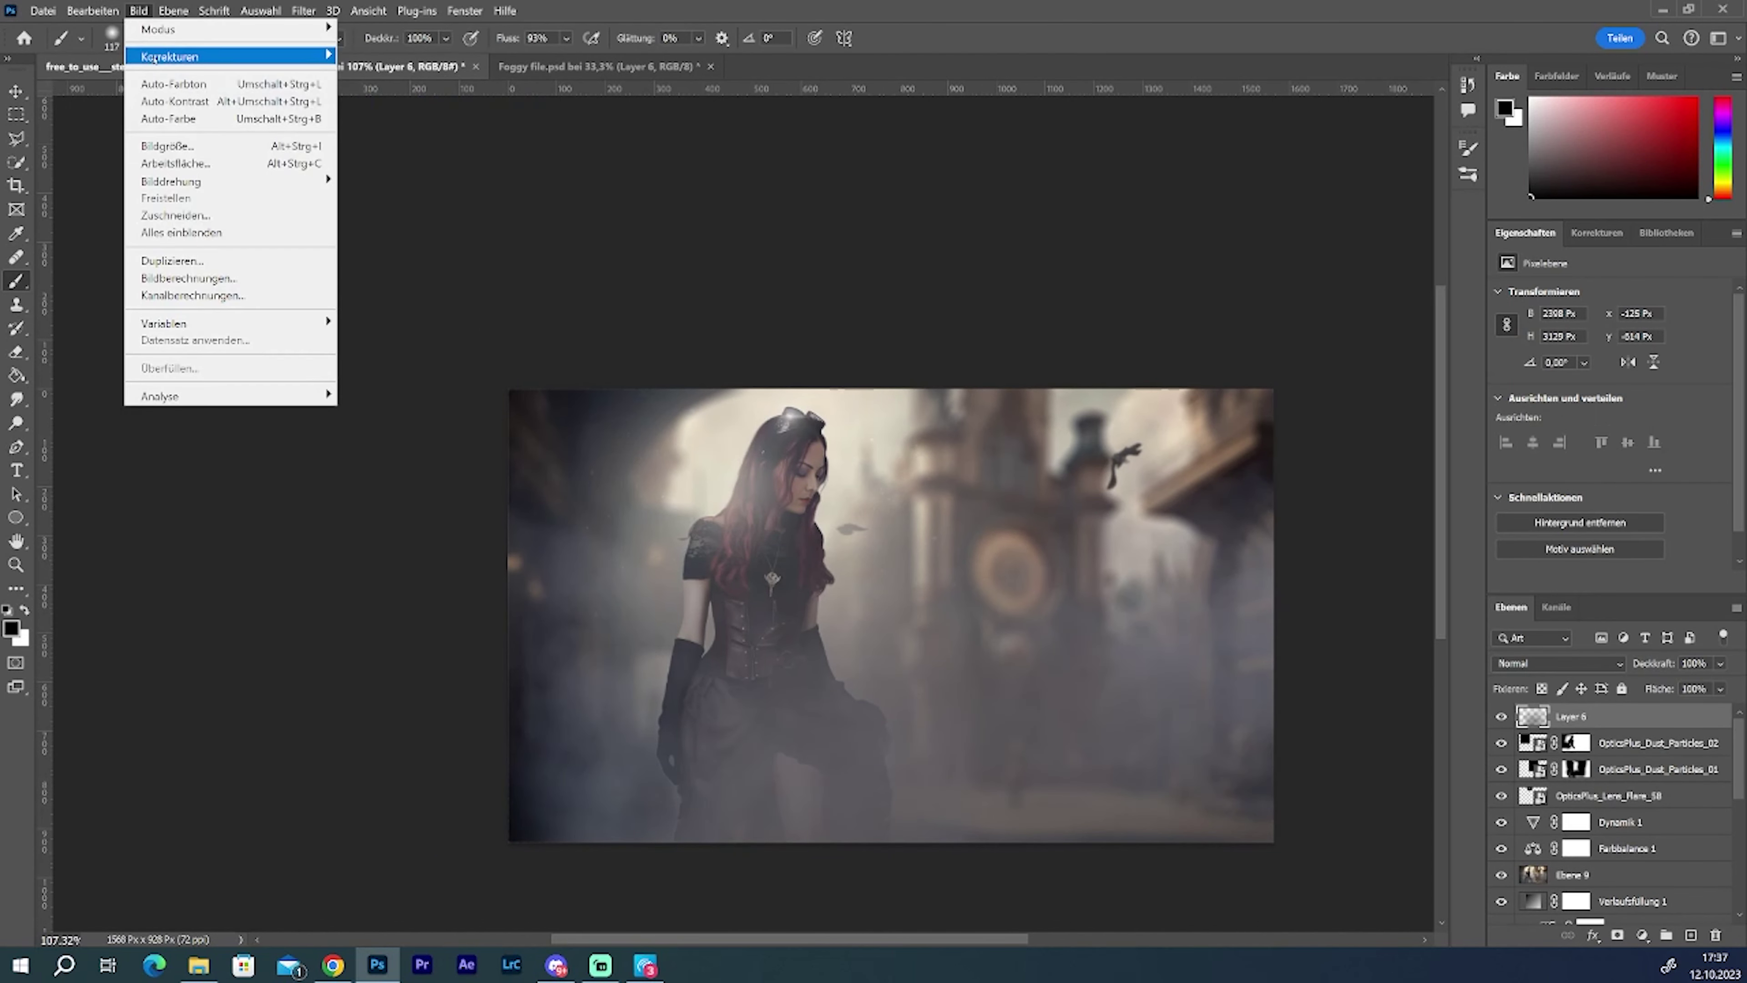
{"action": "left_click", "coordinate": [385, 148]}
{"action": "type", "text": "+35"}
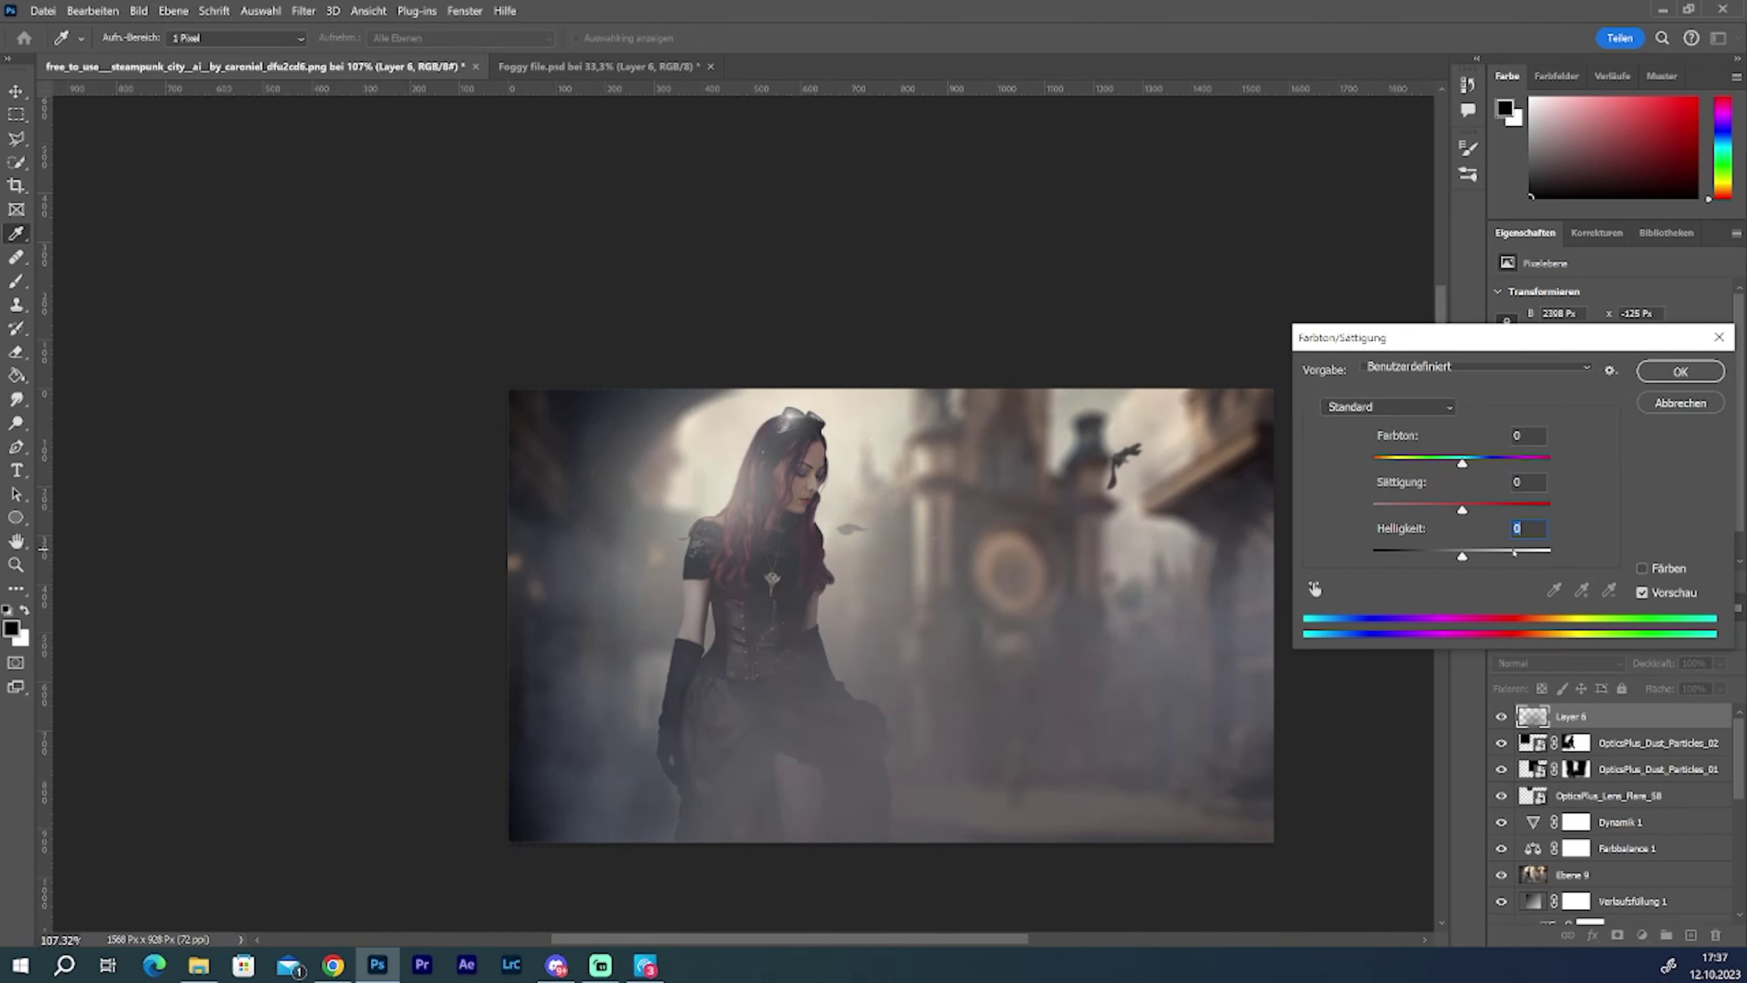
{"action": "left_click", "coordinate": [1680, 371]}
{"action": "left_click", "coordinate": [16, 90]}
{"action": "mouse_move", "coordinate": [1071, 645]}
{"action": "left_mouse_down"}
{"action": "mouse_move", "coordinate": [1145, 685]}
{"action": "mouse_move", "coordinate": [1126, 767]}
{"action": "mouse_move", "coordinate": [1173, 623]}
{"action": "left_mouse_up"}
Step: Stamp and duplicate the image, set the copy to Weiches Licht, and apply Hochpass at 0,8 px
{"action": "key", "text": "ctrl+shift+alt+e"}
{"action": "key", "text": "ctrl+j"}
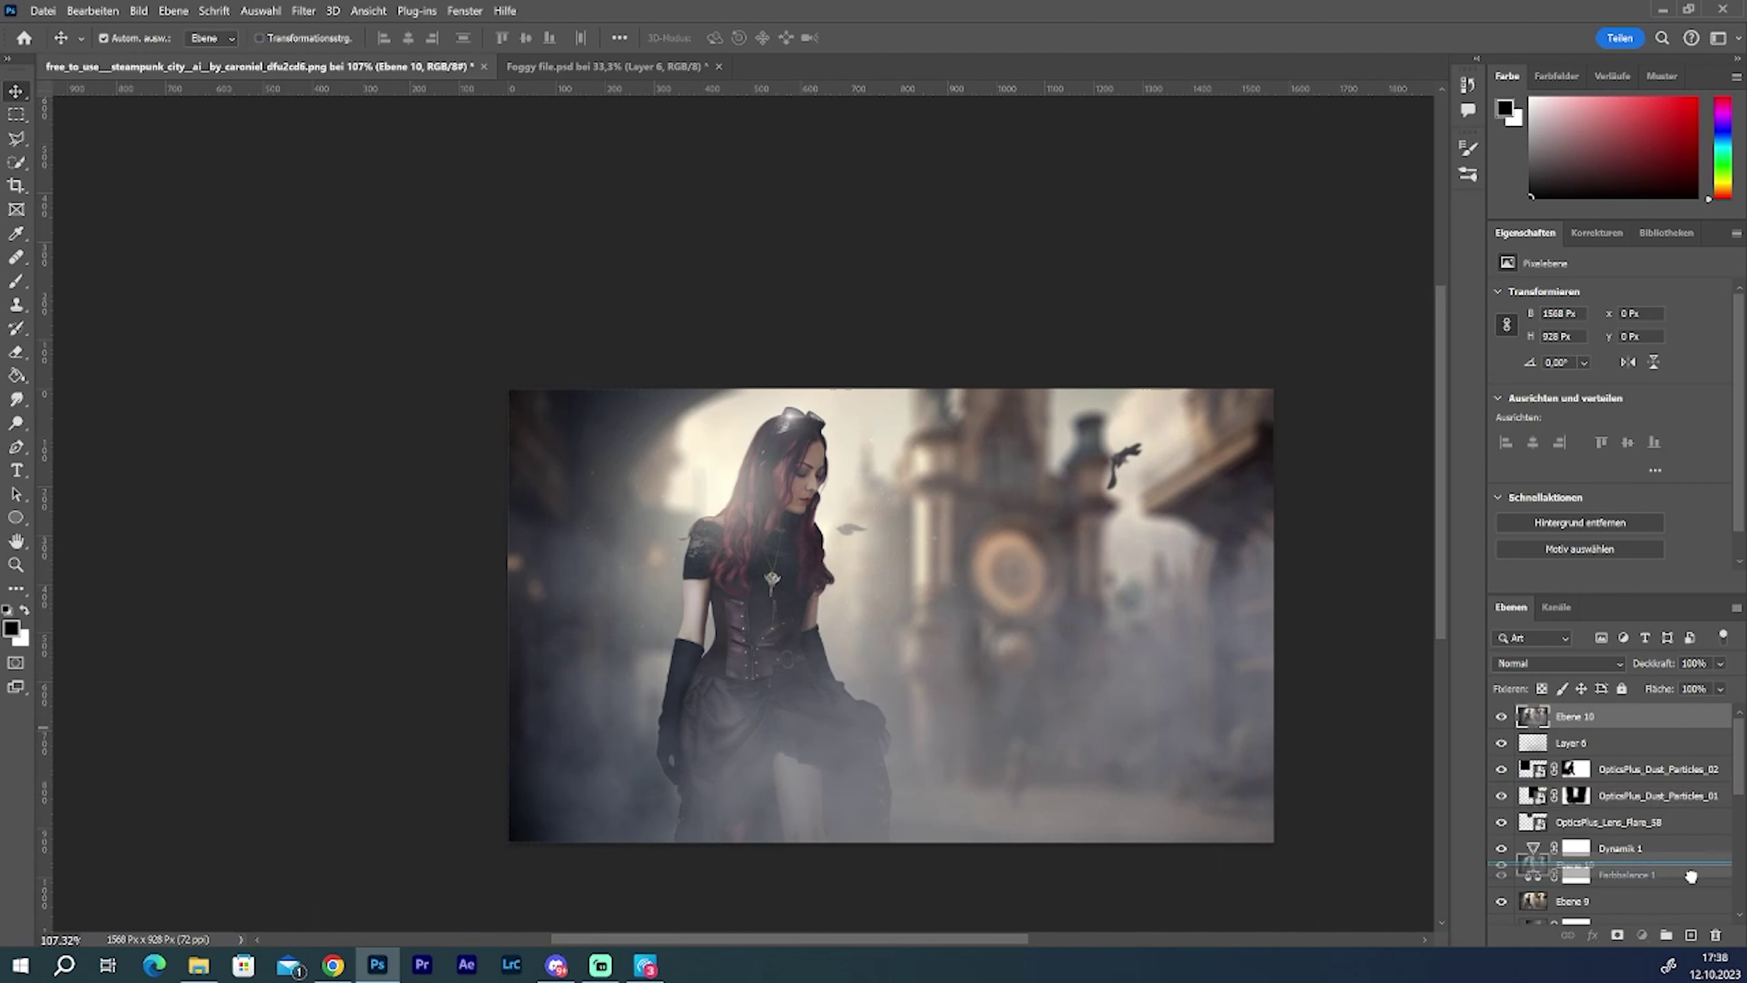
{"action": "left_click", "coordinate": [1558, 663]}
{"action": "left_click", "coordinate": [1522, 693]}
{"action": "left_click", "coordinate": [303, 11]}
{"action": "left_click", "coordinate": [660, 453]}
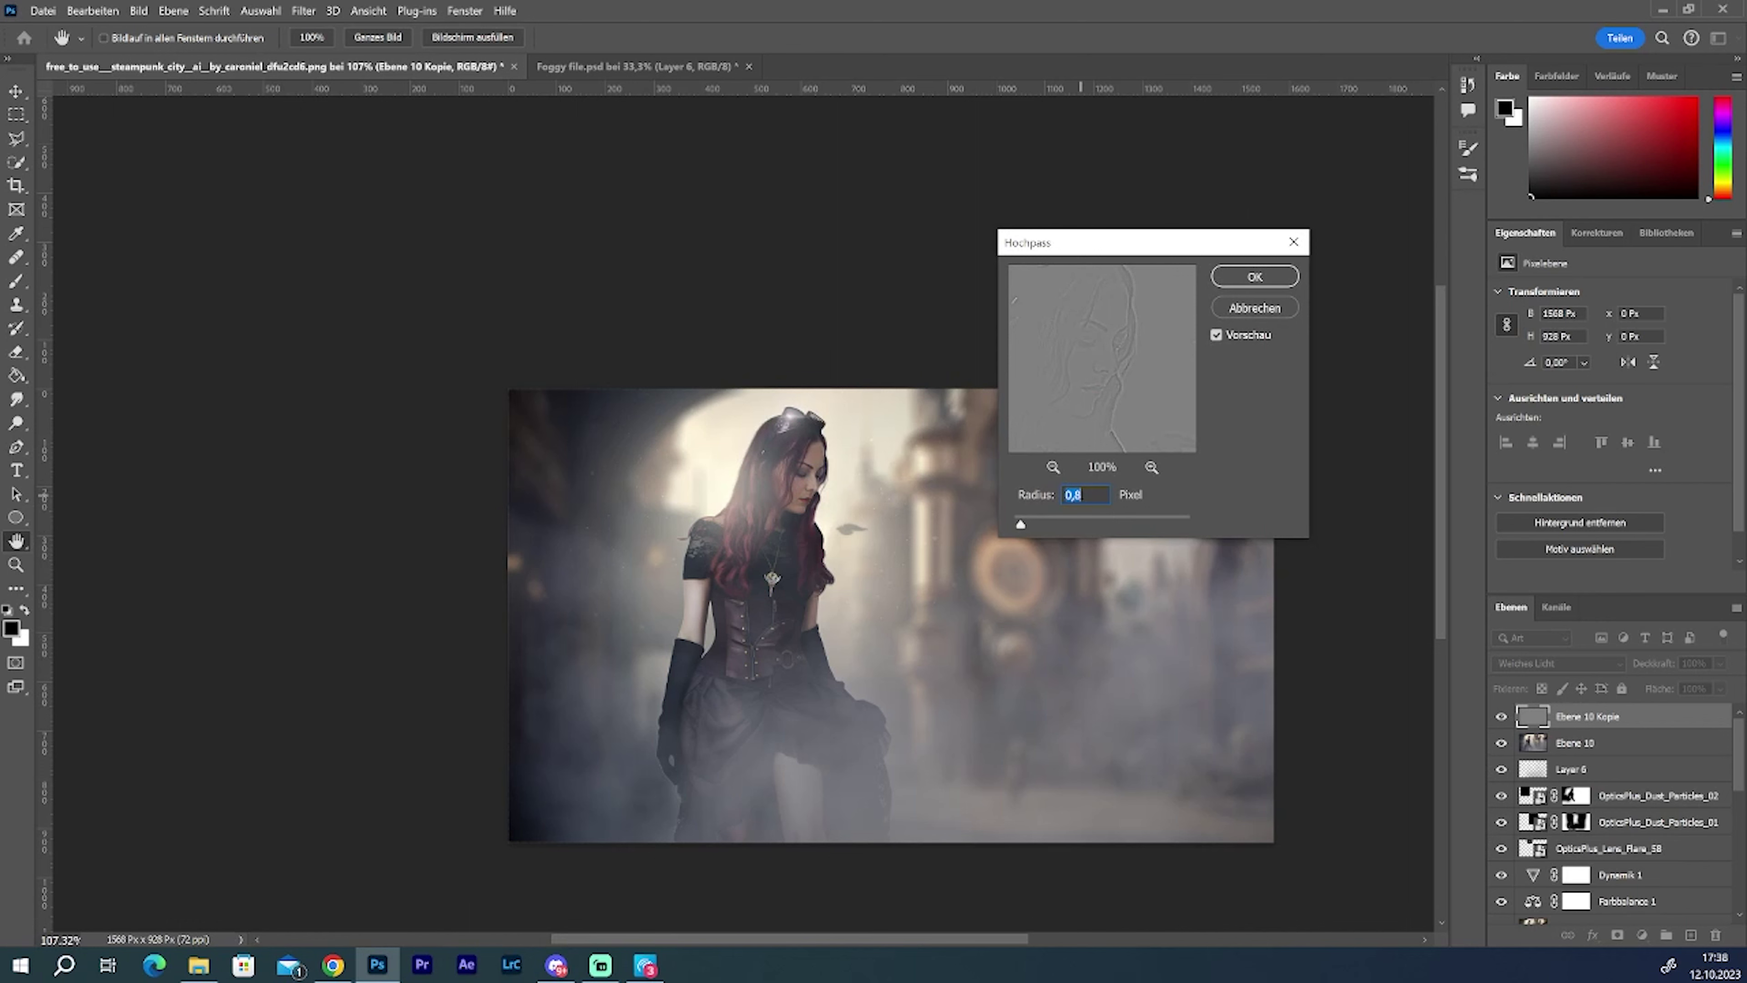
{"action": "key", "text": "Return"}
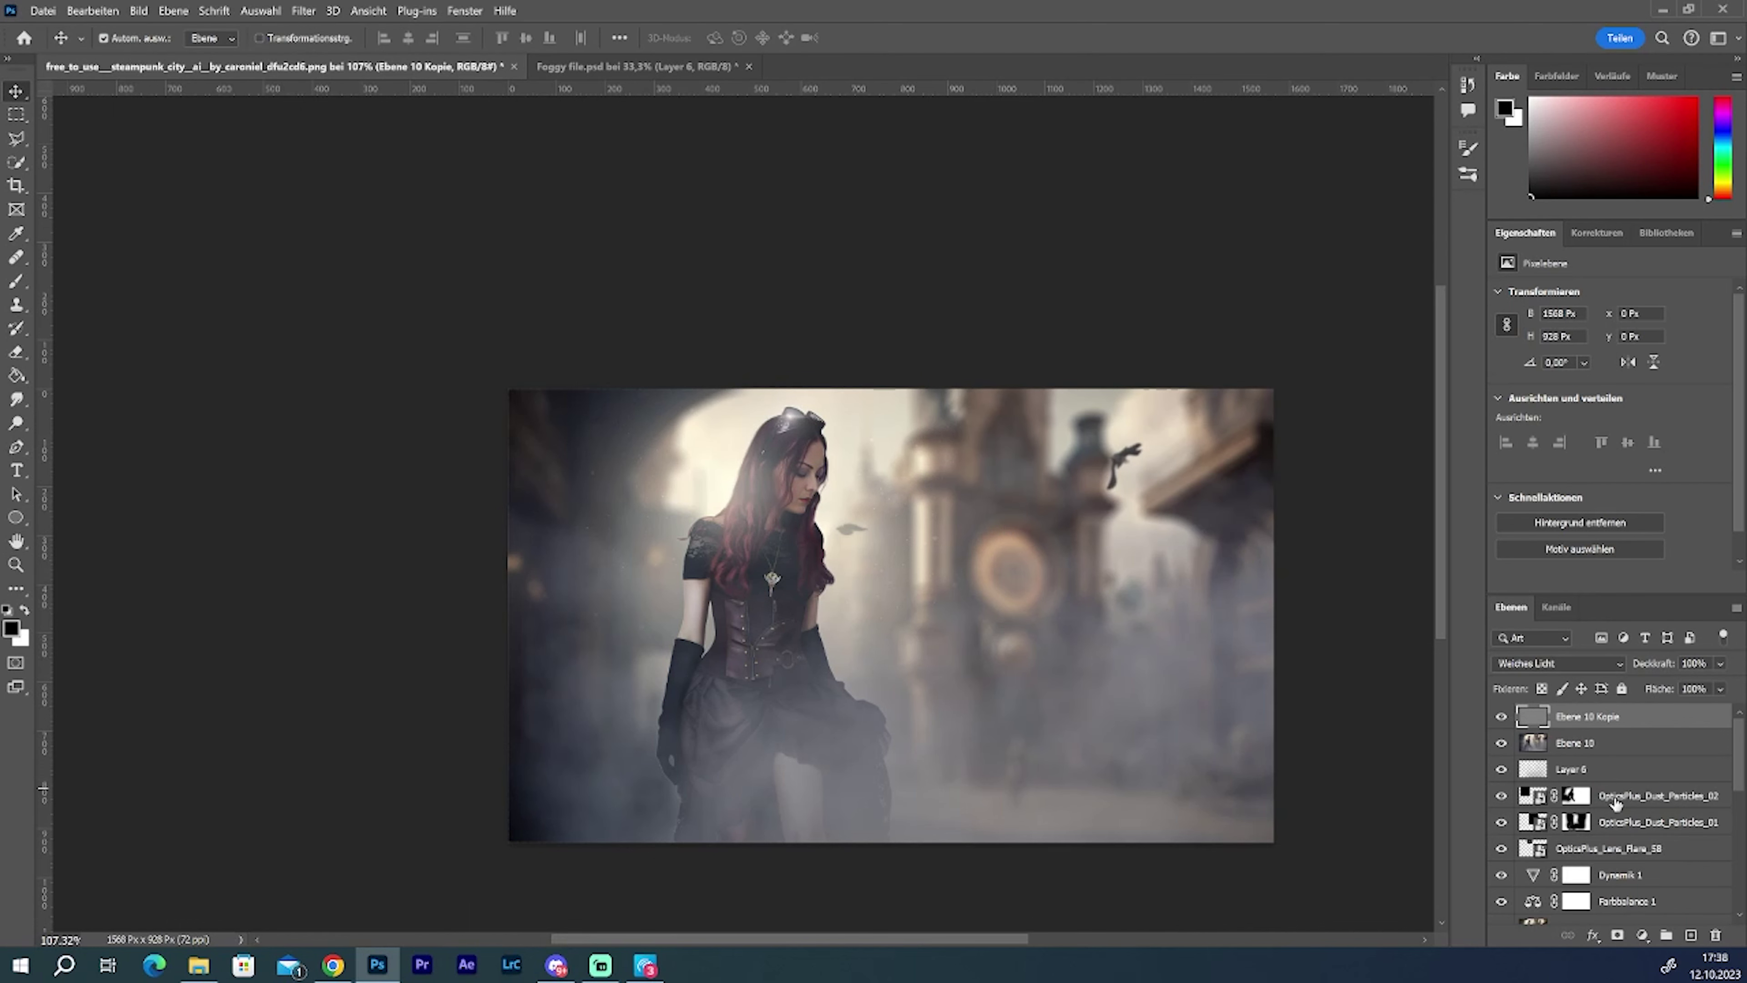